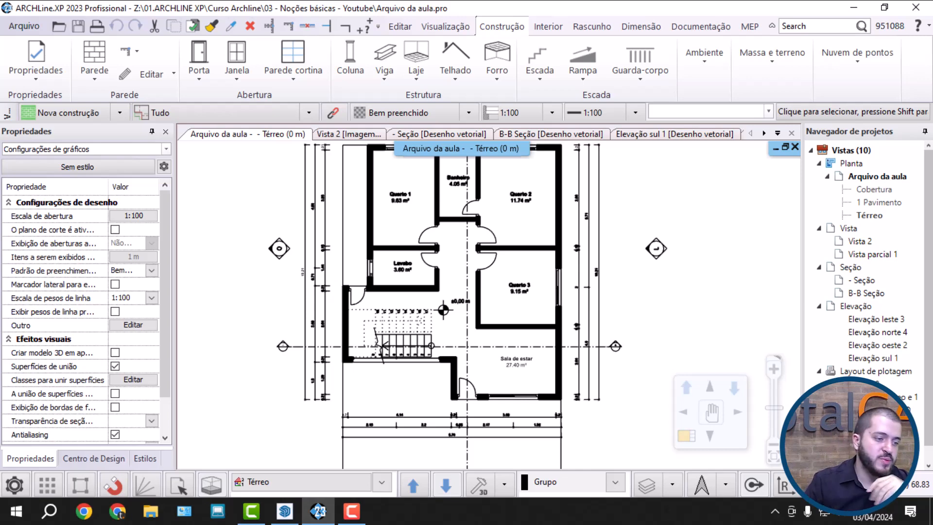
Review the Térreo and 1 Pavimento floor plans and the Vista 2 3D view, ending on the Térreo plan.
{"action": "scroll", "coordinate": [504, 419], "scroll_direction": "up", "scroll_amount": 2}
{"action": "middle_click_drag", "start_coordinate": [483, 161], "coordinate": [555, 468]}
{"action": "scroll", "coordinate": [510, 349], "scroll_direction": "down", "scroll_amount": 2}
{"action": "middle_click_drag", "start_coordinate": [498, 328], "coordinate": [492, 310]}
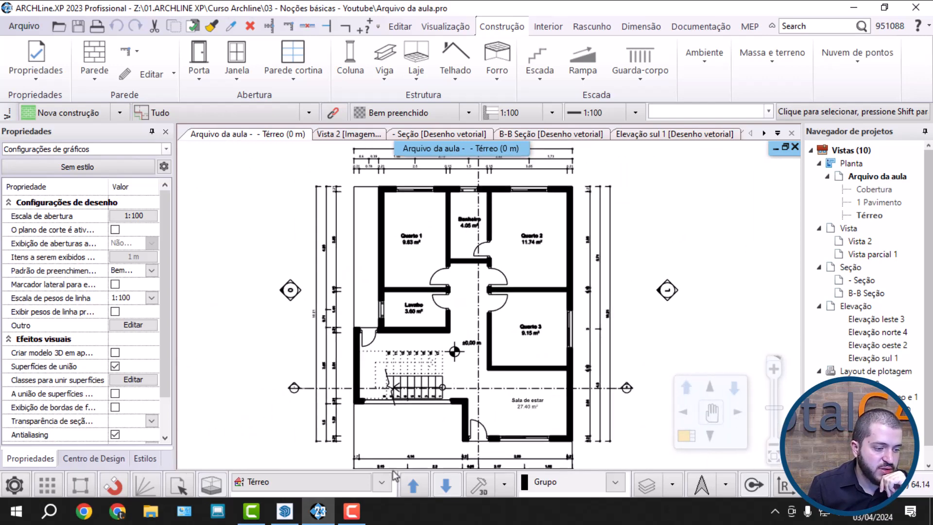
{"action": "left_click", "coordinate": [413, 483]}
{"action": "left_click", "coordinate": [413, 483]}
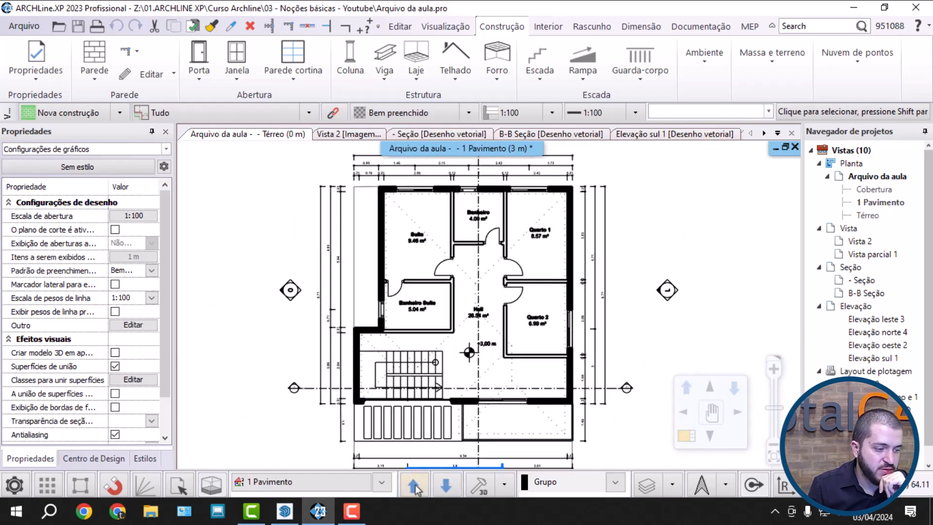
{"action": "left_click", "coordinate": [452, 489]}
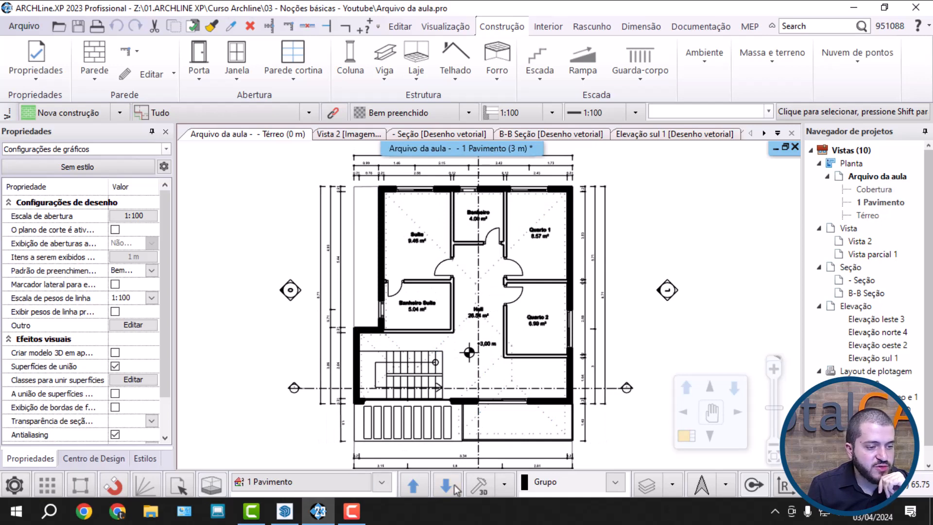
{"action": "left_click", "coordinate": [448, 487]}
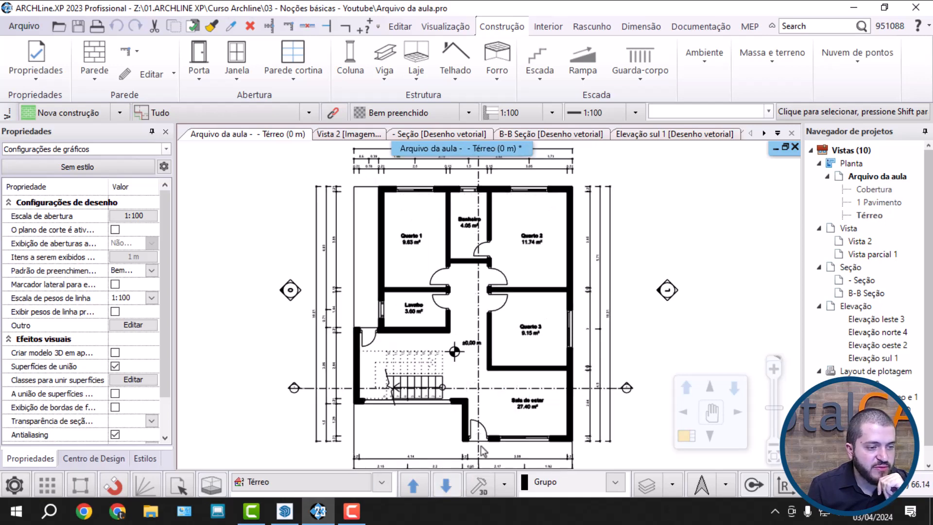
{"action": "double_click", "coordinate": [861, 242]}
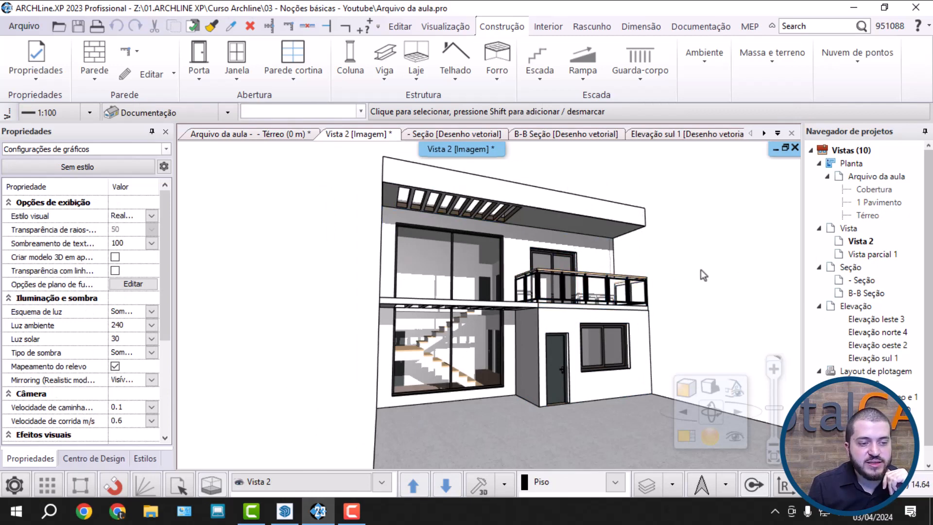
{"action": "double_click", "coordinate": [869, 216]}
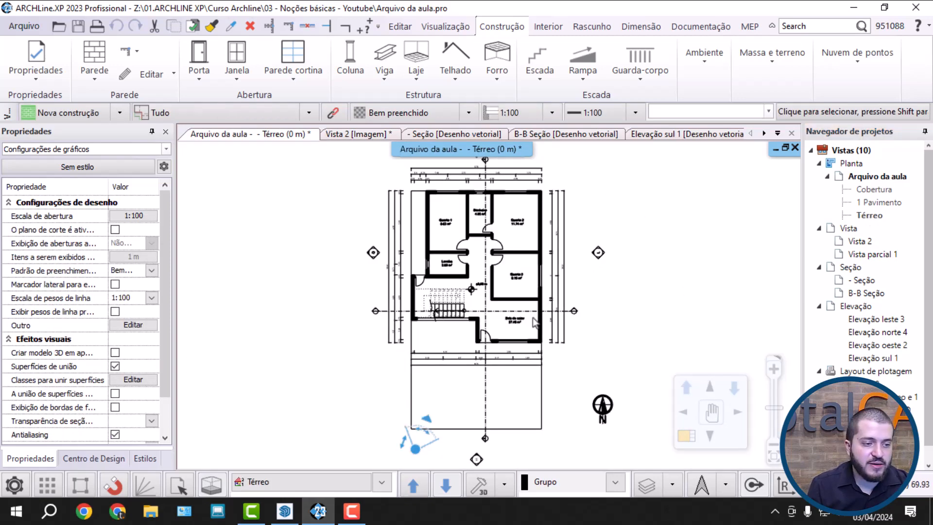
Inspect the main, basic geometry and representation parameters of the Sala de estar entrance door without changing them.
{"action": "scroll", "coordinate": [535, 321], "scroll_direction": "up", "scroll_amount": 2}
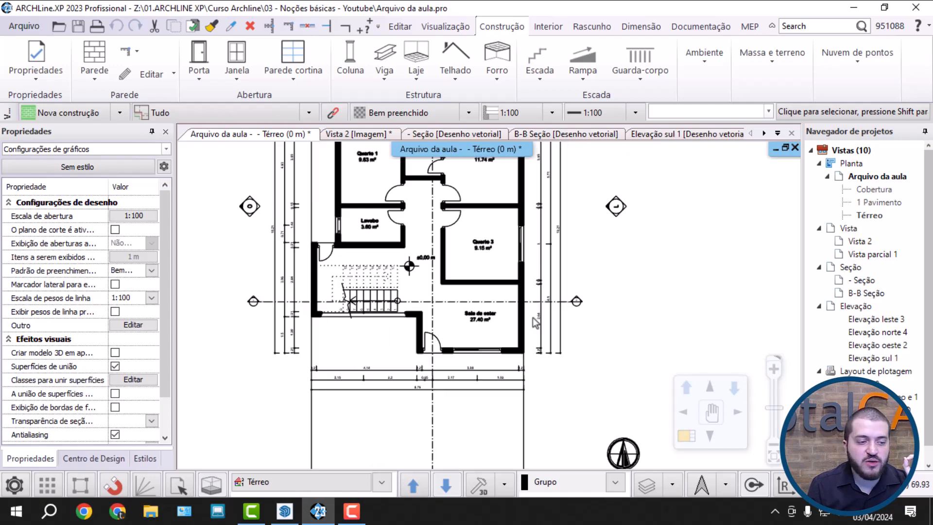
{"action": "scroll", "coordinate": [484, 345], "scroll_direction": "up", "scroll_amount": 2}
{"action": "scroll", "coordinate": [480, 343], "scroll_direction": "up", "scroll_amount": 3}
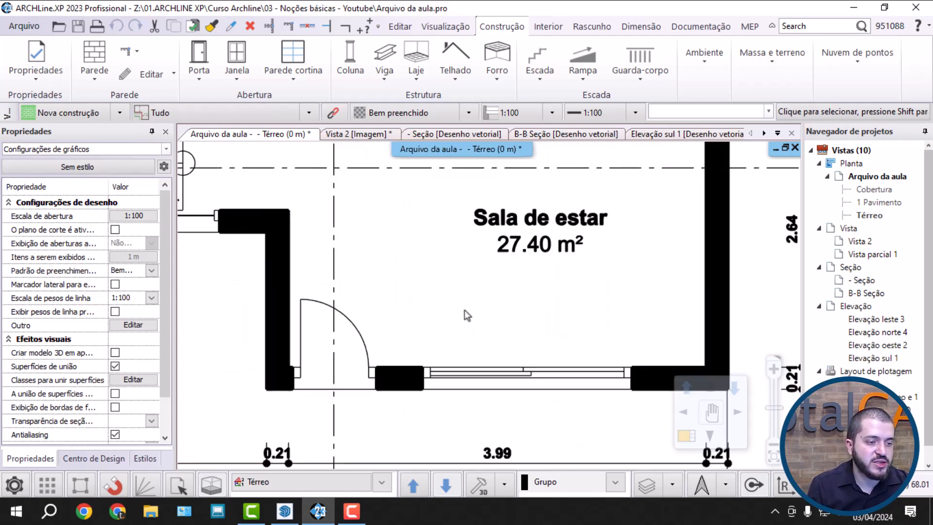
{"action": "left_click", "coordinate": [356, 337]}
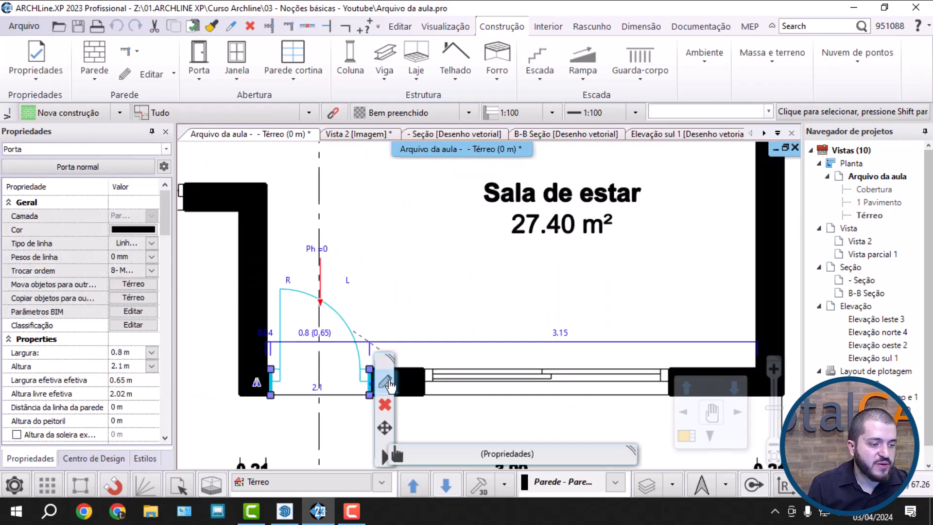
{"action": "left_click", "coordinate": [388, 386]}
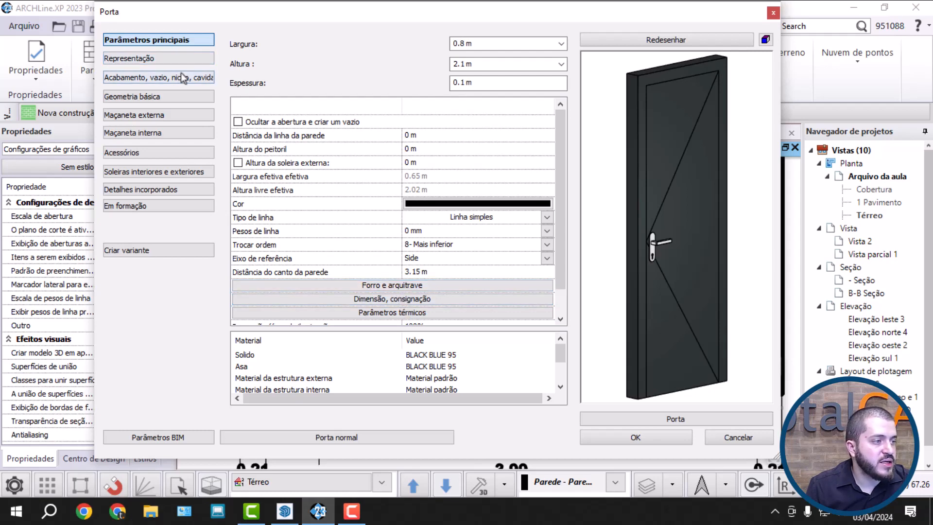
{"action": "left_click", "coordinate": [168, 100]}
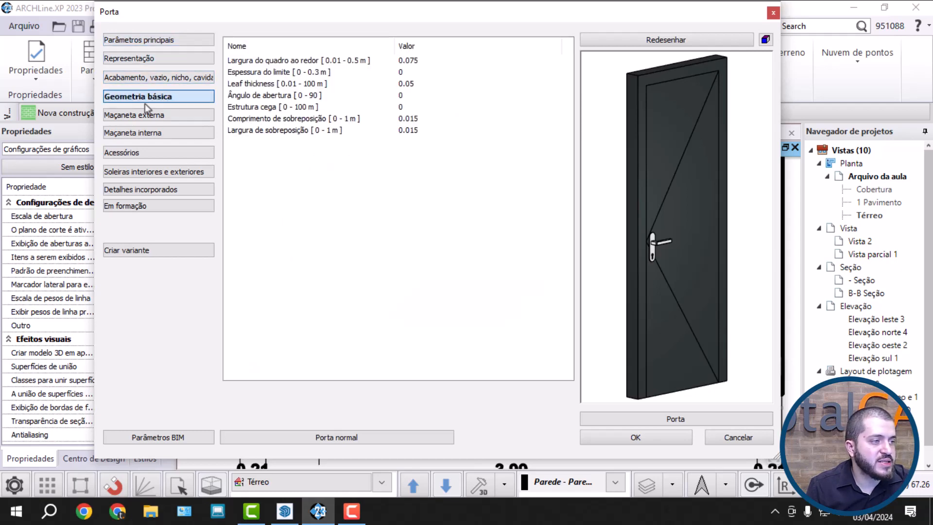
{"action": "left_click", "coordinate": [145, 58]}
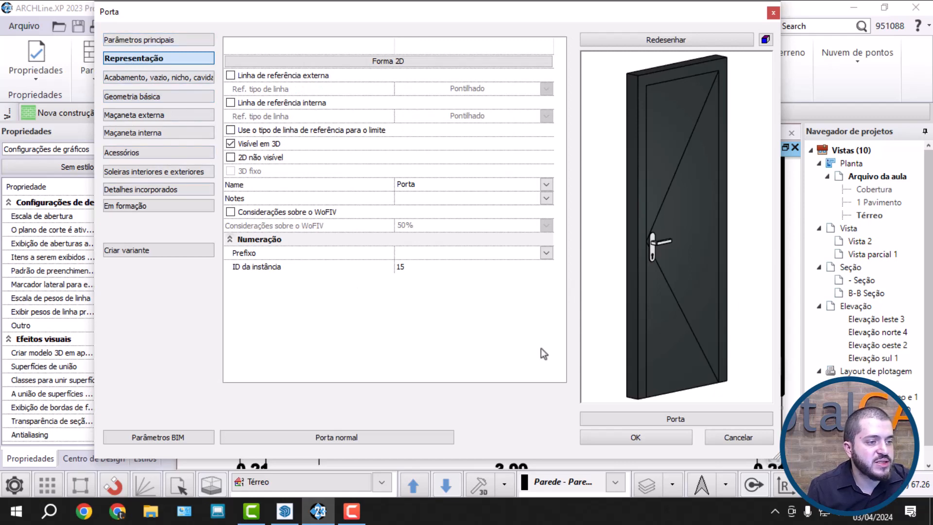
{"action": "left_click", "coordinate": [758, 440]}
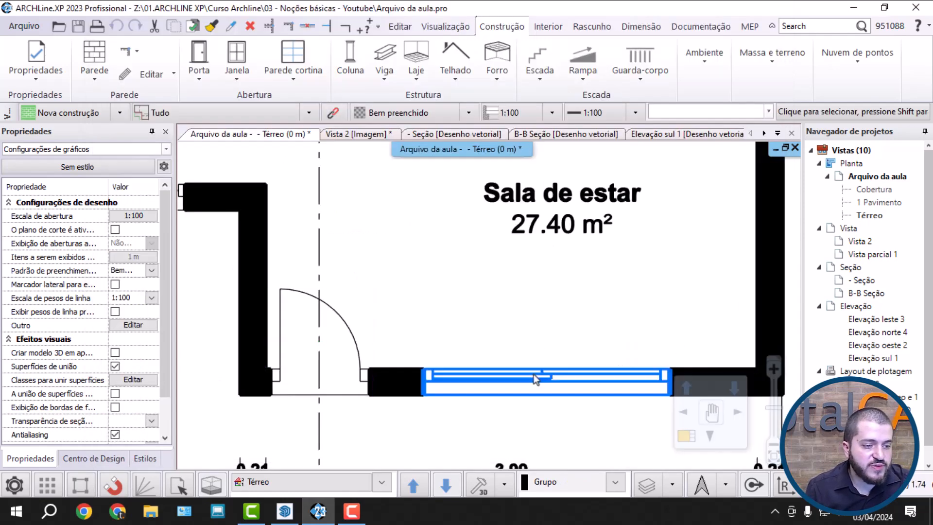
Inspect the representation and basic geometry parameters of the Sala de estar window beside the entrance door, then close its properties.
{"action": "left_click", "coordinate": [548, 381]}
{"action": "left_click", "coordinate": [564, 381]}
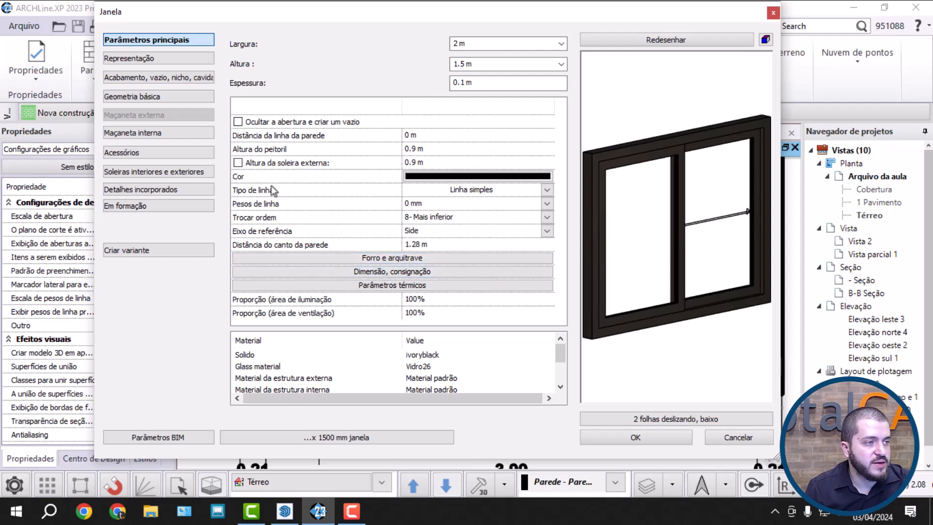
{"action": "left_click", "coordinate": [189, 60]}
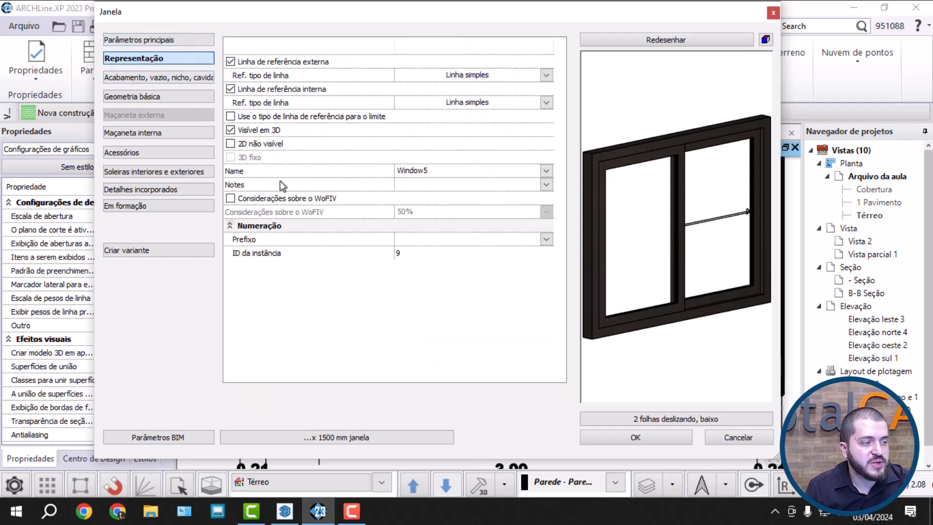
{"action": "left_click", "coordinate": [197, 96]}
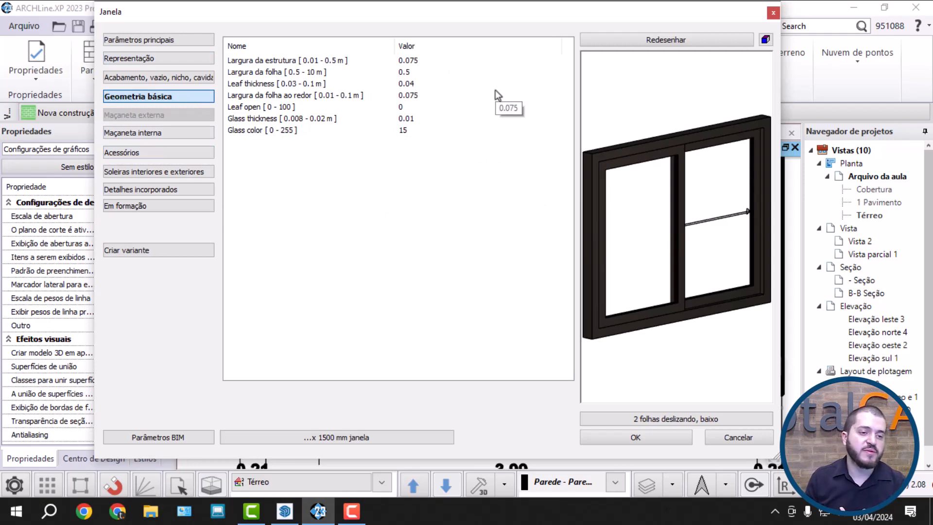
{"action": "key", "text": "Escape"}
{"action": "key", "text": "Escape"}
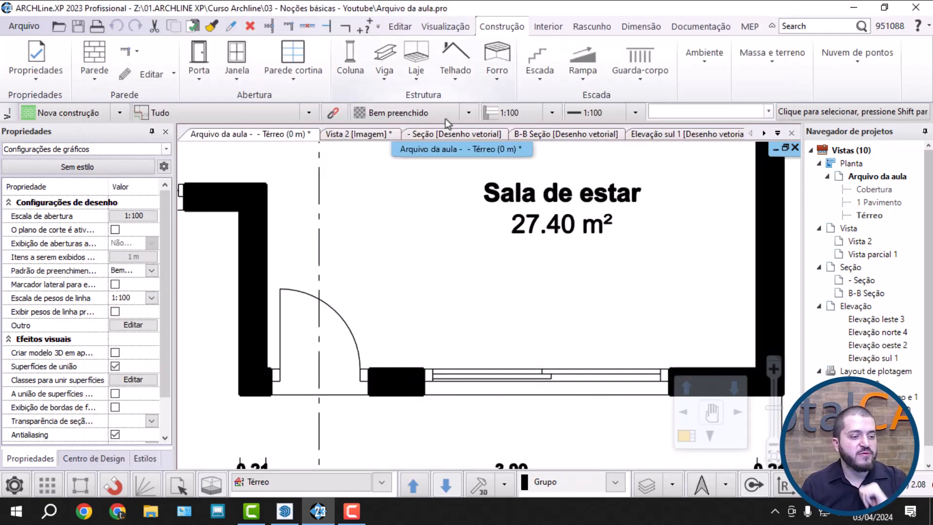
Examine the Sala de estar window in plan and check its width, height and thickness in its main parameters, discarding the dialog.
{"action": "scroll", "coordinate": [539, 343], "scroll_direction": "up", "scroll_amount": 1}
{"action": "left_click", "coordinate": [516, 381]}
{"action": "scroll", "coordinate": [442, 304], "scroll_direction": "up", "scroll_amount": 2}
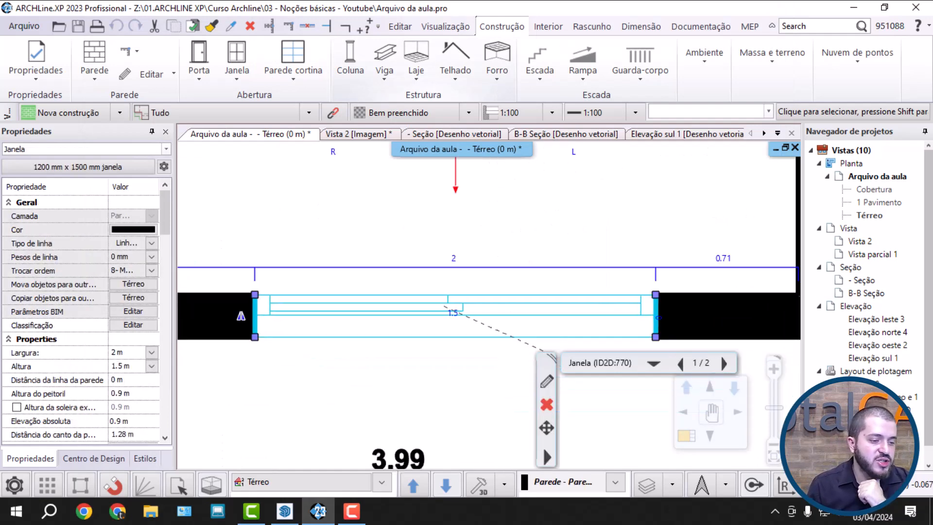
{"action": "scroll", "coordinate": [442, 306], "scroll_direction": "down", "scroll_amount": 1}
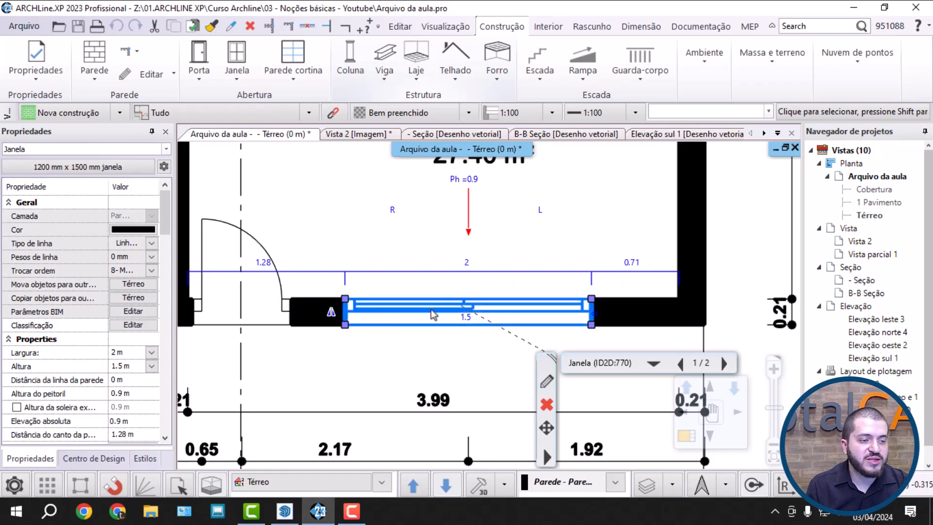
{"action": "scroll", "coordinate": [356, 290], "scroll_direction": "up", "scroll_amount": 1}
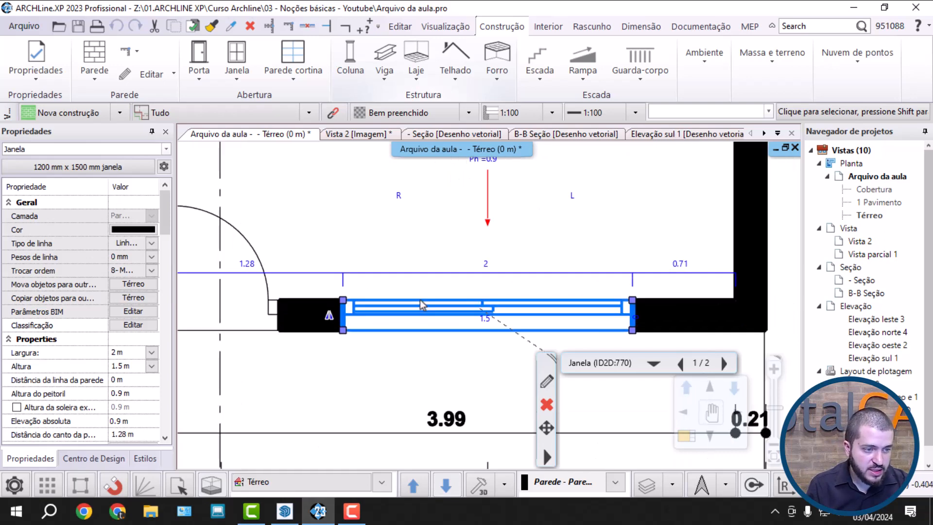
{"action": "left_click", "coordinate": [546, 381]}
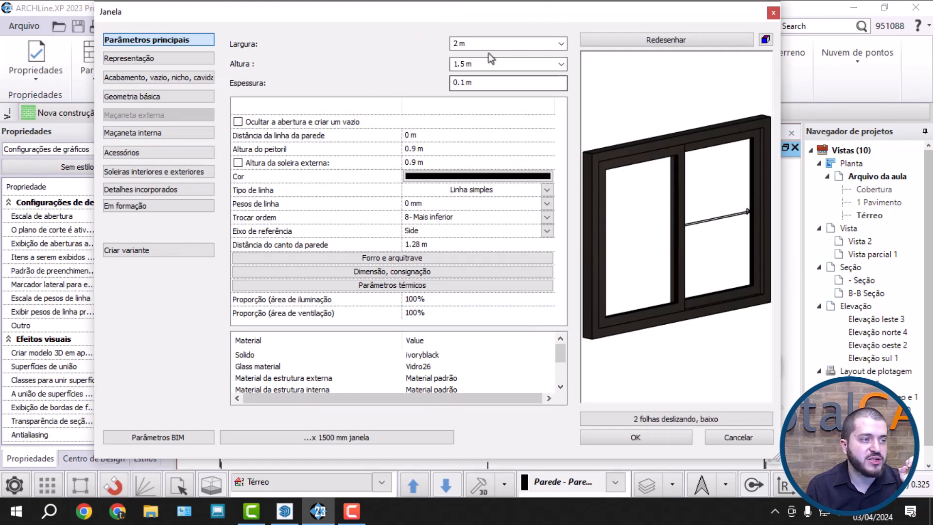
{"action": "left_click", "coordinate": [466, 43]}
{"action": "left_click", "coordinate": [483, 65]}
{"action": "left_click", "coordinate": [470, 82]}
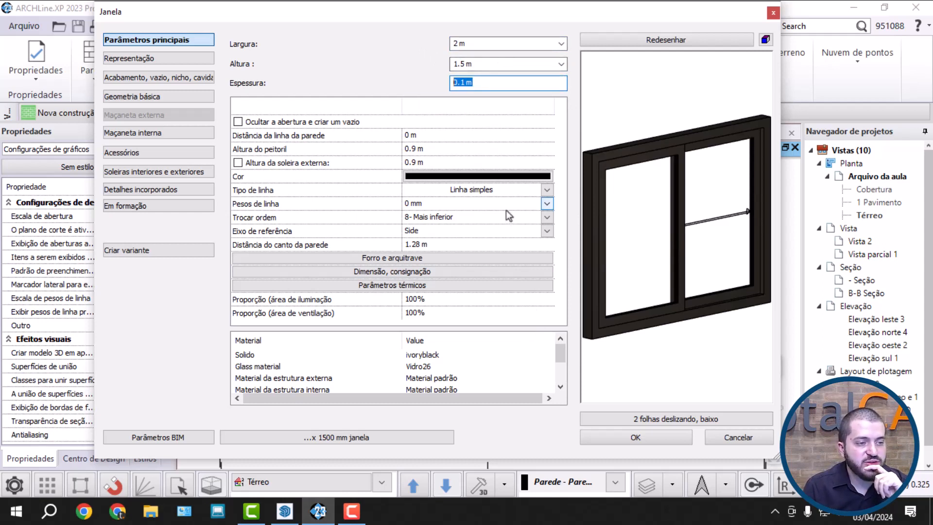
{"action": "left_click", "coordinate": [638, 264]}
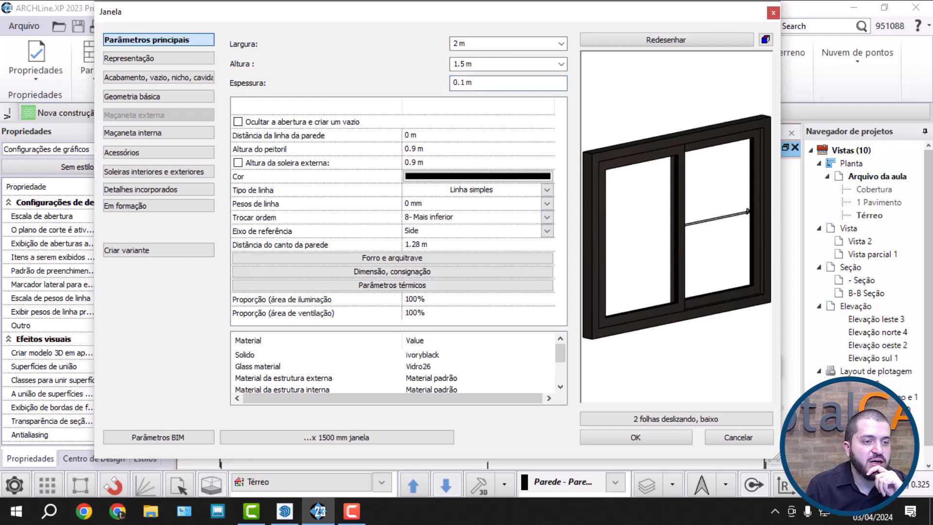
{"action": "left_click", "coordinate": [738, 437]}
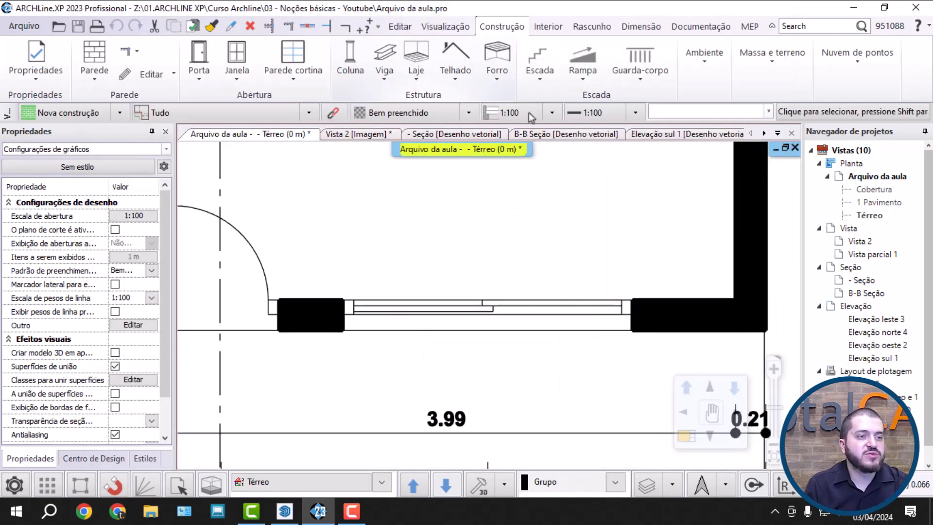
Create an interior perspective from an observer inside the Sala de estar looking toward the window by the entrance door.
{"action": "left_click", "coordinate": [444, 27]}
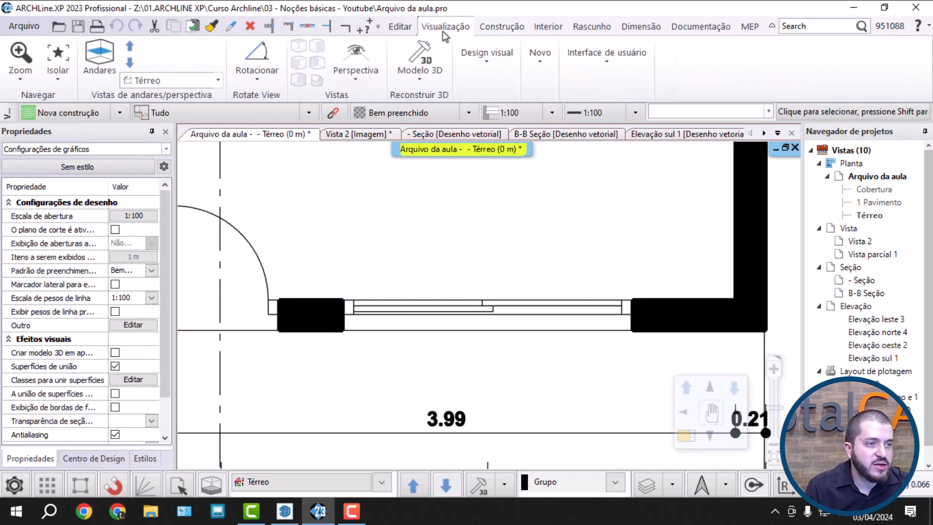
{"action": "left_click", "coordinate": [343, 72]}
{"action": "left_click", "coordinate": [371, 117]}
{"action": "scroll", "coordinate": [393, 238], "scroll_direction": "down", "scroll_amount": 3}
{"action": "middle_click_drag", "start_coordinate": [394, 247], "coordinate": [377, 281]}
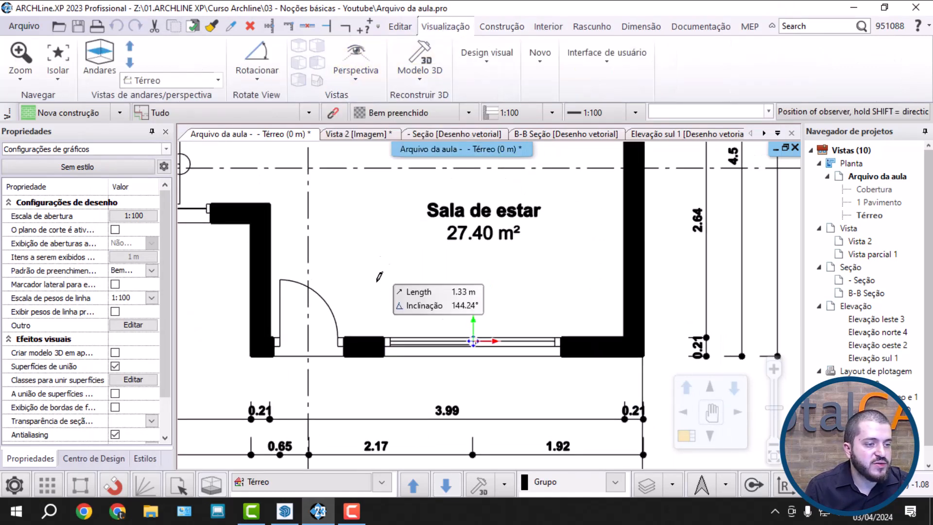
{"action": "left_click", "coordinate": [370, 145]}
{"action": "left_click", "coordinate": [449, 329]}
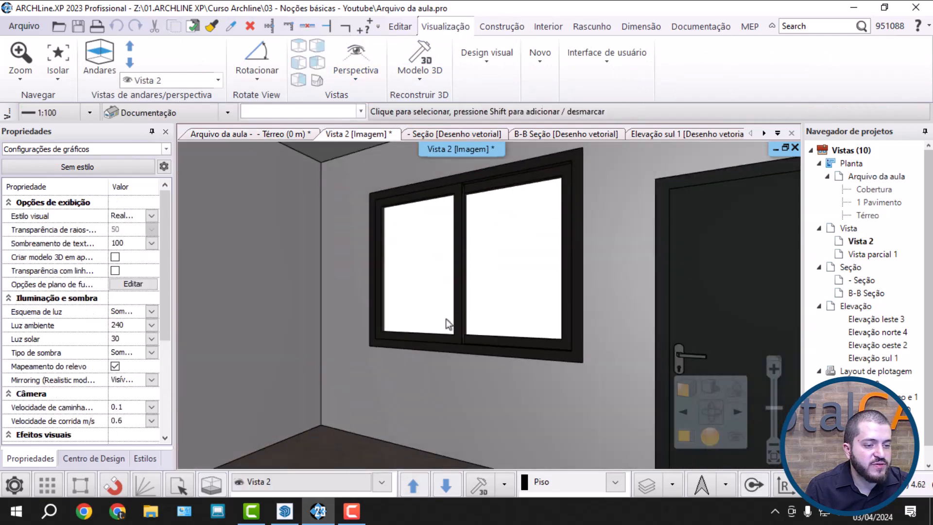
Open the Sala de estar window's properties from the interior perspective and examine its frame and leaf profiles in the preview.
{"action": "left_click", "coordinate": [568, 264]}
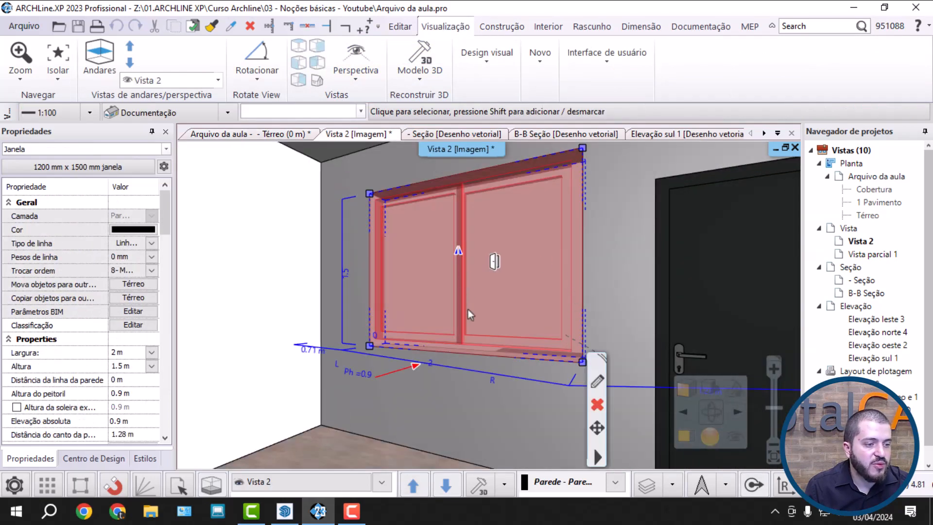
{"action": "key", "text": "Escape"}
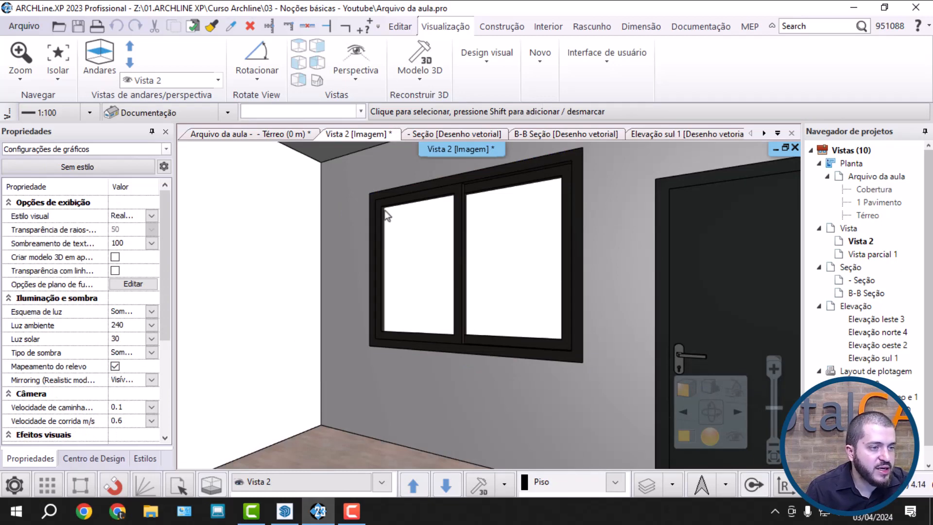
{"action": "left_click", "coordinate": [418, 243]}
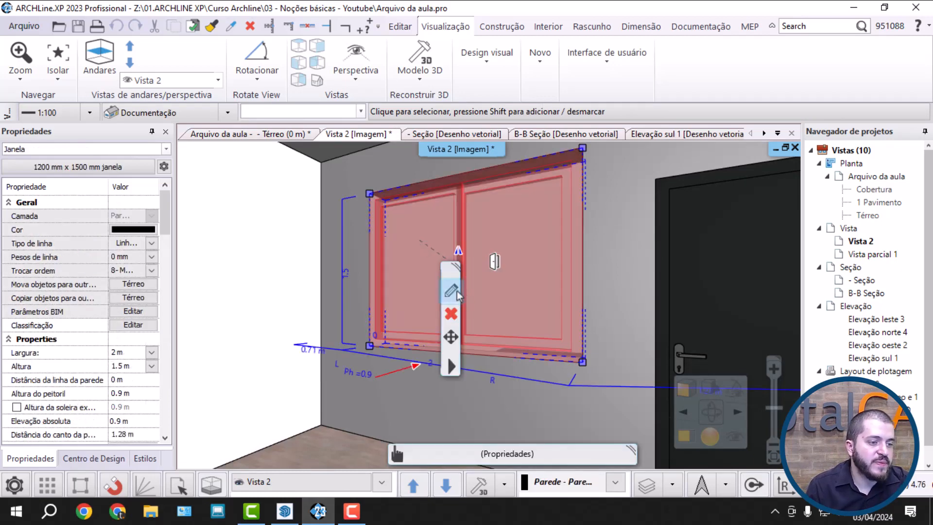
{"action": "left_click", "coordinate": [457, 290]}
{"action": "scroll", "coordinate": [650, 191], "scroll_direction": "up", "scroll_amount": 5}
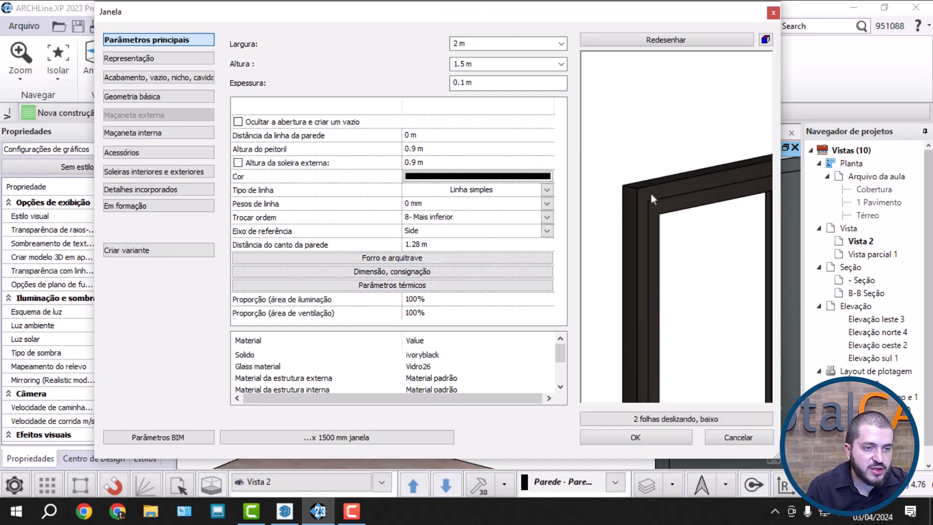
{"action": "scroll", "coordinate": [653, 243], "scroll_direction": "down", "scroll_amount": 2}
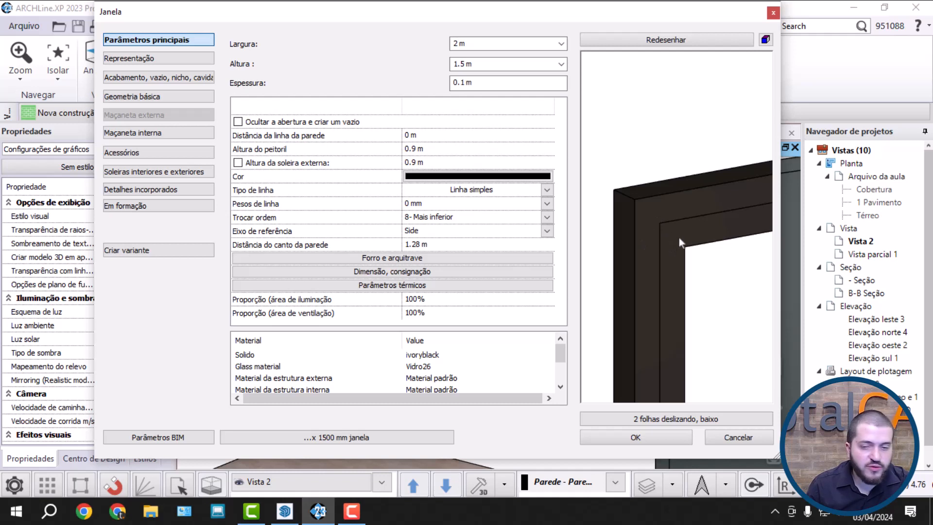
{"action": "scroll", "coordinate": [687, 242], "scroll_direction": "down", "scroll_amount": 4}
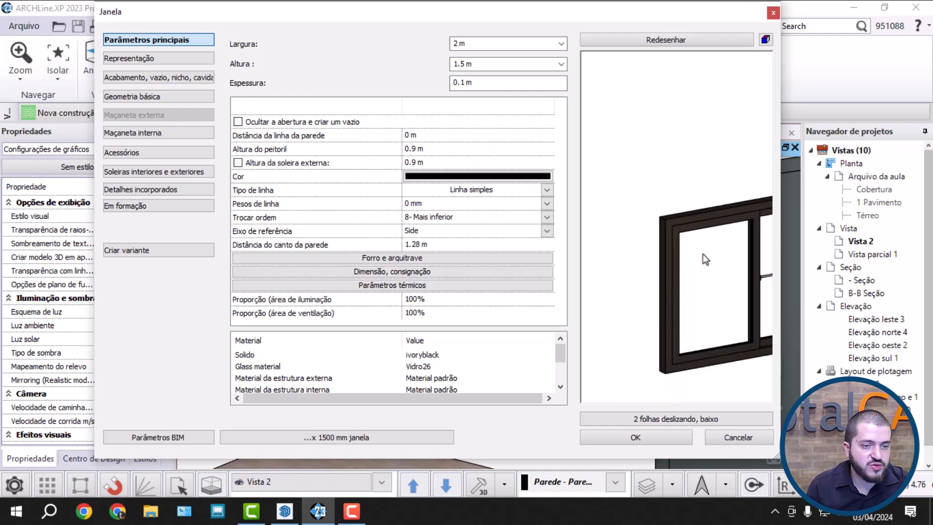
{"action": "middle_click_drag", "start_coordinate": [702, 254], "coordinate": [661, 247]}
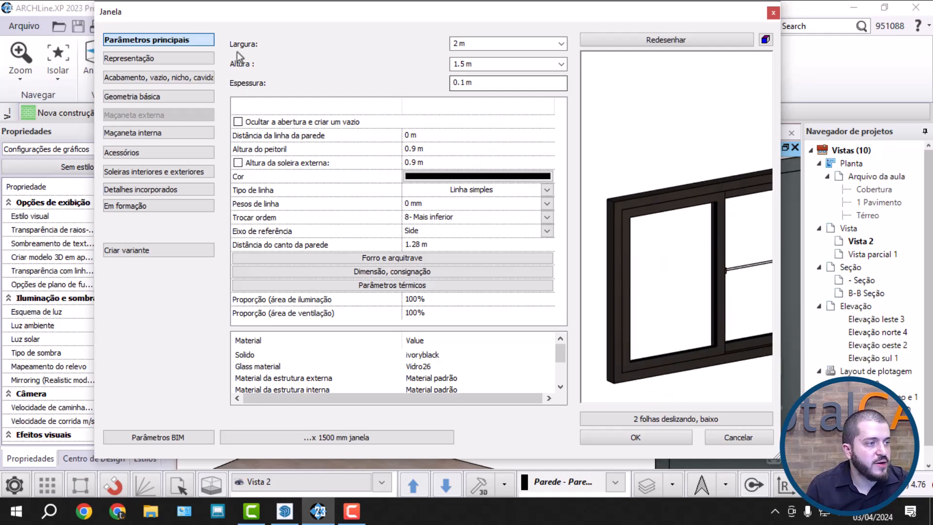
Set the window's structure width (Largura da estrutura) to 0.03 m in its basic geometry and redraw the preview.
{"action": "left_click", "coordinate": [131, 97]}
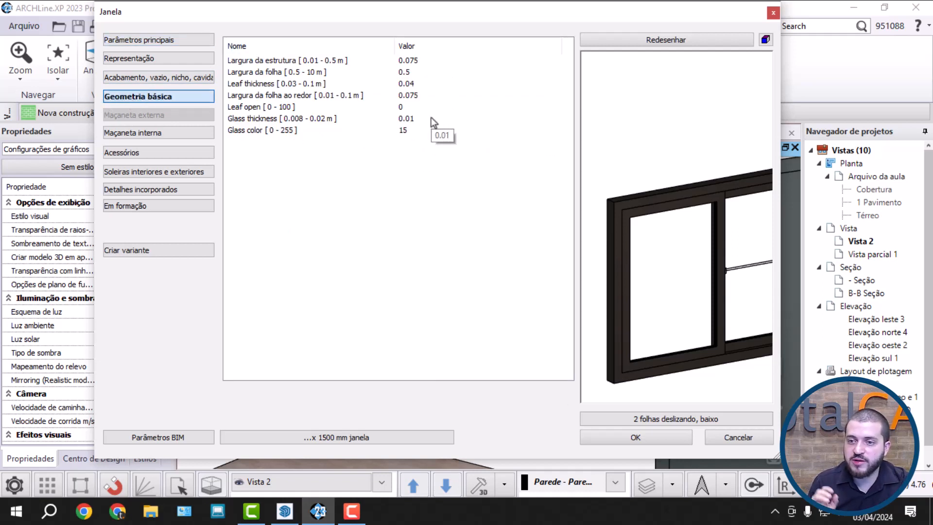
{"action": "left_click_drag", "start_coordinate": [466, 13], "coordinate": [463, 28]}
{"action": "left_click", "coordinate": [427, 75]}
{"action": "left_click", "coordinate": [426, 75]}
{"action": "left_click_drag", "start_coordinate": [410, 74], "coordinate": [451, 73]}
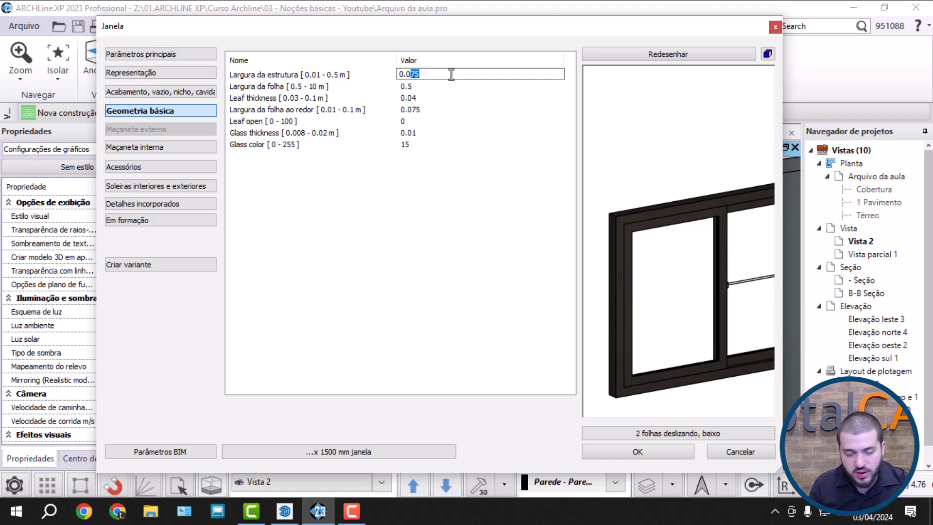
{"action": "type", "text": "3"}
{"action": "left_click", "coordinate": [658, 56]}
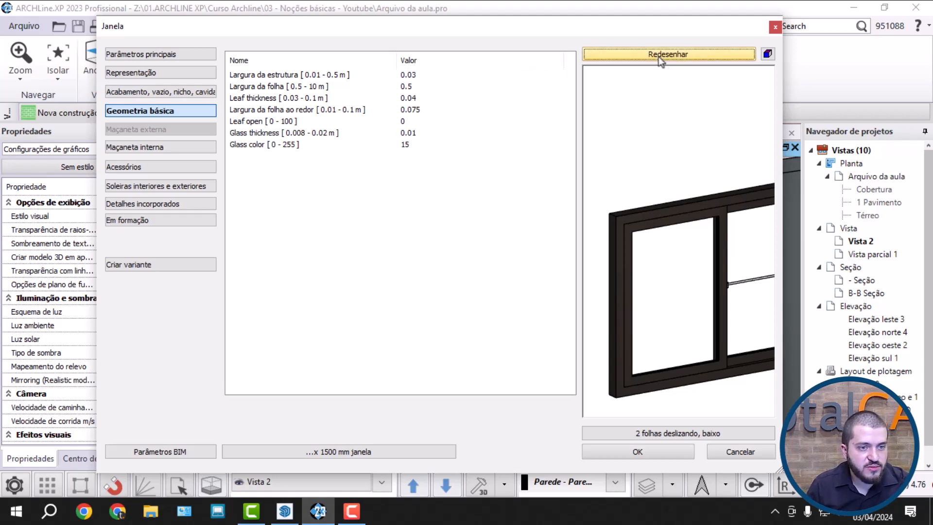
{"action": "scroll", "coordinate": [637, 205], "scroll_direction": "up", "scroll_amount": 3}
{"action": "scroll", "coordinate": [636, 205], "scroll_direction": "up", "scroll_amount": 3}
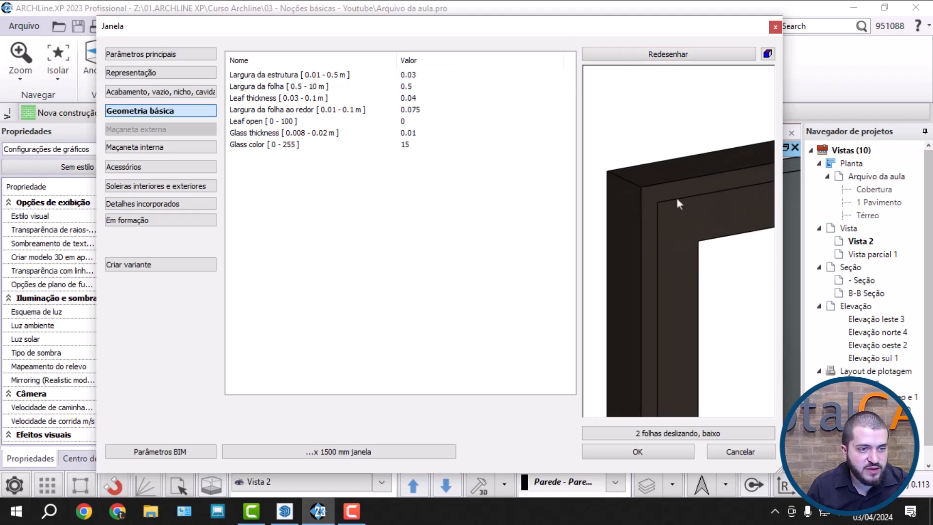
Set the width around the window leaf (Largura da folha ao redor) to 0.02 m and check the redrawn profiles.
{"action": "left_click", "coordinate": [316, 88]}
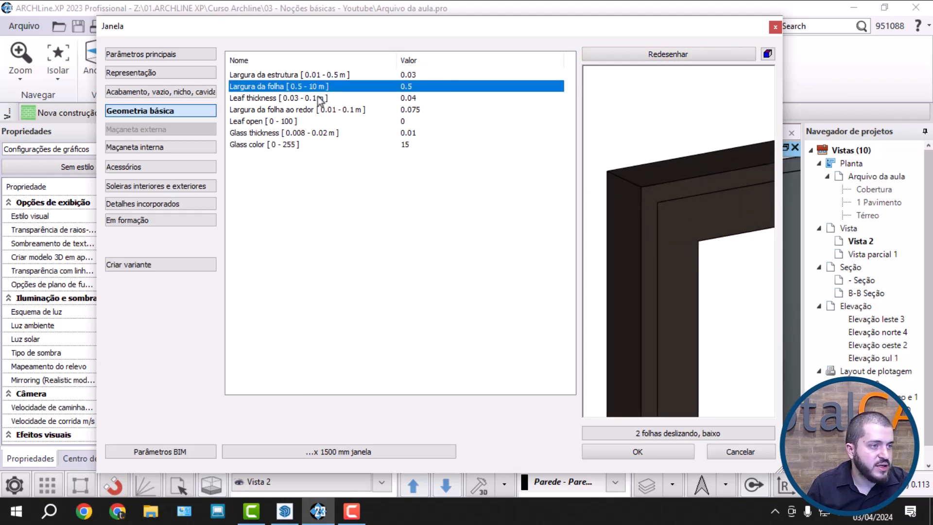
{"action": "left_click", "coordinate": [336, 100]}
{"action": "left_click", "coordinate": [343, 110]}
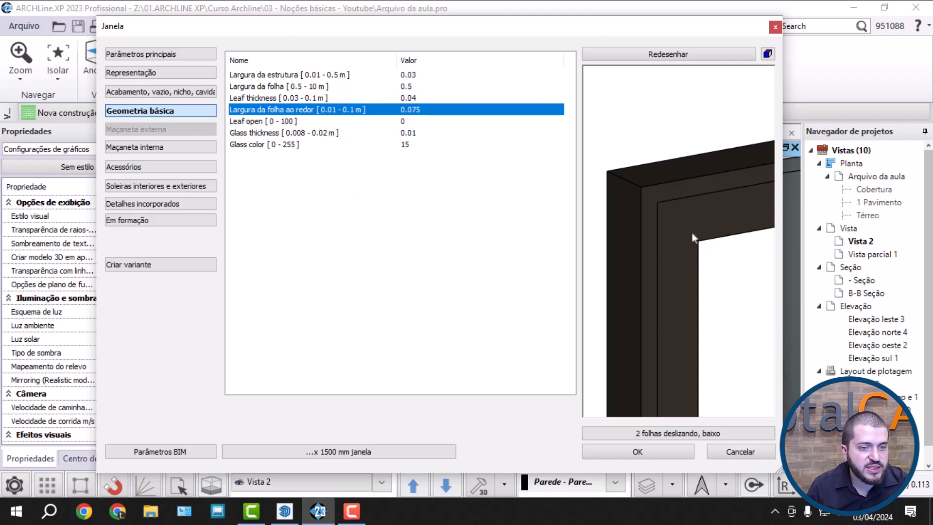
{"action": "left_click_drag", "start_coordinate": [692, 232], "coordinate": [642, 213]}
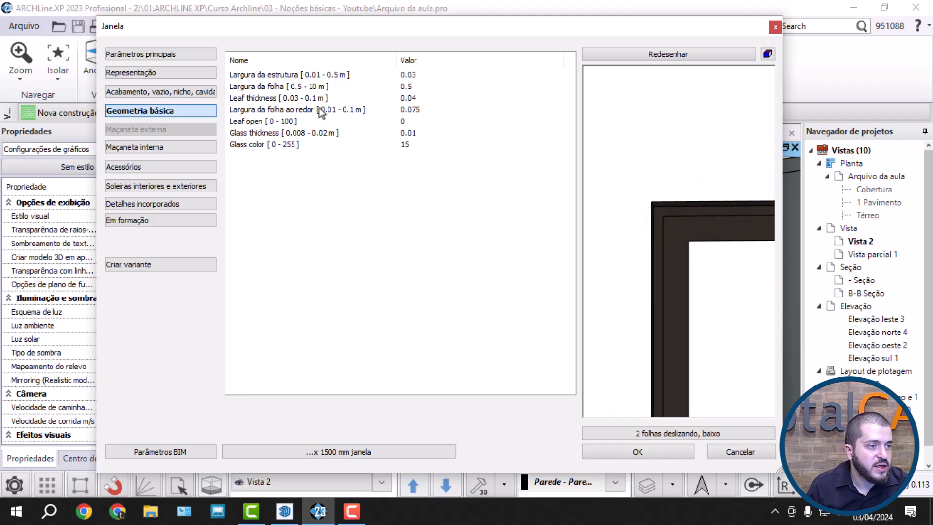
{"action": "left_click", "coordinate": [424, 110]}
{"action": "left_click", "coordinate": [424, 109]}
{"action": "left_click_drag", "start_coordinate": [418, 111], "coordinate": [413, 111]}
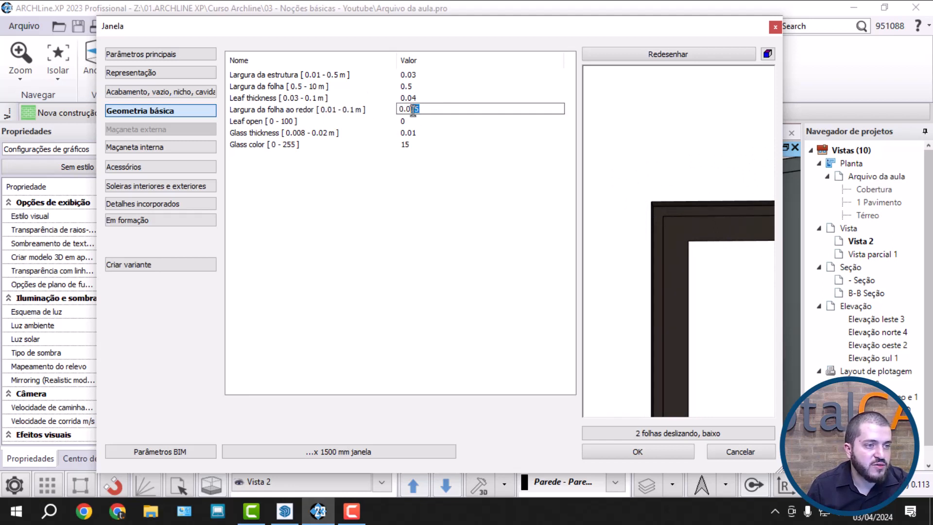
{"action": "left_click", "coordinate": [651, 55]}
{"action": "scroll", "coordinate": [691, 185], "scroll_direction": "up", "scroll_amount": 5}
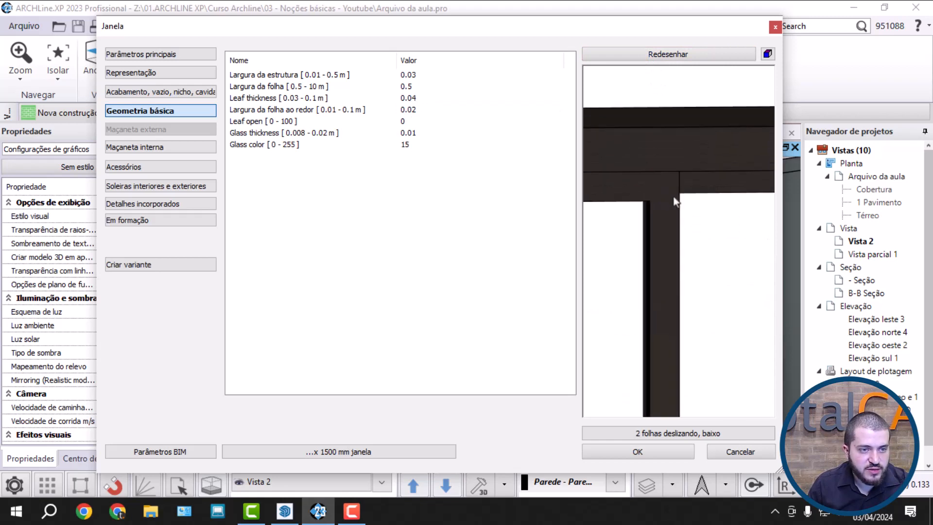
{"action": "left_click_drag", "start_coordinate": [676, 201], "coordinate": [728, 180]}
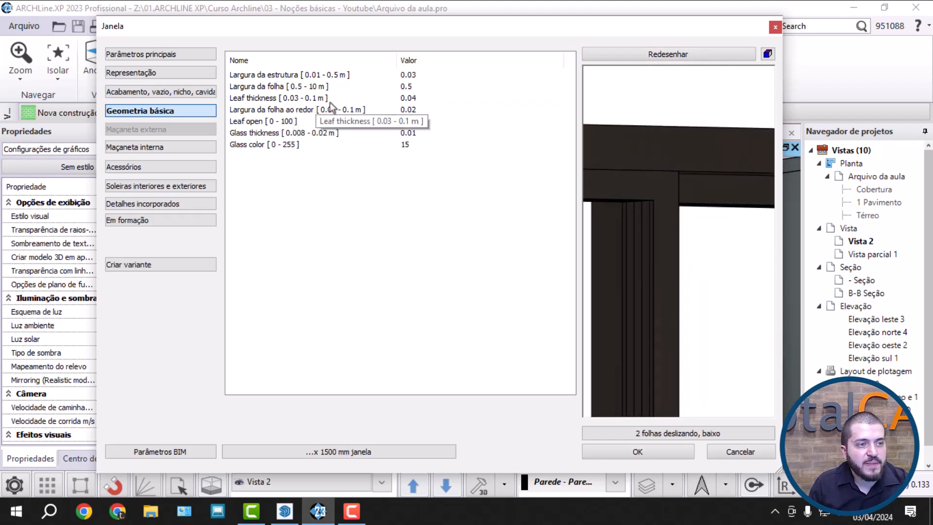
Try to set the window's Leaf thickness to 0.02 m.
{"action": "left_click", "coordinate": [389, 99]}
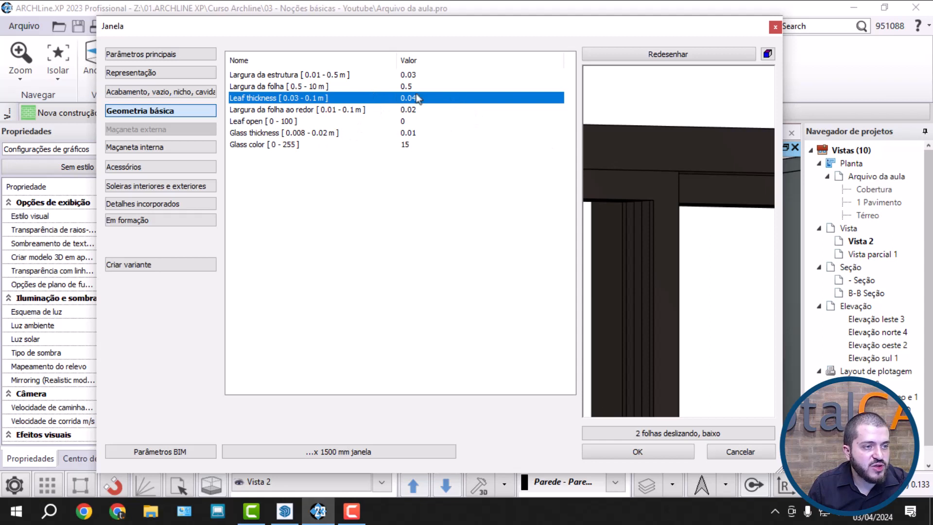
{"action": "left_click", "coordinate": [431, 98]}
{"action": "left_click", "coordinate": [436, 99]}
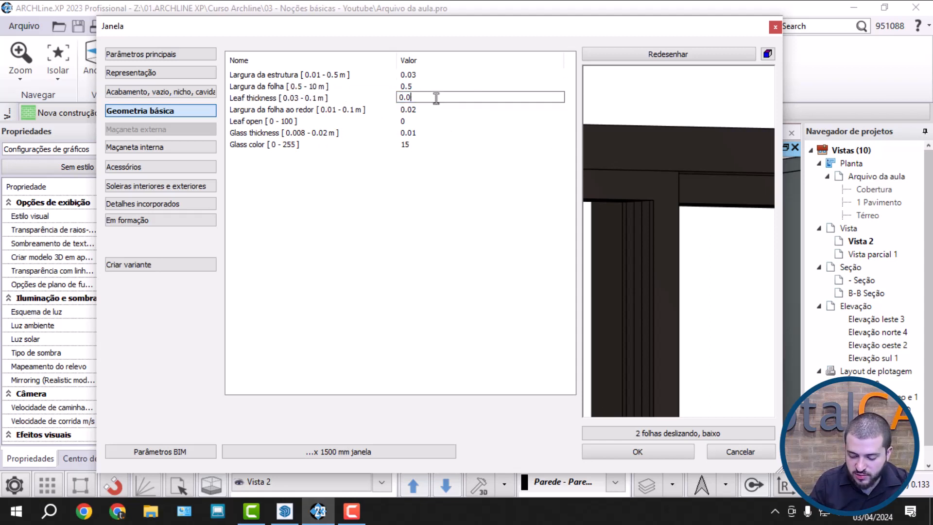
{"action": "left_click", "coordinate": [686, 55]}
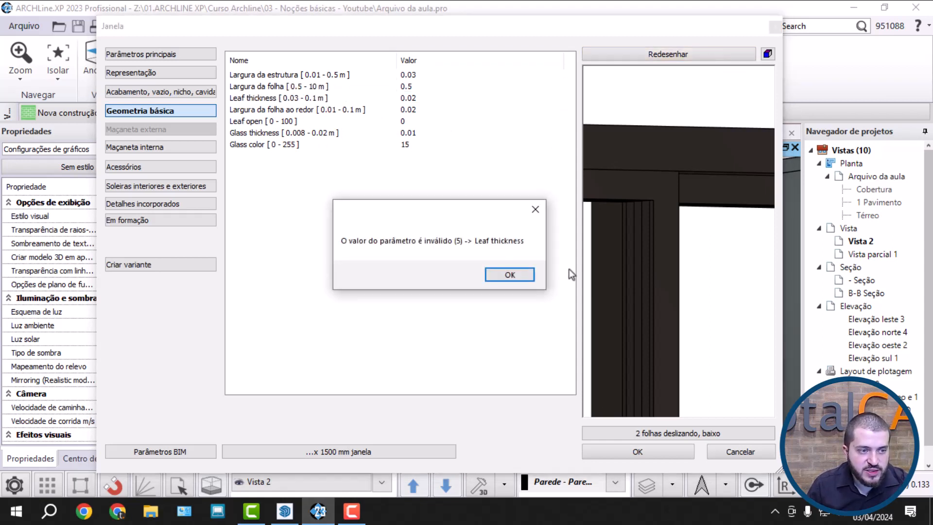
{"action": "left_click", "coordinate": [495, 275]}
Check the slimmer frame and leaf profiles in the preview, then apply the geometry changes to the window.
{"action": "scroll", "coordinate": [682, 233], "scroll_direction": "down", "scroll_amount": 2}
{"action": "left_click_drag", "start_coordinate": [682, 234], "coordinate": [695, 307]}
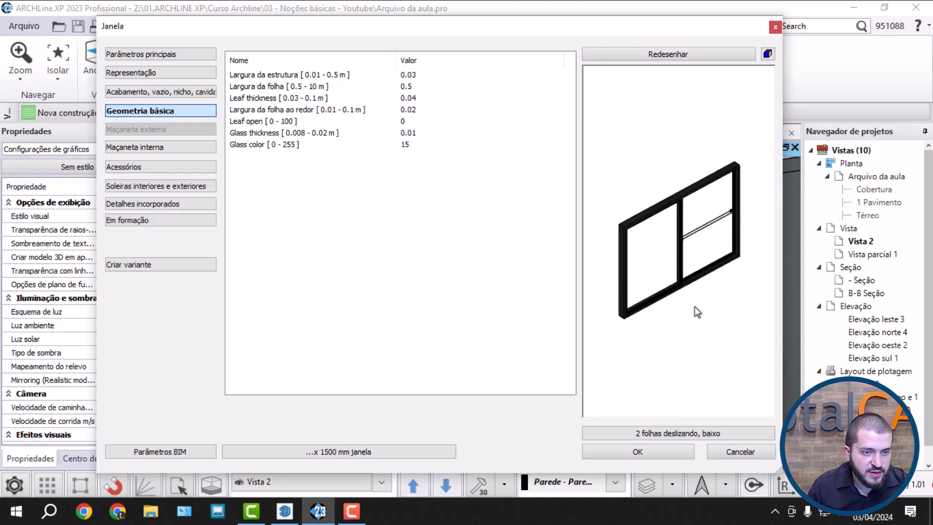
{"action": "scroll", "coordinate": [695, 307], "scroll_direction": "up", "scroll_amount": 4}
{"action": "scroll", "coordinate": [675, 203], "scroll_direction": "up", "scroll_amount": 5}
{"action": "scroll", "coordinate": [665, 226], "scroll_direction": "down", "scroll_amount": 5}
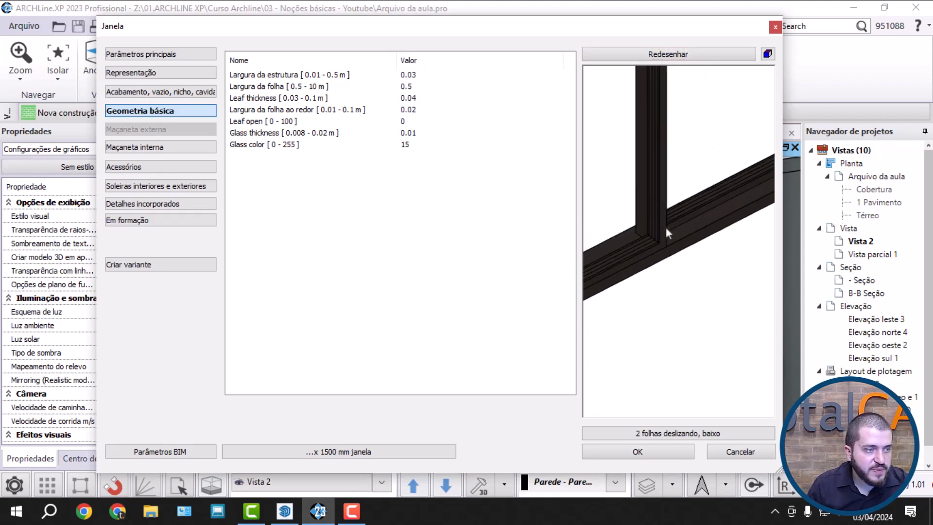
{"action": "scroll", "coordinate": [665, 233], "scroll_direction": "down", "scroll_amount": 3}
{"action": "left_click", "coordinate": [637, 451]}
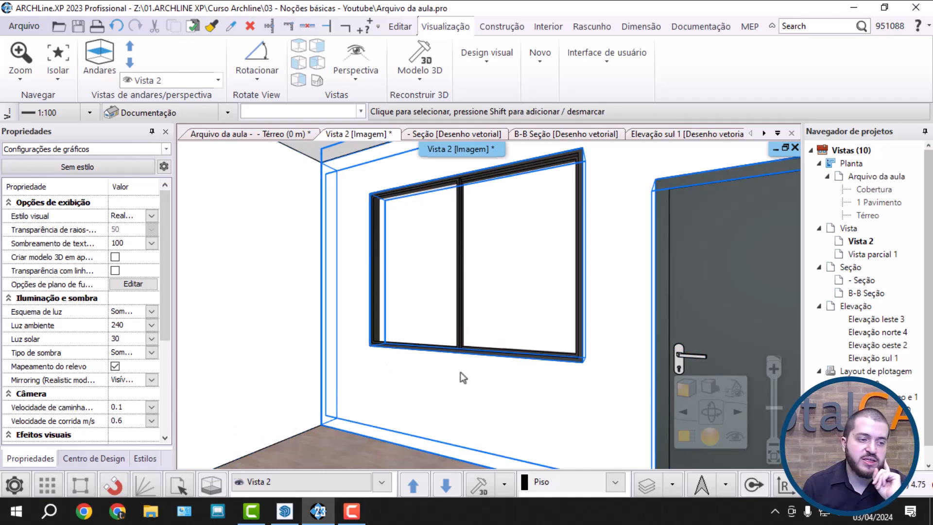
Reopen the modified window's properties and review its basic geometry and its finish, void and niche parameters.
{"action": "left_click", "coordinate": [492, 284]}
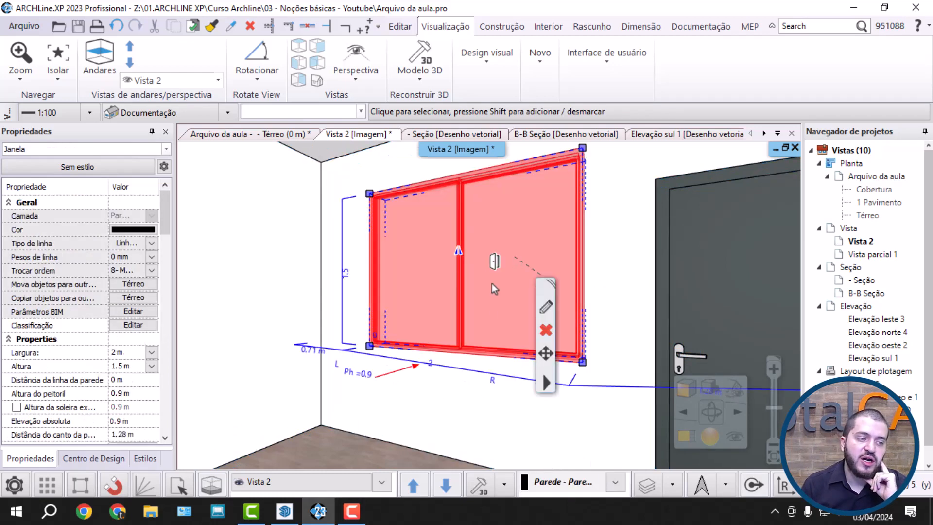
{"action": "left_click", "coordinate": [548, 311]}
{"action": "left_click", "coordinate": [140, 111]}
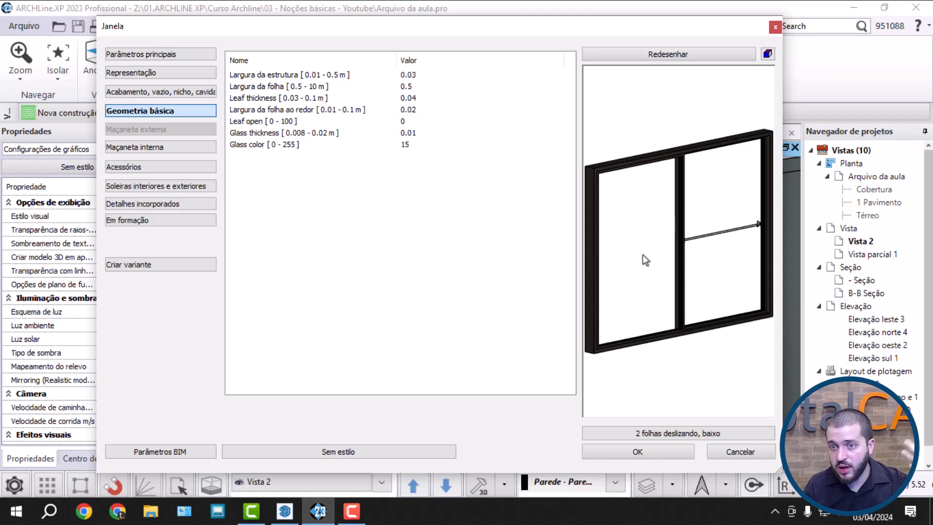
{"action": "left_click", "coordinate": [139, 93]}
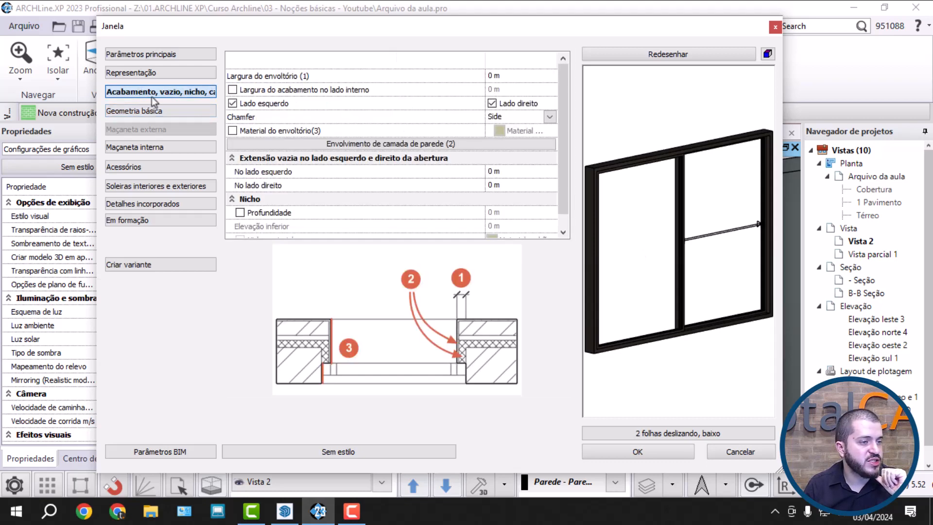
Name the window J1 in its representation parameters.
{"action": "left_click", "coordinate": [179, 74]}
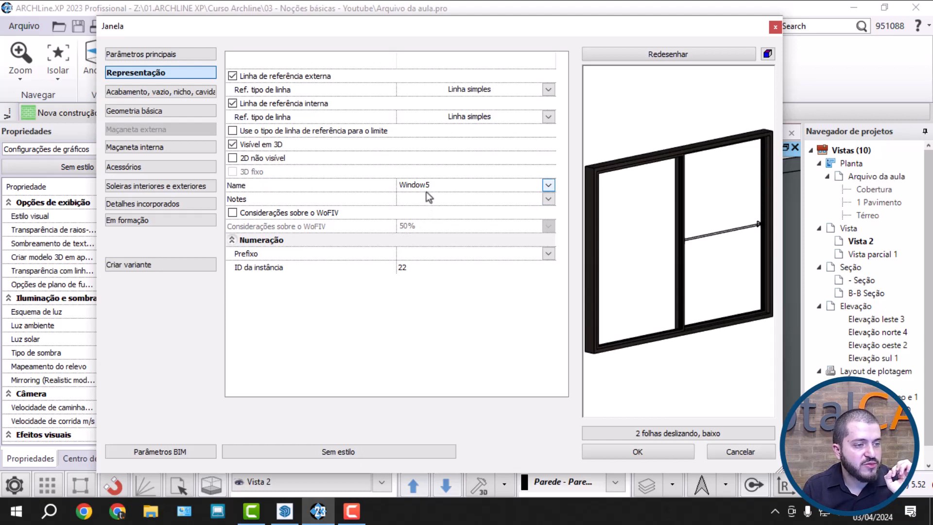
{"action": "left_click", "coordinate": [445, 185]}
{"action": "type", "text": "J1"}
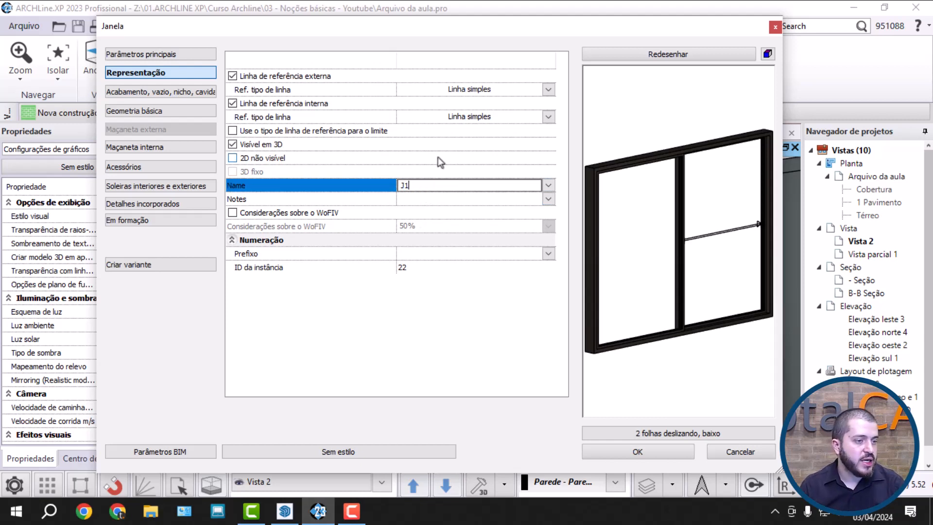
Inspect the window's ARCHline.XP Common BIM parameters and close them without changes.
{"action": "left_click", "coordinate": [430, 198]}
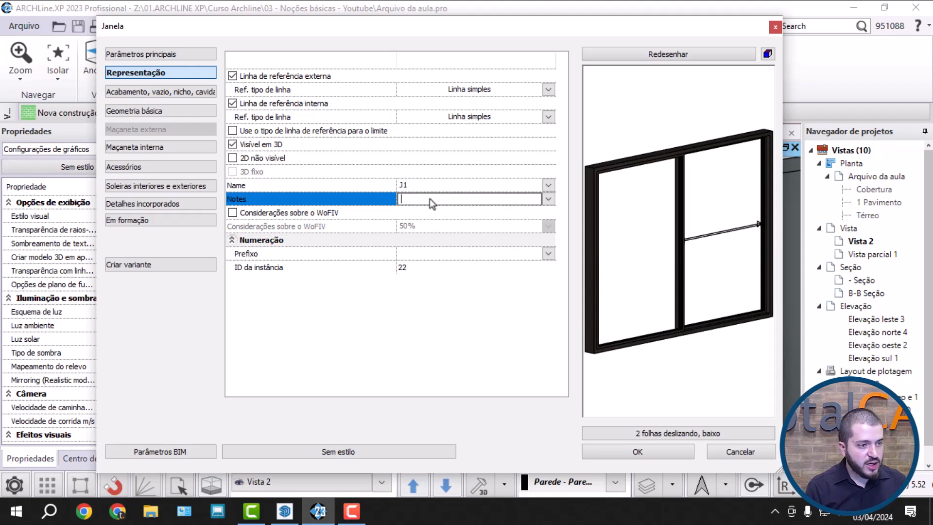
{"action": "left_click", "coordinate": [156, 453]}
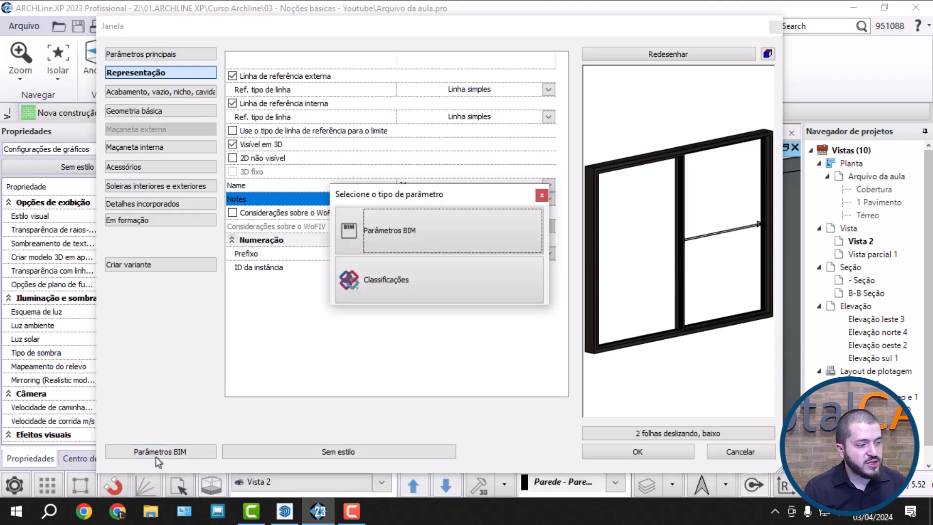
{"action": "left_click", "coordinate": [430, 250]}
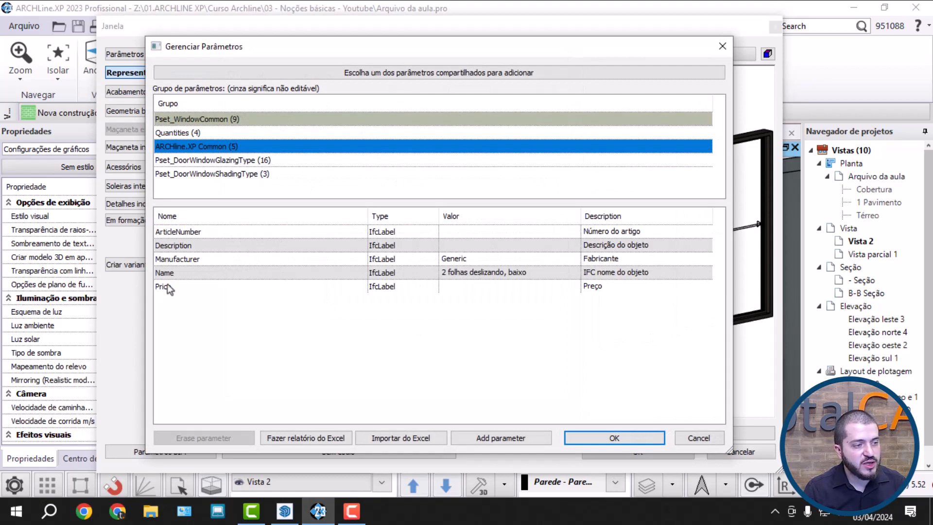
{"action": "left_click", "coordinate": [691, 442]}
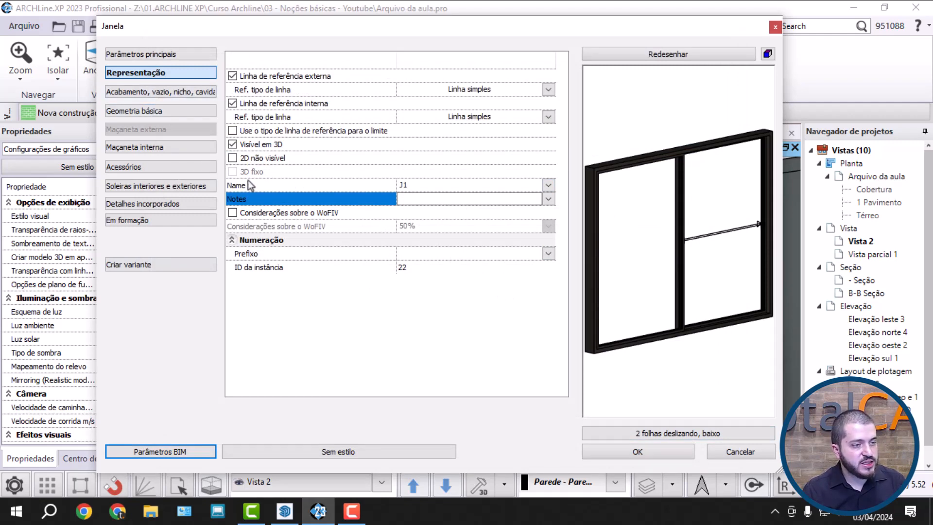
Enter the notes "Janela de correr em aluminio com pintura preta" for window J1 and redraw its preview.
{"action": "left_click", "coordinate": [430, 185]}
{"action": "left_click", "coordinate": [418, 200]}
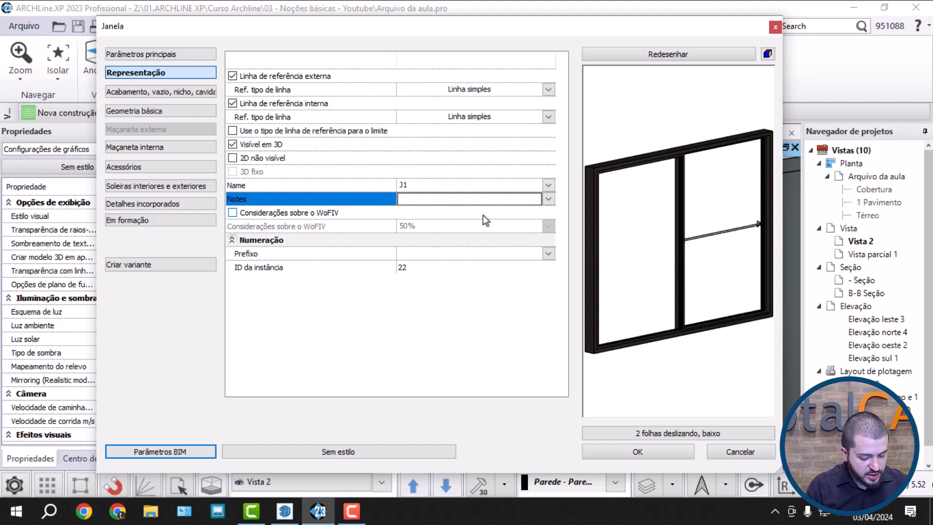
{"action": "type", "text": "Janela de corr"}
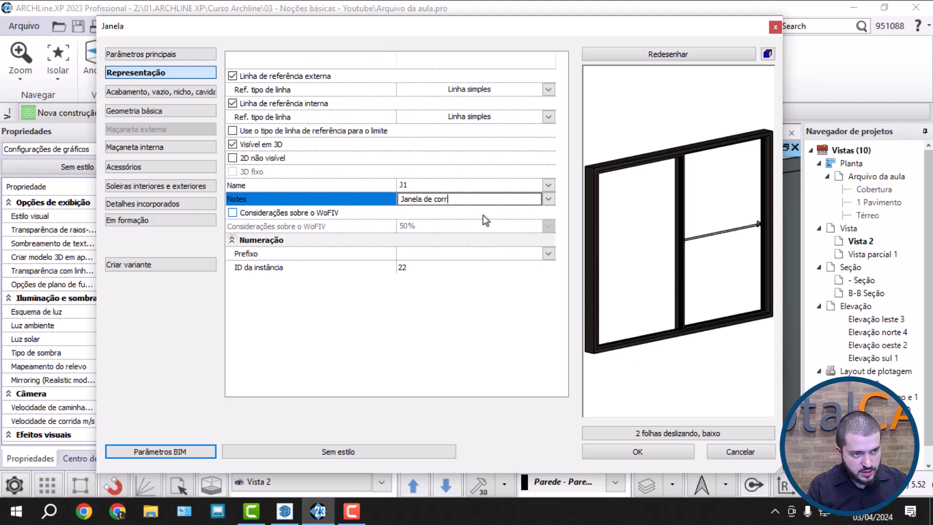
{"action": "type", "text": "er em alumin"}
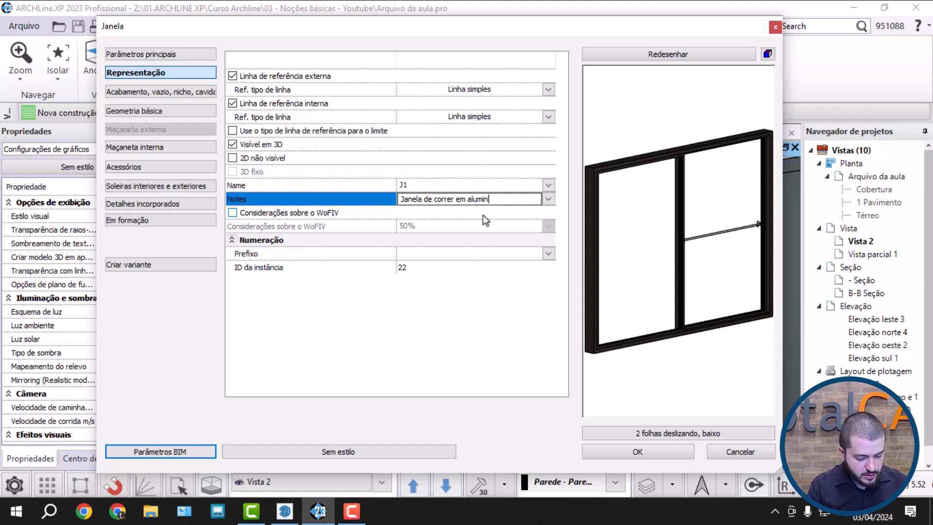
{"action": "type", "text": "io com pintur"}
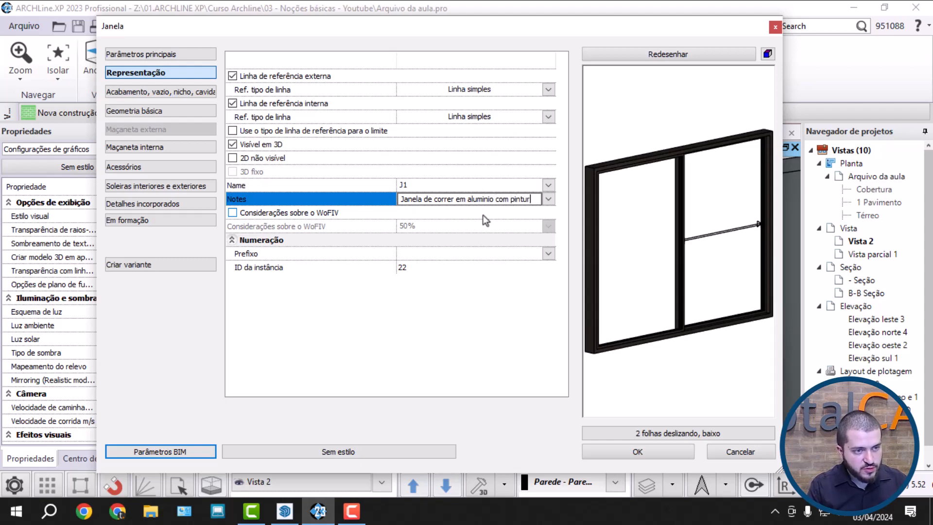
{"action": "type", "text": "a preta"}
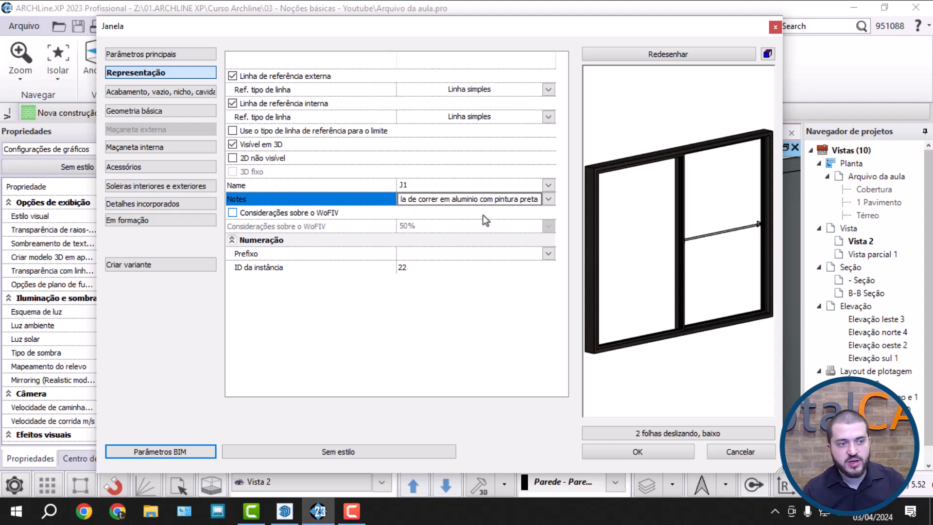
{"action": "left_click", "coordinate": [656, 59]}
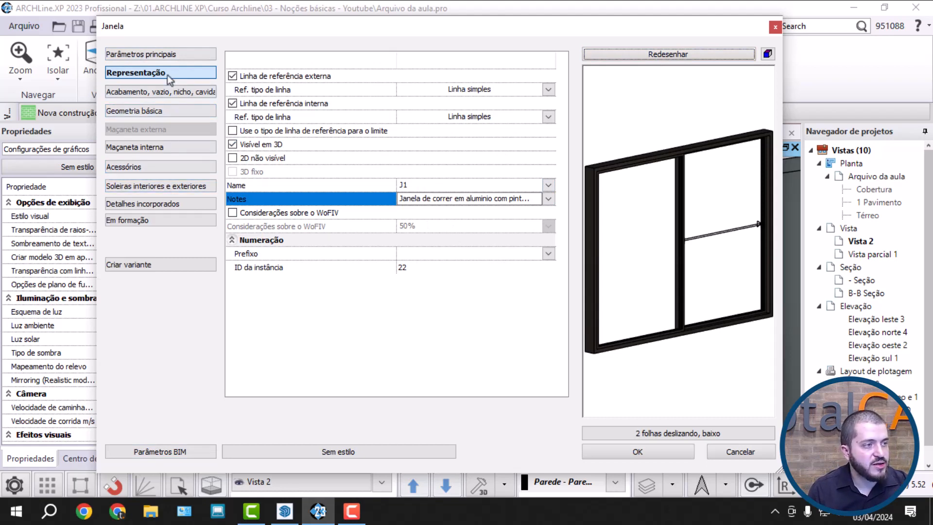
Search all materials for "aluminio" and assign Aluminio 3 as the window's solid material.
{"action": "left_click", "coordinate": [164, 55]}
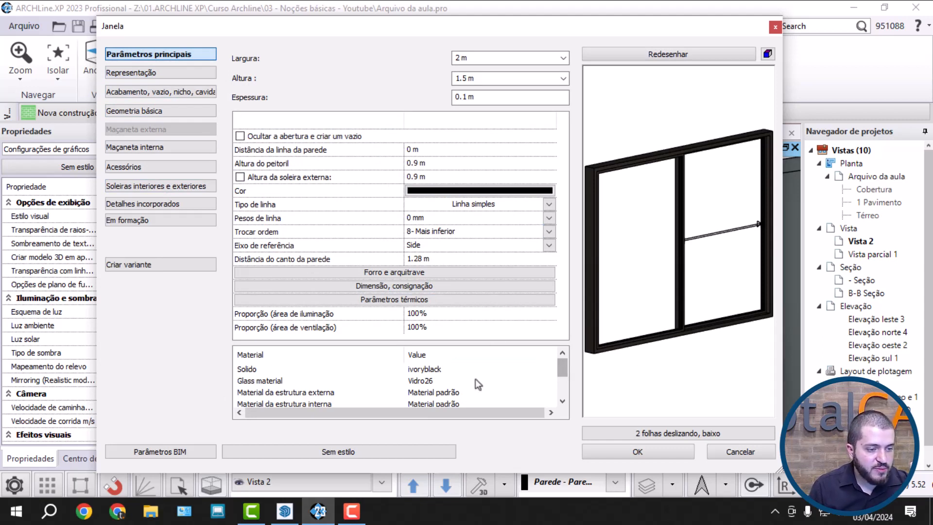
{"action": "left_click", "coordinate": [421, 372]}
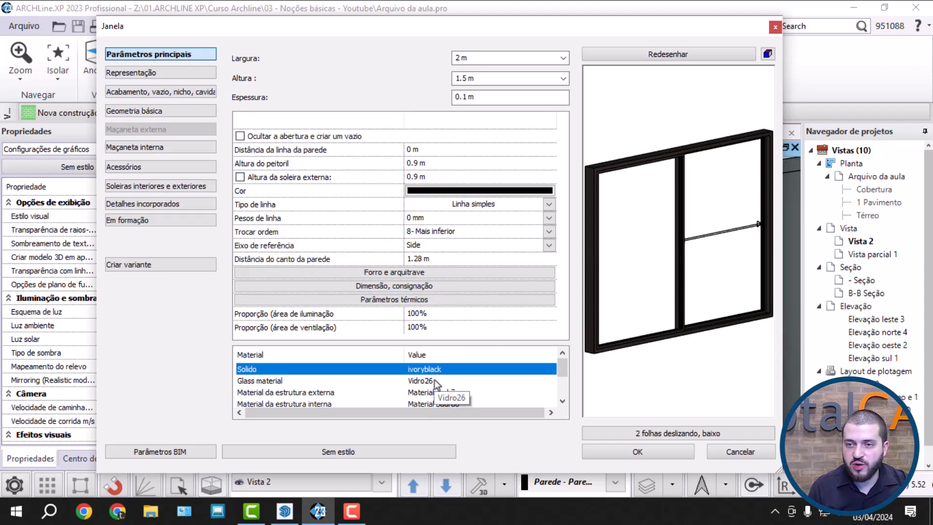
{"action": "double_click", "coordinate": [424, 370]}
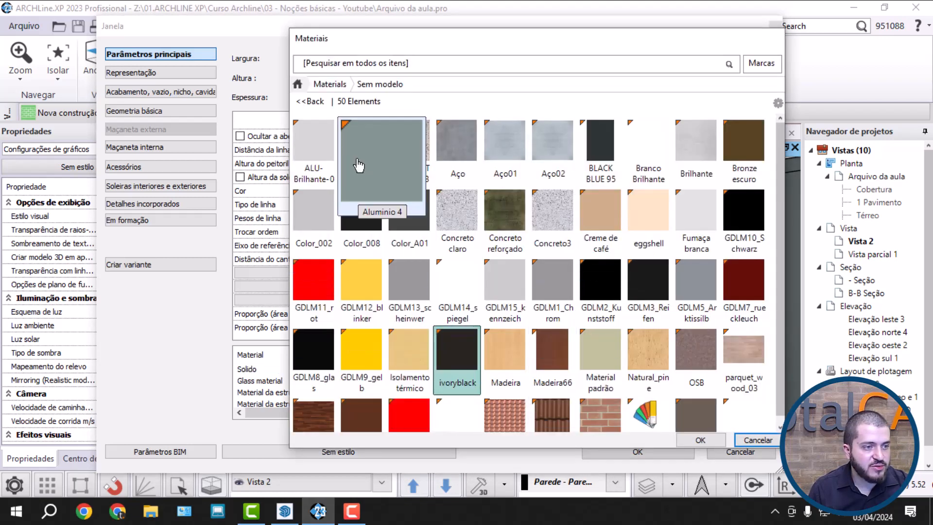
{"action": "left_click", "coordinate": [302, 84]}
{"action": "left_click", "coordinate": [405, 64]}
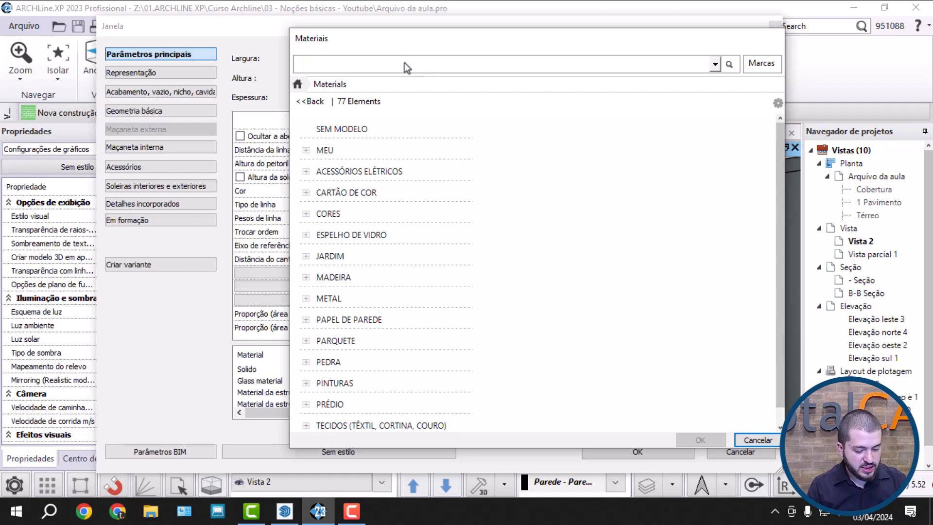
{"action": "type", "text": "aluminio"}
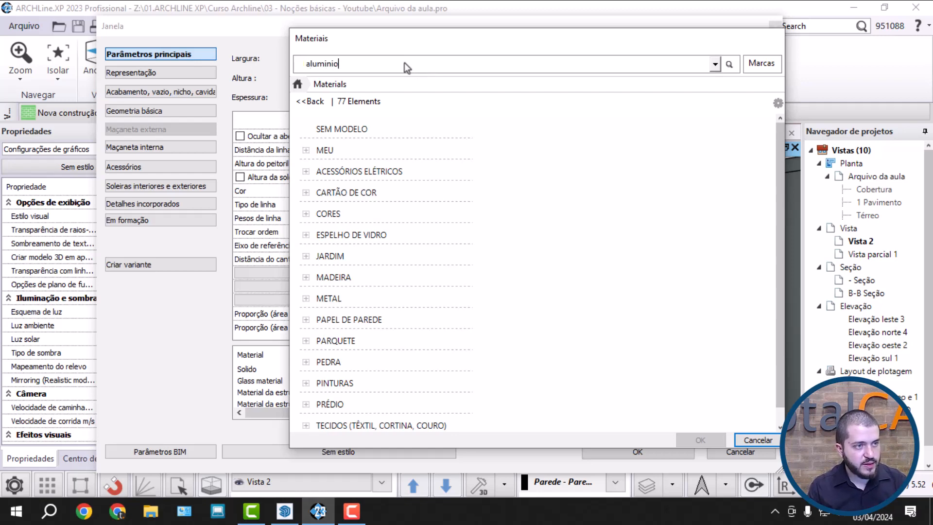
{"action": "key", "text": "Return"}
{"action": "left_click", "coordinate": [497, 141]}
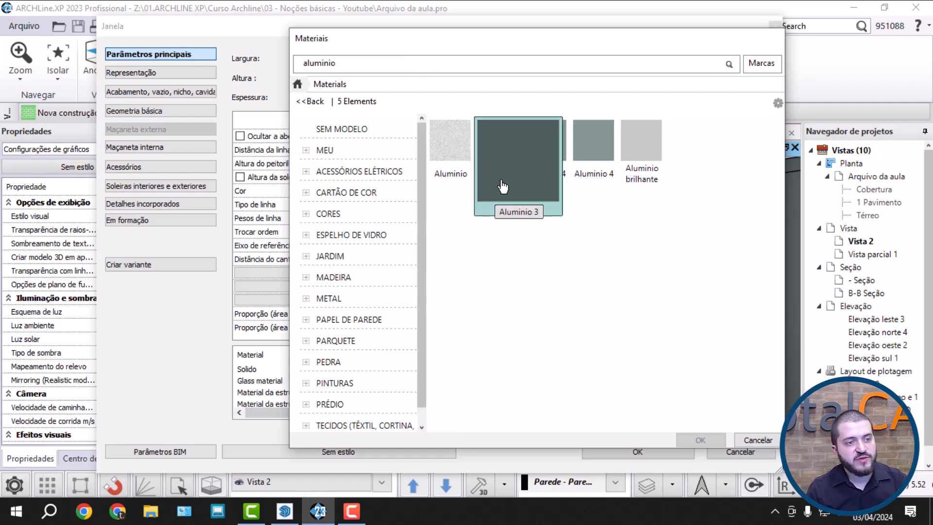
{"action": "left_click", "coordinate": [695, 441]}
Inspect the new frame material up close in the preview and apply the changes to the window.
{"action": "scroll", "coordinate": [702, 316], "scroll_direction": "up", "scroll_amount": 5}
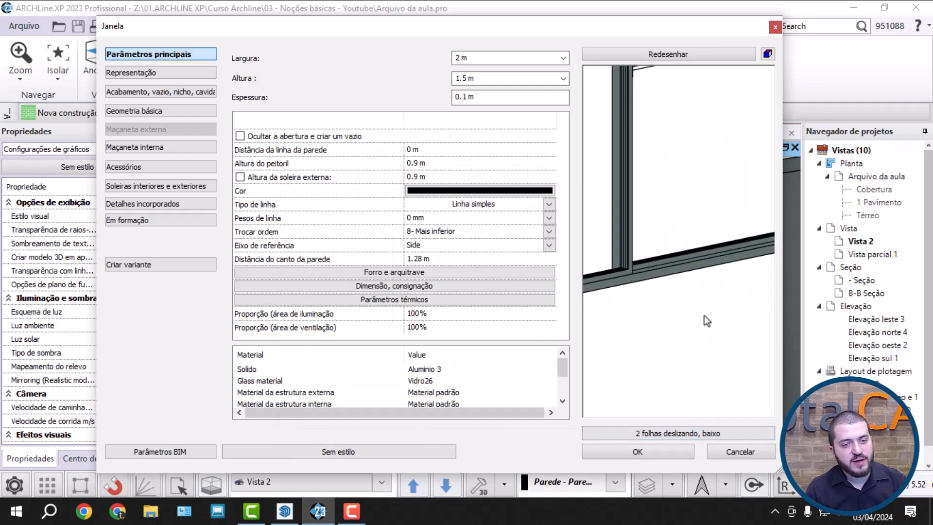
{"action": "scroll", "coordinate": [625, 264], "scroll_direction": "down", "scroll_amount": 5}
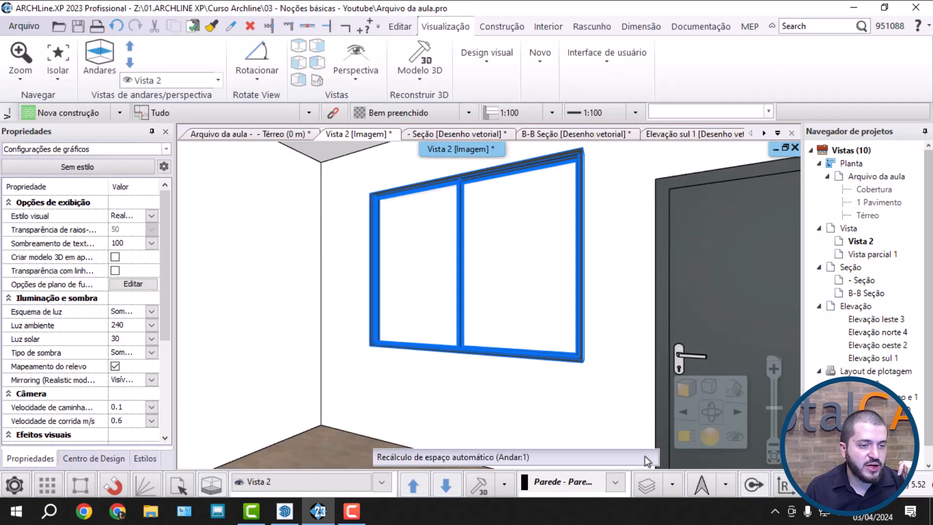
{"action": "left_click", "coordinate": [638, 452]}
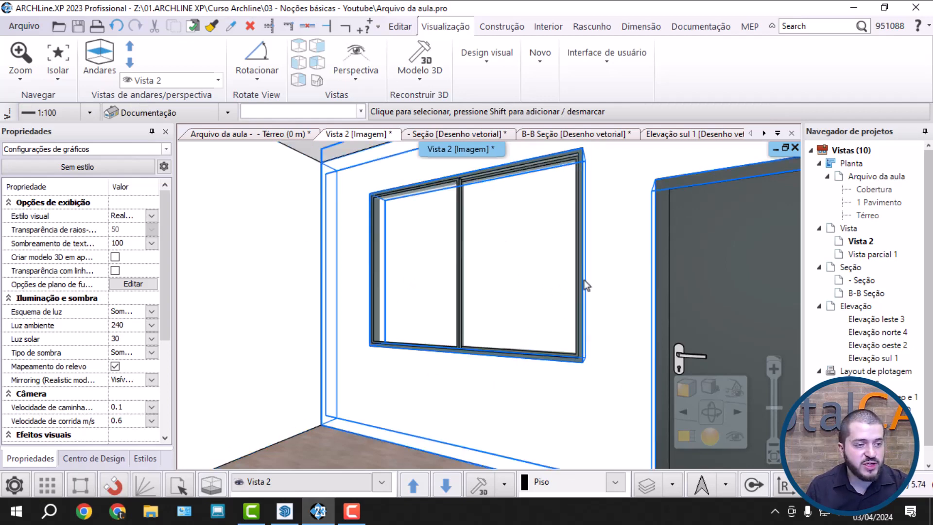
Reopen the window's properties to check its main parameters, then close them without changes.
{"action": "left_click", "coordinate": [518, 285]}
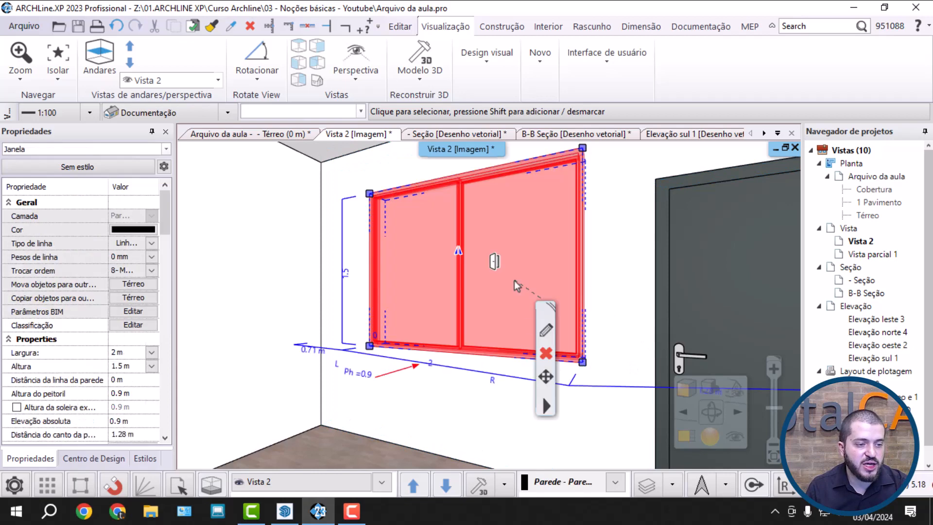
{"action": "left_click", "coordinate": [546, 331]}
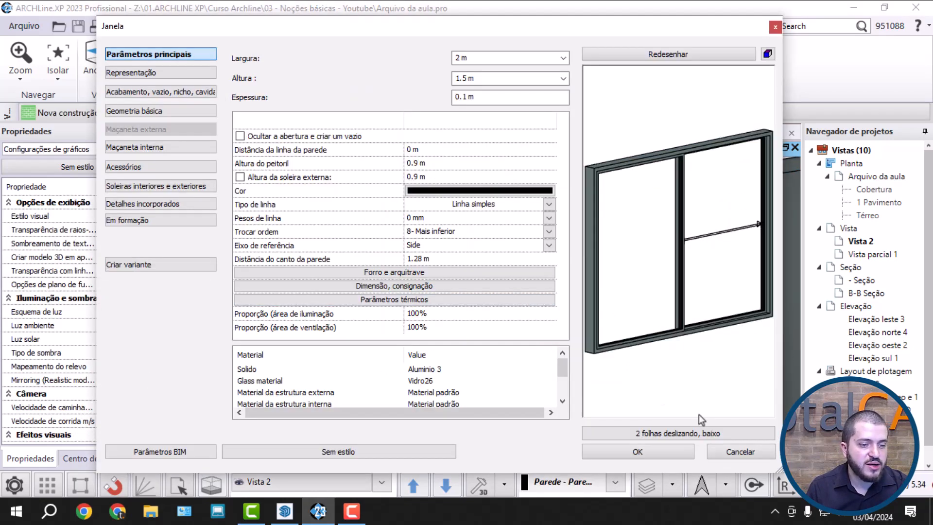
{"action": "left_click", "coordinate": [735, 454]}
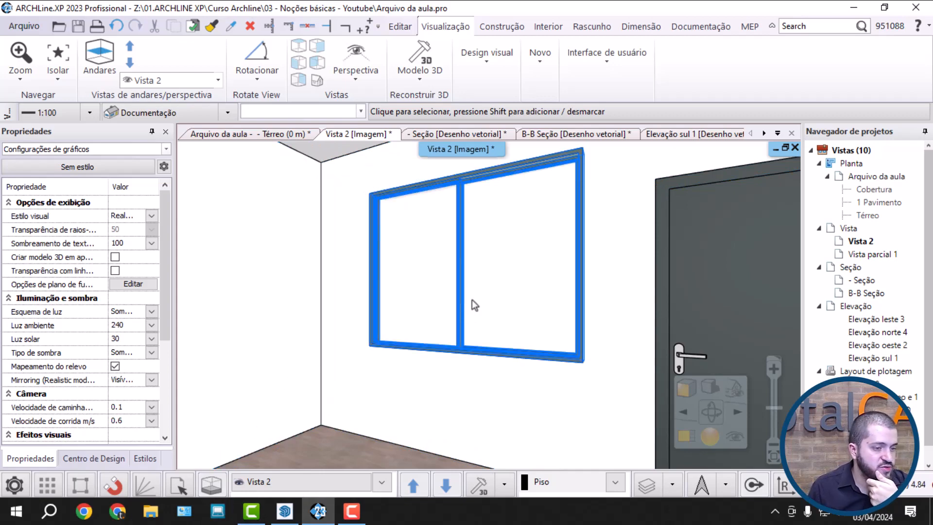
Enable Forro e arquitrave for the living room window, show it on the floor plan, and examine the jamb corner.
{"action": "left_click", "coordinate": [463, 259]}
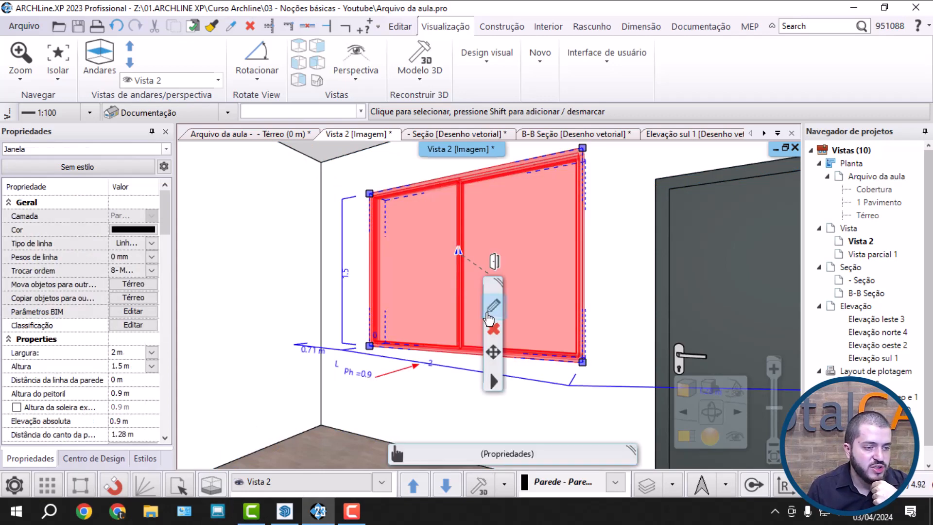
{"action": "double_click", "coordinate": [491, 314]}
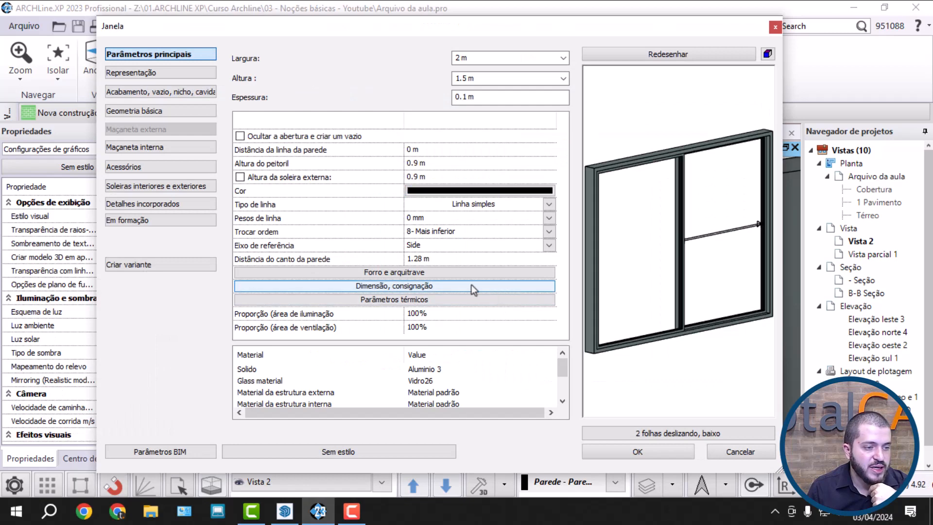
{"action": "left_click", "coordinate": [394, 271]}
{"action": "left_click_drag", "start_coordinate": [427, 78], "coordinate": [419, 68]}
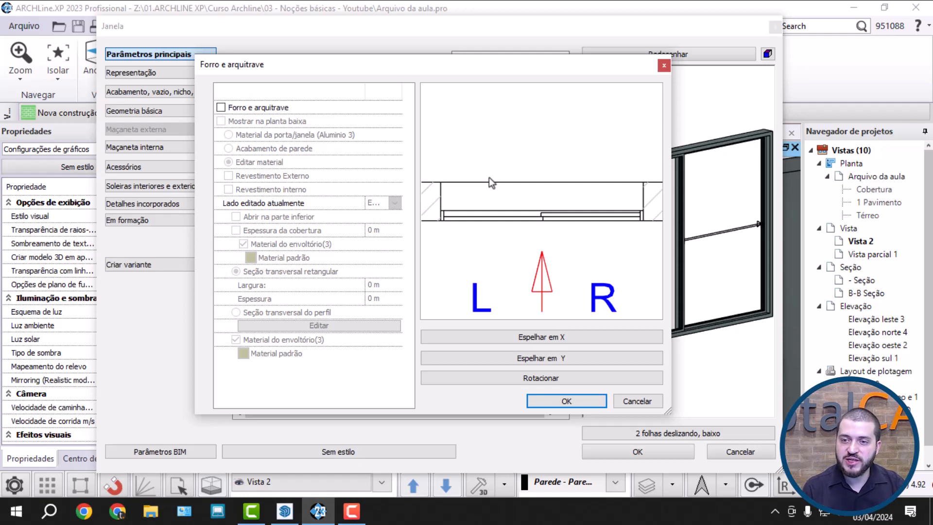
{"action": "left_click", "coordinate": [222, 108]}
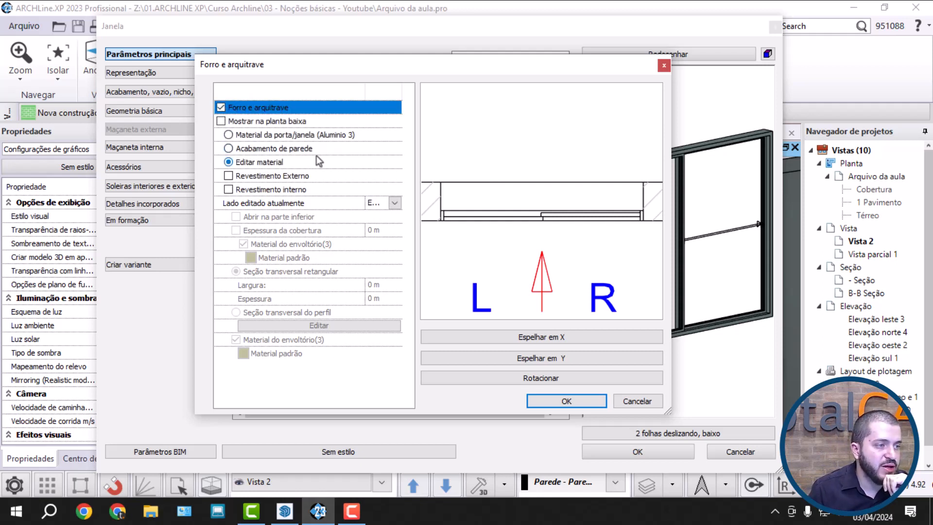
{"action": "left_click", "coordinate": [221, 121]}
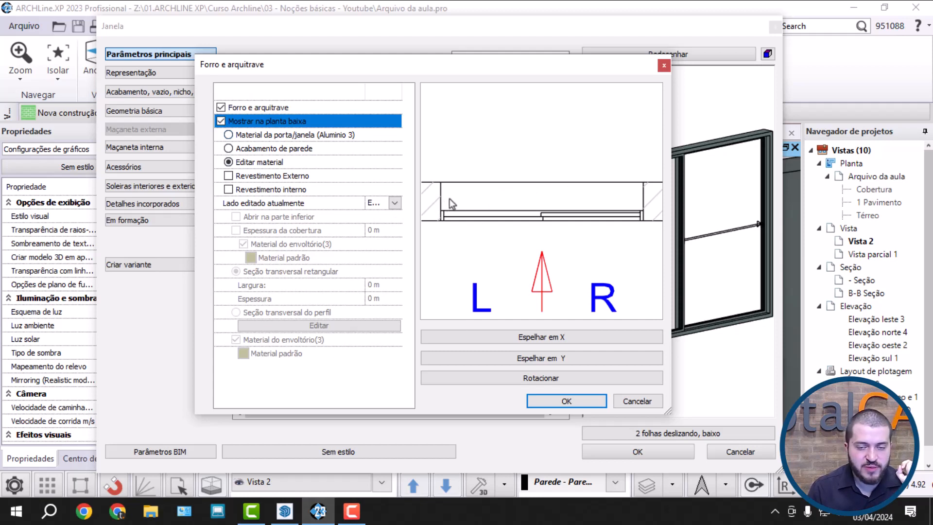
{"action": "scroll", "coordinate": [455, 217], "scroll_direction": "up", "scroll_amount": 3}
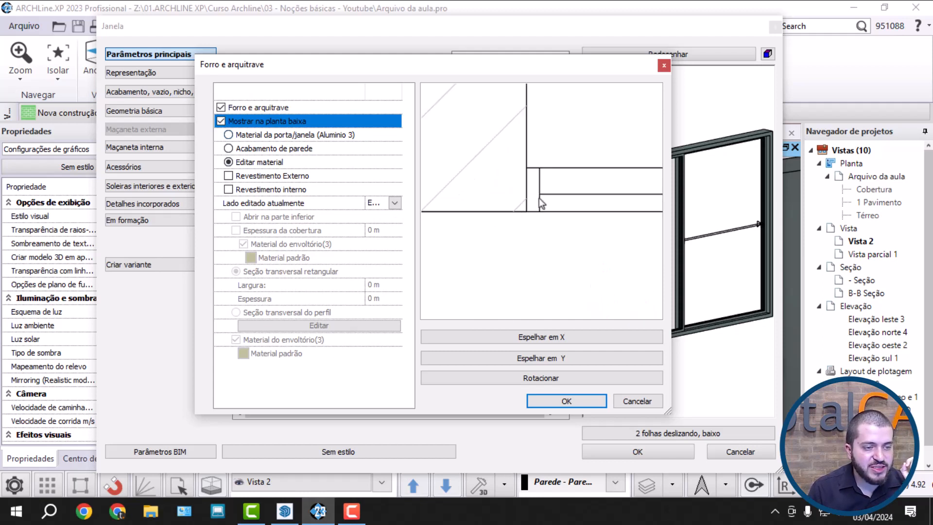
{"action": "scroll", "coordinate": [530, 206], "scroll_direction": "down", "scroll_amount": 2}
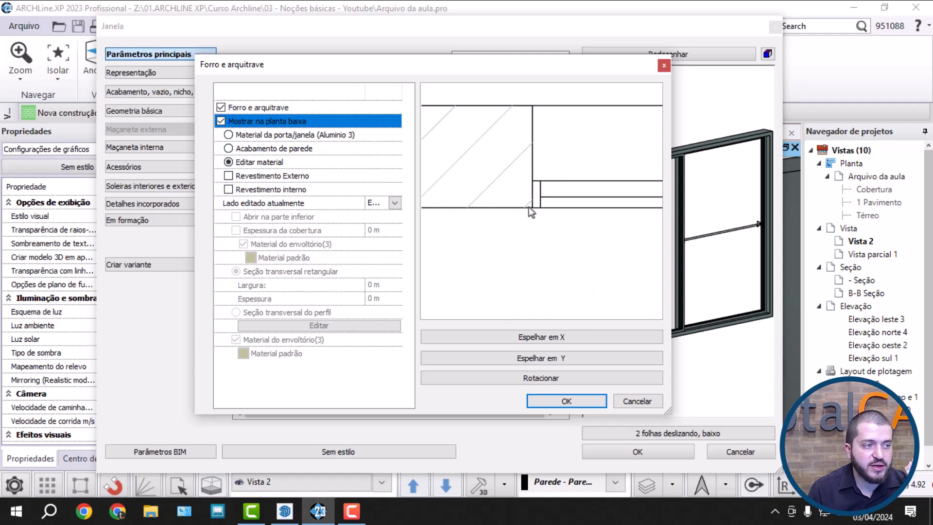
Add the interior casing (Revestimento interno) and make the lining use the window's own material, Aluminio 3.
{"action": "left_click", "coordinate": [229, 190]}
{"action": "scroll", "coordinate": [514, 217], "scroll_direction": "up", "scroll_amount": 3}
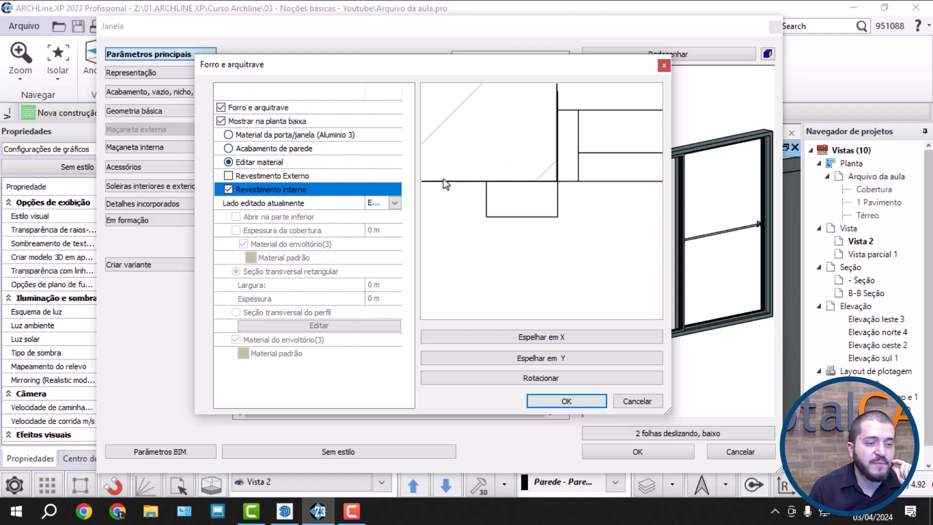
{"action": "left_click", "coordinate": [238, 136]}
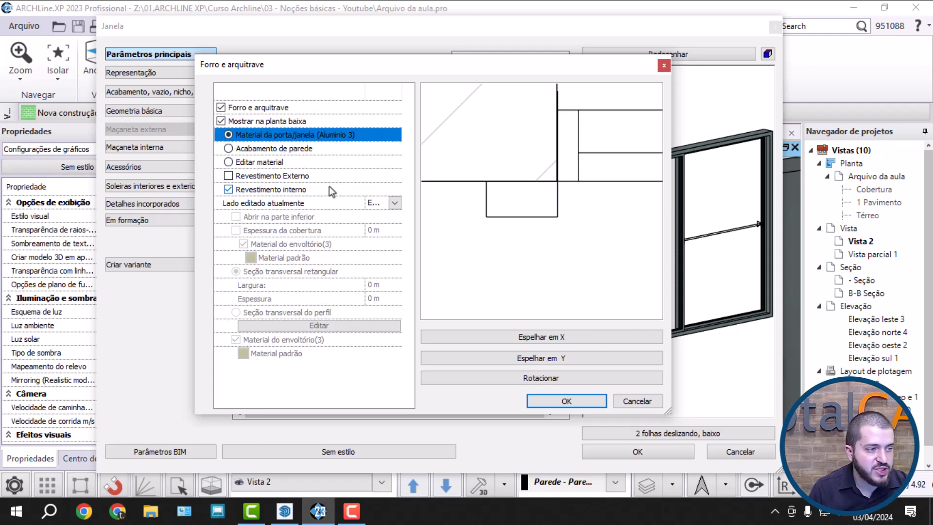
Set the currently edited side of the casing to the interior and examine its section in the plan preview.
{"action": "left_click", "coordinate": [320, 203]}
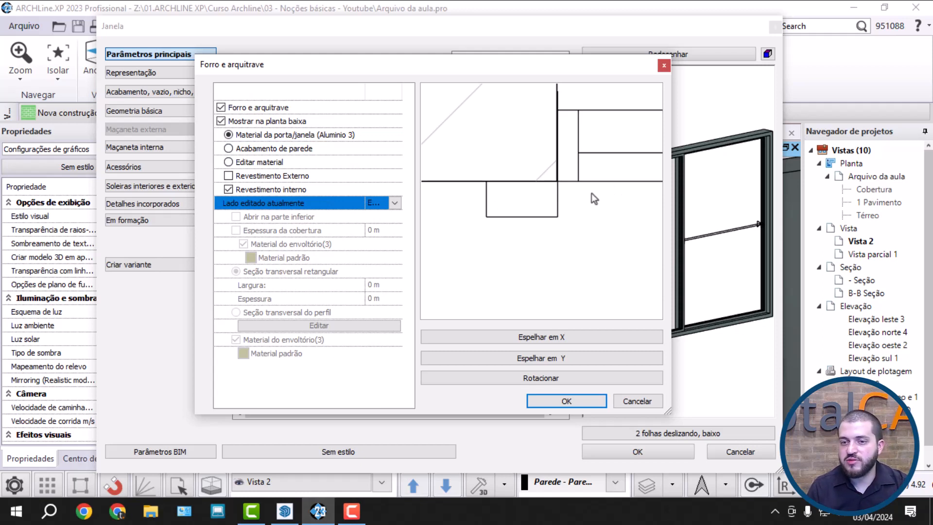
{"action": "left_click", "coordinate": [395, 203]}
{"action": "left_click", "coordinate": [398, 223]}
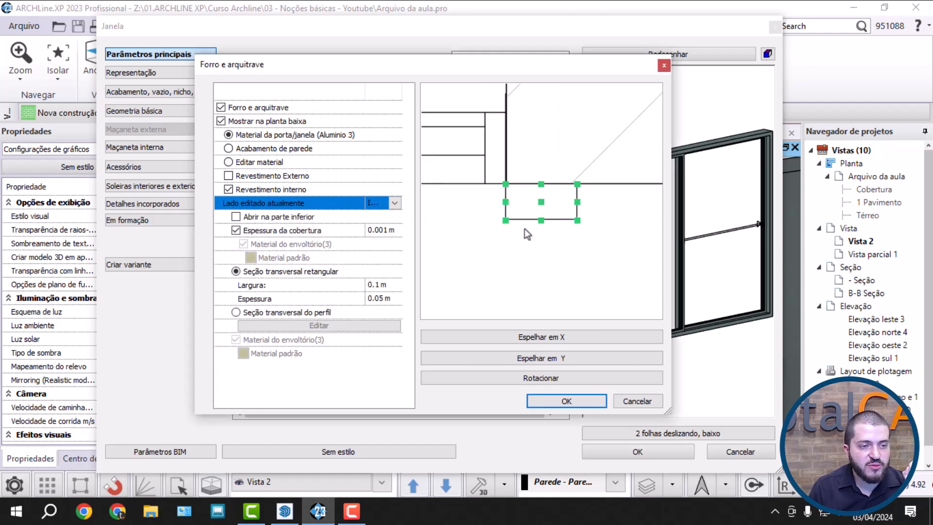
{"action": "scroll", "coordinate": [542, 206], "scroll_direction": "down", "scroll_amount": 4}
{"action": "scroll", "coordinate": [544, 204], "scroll_direction": "up", "scroll_amount": 3}
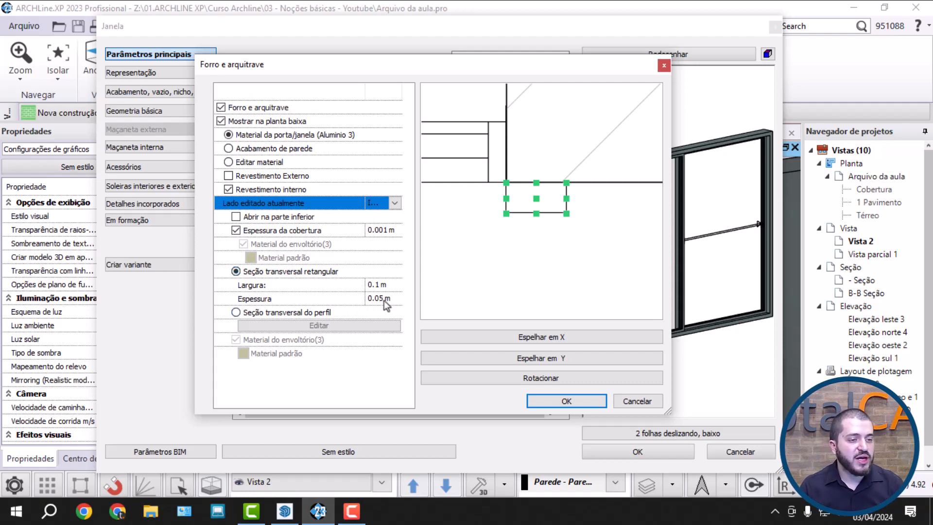
Switch the interior casing to a profile cross-section and choose the "Segmento circular por altura e largura" profile.
{"action": "left_click", "coordinate": [236, 312]}
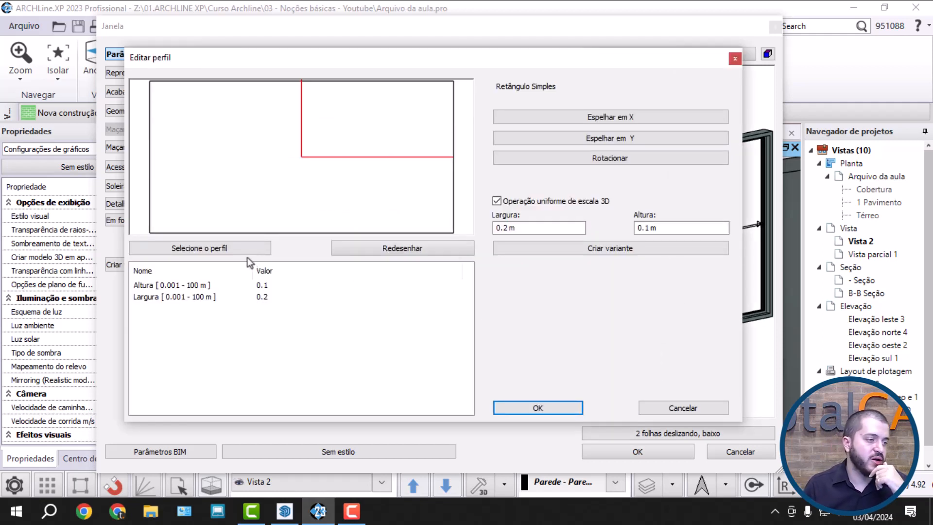
{"action": "left_click", "coordinate": [363, 248]}
{"action": "left_click", "coordinate": [206, 250]}
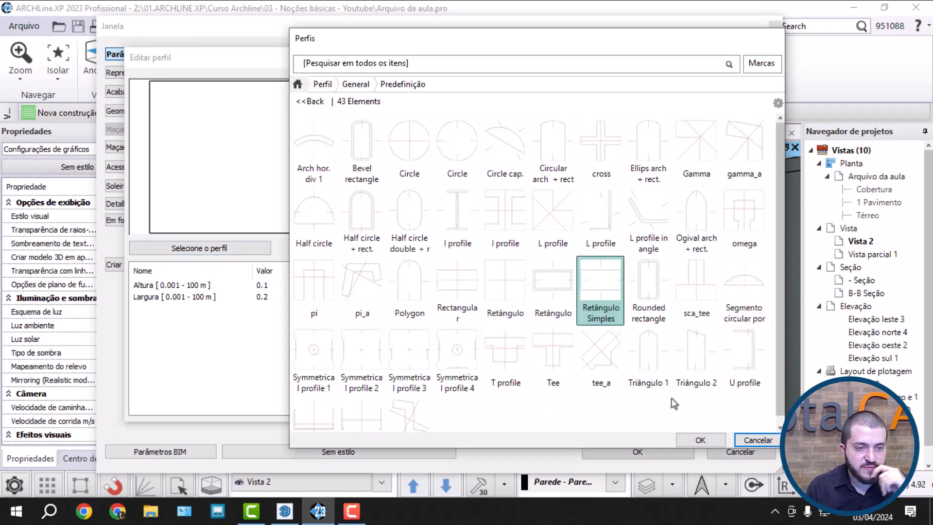
{"action": "left_click", "coordinate": [739, 309]}
{"action": "left_click", "coordinate": [699, 439]}
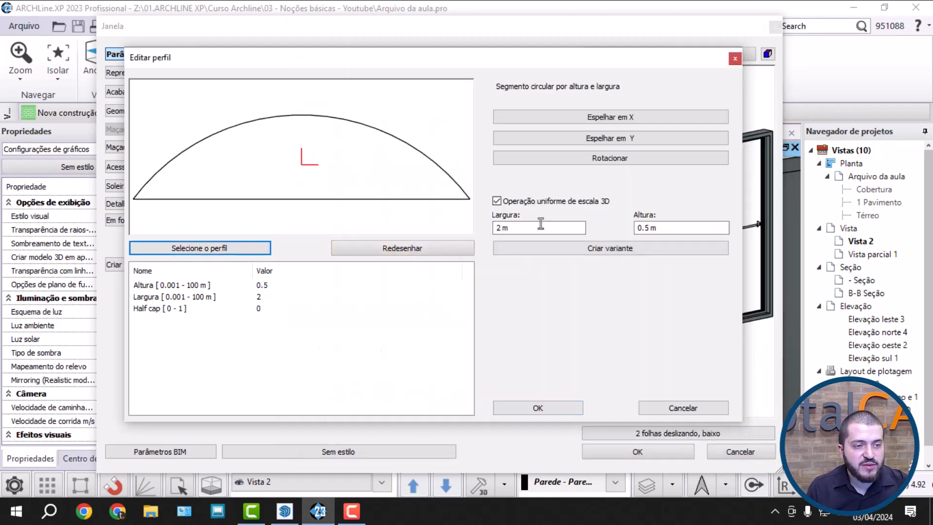
Set the circular segment profile's width to 0.1 m with uniform scaling and apply it to the interior casing.
{"action": "left_click_drag", "start_coordinate": [539, 225], "coordinate": [440, 232]}
{"action": "type", "text": "0.1"}
{"action": "key", "text": "Return"}
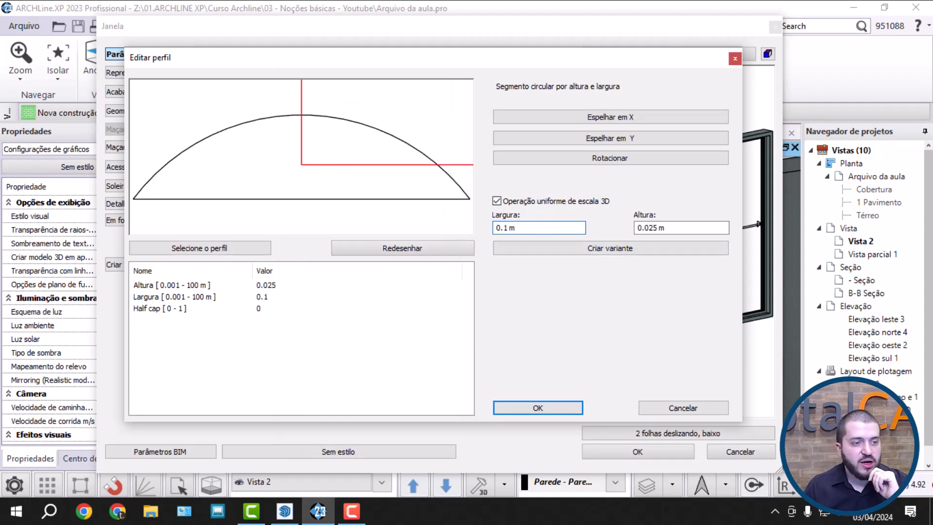
{"action": "left_click", "coordinate": [521, 410]}
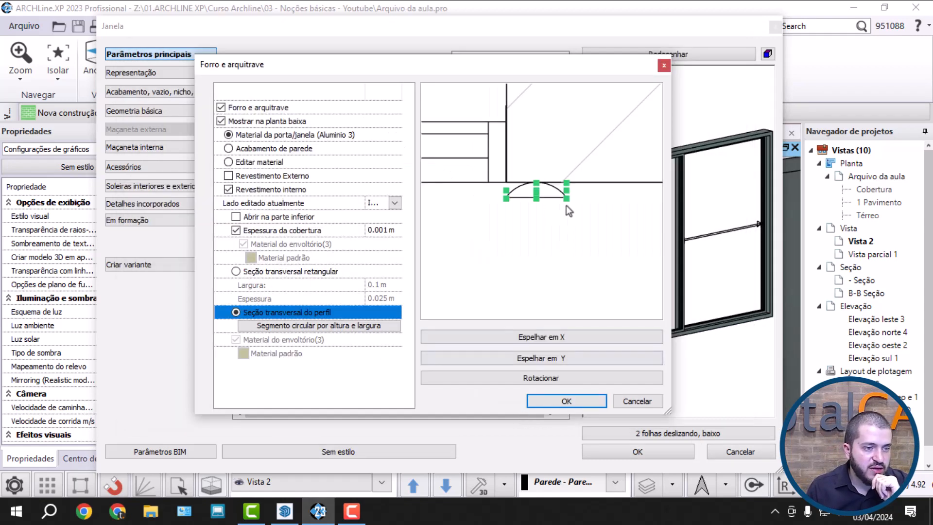
Switch the interior casing to a rectangular cross-section 0.05 m wide and 0.01 m thick.
{"action": "scroll", "coordinate": [569, 210], "scroll_direction": "up", "scroll_amount": 3}
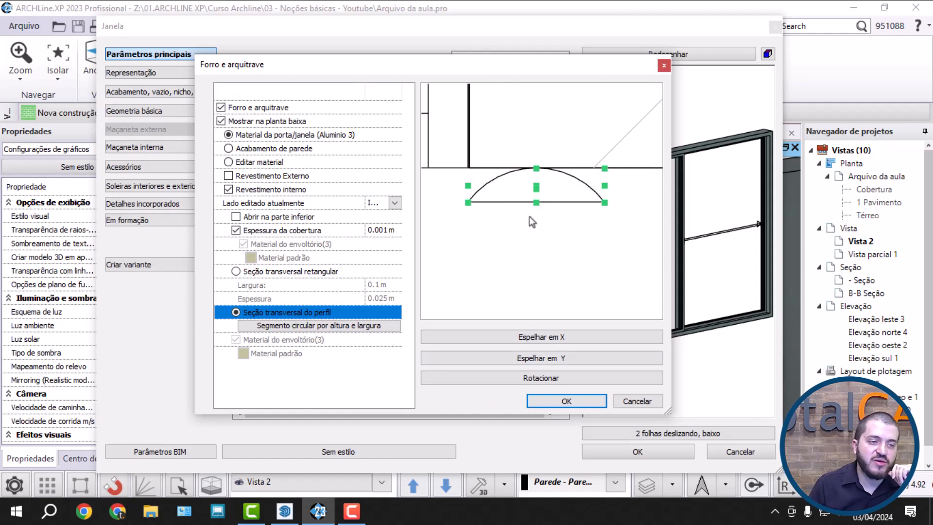
{"action": "left_click", "coordinate": [293, 311]}
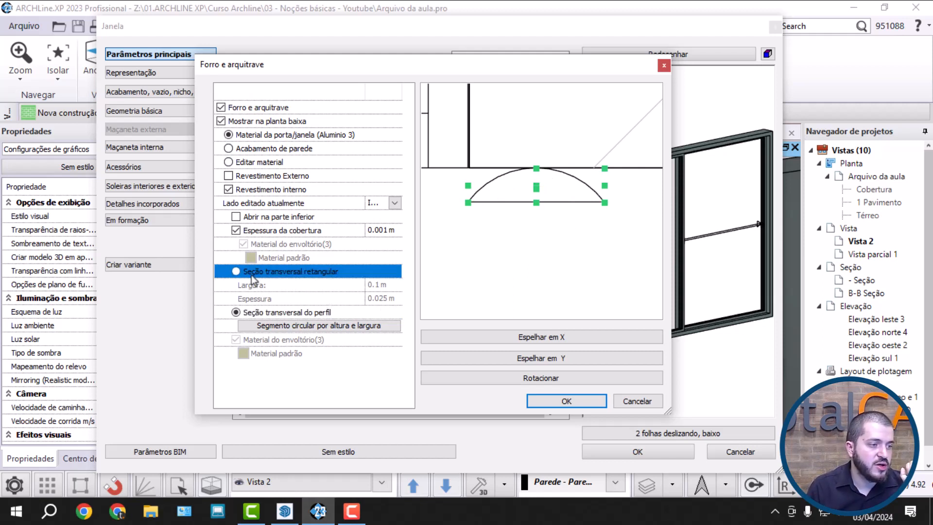
{"action": "left_click", "coordinate": [236, 272]}
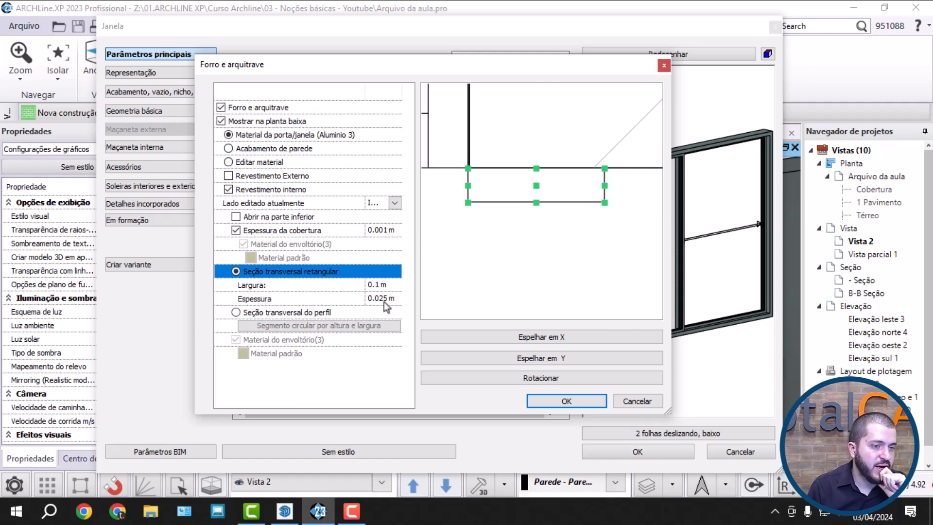
{"action": "left_click", "coordinate": [379, 286]}
{"action": "left_click", "coordinate": [379, 286]}
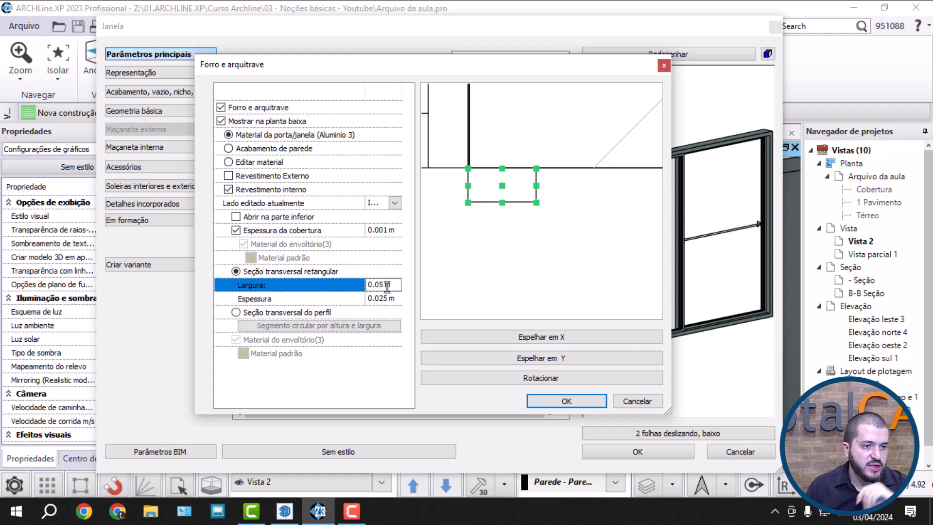
{"action": "left_click", "coordinate": [383, 299]}
{"action": "left_click", "coordinate": [383, 299]}
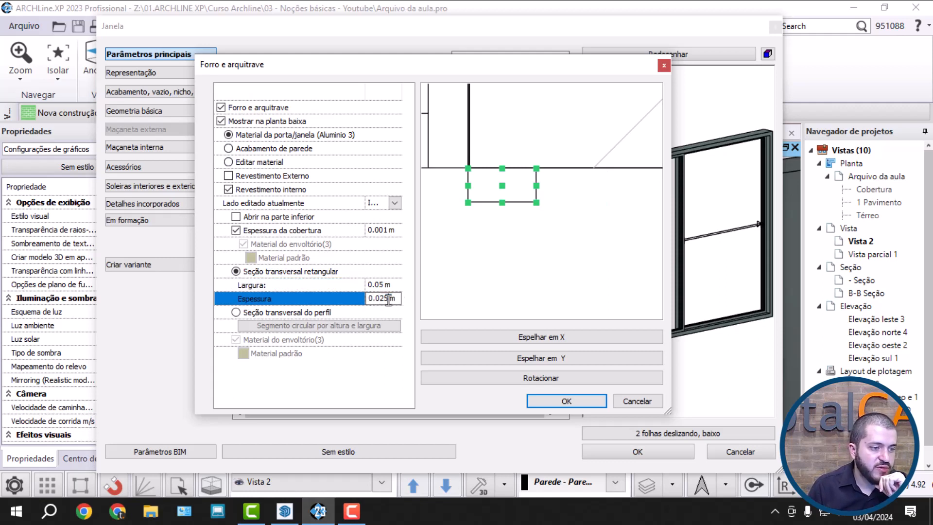
{"action": "left_click_drag", "start_coordinate": [381, 299], "coordinate": [389, 299]}
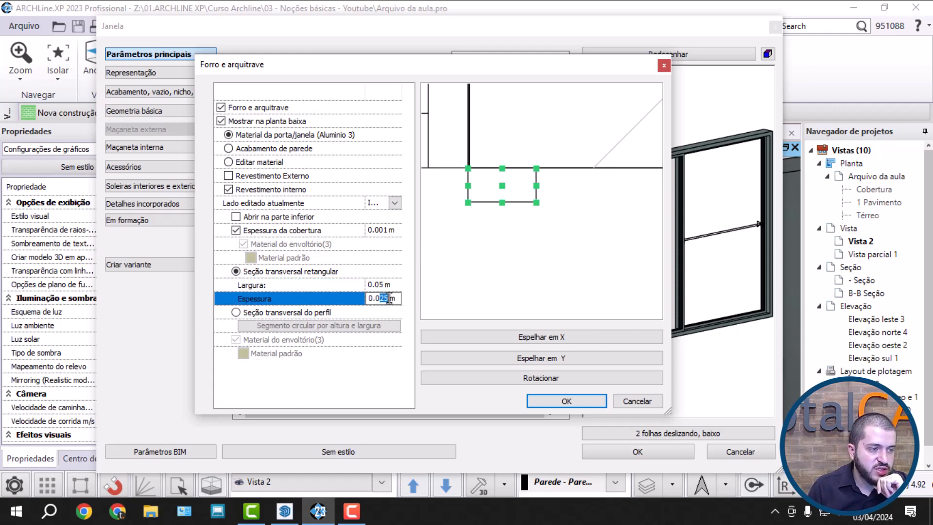
{"action": "type", "text": "1"}
Check the rectangular casing in the section preview and apply the lining and casing settings to the window.
{"action": "scroll", "coordinate": [516, 194], "scroll_direction": "up", "scroll_amount": 3}
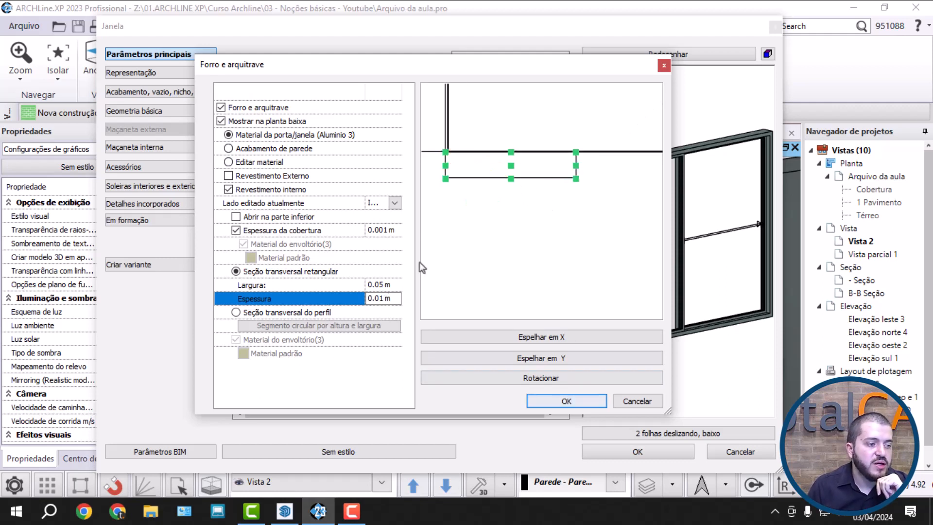
{"action": "scroll", "coordinate": [538, 218], "scroll_direction": "up", "scroll_amount": 5}
{"action": "scroll", "coordinate": [512, 186], "scroll_direction": "up", "scroll_amount": 5}
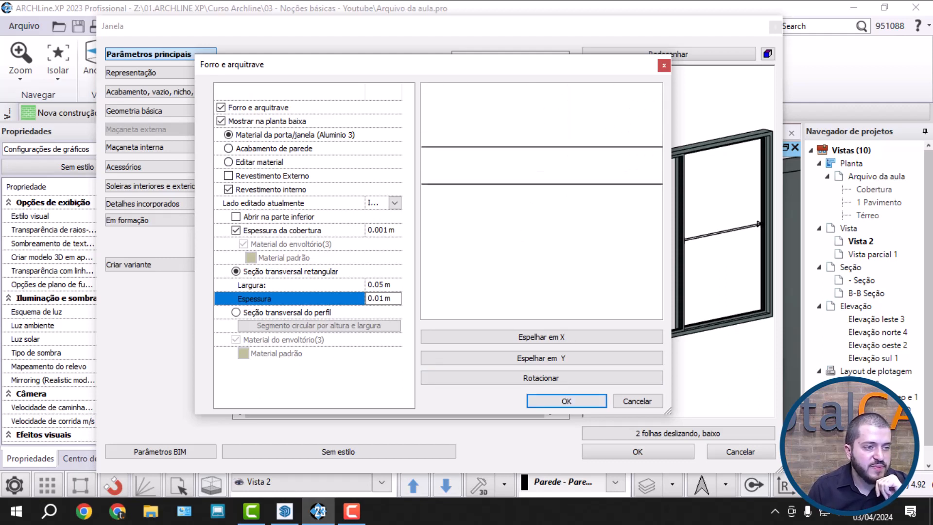
{"action": "scroll", "coordinate": [602, 223], "scroll_direction": "down", "scroll_amount": 6}
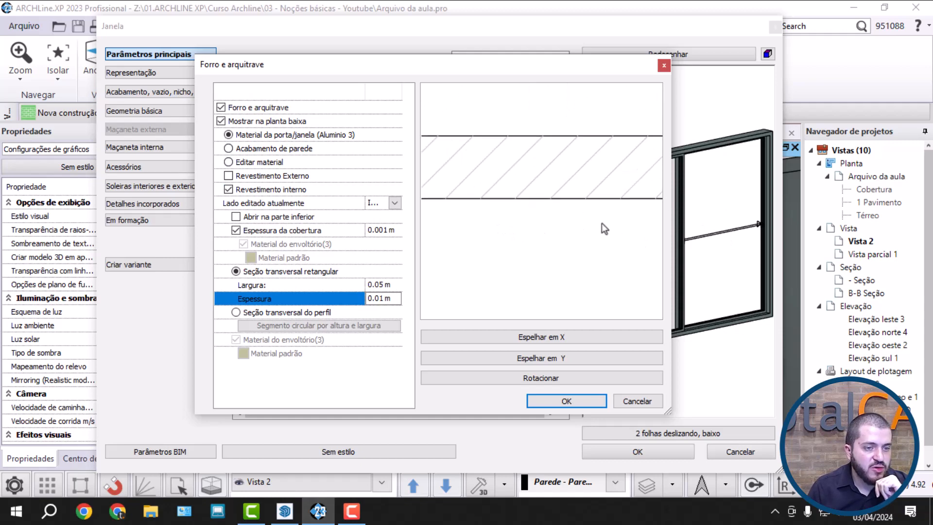
{"action": "scroll", "coordinate": [572, 235], "scroll_direction": "up", "scroll_amount": 2}
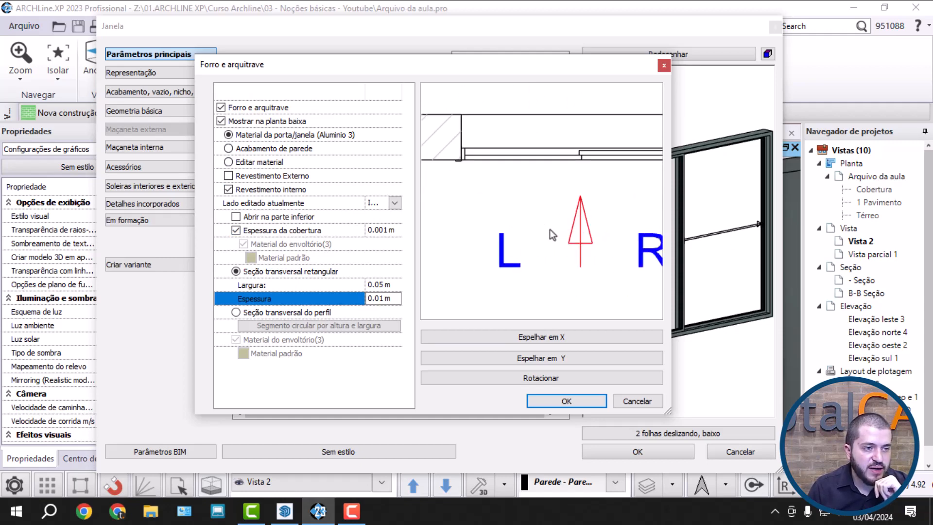
{"action": "left_click", "coordinate": [566, 401]}
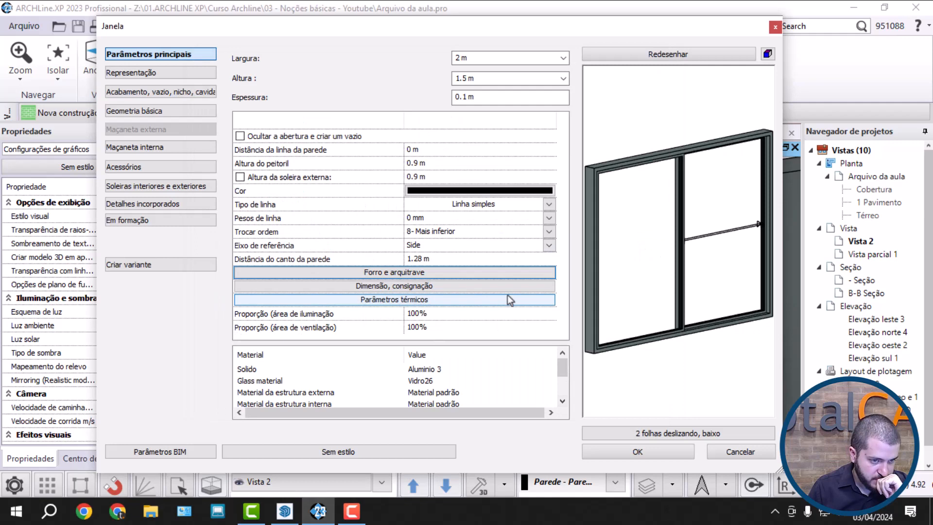
{"action": "left_click", "coordinate": [638, 451]}
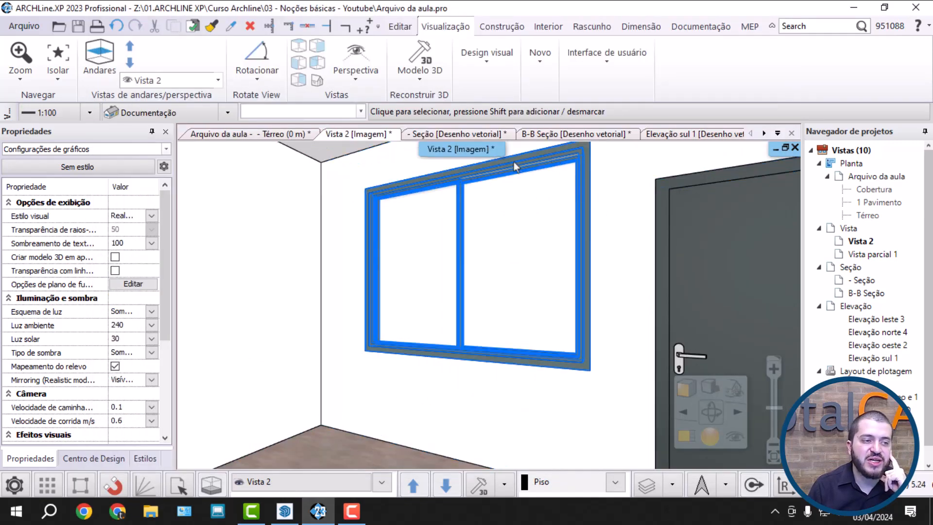
Turn off the line weight scale in the Térreo floor plan by setting it to Nenhum, with the living room window in close view.
{"action": "left_click", "coordinate": [261, 135]}
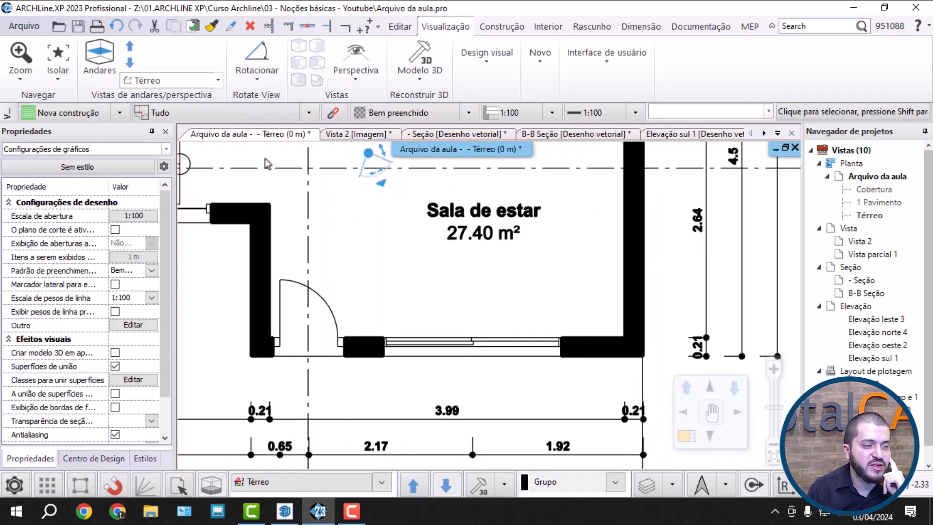
{"action": "left_click", "coordinate": [451, 356]}
{"action": "scroll", "coordinate": [422, 296], "scroll_direction": "up", "scroll_amount": 5}
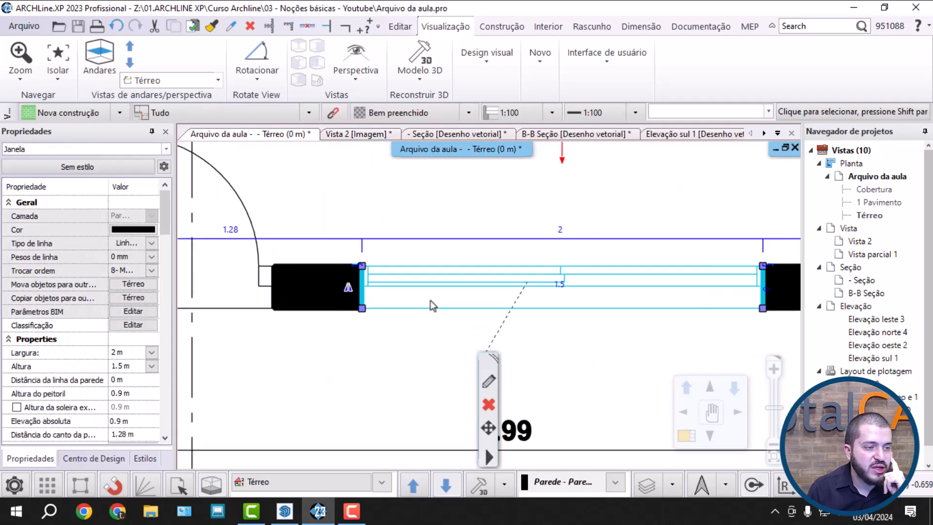
{"action": "scroll", "coordinate": [404, 284], "scroll_direction": "up", "scroll_amount": 3}
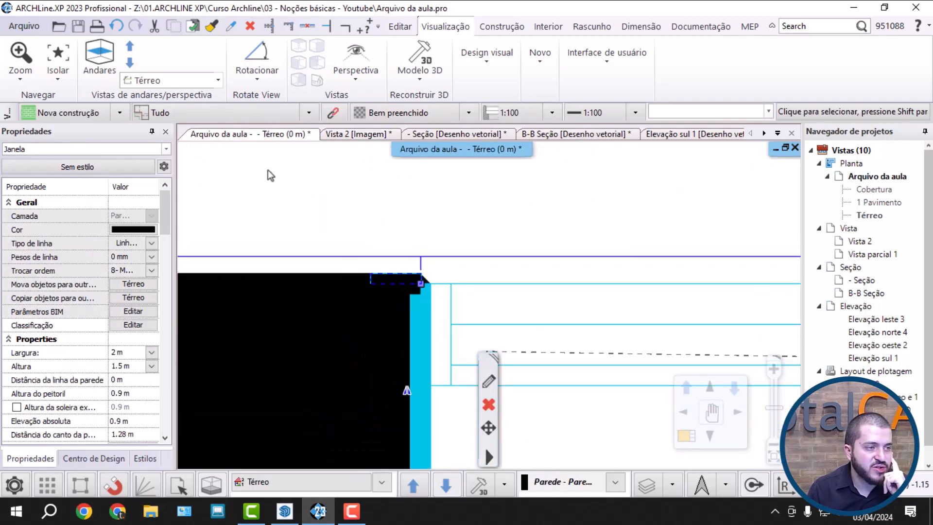
{"action": "left_click", "coordinate": [554, 114]}
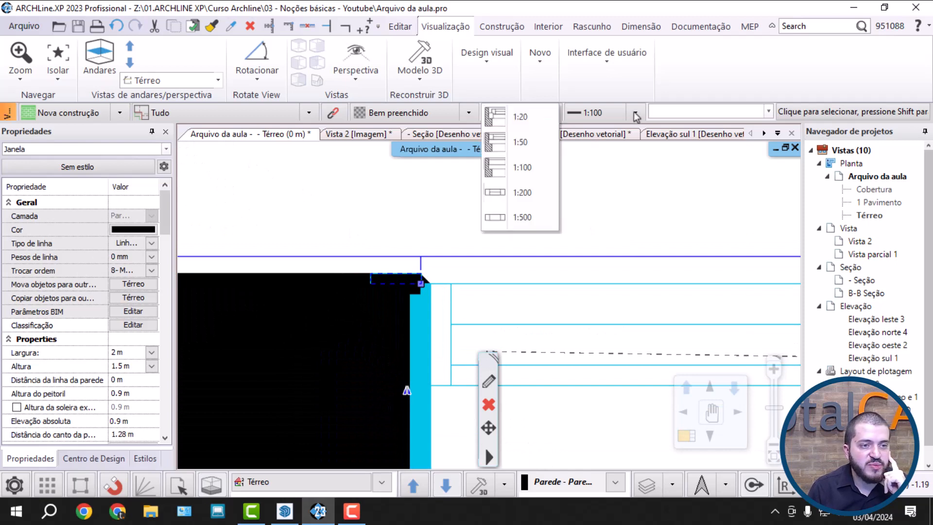
{"action": "left_click", "coordinate": [635, 113]}
{"action": "left_click", "coordinate": [603, 121]}
{"action": "left_click", "coordinate": [427, 235]}
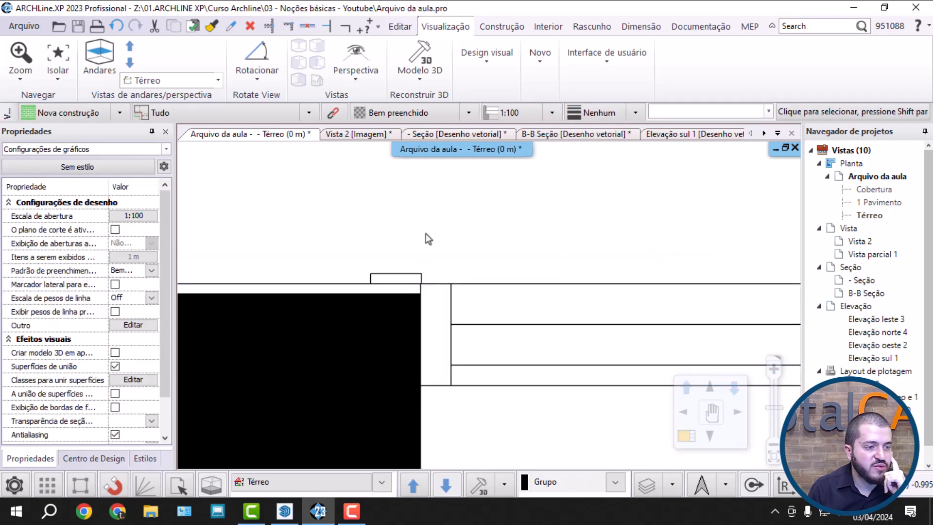
Set the opening representation scale of the Térreo floor plan to 1:20.
{"action": "scroll", "coordinate": [423, 292], "scroll_direction": "up", "scroll_amount": 2}
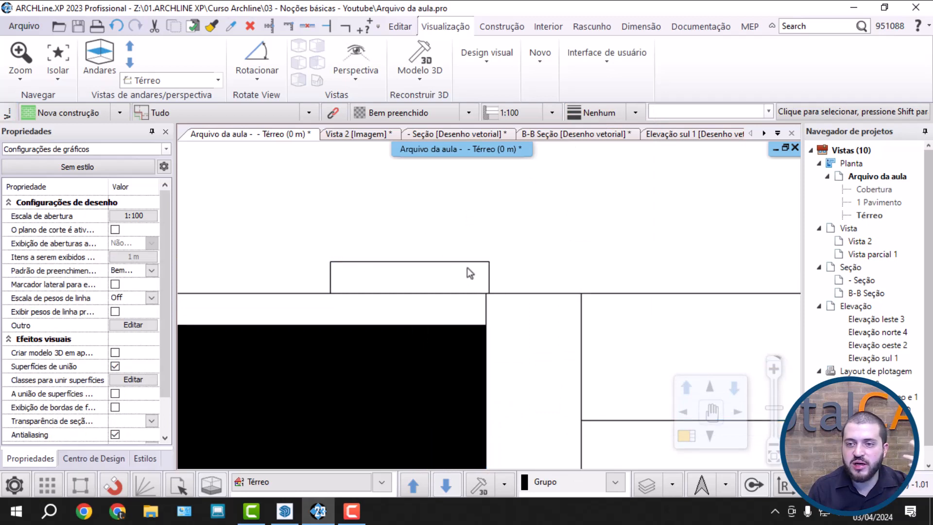
{"action": "scroll", "coordinate": [468, 267], "scroll_direction": "down", "scroll_amount": 2}
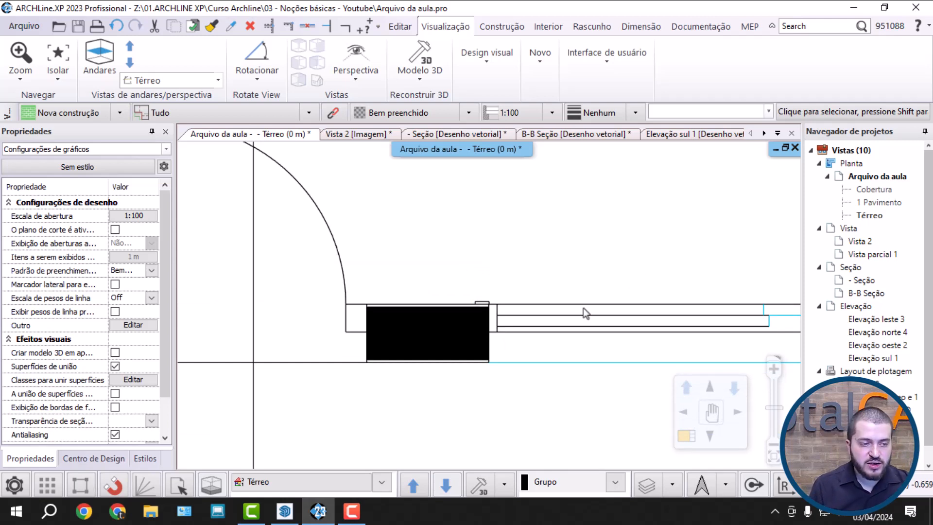
{"action": "scroll", "coordinate": [585, 317], "scroll_direction": "up", "scroll_amount": 1}
{"action": "middle_click_drag", "start_coordinate": [591, 336], "coordinate": [483, 364]}
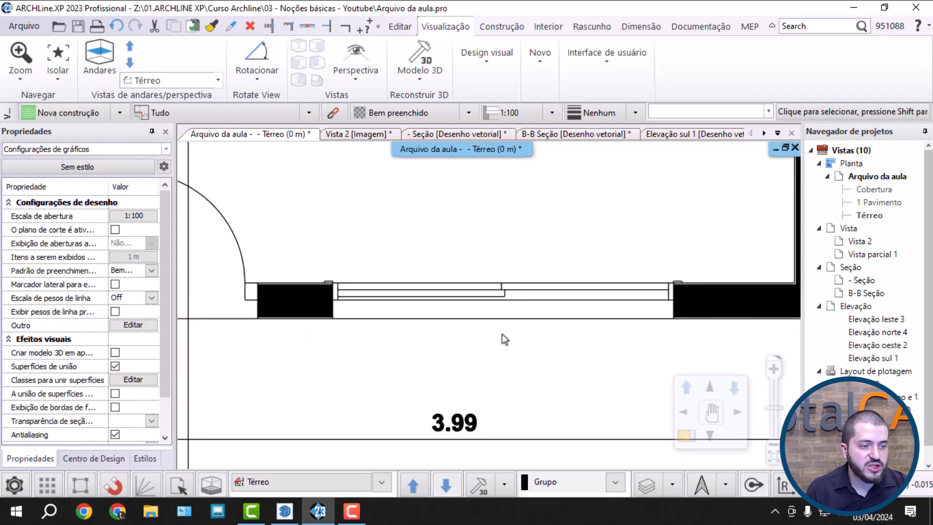
{"action": "scroll", "coordinate": [534, 295], "scroll_direction": "up", "scroll_amount": 2}
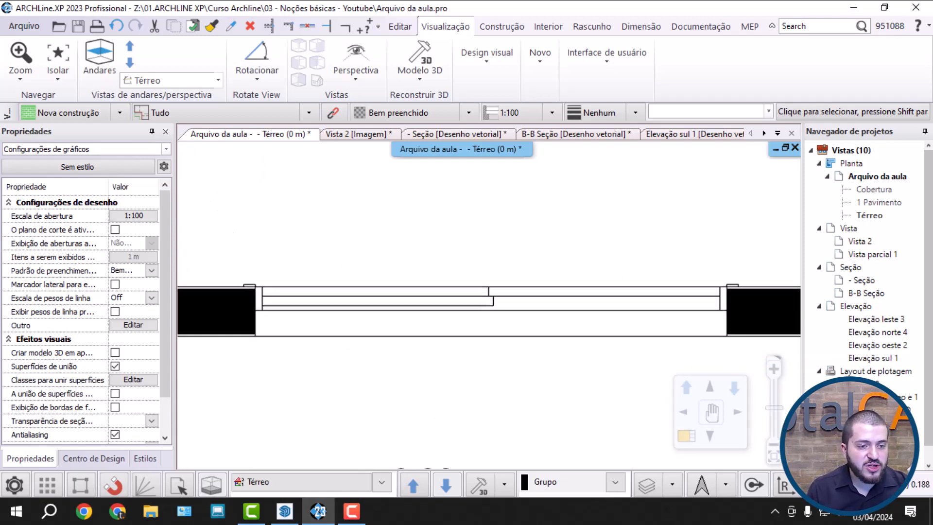
{"action": "left_click", "coordinate": [553, 112]}
{"action": "left_click", "coordinate": [545, 122]}
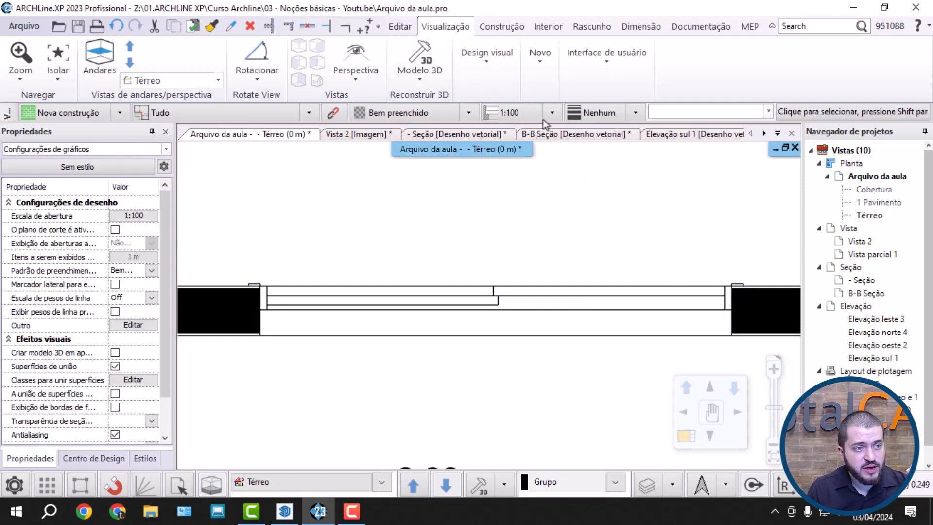
{"action": "left_click", "coordinate": [554, 113]}
{"action": "left_click", "coordinate": [529, 122]}
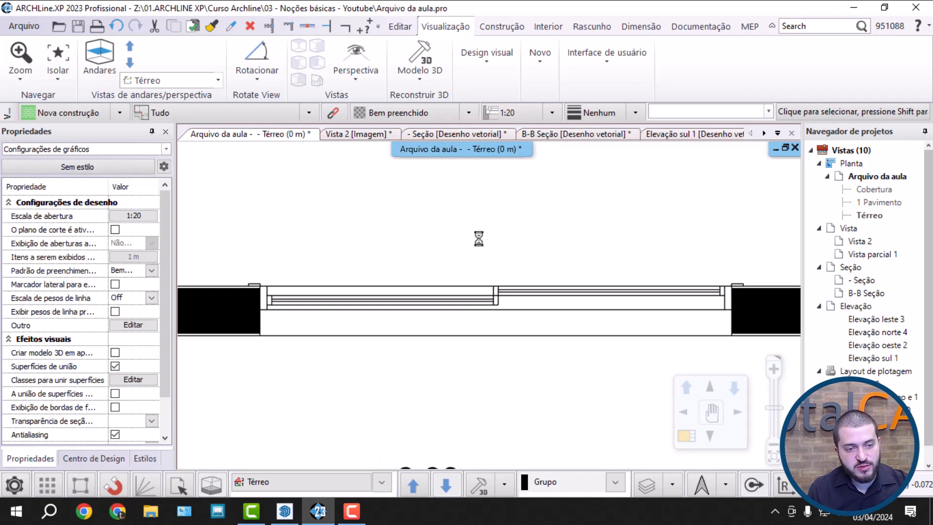
Examine how the window's frame, sashes and interior casing are drawn in the floor plan at the detailed scale.
{"action": "scroll", "coordinate": [316, 306], "scroll_direction": "up", "scroll_amount": 3}
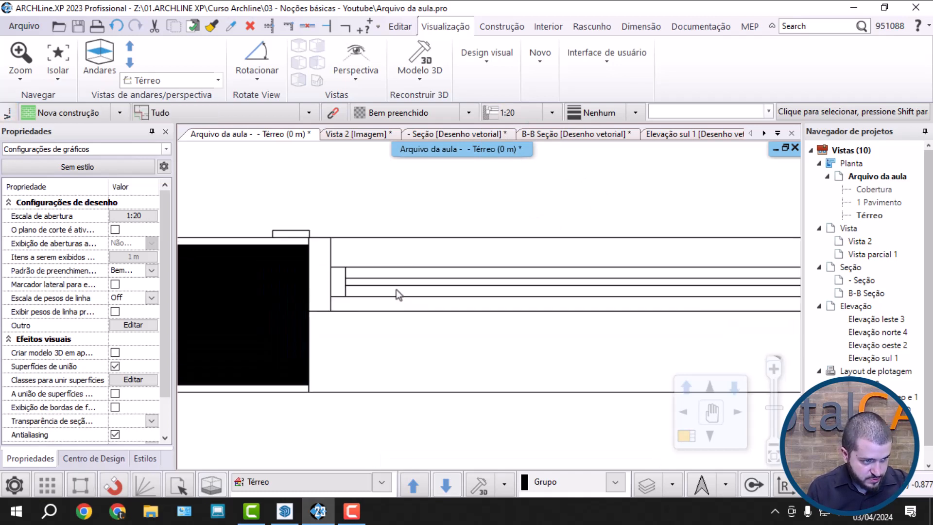
{"action": "scroll", "coordinate": [364, 263], "scroll_direction": "up", "scroll_amount": 2}
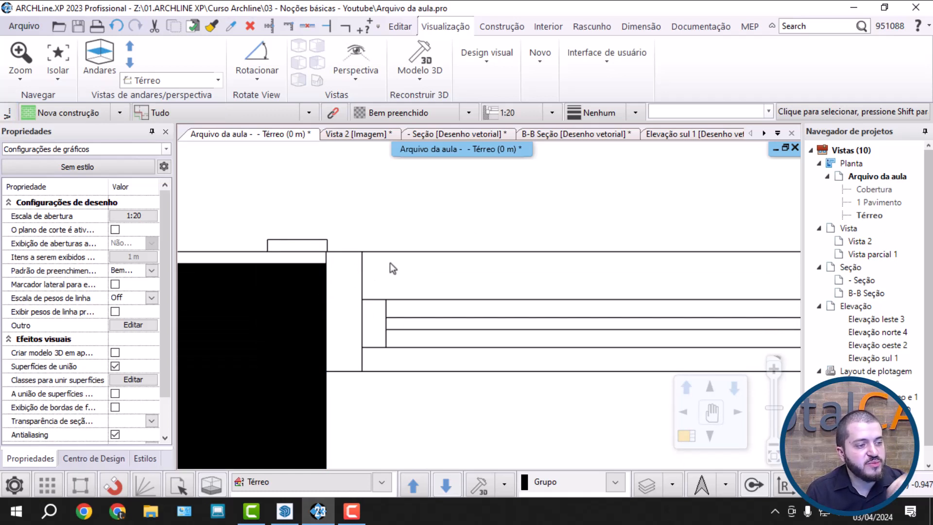
{"action": "scroll", "coordinate": [494, 258], "scroll_direction": "down", "scroll_amount": 3}
{"action": "scroll", "coordinate": [414, 321], "scroll_direction": "up", "scroll_amount": 5}
{"action": "mouse_move", "coordinate": [334, 294]}
{"action": "middle_mouse_down"}
{"action": "mouse_move", "coordinate": [414, 321]}
{"action": "mouse_move", "coordinate": [425, 308]}
{"action": "middle_mouse_up"}
{"action": "scroll", "coordinate": [459, 311], "scroll_direction": "down", "scroll_amount": 4}
{"action": "scroll", "coordinate": [417, 313], "scroll_direction": "down", "scroll_amount": 3}
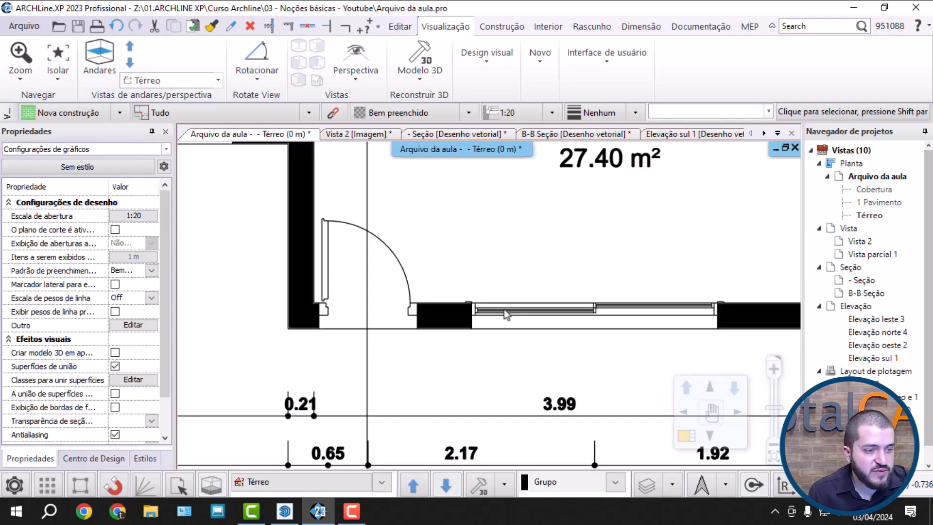
{"action": "scroll", "coordinate": [451, 297], "scroll_direction": "up", "scroll_amount": 4}
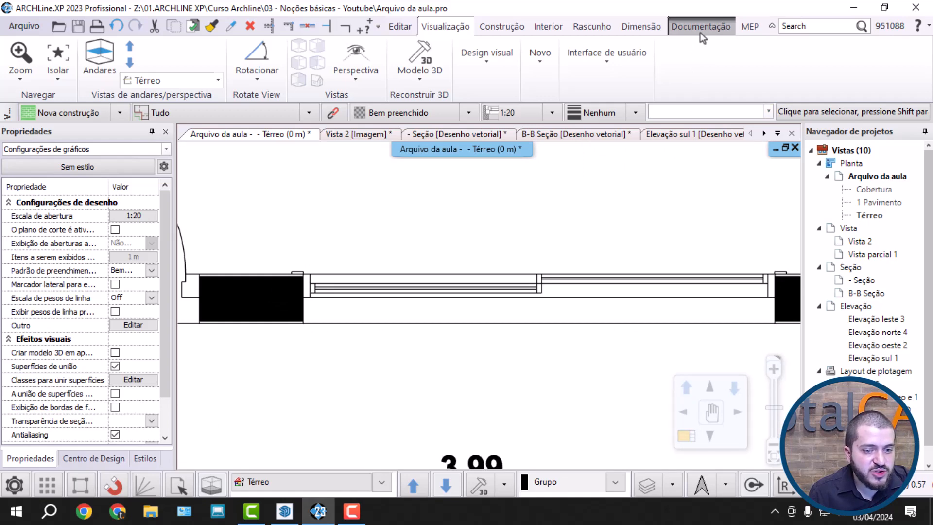
Create a cut 3D view by rectangle around the living room door, cutting through the window.
{"action": "left_click", "coordinate": [428, 86]}
{"action": "mouse_move", "coordinate": [494, 149]}
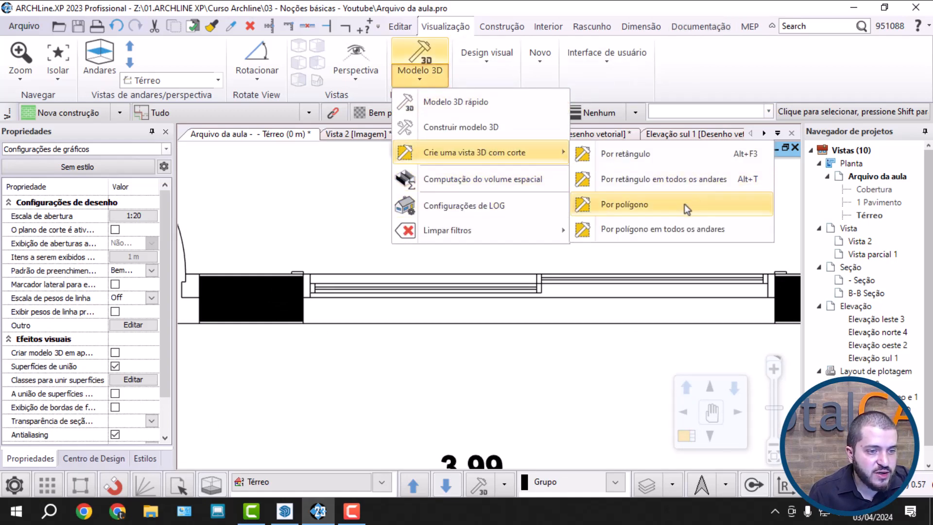
{"action": "left_click", "coordinate": [627, 154]}
{"action": "scroll", "coordinate": [489, 307], "scroll_direction": "down", "scroll_amount": 3}
{"action": "left_click", "coordinate": [522, 362]}
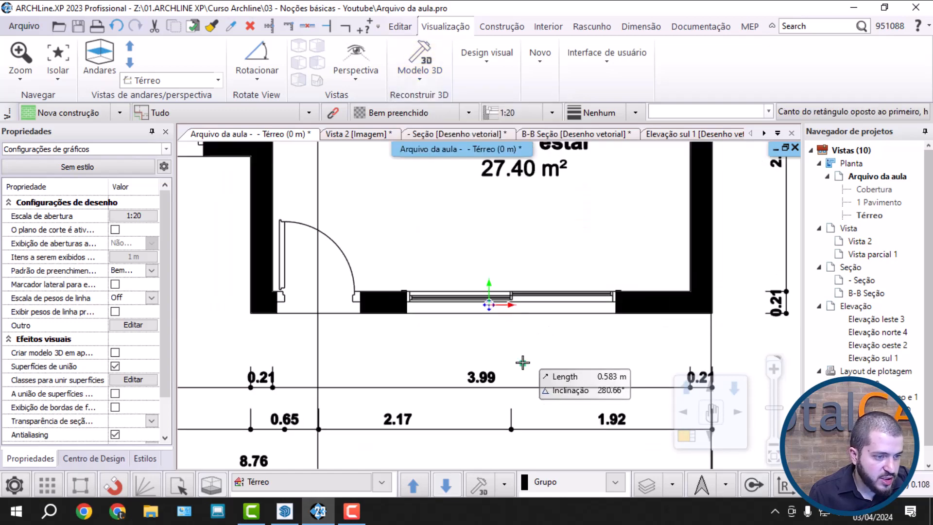
{"action": "left_click", "coordinate": [220, 193]}
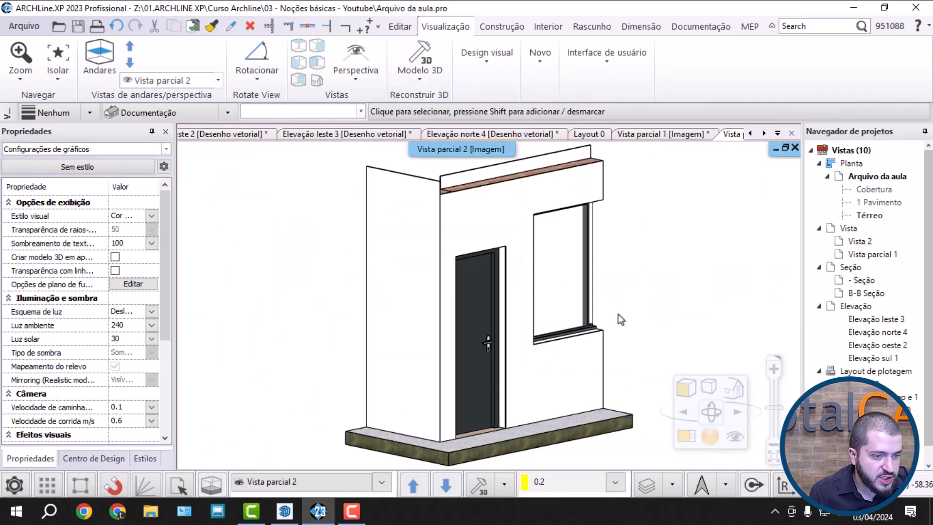
Examine the cut window's lower corner in the partial 3D view, where the lining and interior casing meet the brick wall.
{"action": "middle_click_drag", "start_coordinate": [618, 314], "coordinate": [512, 229]}
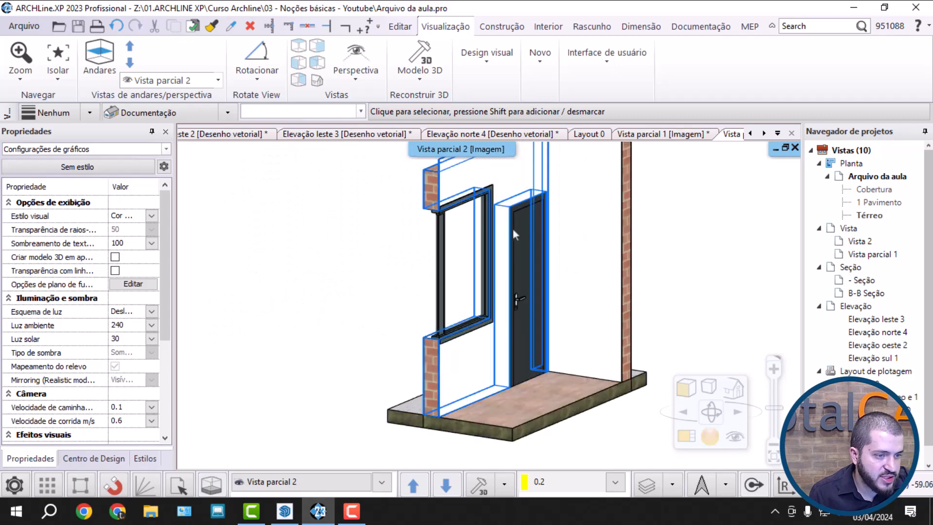
{"action": "scroll", "coordinate": [467, 354], "scroll_direction": "up", "scroll_amount": 10}
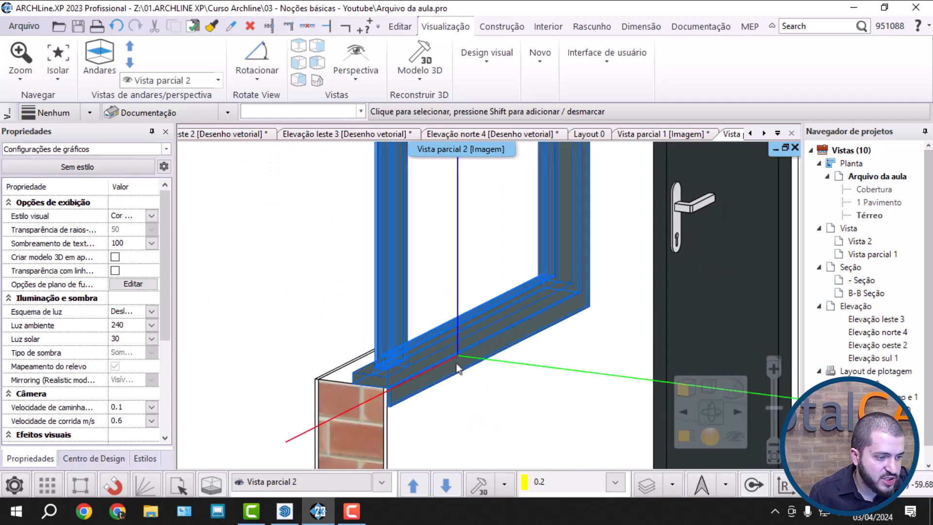
{"action": "scroll", "coordinate": [406, 386], "scroll_direction": "up", "scroll_amount": 5}
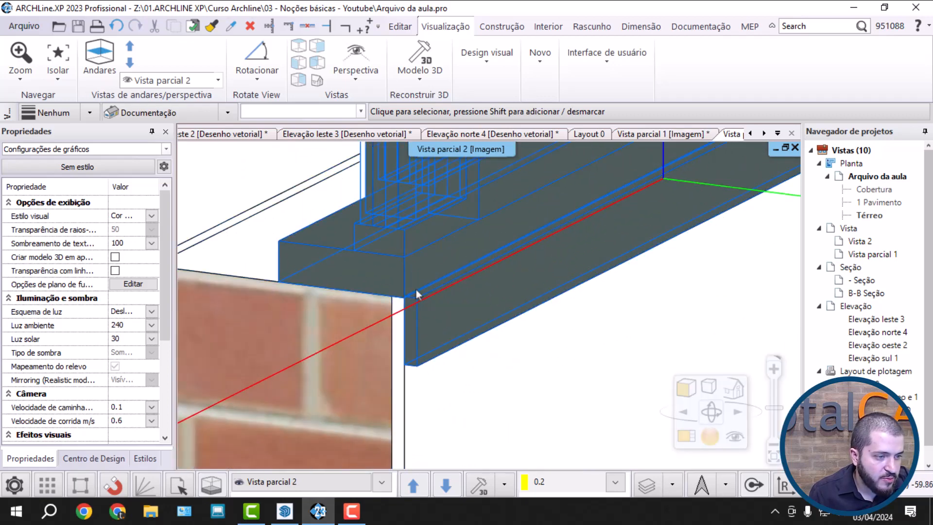
{"action": "mouse_move", "coordinate": [425, 311]}
{"action": "middle_mouse_down"}
{"action": "mouse_move", "coordinate": [485, 293]}
{"action": "mouse_move", "coordinate": [477, 272]}
{"action": "mouse_move", "coordinate": [429, 306]}
{"action": "middle_mouse_up"}
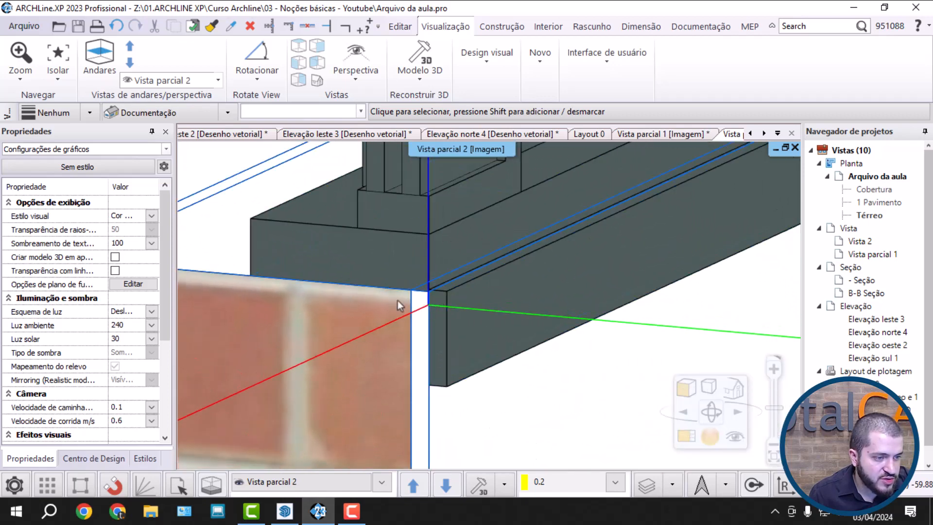
{"action": "scroll", "coordinate": [401, 257], "scroll_direction": "down", "scroll_amount": 3}
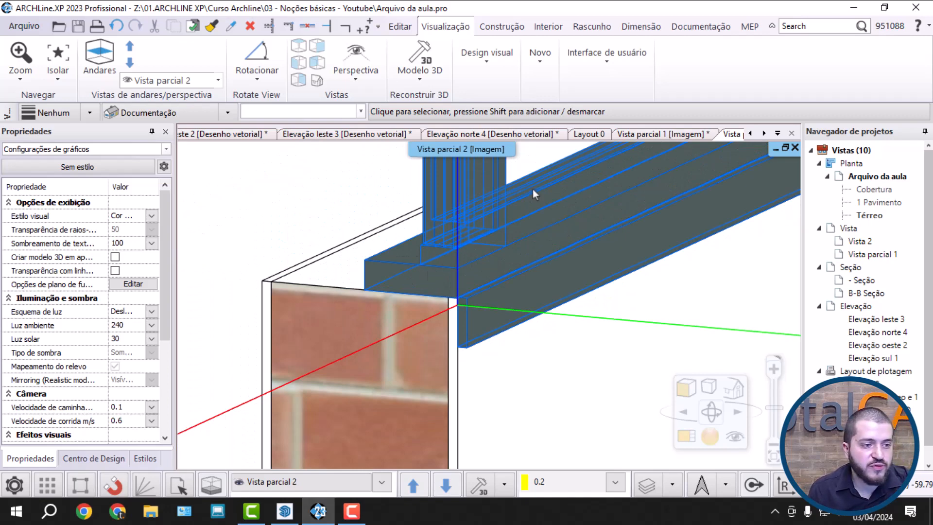
Examine the cut window's lower corner from the exterior side and the whole cut wall section in the partial 3D view.
{"action": "scroll", "coordinate": [499, 262], "scroll_direction": "down", "scroll_amount": 1}
{"action": "middle_click_drag", "start_coordinate": [496, 362], "coordinate": [639, 377]}
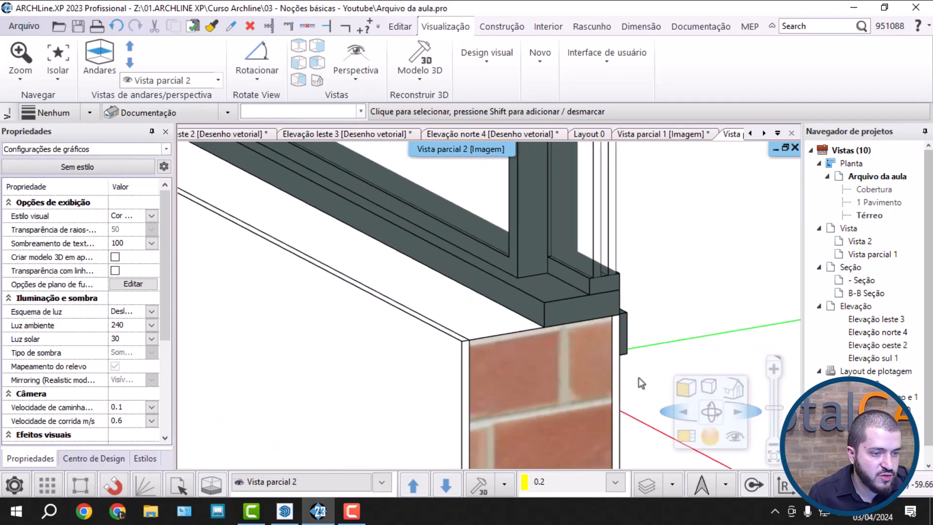
{"action": "scroll", "coordinate": [607, 285], "scroll_direction": "up", "scroll_amount": 4}
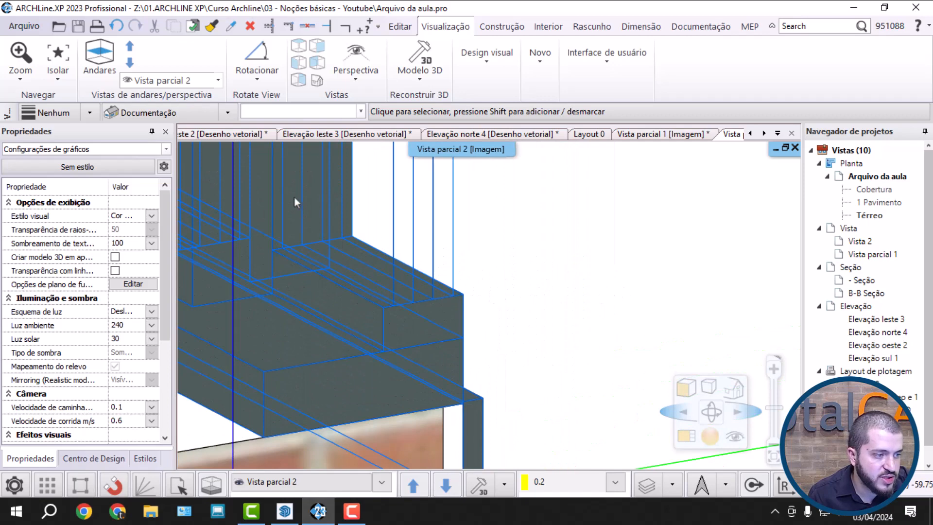
{"action": "scroll", "coordinate": [551, 270], "scroll_direction": "down", "scroll_amount": 6}
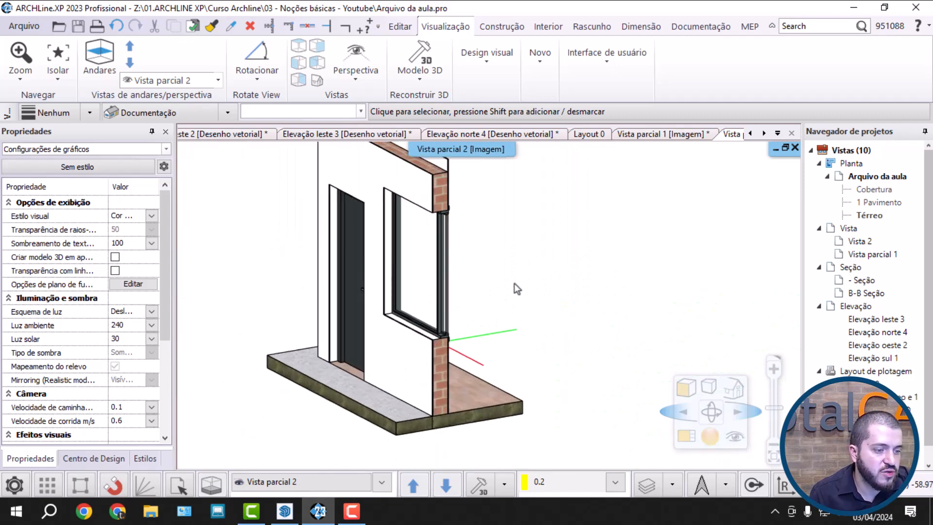
{"action": "middle_click_drag", "start_coordinate": [514, 283], "coordinate": [522, 314]}
{"action": "scroll", "coordinate": [544, 322], "scroll_direction": "down", "scroll_amount": 3}
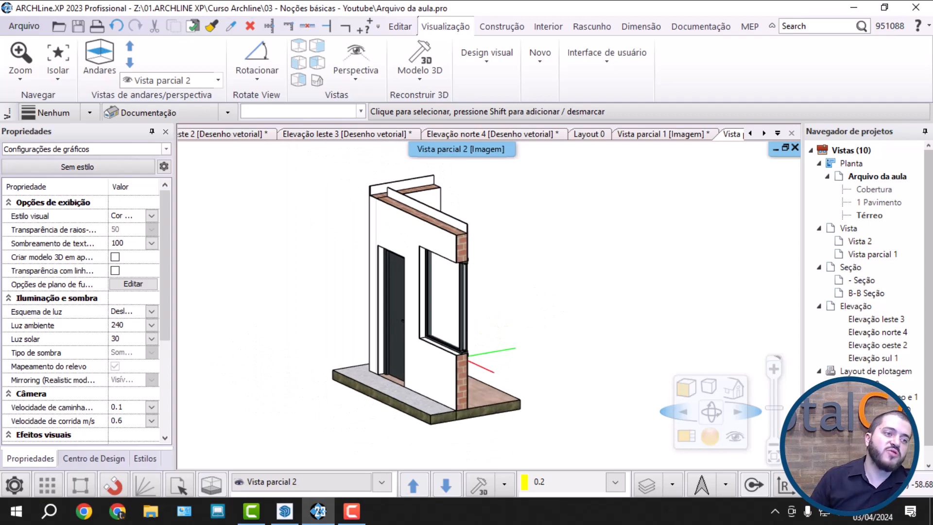
{"action": "scroll", "coordinate": [526, 315], "scroll_direction": "up", "scroll_amount": 1}
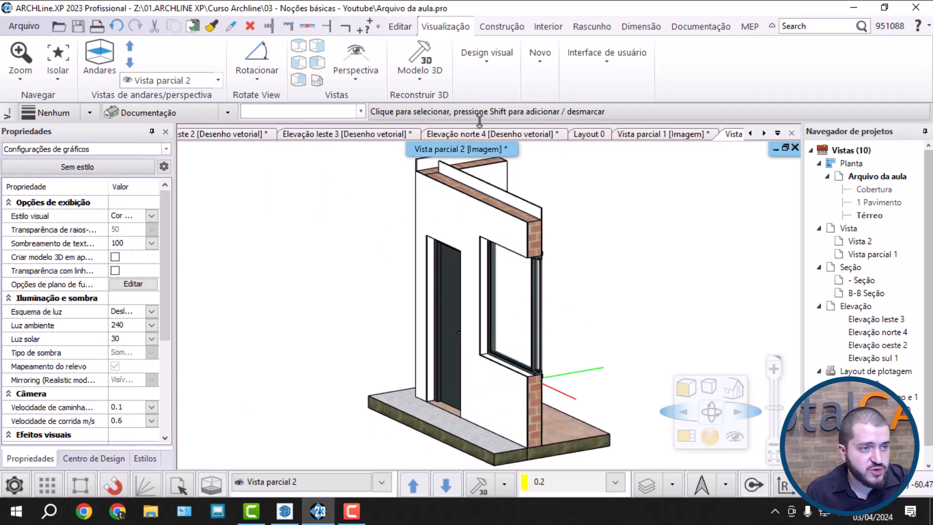
{"action": "left_click", "coordinate": [486, 56]}
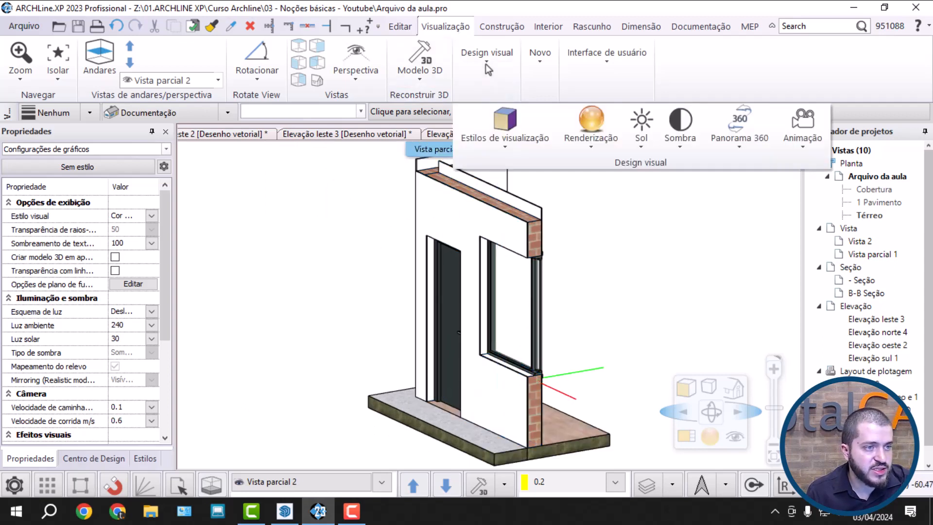
{"action": "left_click", "coordinate": [420, 68]}
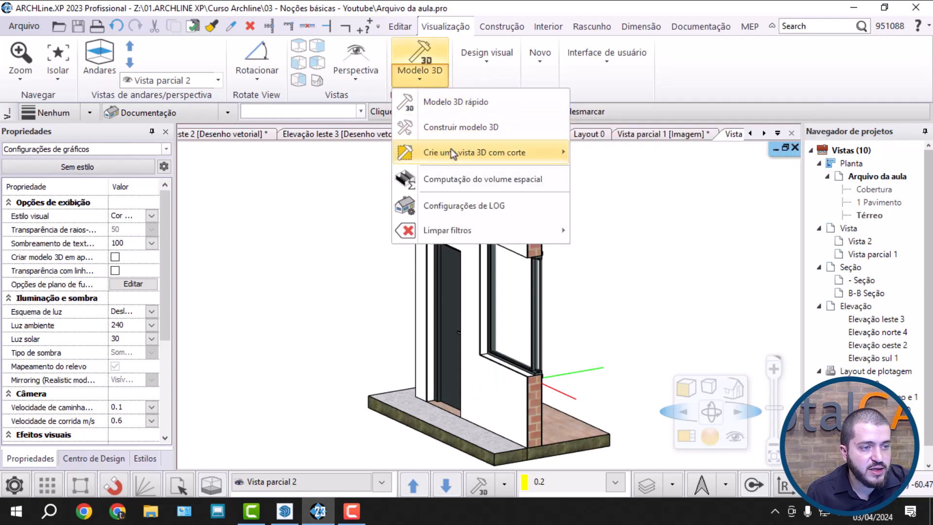
{"action": "mouse_move", "coordinate": [451, 149]}
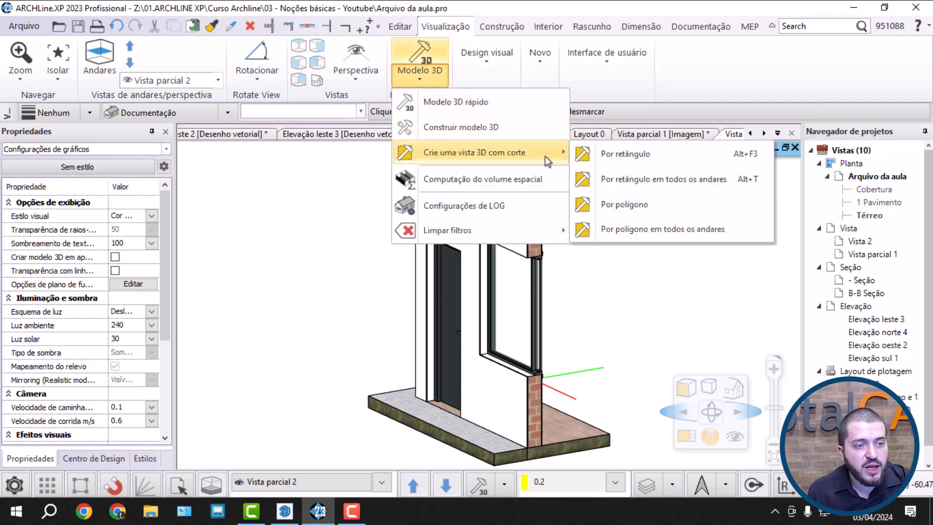
{"action": "left_click", "coordinate": [657, 178]}
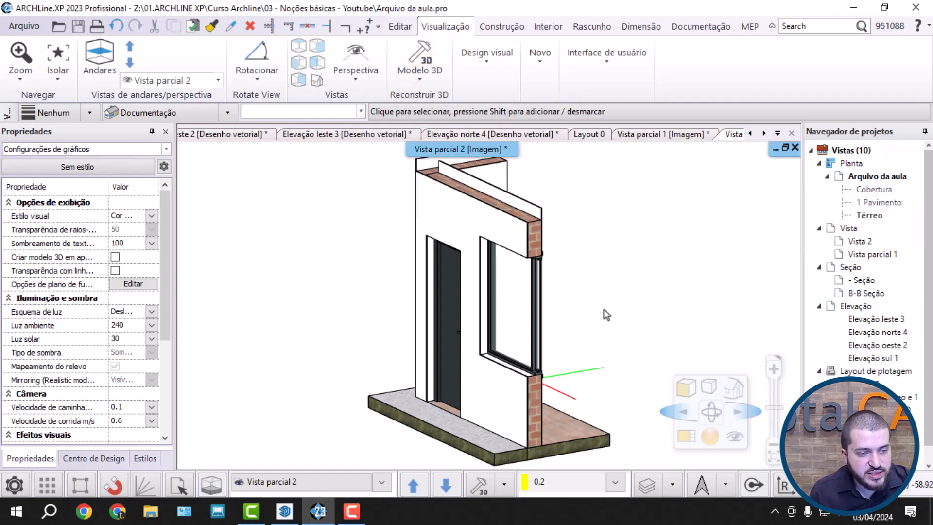
Add an exterior sill (Soleira externa) to the window with its default dimensions and Madeira material.
{"action": "scroll", "coordinate": [537, 373], "scroll_direction": "up", "scroll_amount": 6}
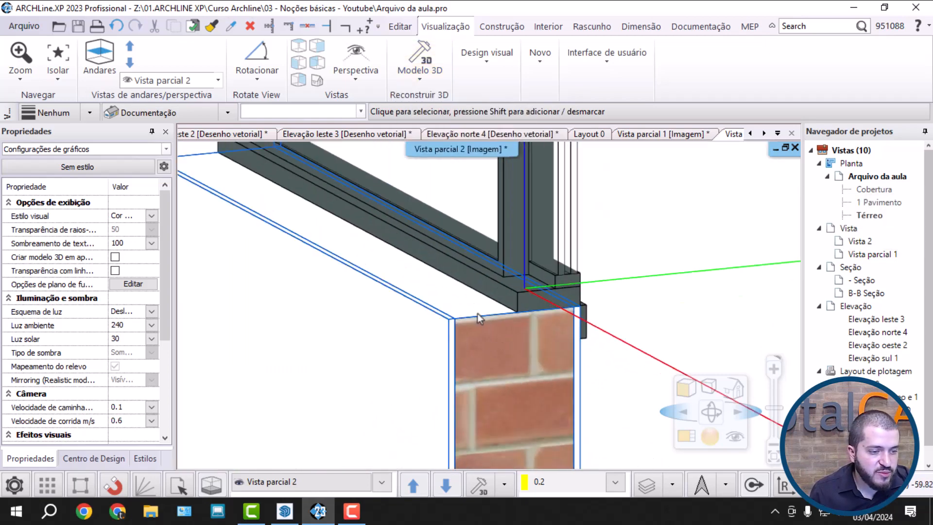
{"action": "scroll", "coordinate": [479, 319], "scroll_direction": "up", "scroll_amount": 1}
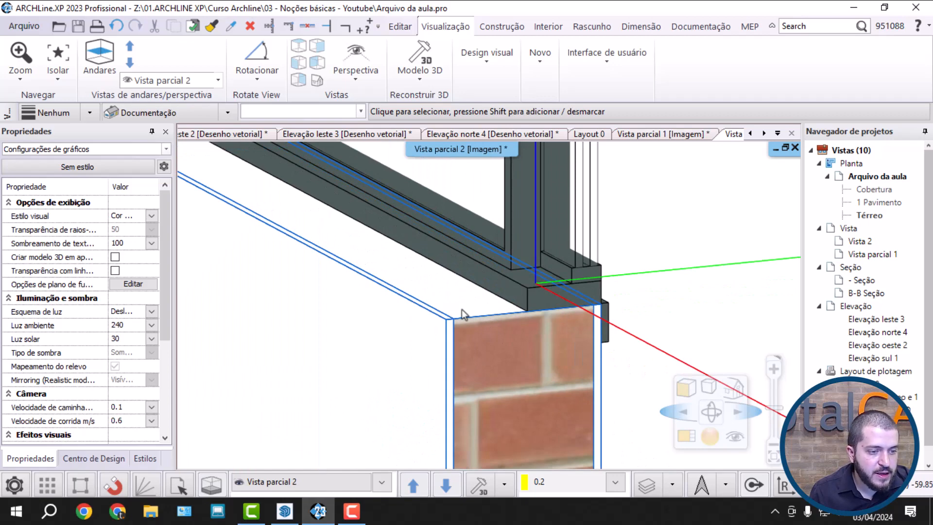
{"action": "scroll", "coordinate": [474, 310], "scroll_direction": "down", "scroll_amount": 2}
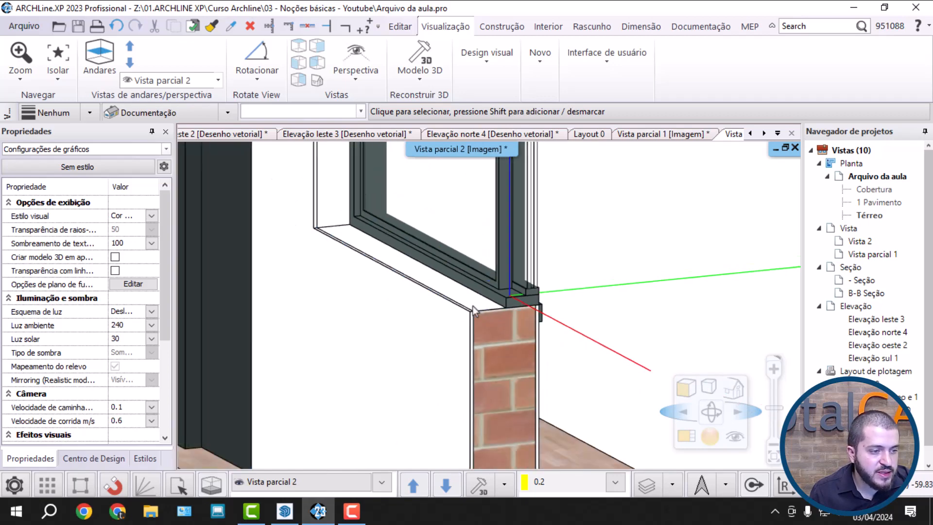
{"action": "scroll", "coordinate": [475, 310], "scroll_direction": "down", "scroll_amount": 5}
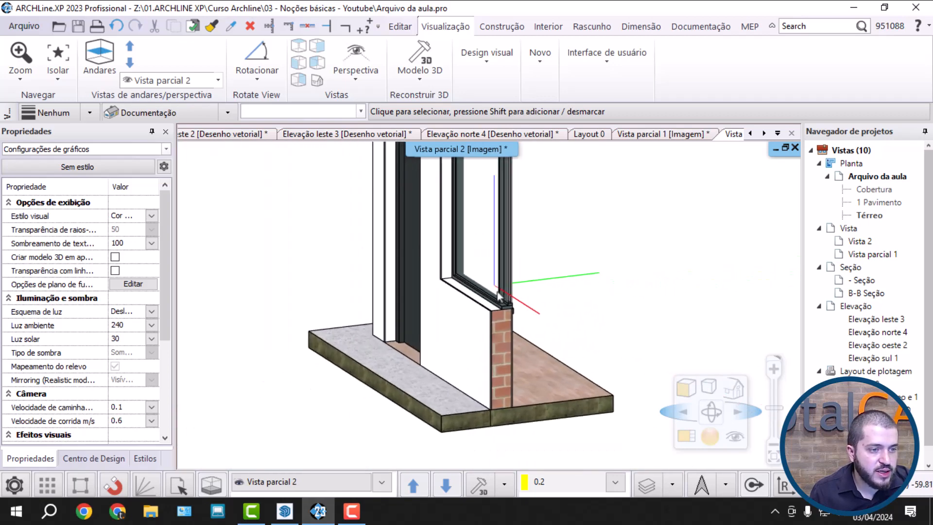
{"action": "scroll", "coordinate": [499, 297], "scroll_direction": "up", "scroll_amount": 6}
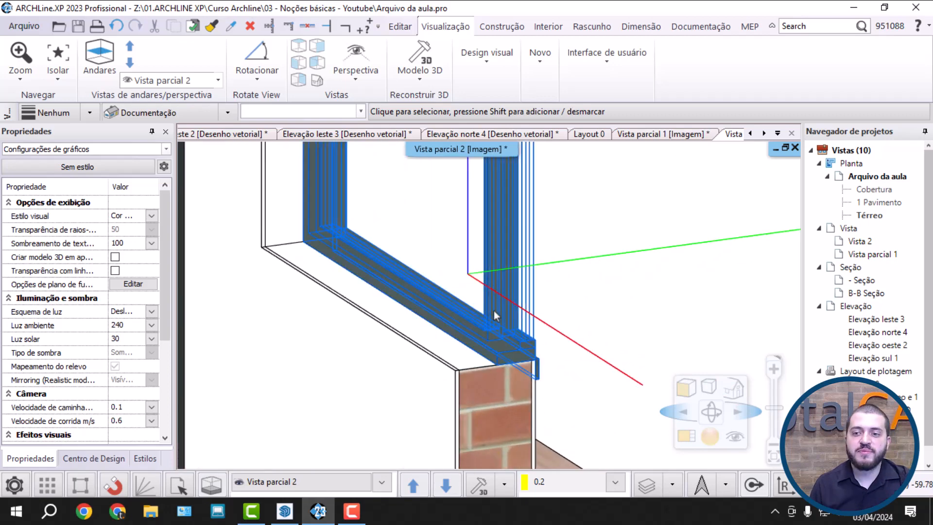
{"action": "left_click", "coordinate": [489, 307]}
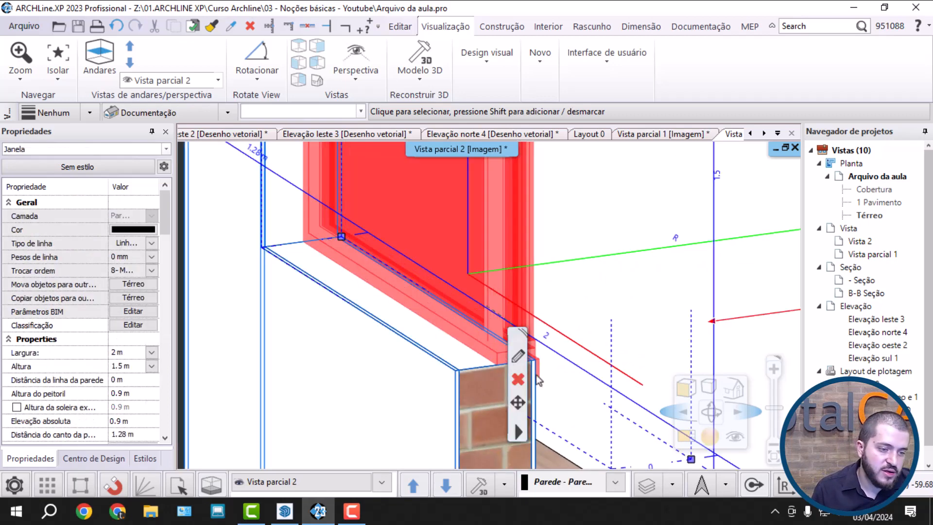
{"action": "left_click", "coordinate": [518, 356]}
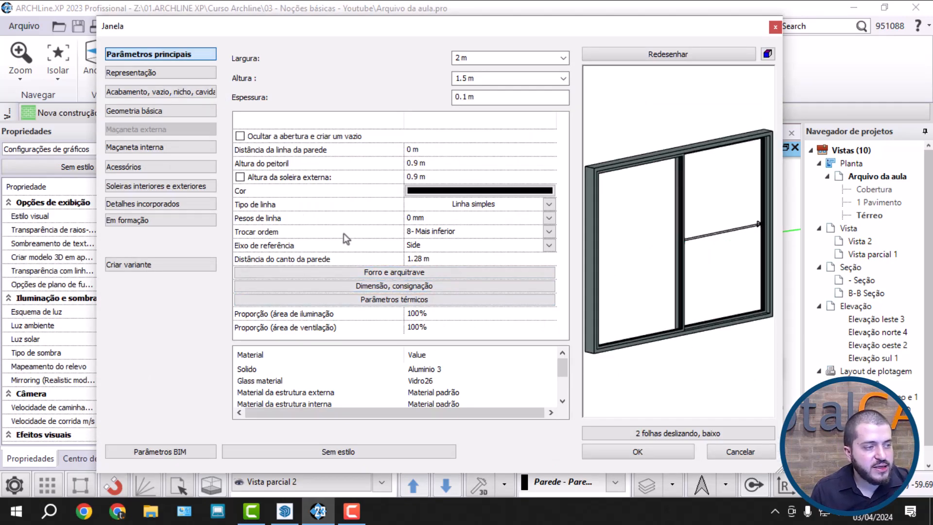
{"action": "left_click", "coordinate": [133, 188]}
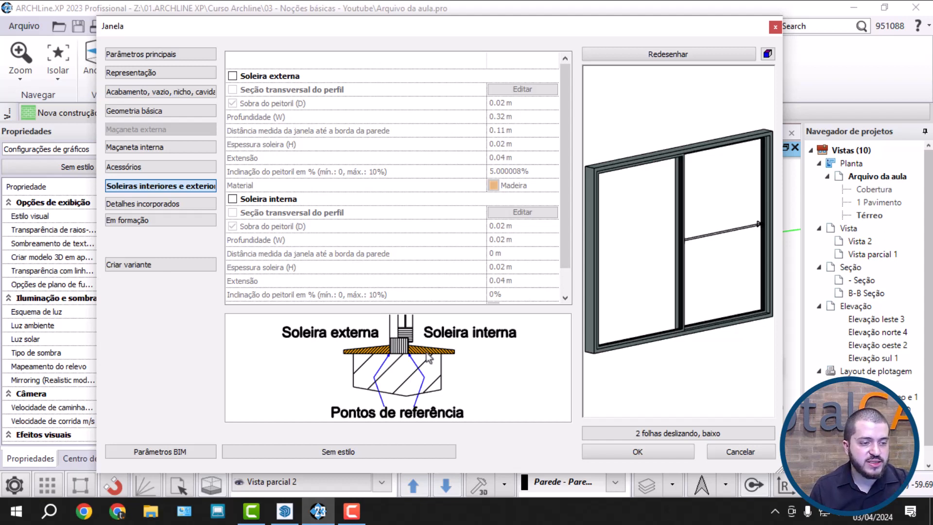
{"action": "left_click", "coordinate": [232, 76]}
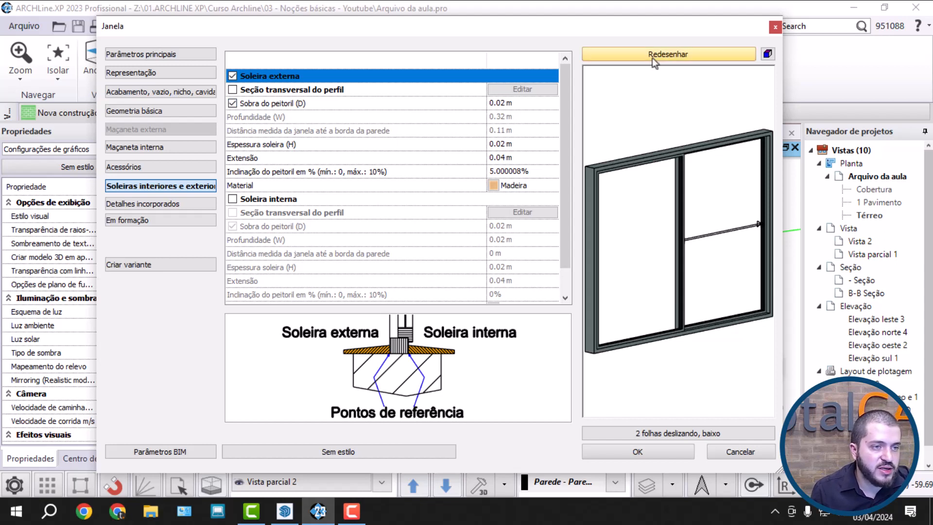
{"action": "left_click", "coordinate": [635, 452]}
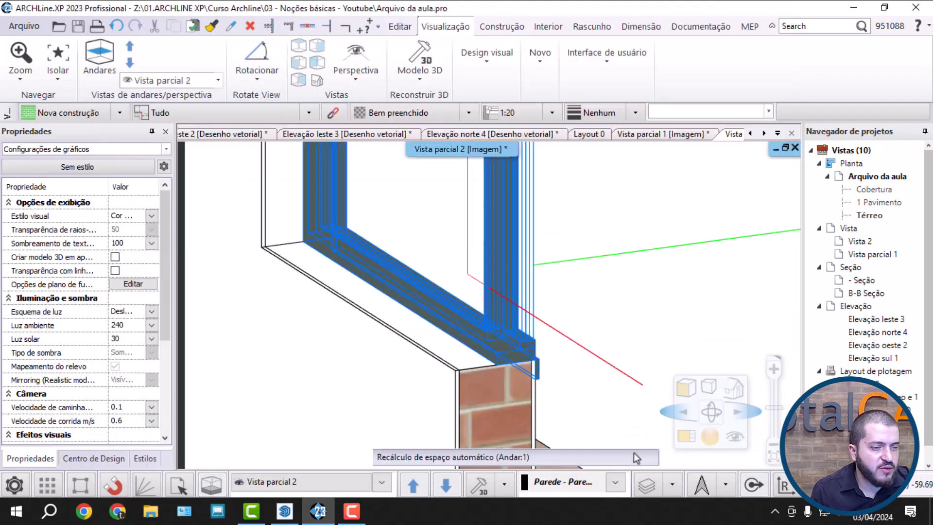
Examine how the wooden exterior sill projects beyond the wall and meets the window frame in the cut 3D view.
{"action": "middle_click_drag", "start_coordinate": [492, 375], "coordinate": [460, 390]}
{"action": "scroll", "coordinate": [428, 336], "scroll_direction": "up", "scroll_amount": 7}
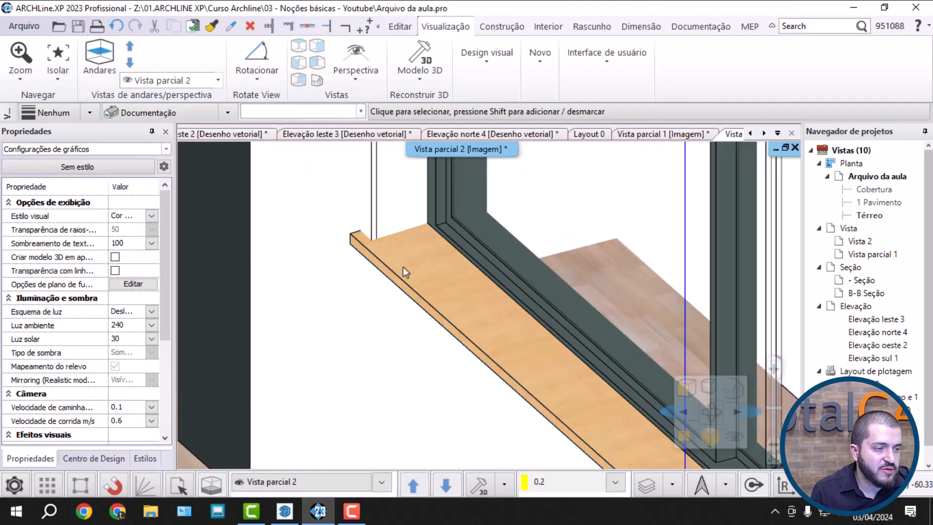
{"action": "left_click", "coordinate": [559, 313]}
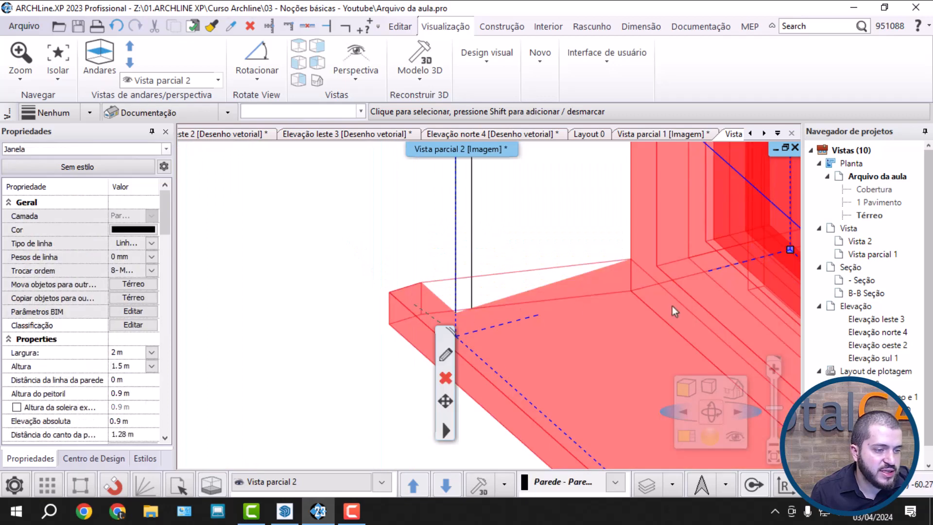
{"action": "scroll", "coordinate": [510, 282], "scroll_direction": "up", "scroll_amount": 3}
{"action": "scroll", "coordinate": [512, 284], "scroll_direction": "down", "scroll_amount": 3}
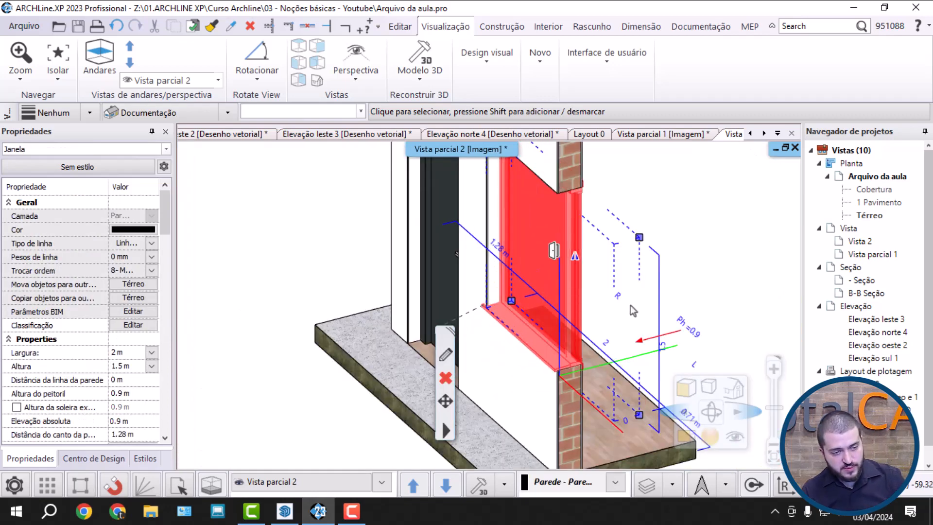
{"action": "key", "text": "Escape"}
{"action": "scroll", "coordinate": [574, 360], "scroll_direction": "up", "scroll_amount": 3}
{"action": "scroll", "coordinate": [429, 331], "scroll_direction": "up", "scroll_amount": 3}
{"action": "middle_click_drag", "start_coordinate": [463, 296], "coordinate": [489, 292]}
{"action": "scroll", "coordinate": [467, 294], "scroll_direction": "down", "scroll_amount": 3}
{"action": "scroll", "coordinate": [479, 301], "scroll_direction": "down", "scroll_amount": 5}
{"action": "scroll", "coordinate": [496, 308], "scroll_direction": "up", "scroll_amount": 5}
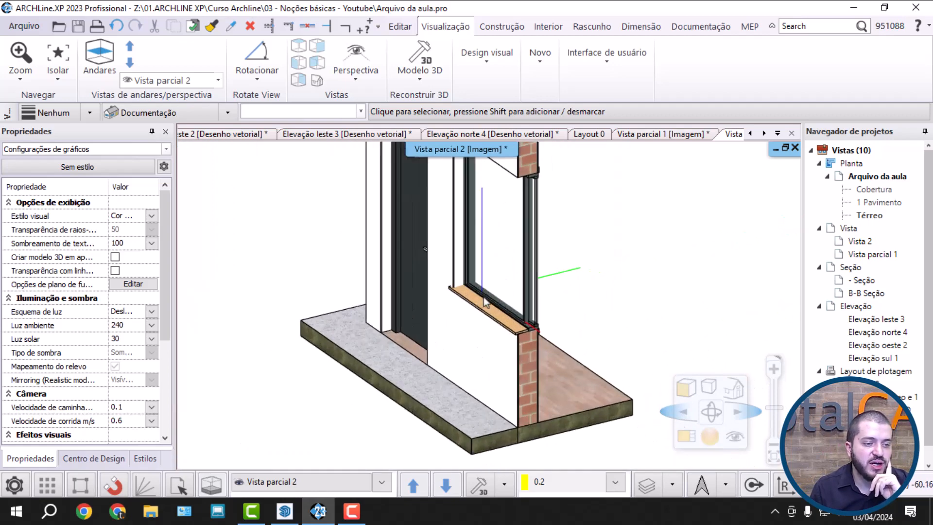
Set the overhang (Sobra do peitoril) of the window's exterior sill to 0.01 m.
{"action": "scroll", "coordinate": [515, 341], "scroll_direction": "up", "scroll_amount": 2}
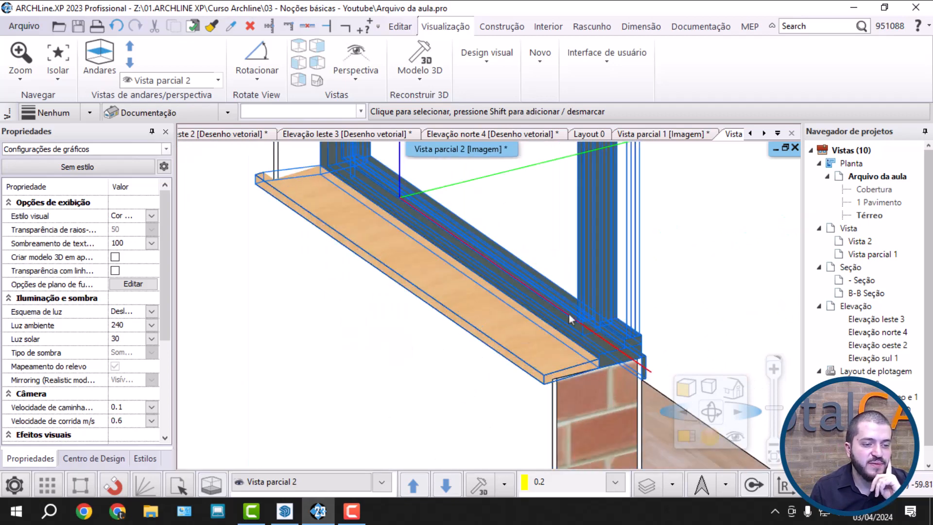
{"action": "left_click", "coordinate": [543, 325]}
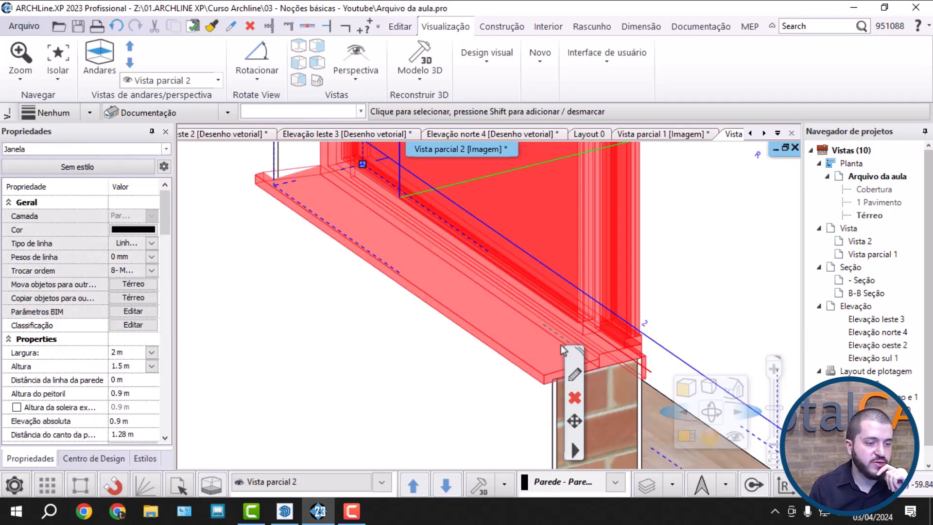
{"action": "left_click", "coordinate": [575, 375]}
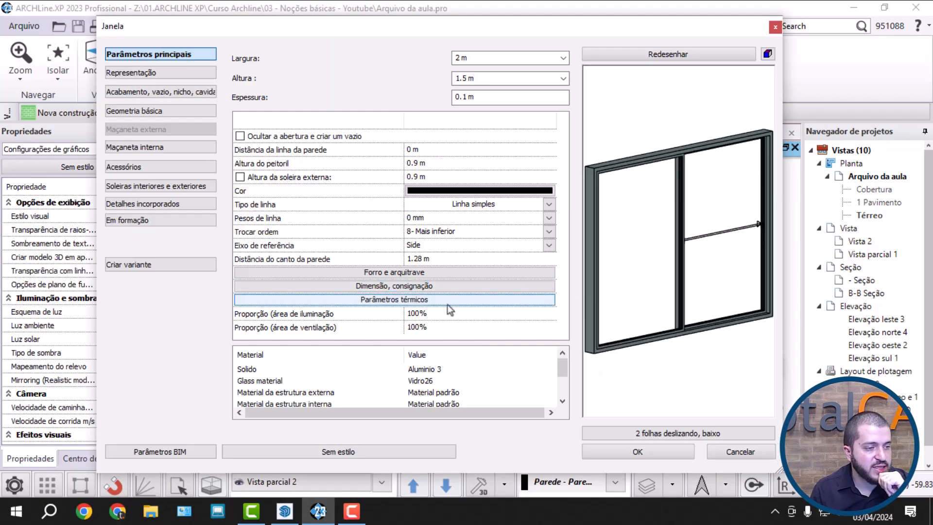
{"action": "left_click", "coordinate": [138, 188]}
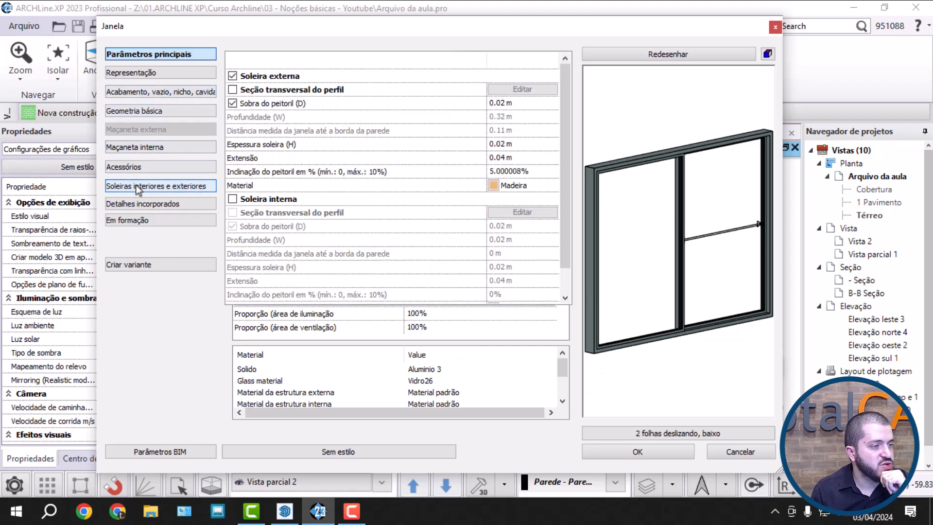
{"action": "left_click", "coordinate": [528, 105]}
{"action": "left_click", "coordinate": [510, 102]}
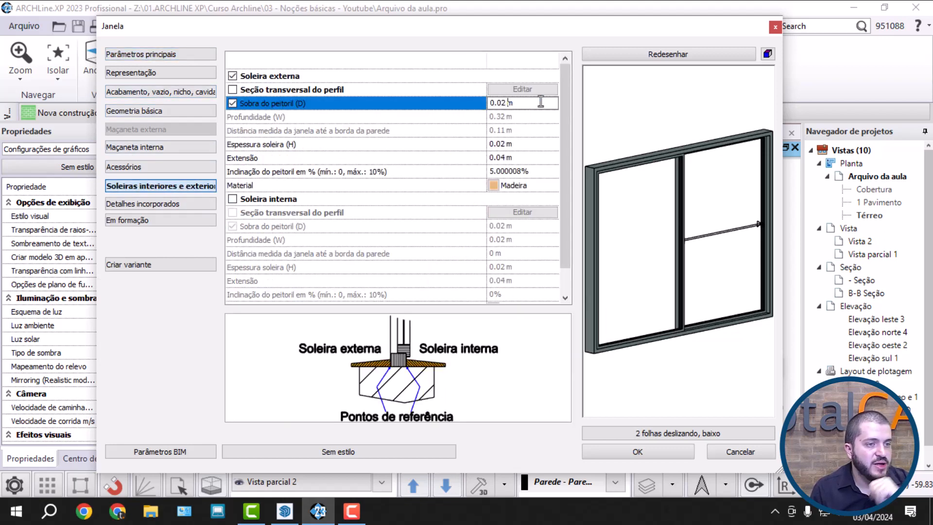
{"action": "key", "text": "BackSpace"}
{"action": "type", "text": "1"}
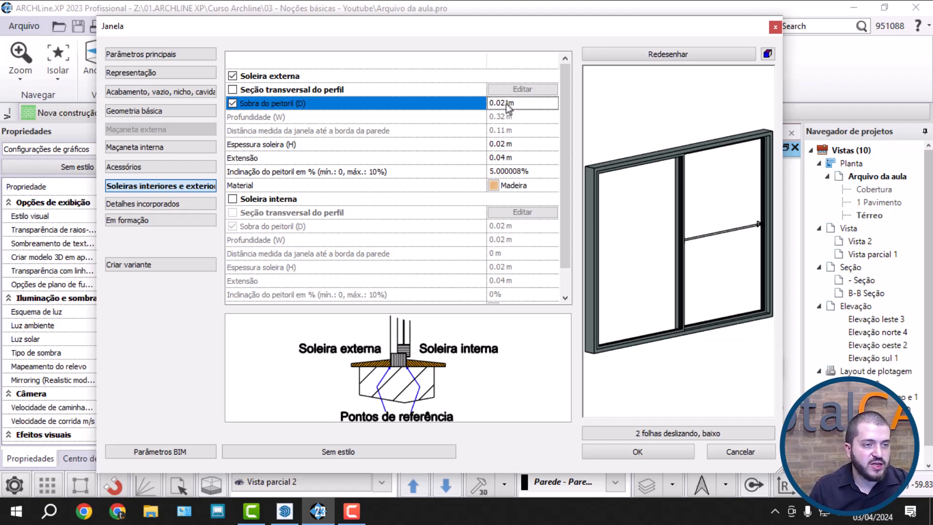
{"action": "left_click", "coordinate": [626, 52]}
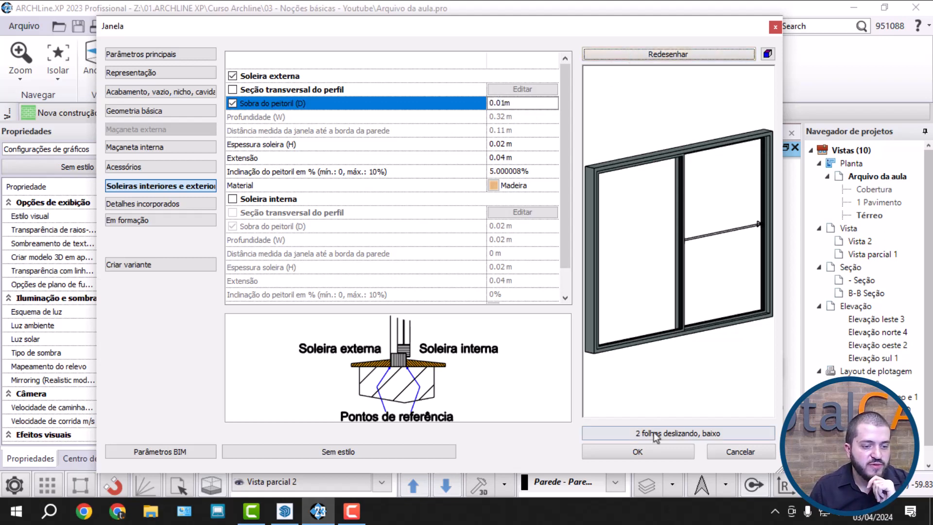
{"action": "left_click", "coordinate": [649, 452]}
Set the thickness (Espessura soleira) of the window's exterior sill to 0.015 m.
{"action": "scroll", "coordinate": [440, 265], "scroll_direction": "up", "scroll_amount": 8}
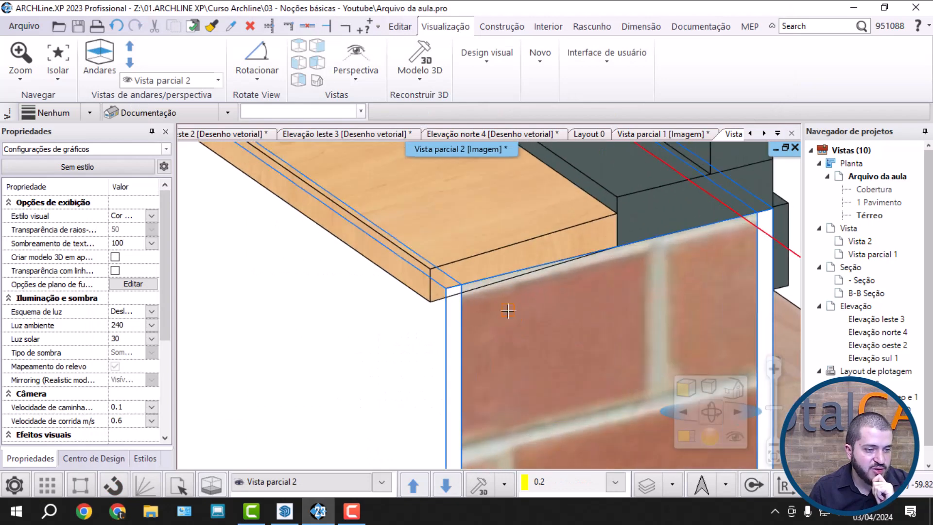
{"action": "scroll", "coordinate": [439, 265], "scroll_direction": "down", "scroll_amount": 10}
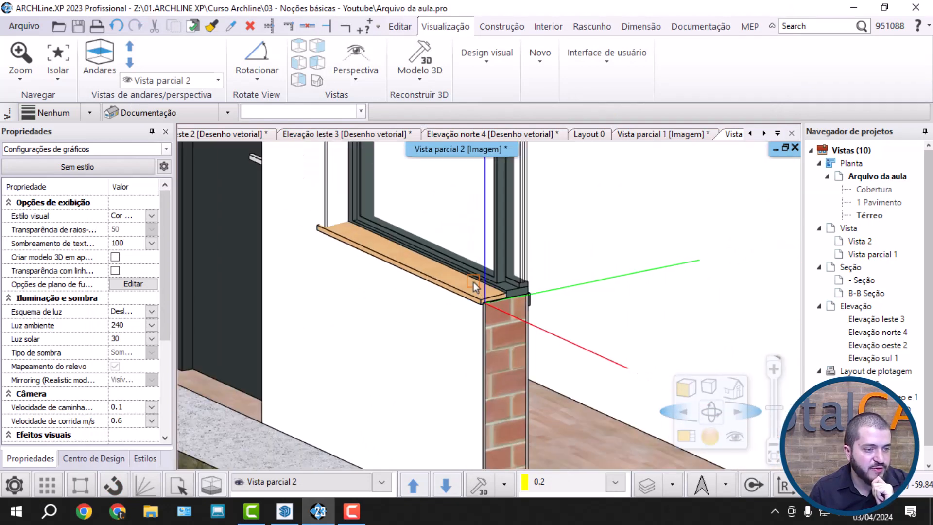
{"action": "left_click", "coordinate": [443, 262]}
{"action": "left_click", "coordinate": [476, 311]}
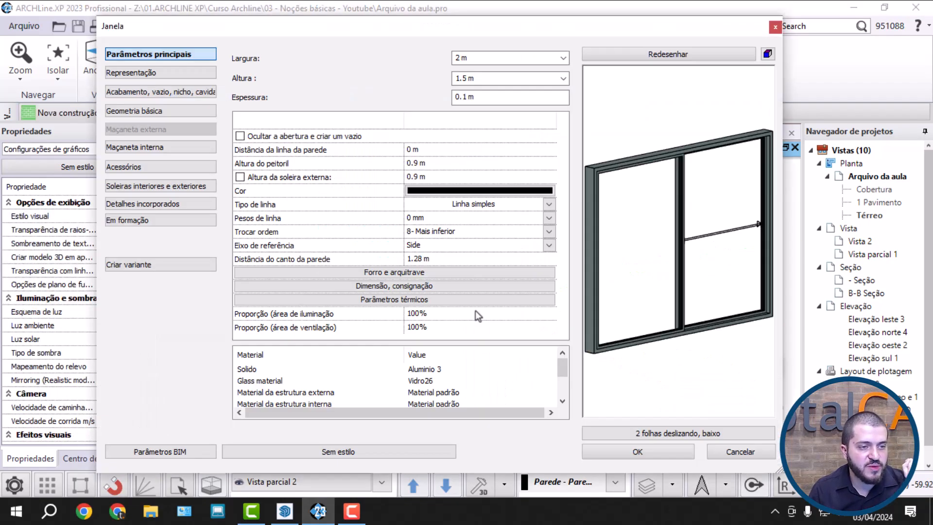
{"action": "left_click", "coordinate": [146, 185]}
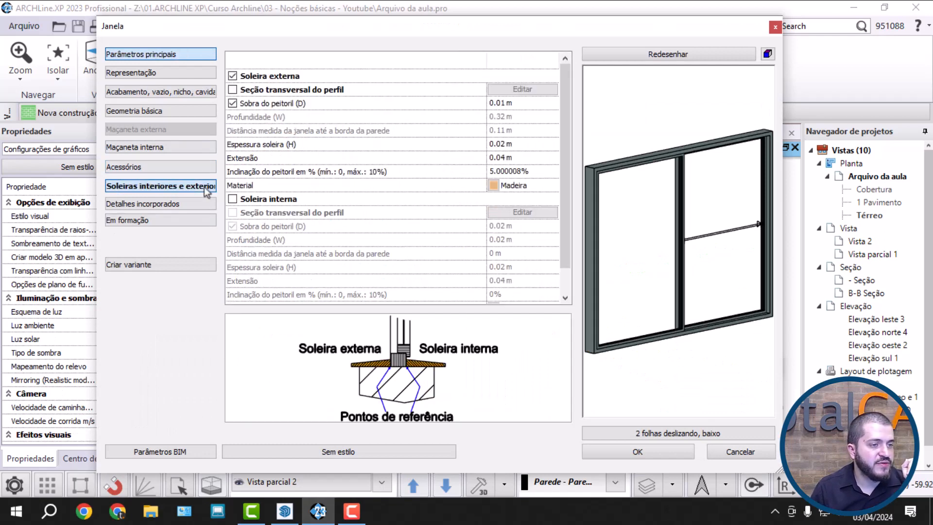
{"action": "left_click", "coordinate": [363, 93]}
{"action": "left_click", "coordinate": [740, 69]}
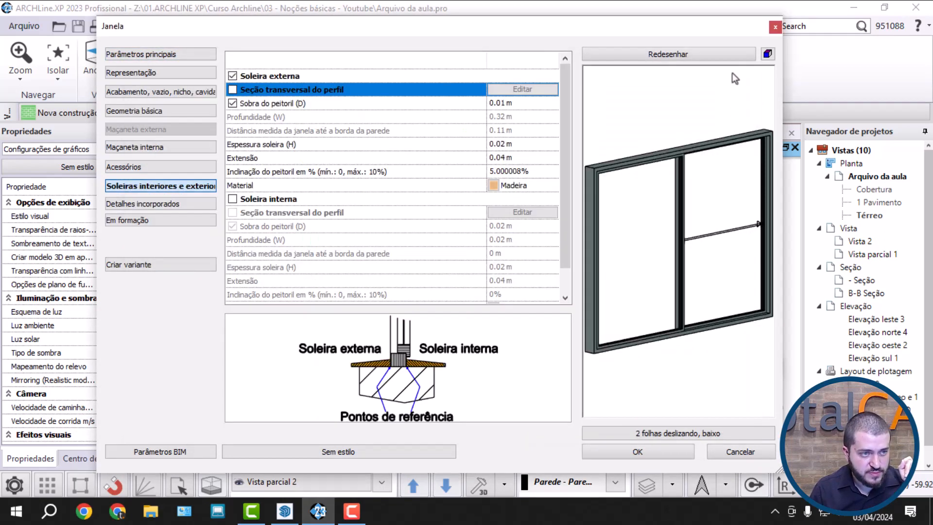
{"action": "left_click", "coordinate": [295, 108]}
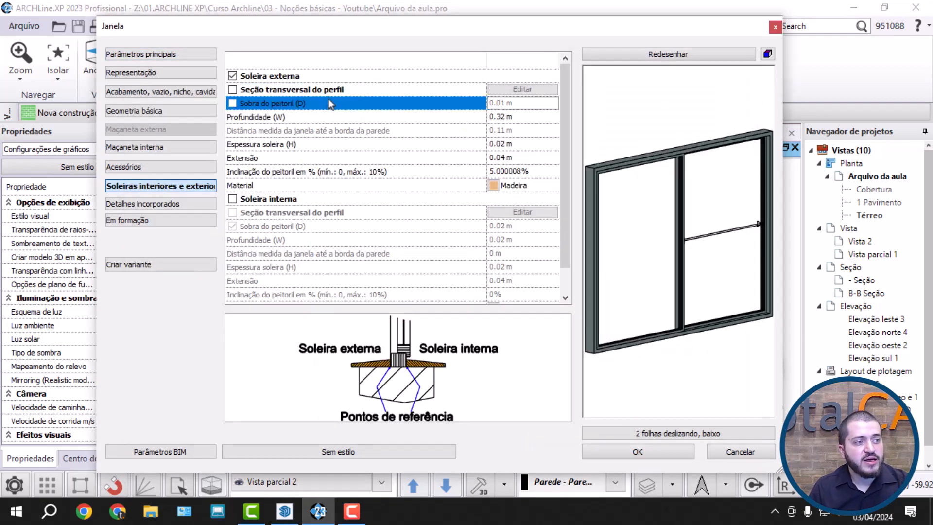
{"action": "key", "text": "space"}
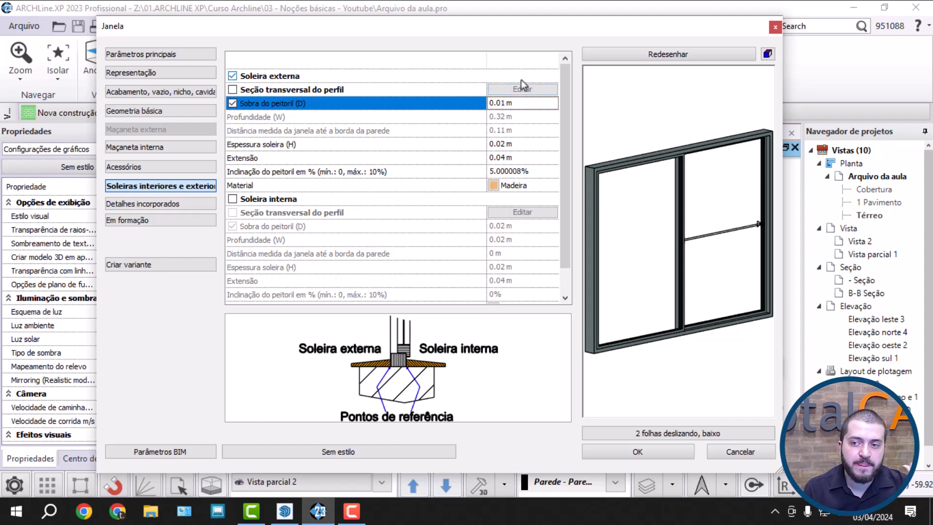
{"action": "left_click", "coordinate": [322, 146]}
{"action": "left_click", "coordinate": [527, 144]}
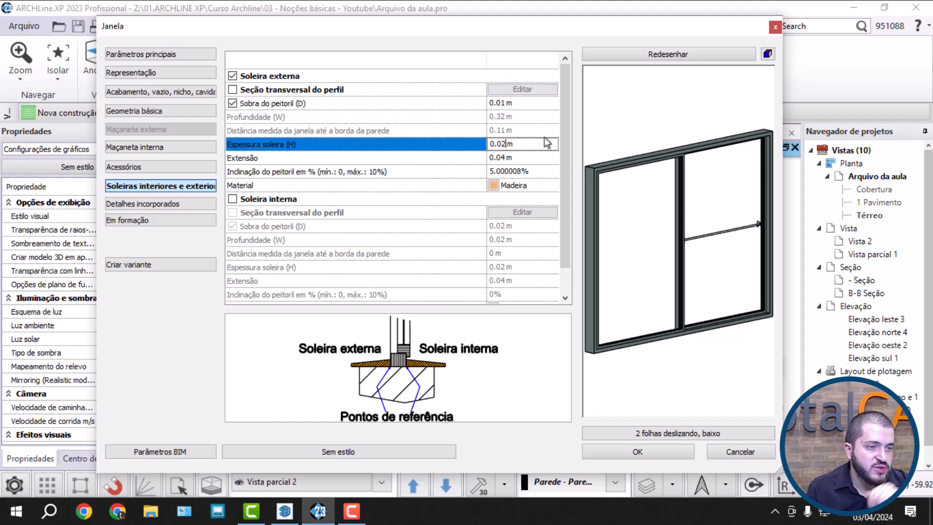
{"action": "key", "text": "BackSpace"}
{"action": "type", "text": "15"}
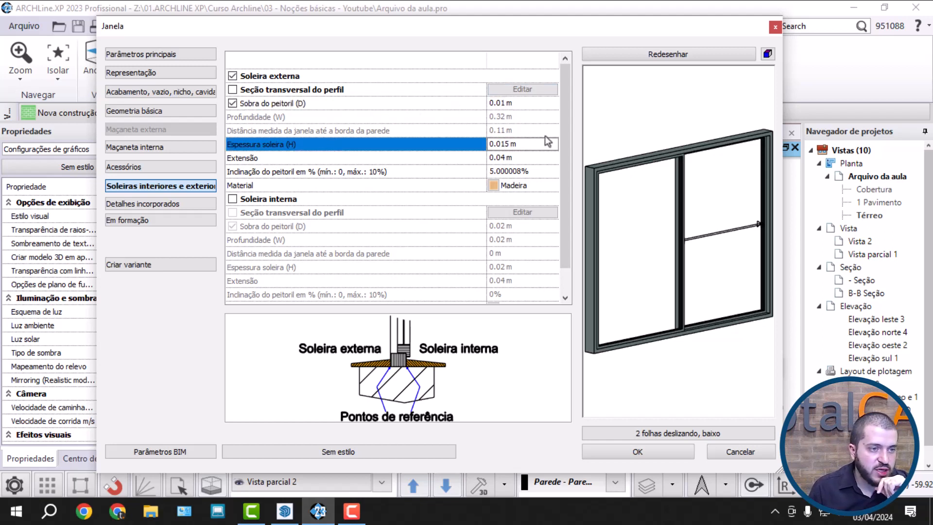
{"action": "left_click", "coordinate": [650, 55]}
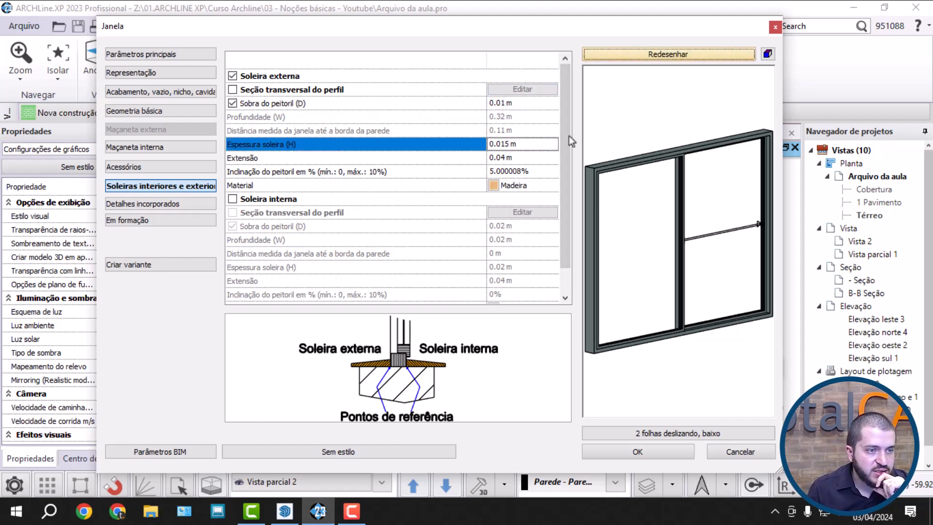
Set the exterior sill's extension (Extensão) to 0 m and apply it to the window.
{"action": "left_click", "coordinate": [387, 162]}
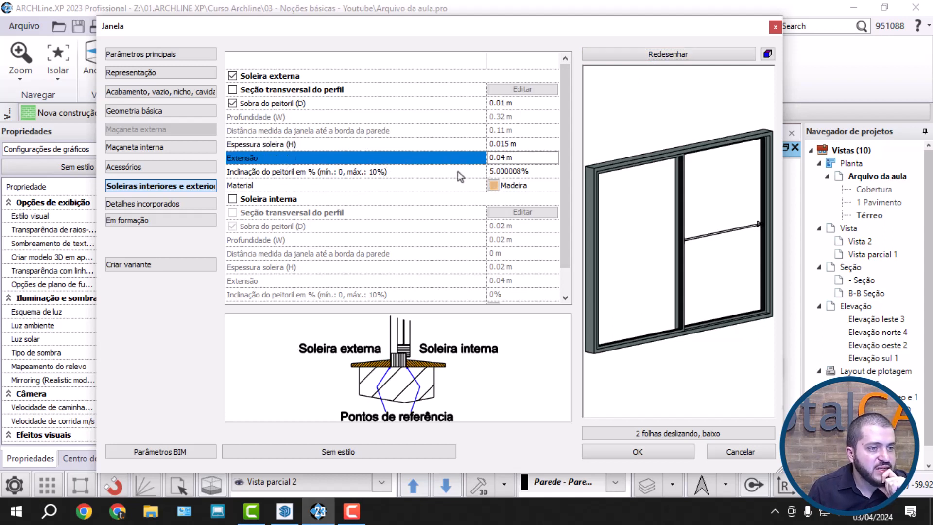
{"action": "double_click", "coordinate": [529, 162]}
{"action": "type", "text": "0"}
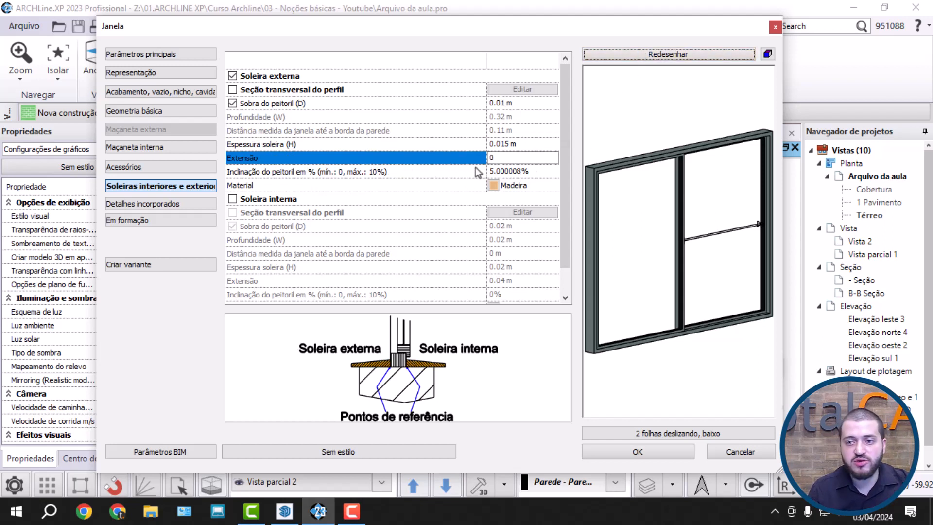
{"action": "left_click", "coordinate": [590, 450]}
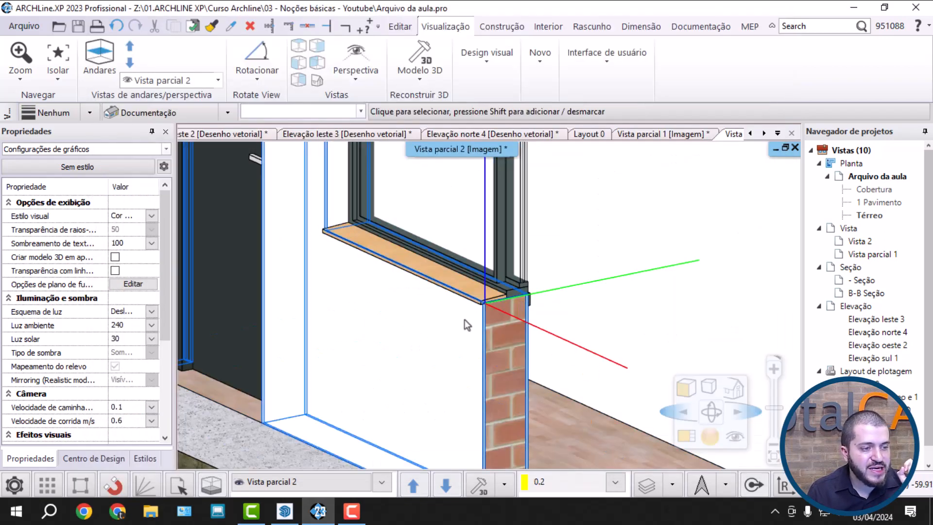
Examine the uncut end of the exterior sill where it meets the edge of the window opening.
{"action": "middle_click_drag", "start_coordinate": [465, 320], "coordinate": [655, 338]}
{"action": "scroll", "coordinate": [340, 372], "scroll_direction": "up", "scroll_amount": 2}
{"action": "scroll", "coordinate": [238, 336], "scroll_direction": "up", "scroll_amount": 2}
{"action": "middle_click_drag", "start_coordinate": [238, 335], "coordinate": [321, 331]}
{"action": "scroll", "coordinate": [323, 332], "scroll_direction": "up", "scroll_amount": 2}
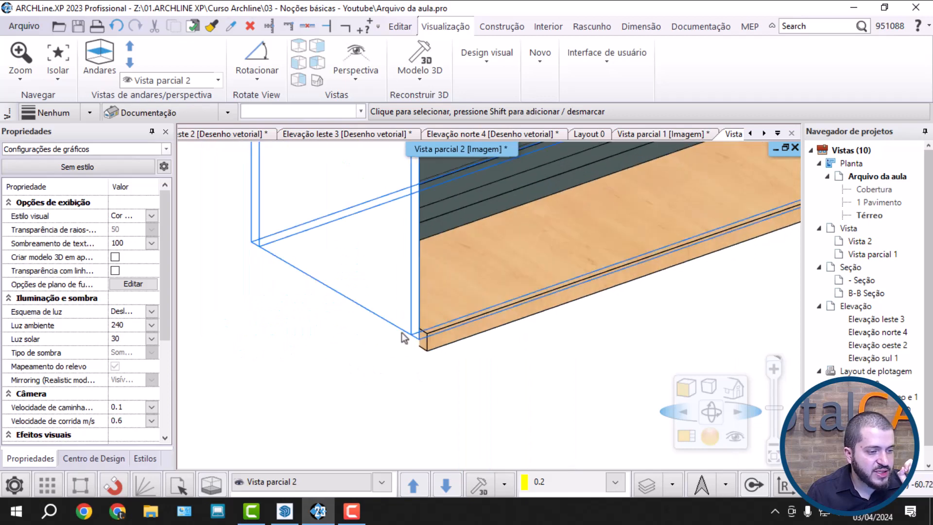
{"action": "left_click", "coordinate": [454, 309]}
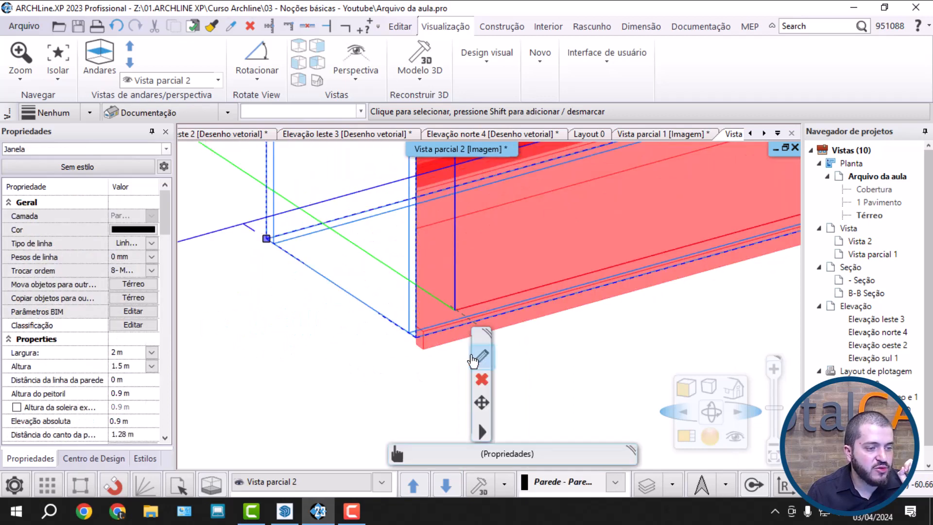
{"action": "scroll", "coordinate": [437, 327], "scroll_direction": "up", "scroll_amount": 3}
{"action": "middle_click_drag", "start_coordinate": [443, 316], "coordinate": [475, 290]}
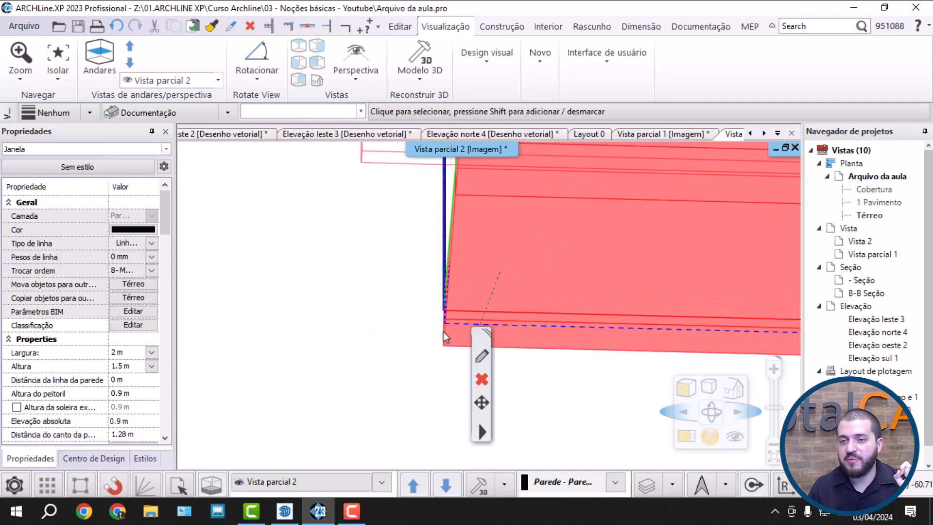
{"action": "middle_click_drag", "start_coordinate": [443, 329], "coordinate": [468, 298]}
{"action": "key", "text": "Escape"}
{"action": "scroll", "coordinate": [463, 312], "scroll_direction": "down", "scroll_amount": 9}
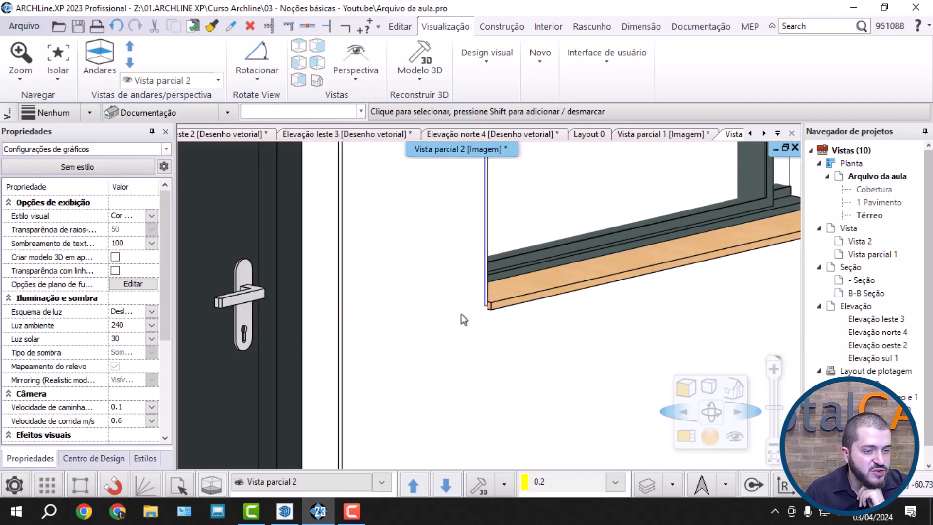
Measure the exterior sill's overhang beyond the wall face at the cut section in the partial 3D view.
{"action": "middle_click_drag", "start_coordinate": [577, 264], "coordinate": [362, 297]}
{"action": "scroll", "coordinate": [544, 289], "scroll_direction": "up", "scroll_amount": 10}
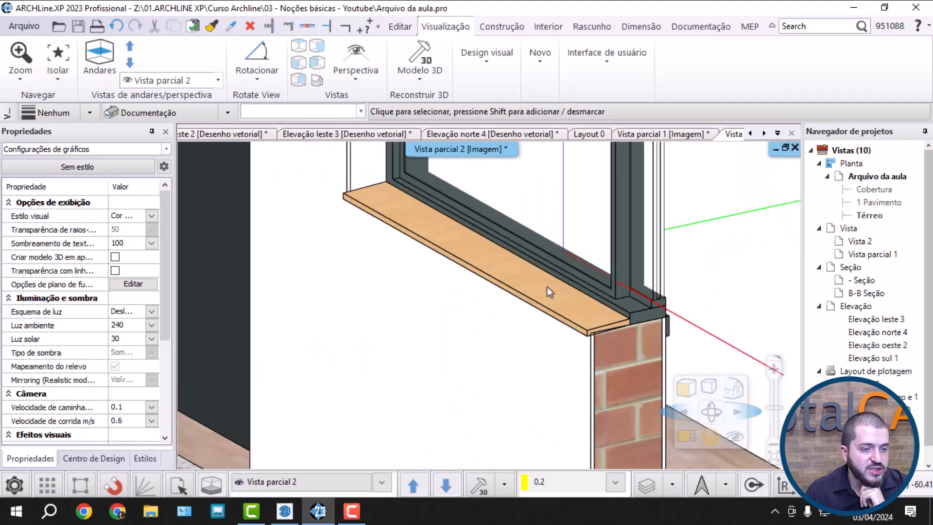
{"action": "middle_click_drag", "start_coordinate": [515, 309], "coordinate": [598, 327]}
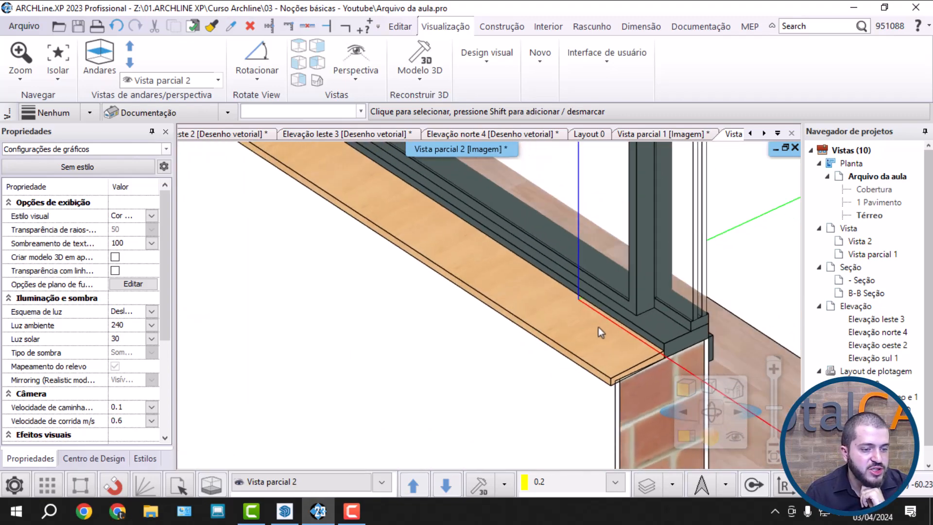
{"action": "scroll", "coordinate": [599, 328], "scroll_direction": "down", "scroll_amount": 3}
{"action": "middle_click_drag", "start_coordinate": [498, 332], "coordinate": [426, 305]}
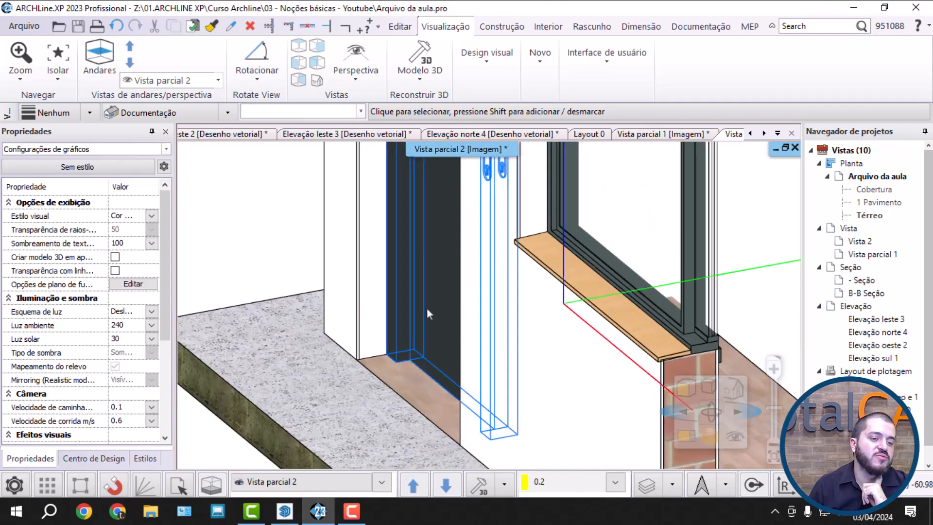
{"action": "scroll", "coordinate": [594, 356], "scroll_direction": "up", "scroll_amount": 10}
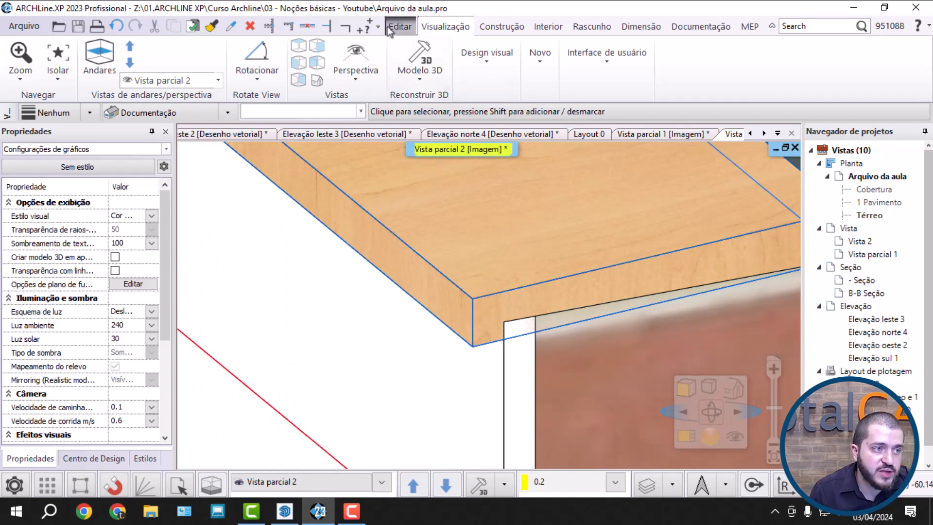
{"action": "left_click", "coordinate": [368, 26]}
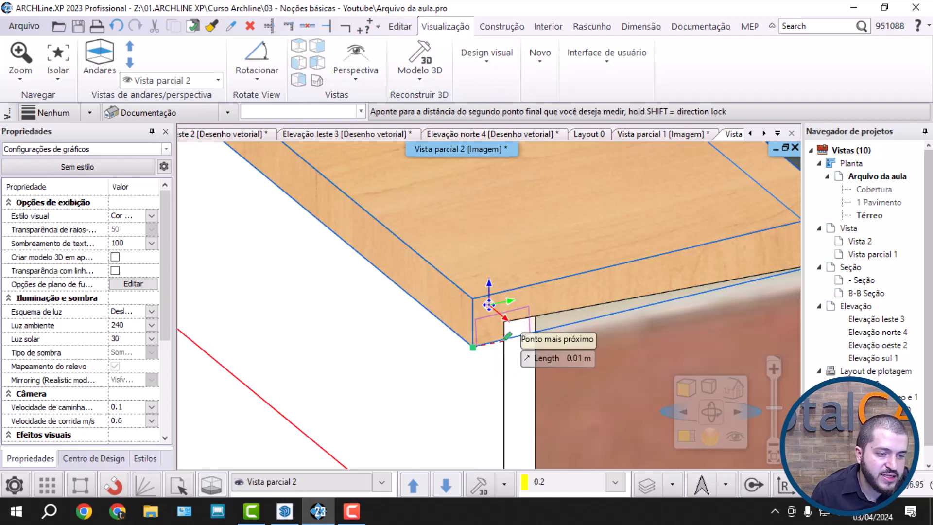
{"action": "scroll", "coordinate": [490, 306], "scroll_direction": "down", "scroll_amount": 3}
{"action": "scroll", "coordinate": [489, 306], "scroll_direction": "down", "scroll_amount": 5}
{"action": "middle_click_drag", "start_coordinate": [292, 155], "coordinate": [423, 267]}
{"action": "scroll", "coordinate": [423, 268], "scroll_direction": "up", "scroll_amount": 7}
{"action": "key", "text": "Escape"}
{"action": "scroll", "coordinate": [419, 292], "scroll_direction": "down", "scroll_amount": 6}
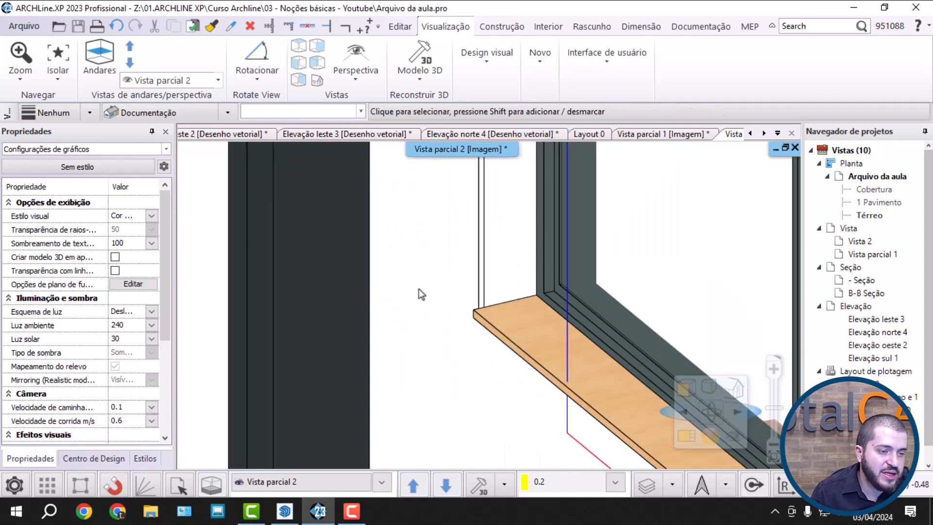
Set the slope (Inclinação do peitoril) of the window's exterior sill to 1 % and apply it.
{"action": "scroll", "coordinate": [495, 308], "scroll_direction": "down", "scroll_amount": 3}
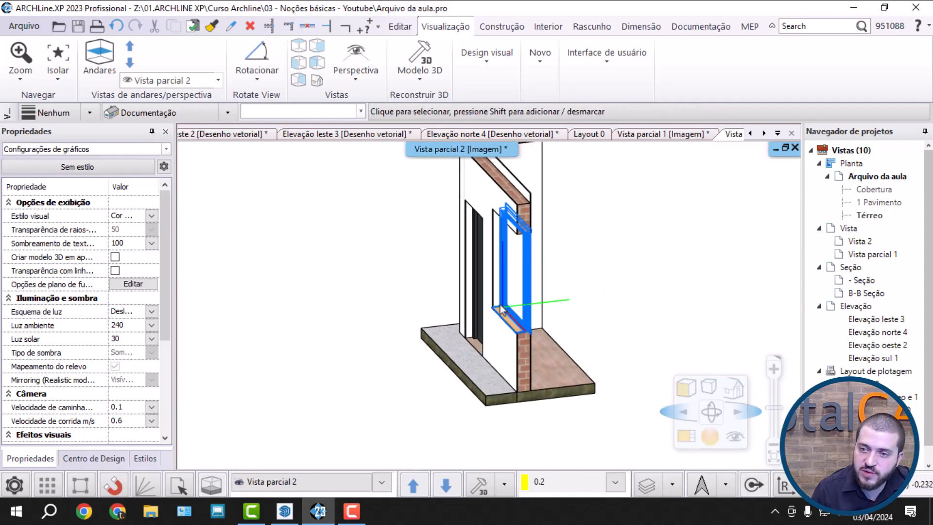
{"action": "left_click", "coordinate": [527, 286]}
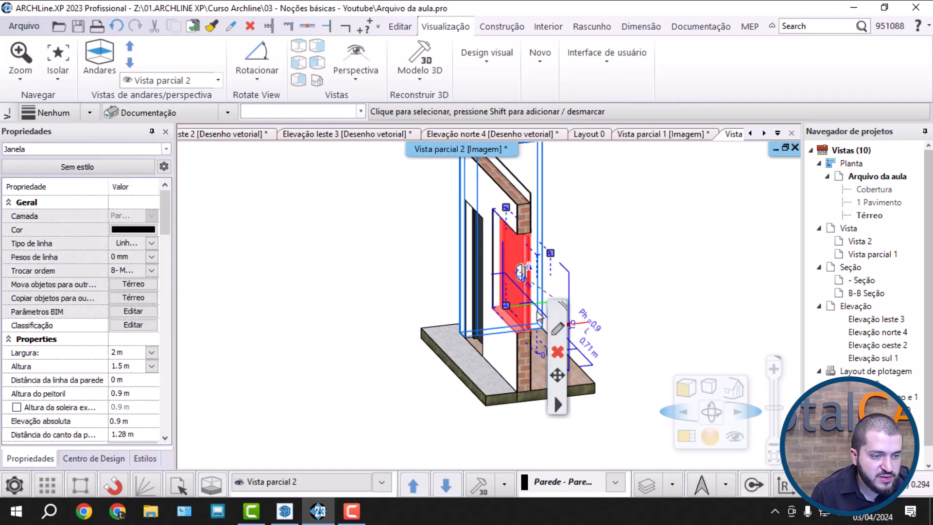
{"action": "left_click", "coordinate": [561, 328]}
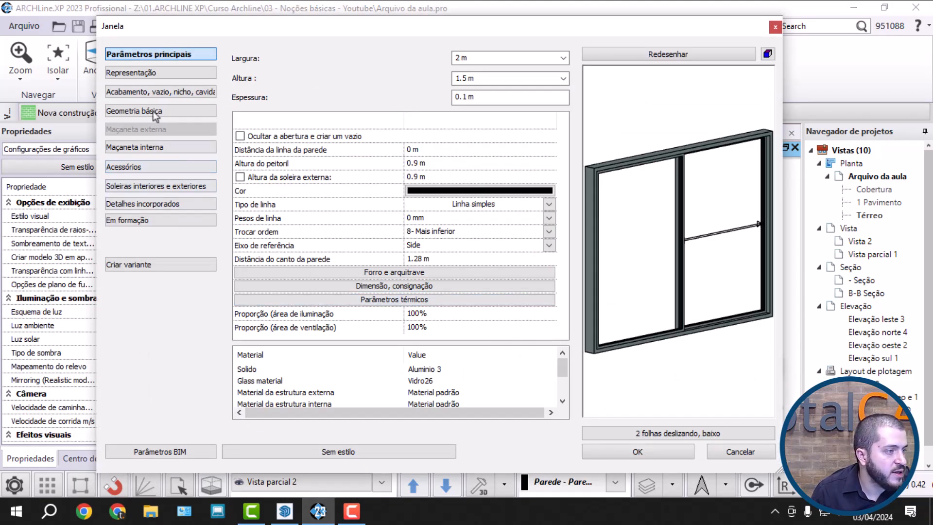
{"action": "left_click", "coordinate": [151, 185]}
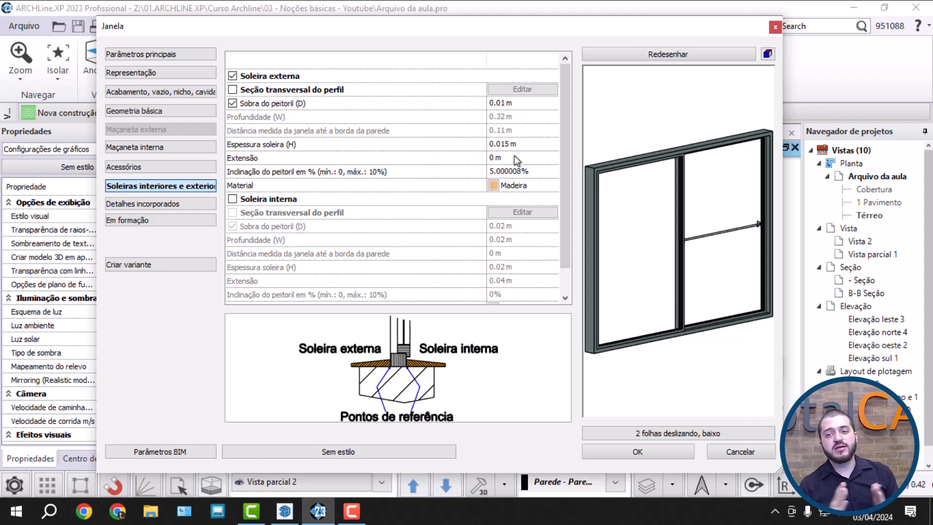
{"action": "left_click", "coordinate": [534, 171]}
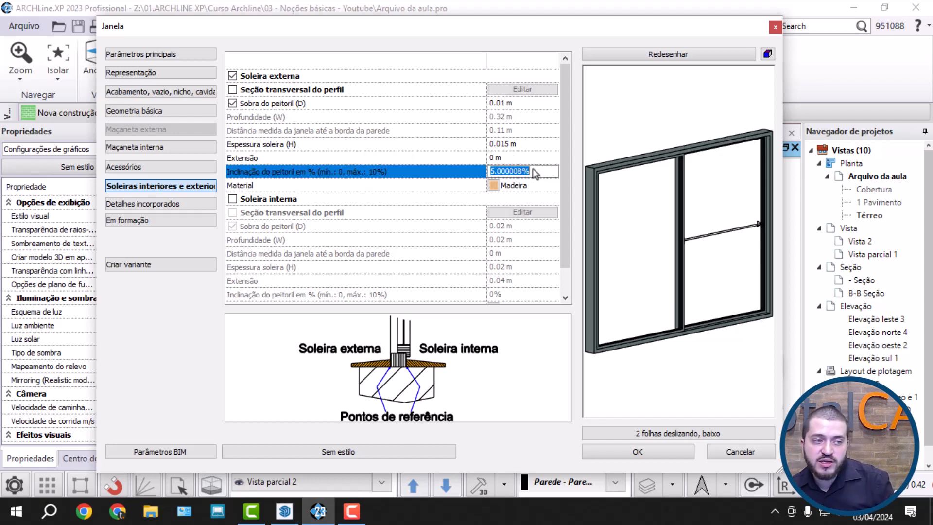
{"action": "type", "text": "1"}
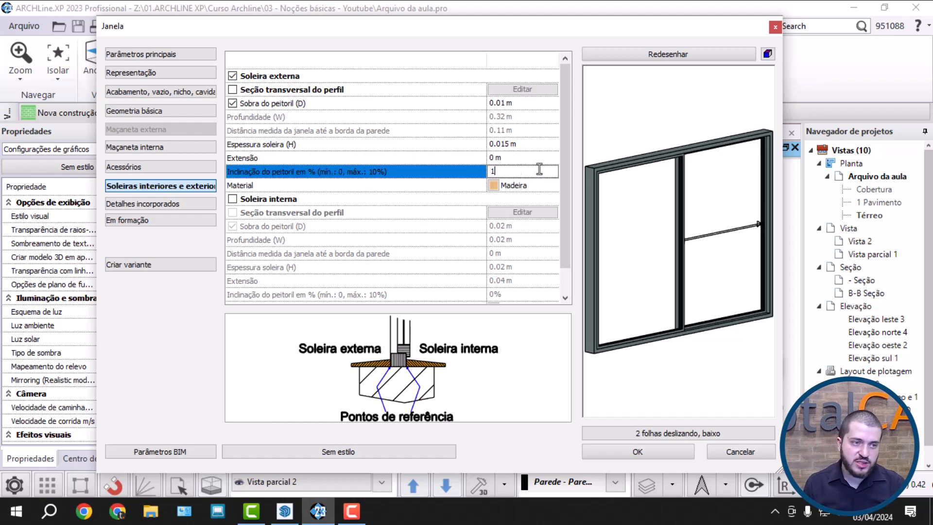
{"action": "left_click", "coordinate": [588, 51]}
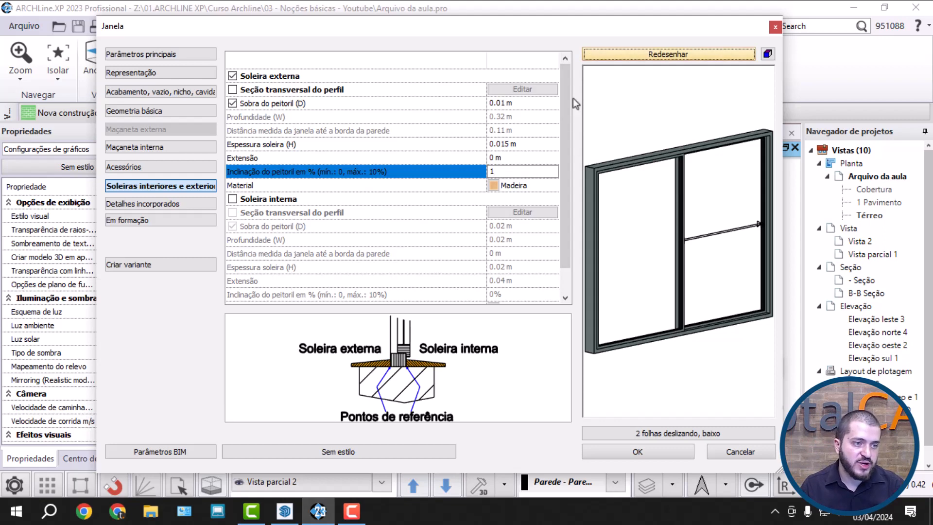
{"action": "left_click", "coordinate": [643, 450]}
Examine the exterior sill's slope at the cut wall section in the partial 3D view.
{"action": "scroll", "coordinate": [544, 341], "scroll_direction": "up", "scroll_amount": 8}
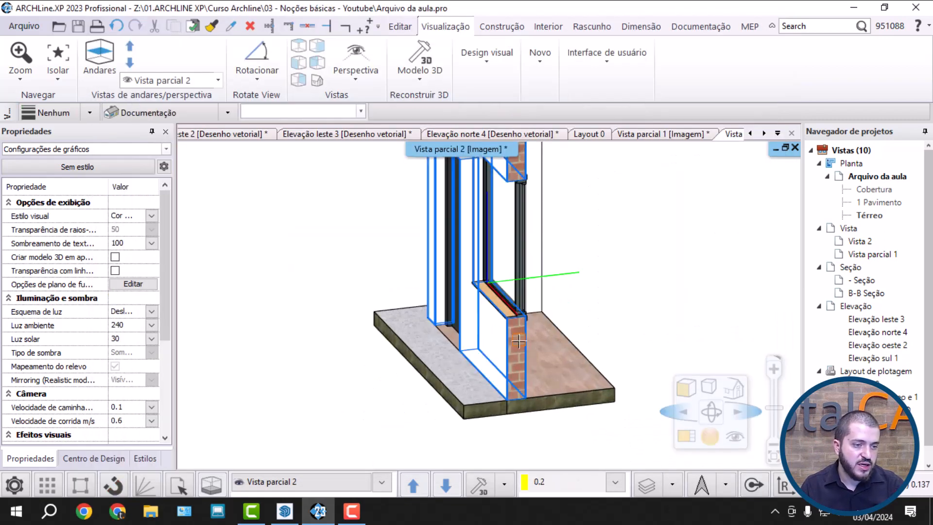
{"action": "scroll", "coordinate": [460, 294], "scroll_direction": "down", "scroll_amount": 3}
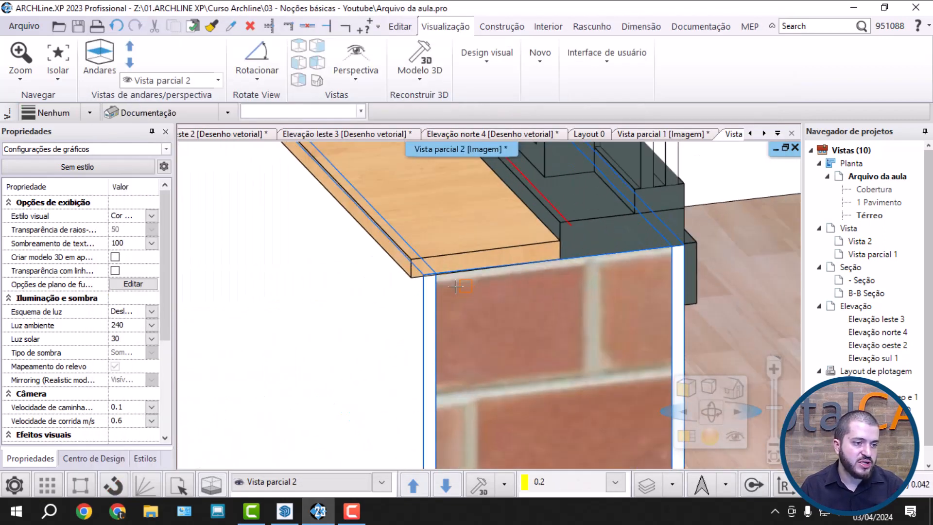
{"action": "scroll", "coordinate": [507, 264], "scroll_direction": "down", "scroll_amount": 5}
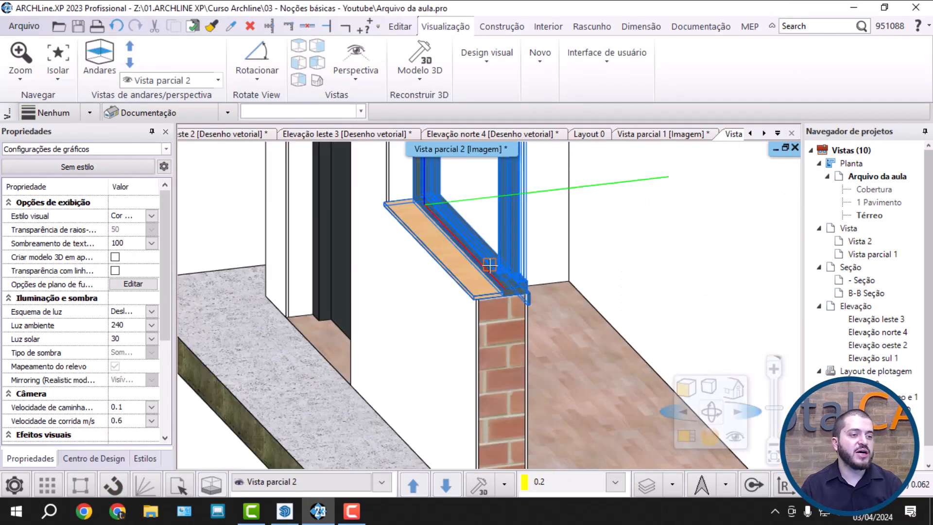
{"action": "scroll", "coordinate": [461, 294], "scroll_direction": "up", "scroll_amount": 4}
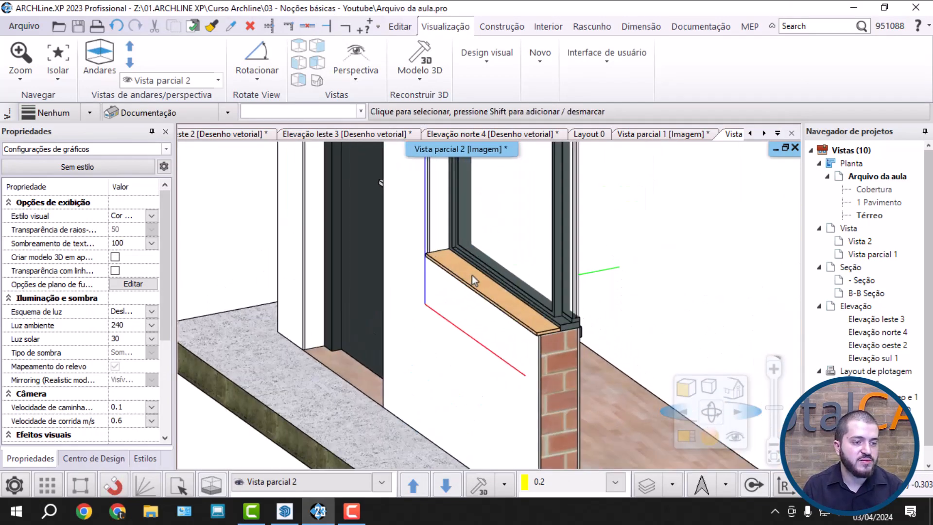
Set the material of the window's exterior sill to Granito de pala from the Pedra > Granito category and apply it.
{"action": "left_click", "coordinate": [501, 295]}
{"action": "left_click", "coordinate": [532, 346]}
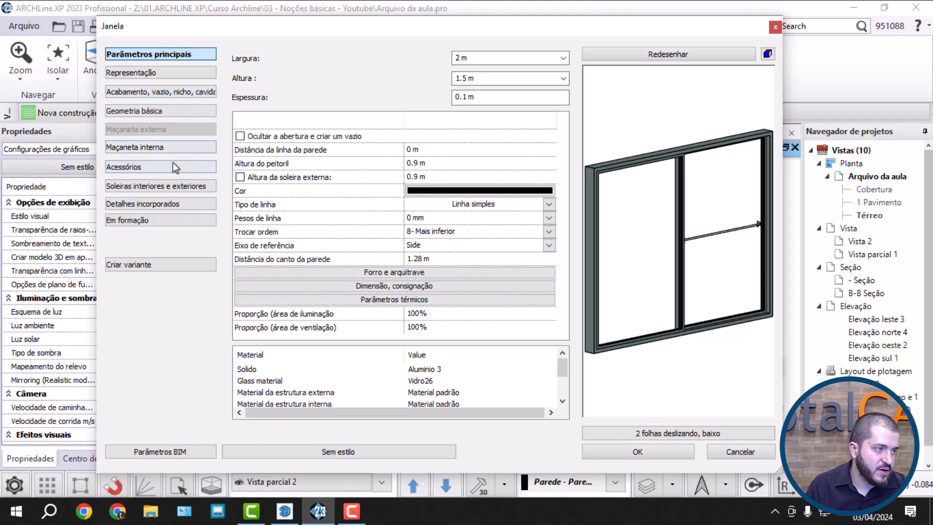
{"action": "left_click", "coordinate": [162, 185]}
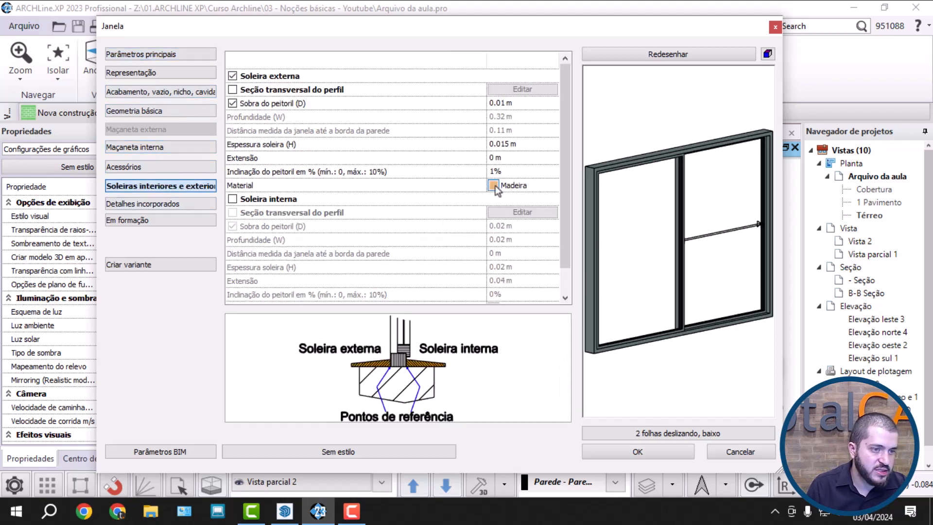
{"action": "left_click", "coordinate": [494, 185]}
{"action": "left_click", "coordinate": [298, 83]}
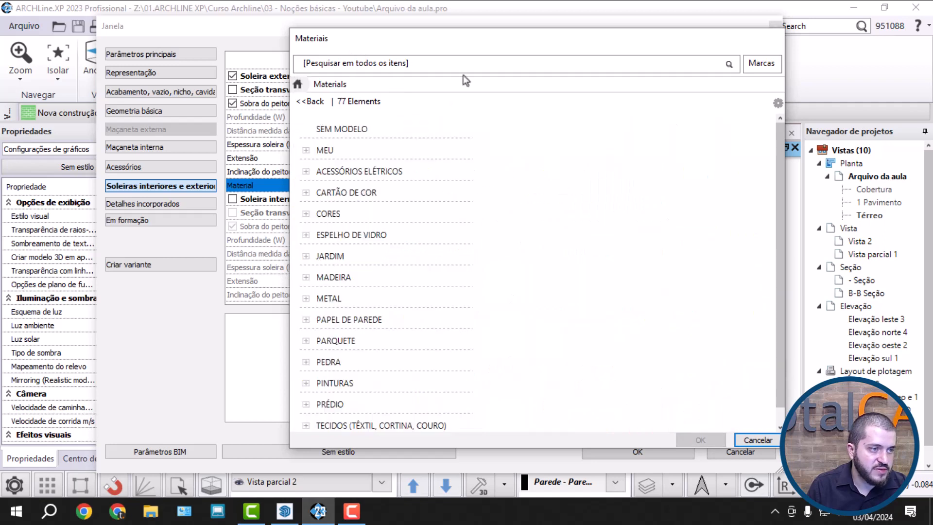
{"action": "scroll", "coordinate": [382, 319], "scroll_direction": "down", "scroll_amount": 2}
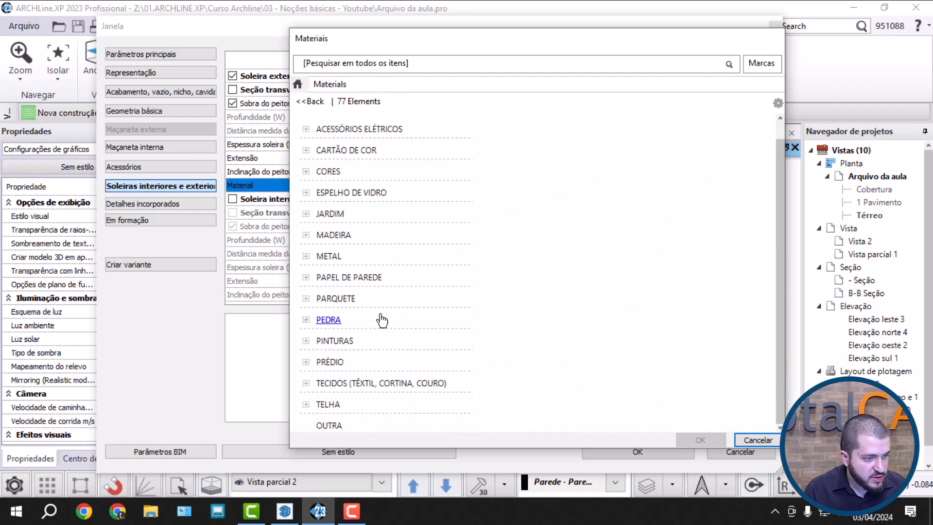
{"action": "scroll", "coordinate": [382, 320], "scroll_direction": "up", "scroll_amount": 2}
{"action": "left_click", "coordinate": [352, 361]}
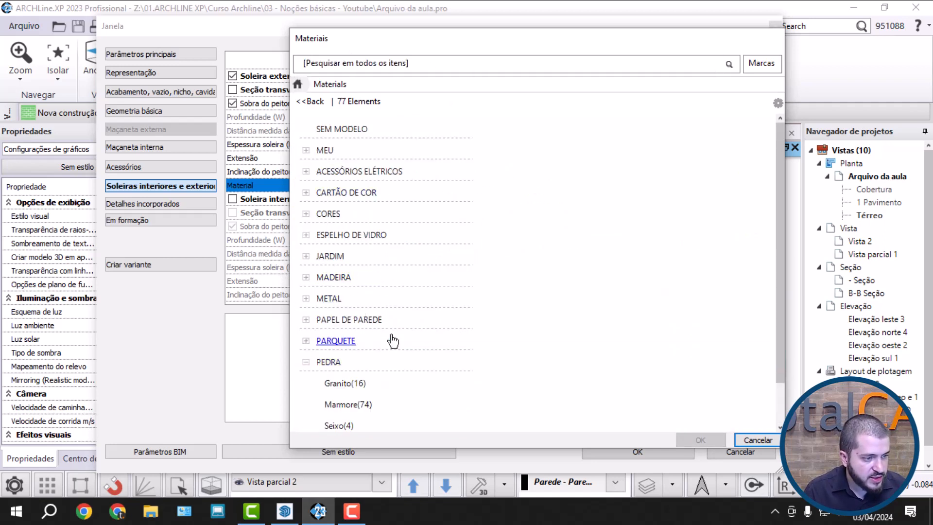
{"action": "scroll", "coordinate": [393, 341], "scroll_direction": "down", "scroll_amount": 3}
{"action": "left_click", "coordinate": [354, 321]}
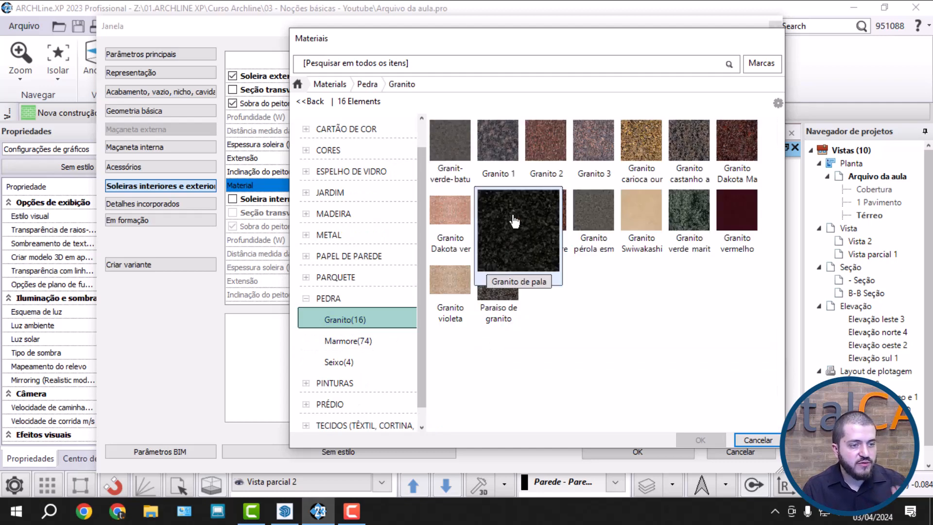
{"action": "left_click", "coordinate": [515, 222]}
{"action": "left_click", "coordinate": [700, 440]}
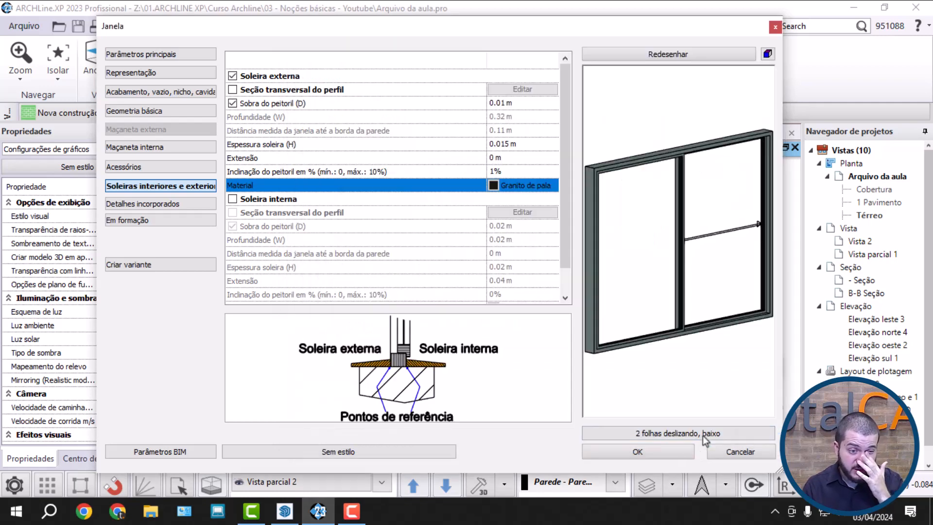
{"action": "left_click", "coordinate": [663, 449]}
Examine the granite exterior sill and the window frame at the cut wall from several angles.
{"action": "scroll", "coordinate": [528, 349], "scroll_direction": "up", "scroll_amount": 5}
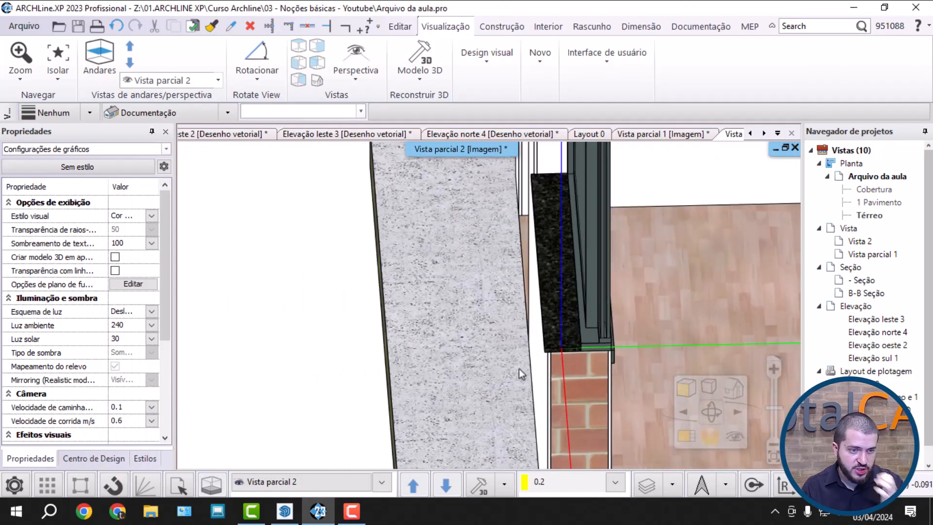
{"action": "scroll", "coordinate": [519, 368], "scroll_direction": "down", "scroll_amount": 6}
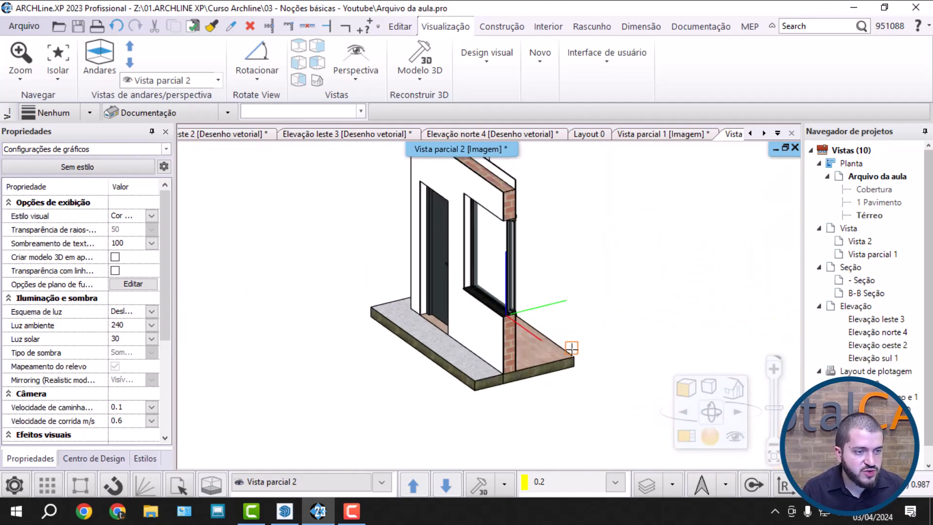
{"action": "scroll", "coordinate": [384, 318], "scroll_direction": "up", "scroll_amount": 4}
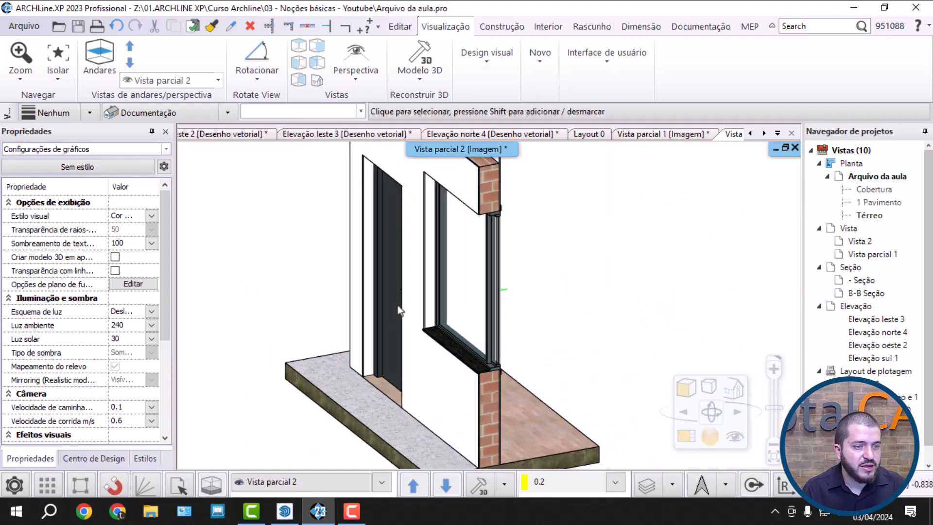
{"action": "scroll", "coordinate": [408, 318], "scroll_direction": "up", "scroll_amount": 3}
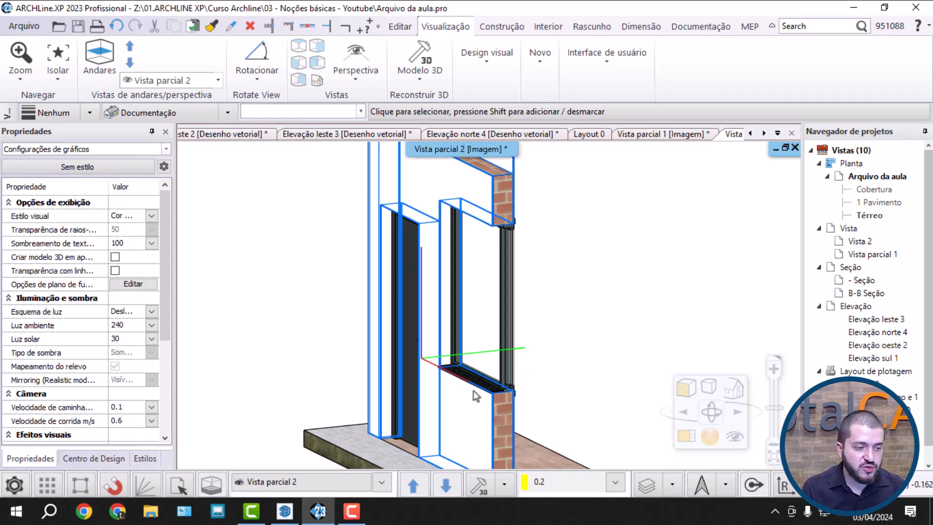
{"action": "scroll", "coordinate": [477, 397], "scroll_direction": "up", "scroll_amount": 6}
{"action": "scroll", "coordinate": [502, 296], "scroll_direction": "down", "scroll_amount": 10}
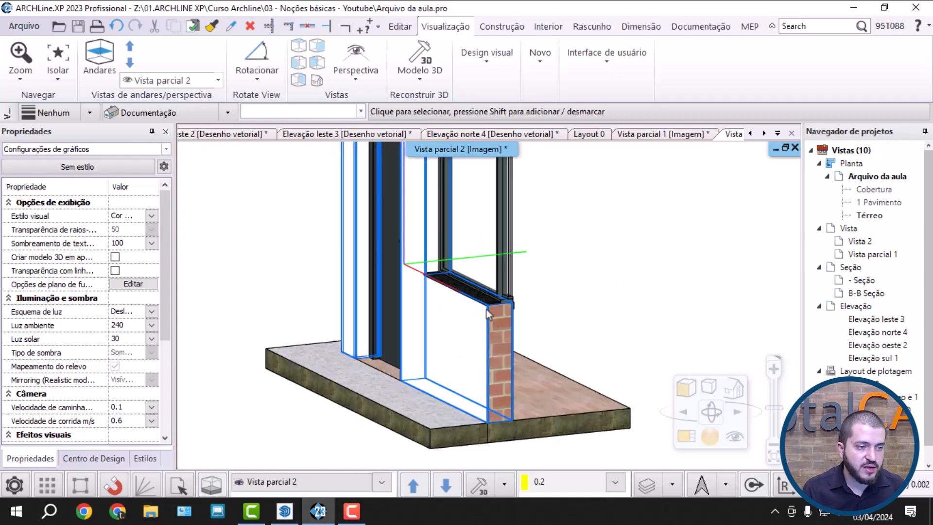
{"action": "scroll", "coordinate": [491, 291], "scroll_direction": "up", "scroll_amount": 5}
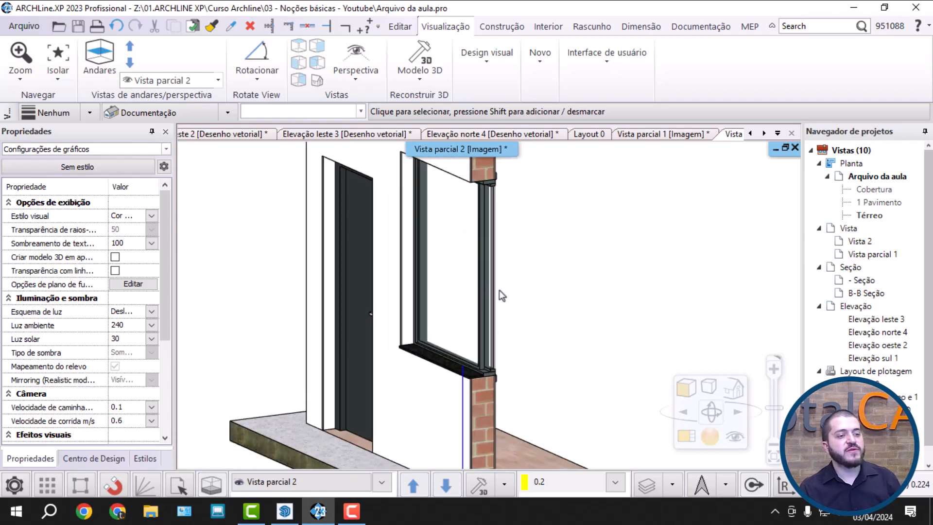
{"action": "scroll", "coordinate": [501, 371], "scroll_direction": "up", "scroll_amount": 2}
{"action": "scroll", "coordinate": [476, 331], "scroll_direction": "up", "scroll_amount": 5}
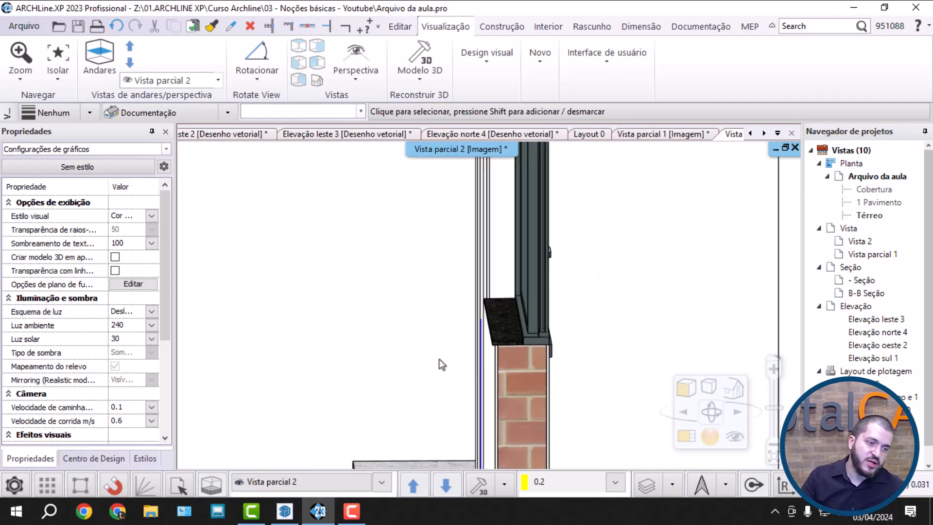
{"action": "middle_click_drag", "start_coordinate": [475, 324], "coordinate": [514, 305]}
{"action": "scroll", "coordinate": [535, 309], "scroll_direction": "down", "scroll_amount": 8}
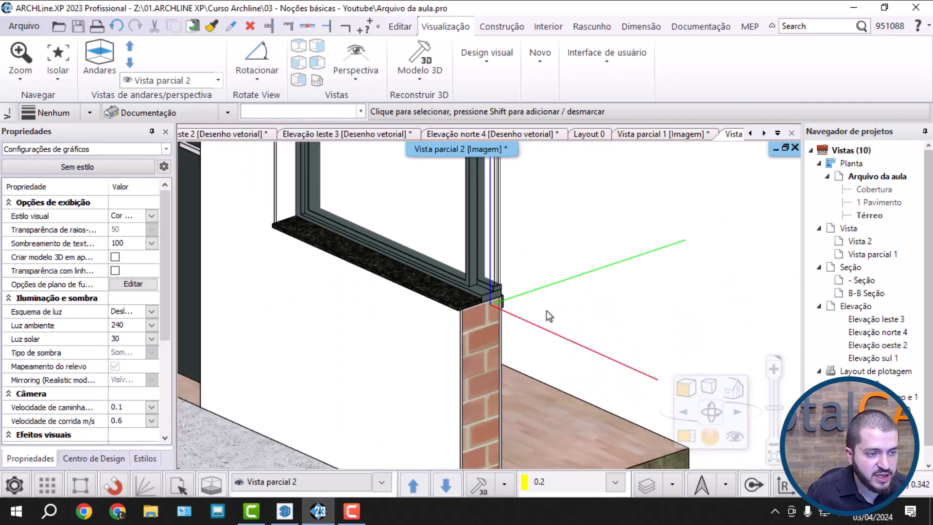
{"action": "scroll", "coordinate": [535, 313], "scroll_direction": "up", "scroll_amount": 2}
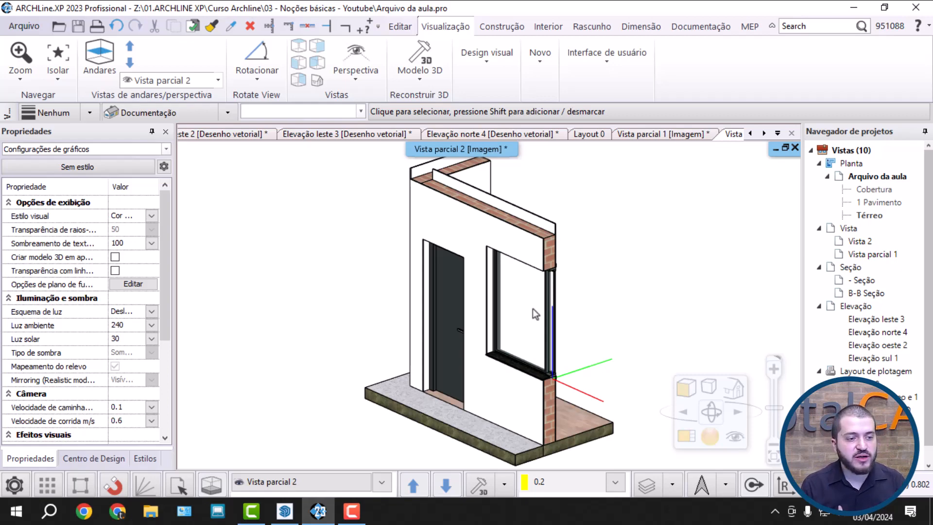
Enable lining and casing (Forro e arquitrave) on the door beside the window, with interior casing (Revestimento interno).
{"action": "left_click", "coordinate": [432, 292]}
{"action": "left_click", "coordinate": [467, 335]}
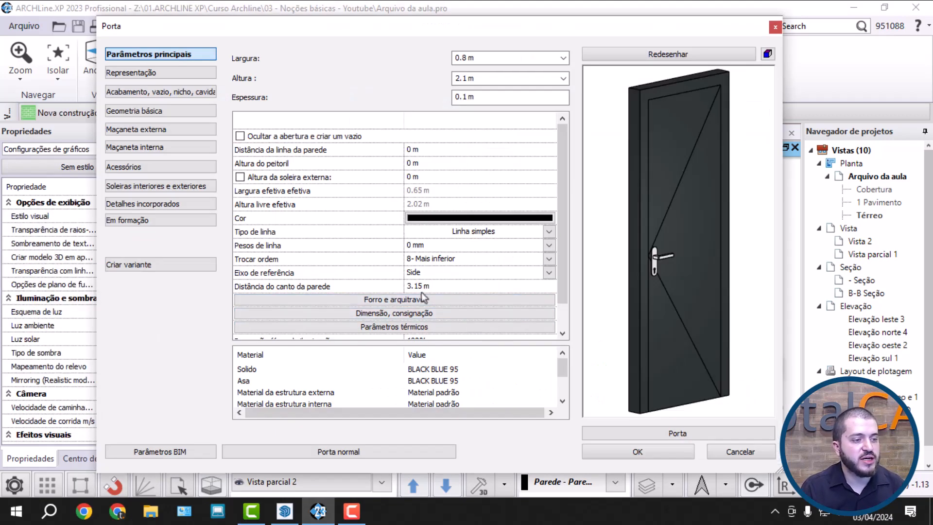
{"action": "left_click", "coordinate": [414, 299]}
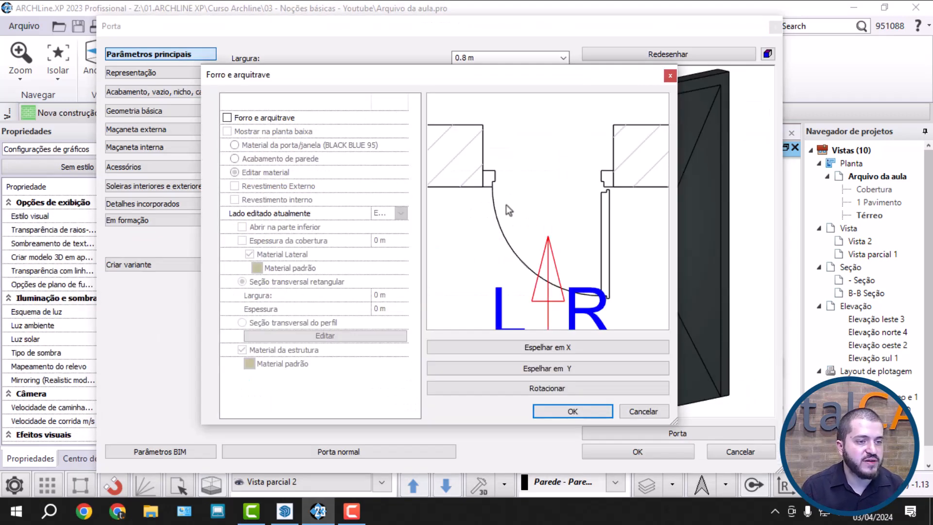
{"action": "left_click", "coordinate": [227, 119]}
{"action": "left_click", "coordinate": [227, 119]}
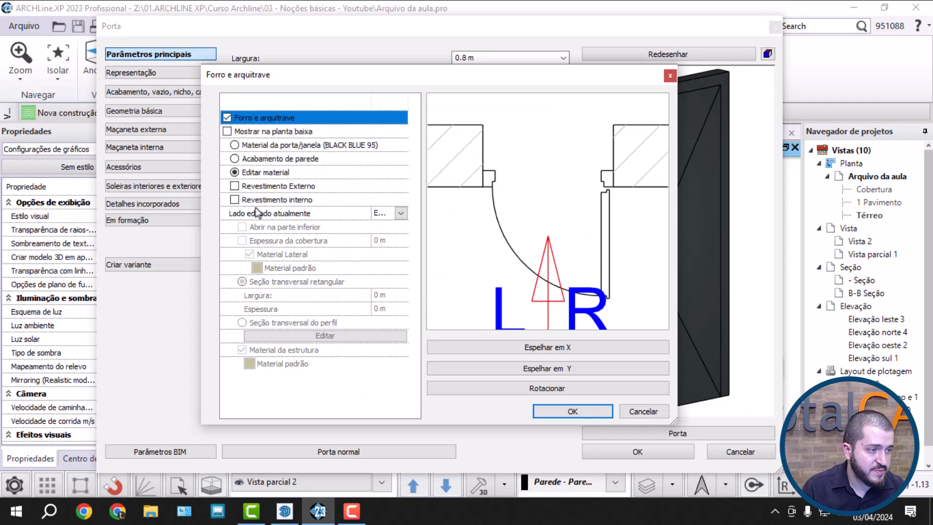
{"action": "left_click", "coordinate": [234, 200]}
Set the thickness (Espessura) of the door's interior (Interno) casing to 0.01 m and accept the casing settings.
{"action": "left_click", "coordinate": [400, 213]}
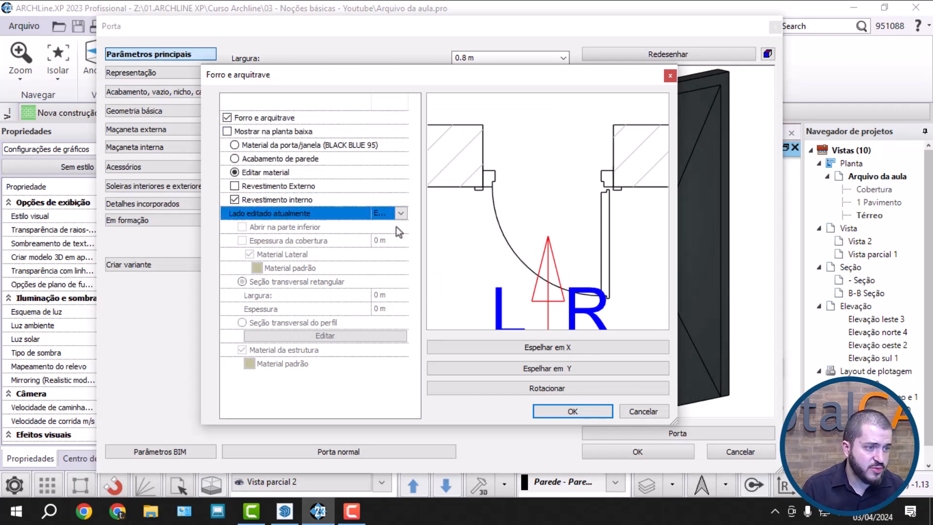
{"action": "left_click", "coordinate": [400, 213]}
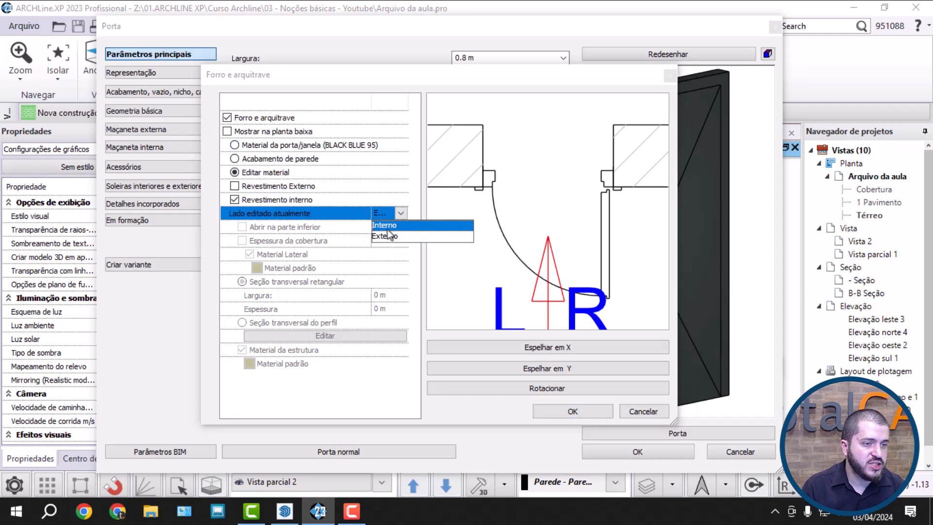
{"action": "left_click", "coordinate": [388, 225]}
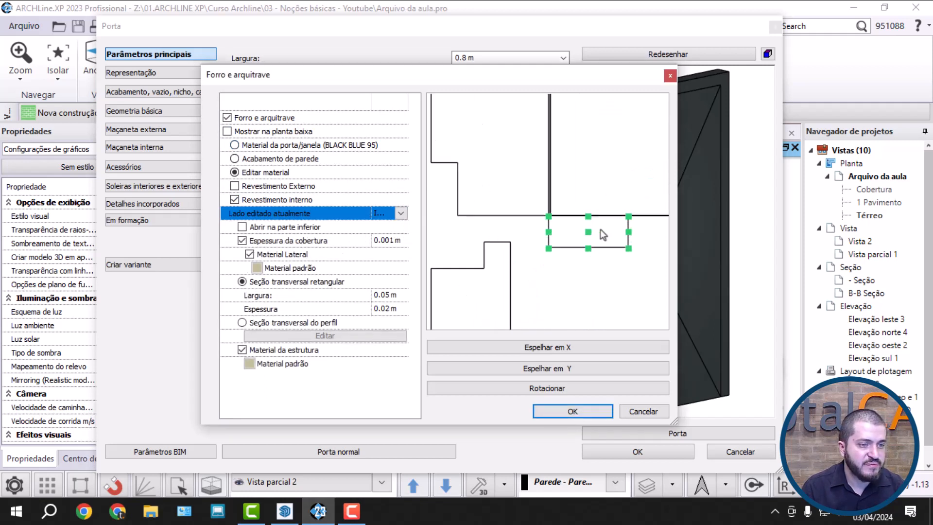
{"action": "left_click", "coordinate": [394, 310]}
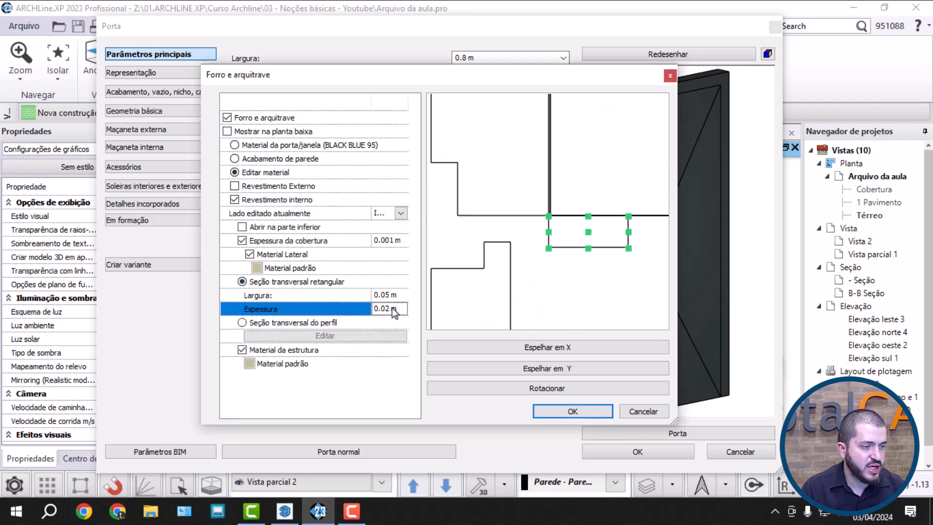
{"action": "double_click", "coordinate": [389, 308]}
{"action": "type", "text": "0.01"}
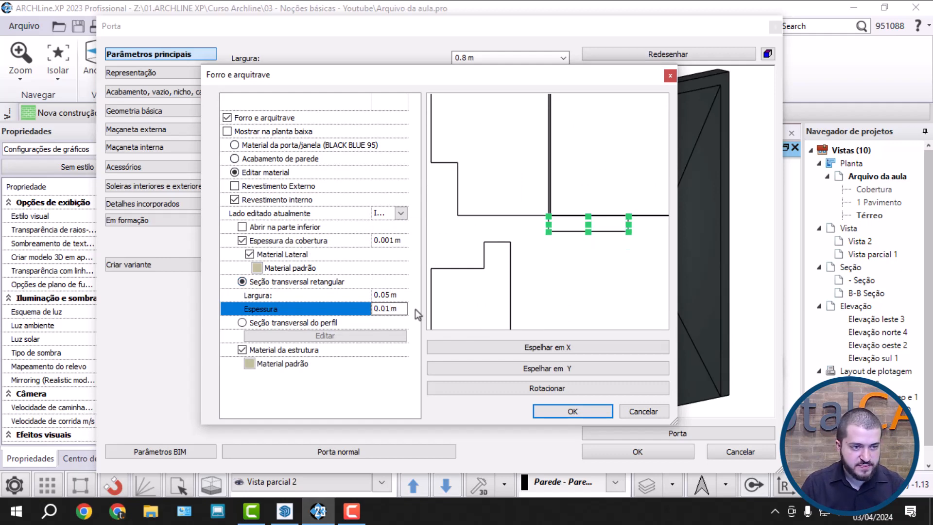
{"action": "left_click", "coordinate": [572, 411]}
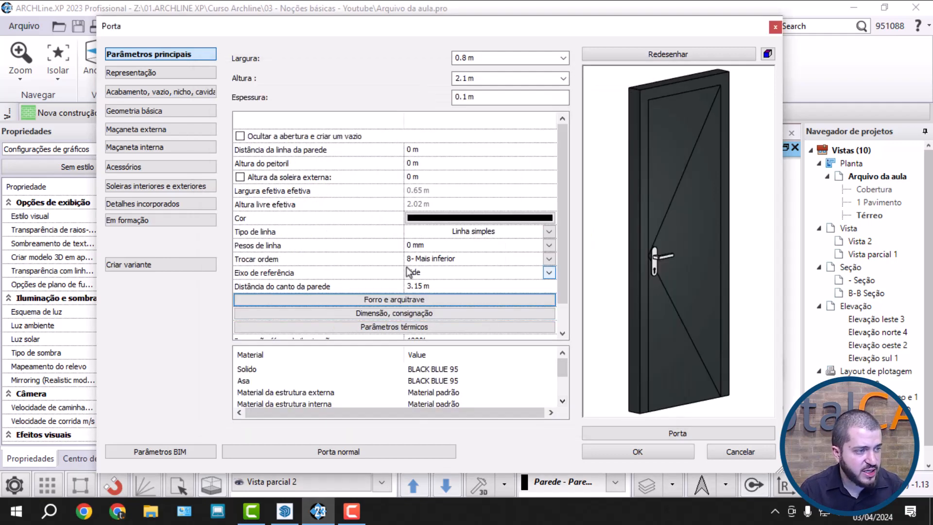
Set the door's surrounding frame width (Largura do quadro ao redor) and leaf thickness both to 0.03 and apply them.
{"action": "left_click", "coordinate": [155, 116]}
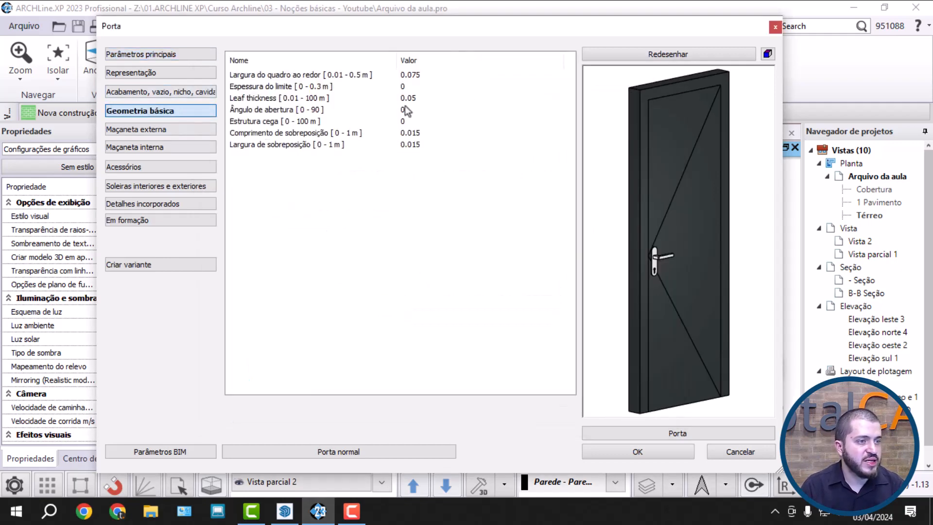
{"action": "left_click", "coordinate": [434, 75]}
{"action": "left_click_drag", "start_coordinate": [435, 77], "coordinate": [408, 73]}
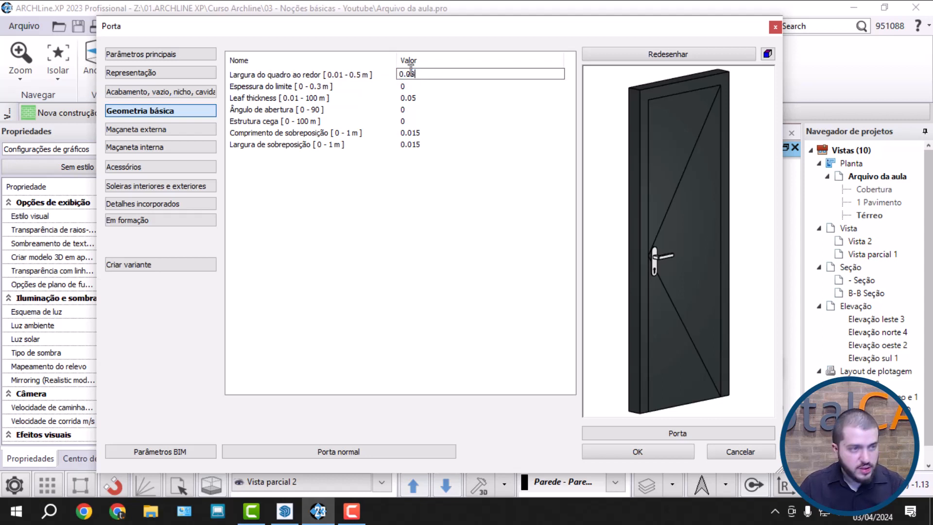
{"action": "left_click", "coordinate": [425, 101]}
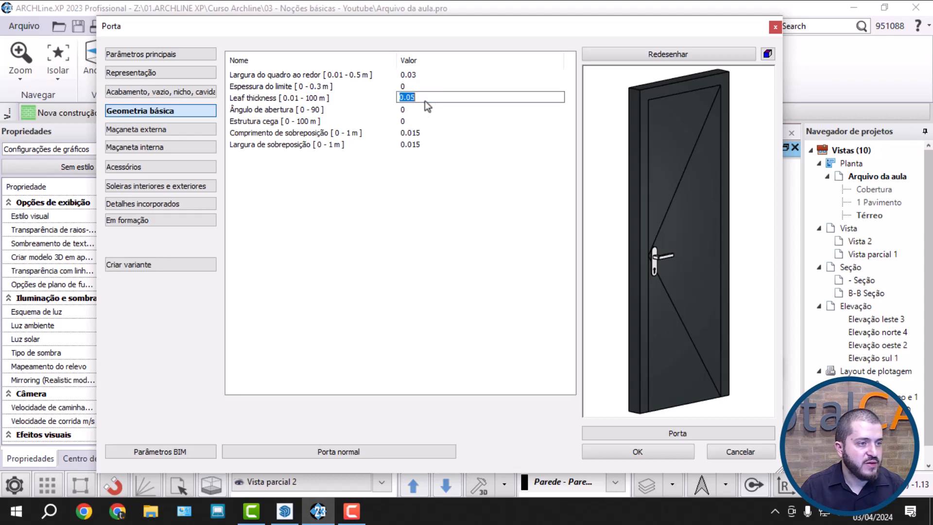
{"action": "left_click", "coordinate": [432, 97]}
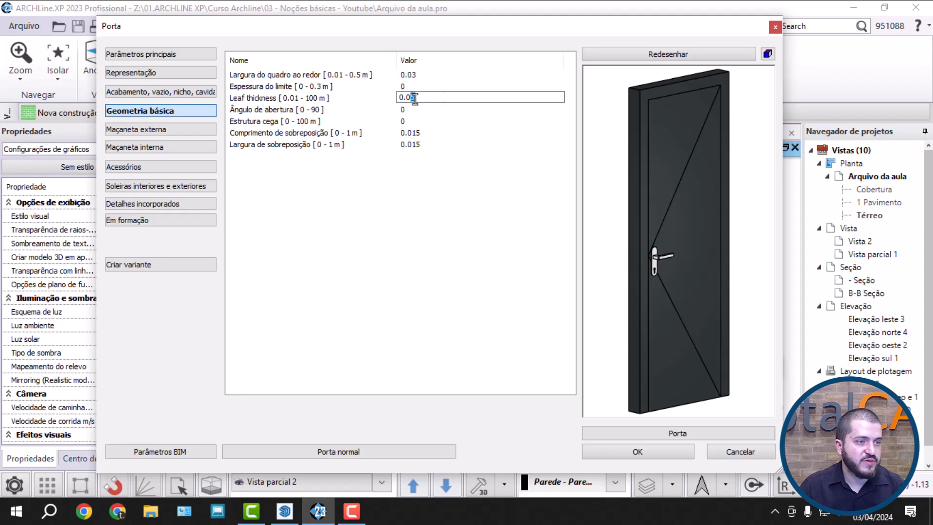
{"action": "left_click", "coordinate": [637, 56]}
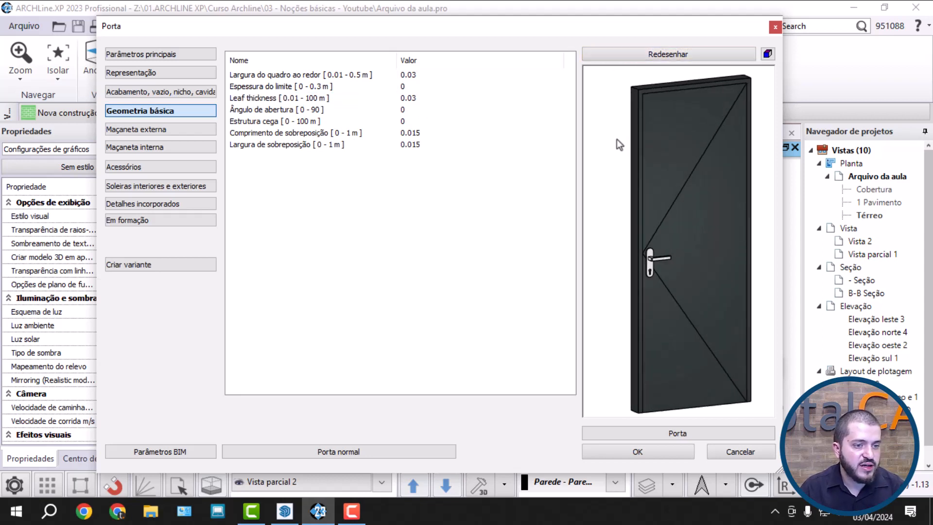
{"action": "left_click", "coordinate": [640, 451]}
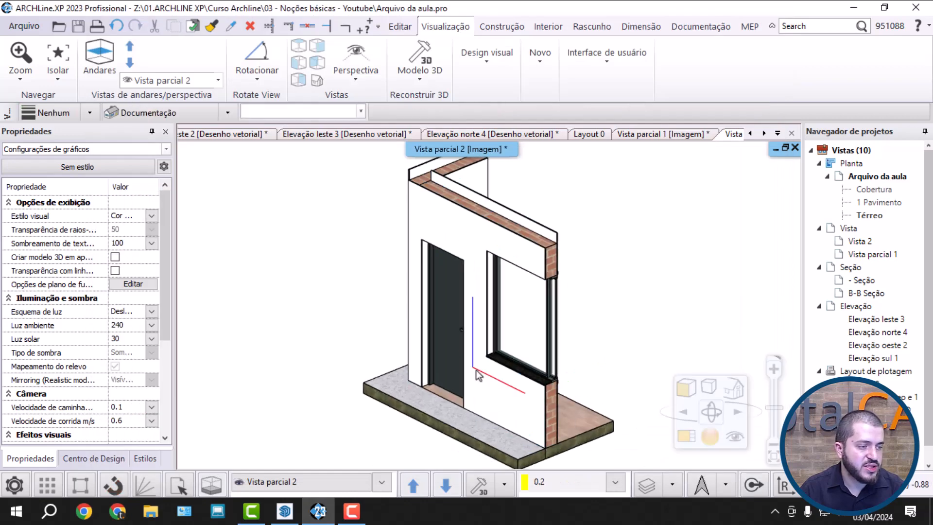
Switch from the cut 3D view to the Térreo floor plan and show the living room window.
{"action": "scroll", "coordinate": [510, 336], "scroll_direction": "up", "scroll_amount": 1}
{"action": "middle_click_drag", "start_coordinate": [510, 336], "coordinate": [491, 325]}
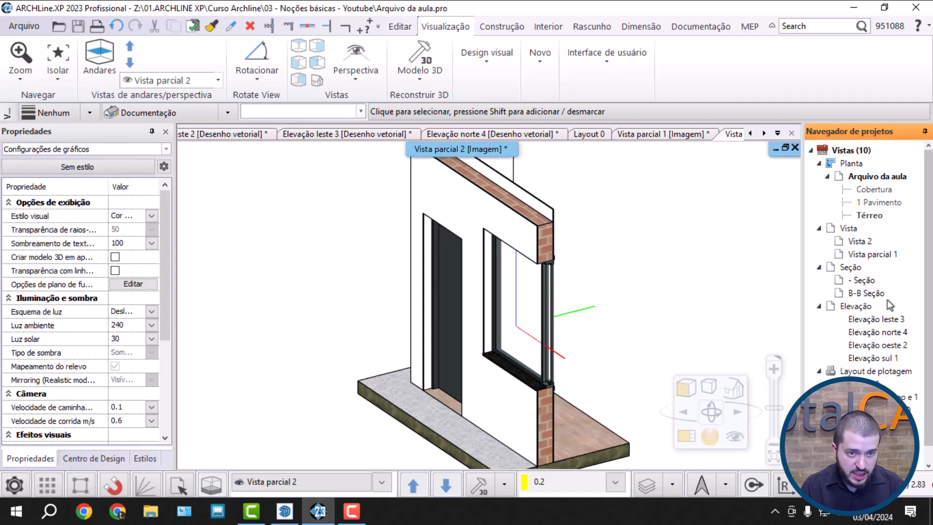
{"action": "double_click", "coordinate": [875, 217]}
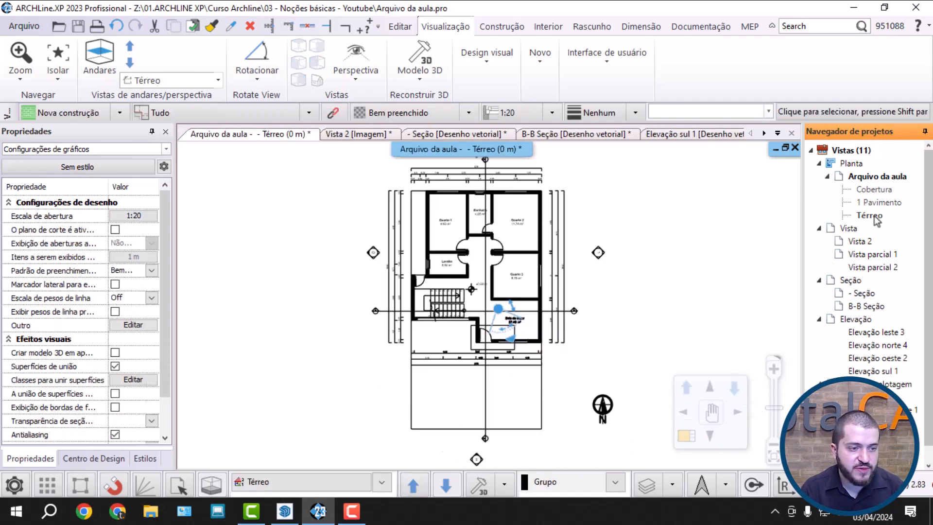
{"action": "scroll", "coordinate": [541, 304], "scroll_direction": "up", "scroll_amount": 5}
{"action": "scroll", "coordinate": [541, 304], "scroll_direction": "up", "scroll_amount": 5}
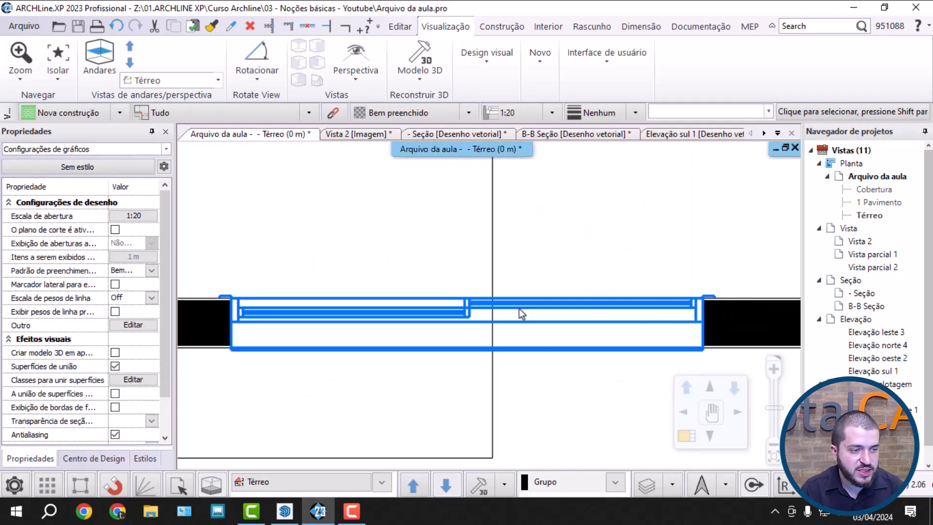
{"action": "scroll", "coordinate": [495, 350], "scroll_direction": "down", "scroll_amount": 1}
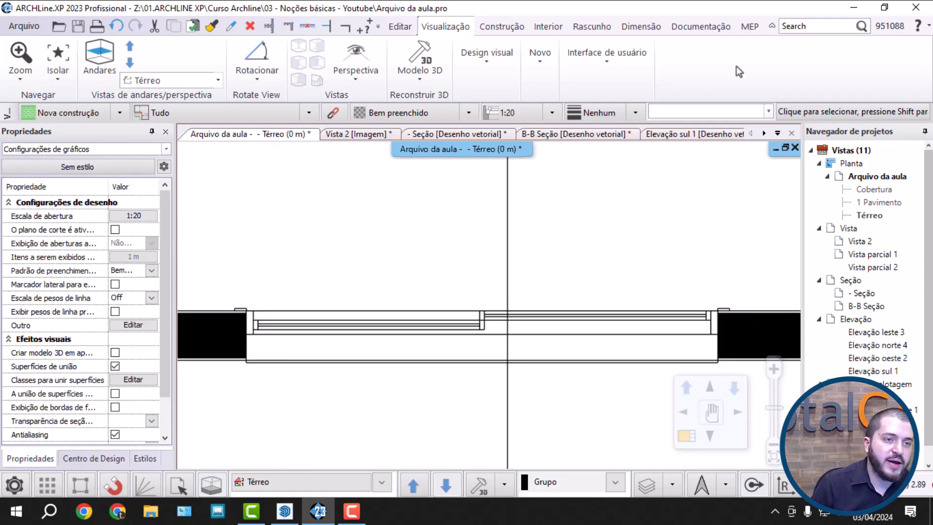
Add window dimensions to all windows of the Térreo plan at once and inspect them in Sala de estar and Quarto 3.
{"action": "left_click", "coordinate": [656, 29]}
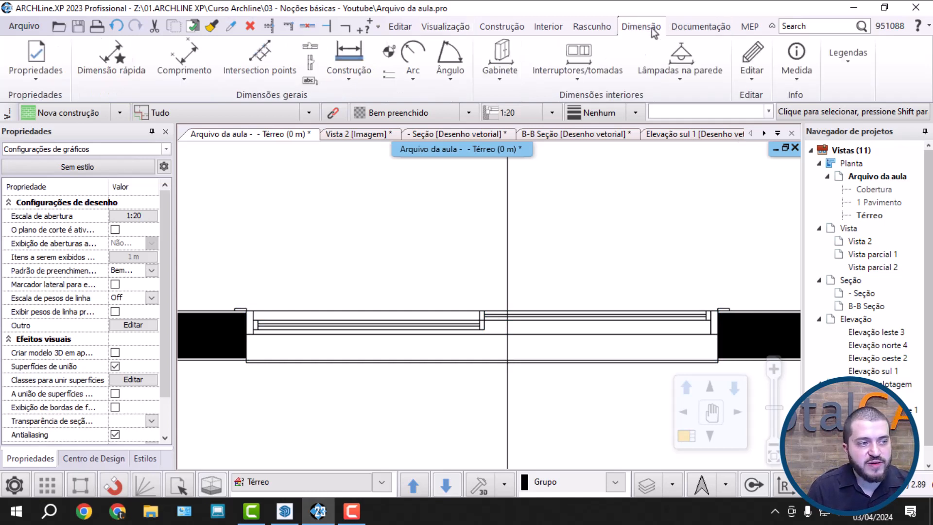
{"action": "left_click", "coordinate": [354, 82]}
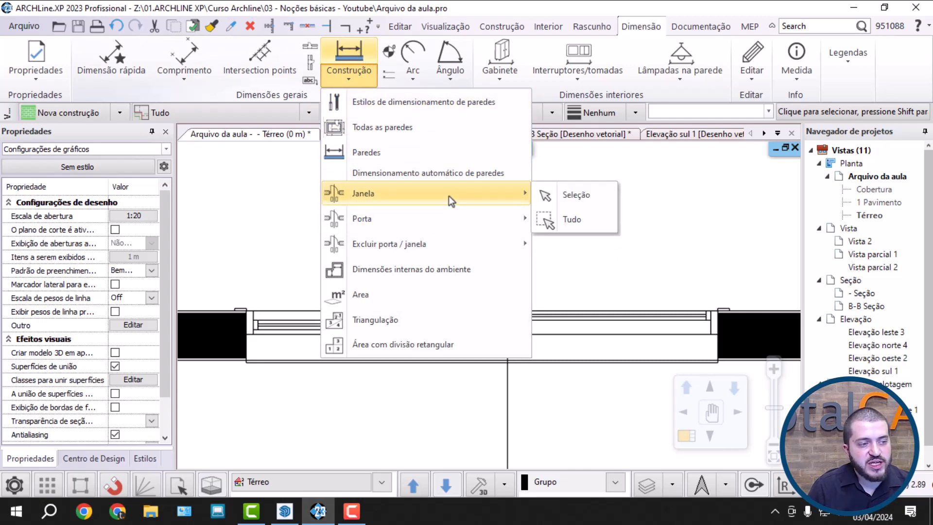
{"action": "mouse_move", "coordinate": [448, 213]}
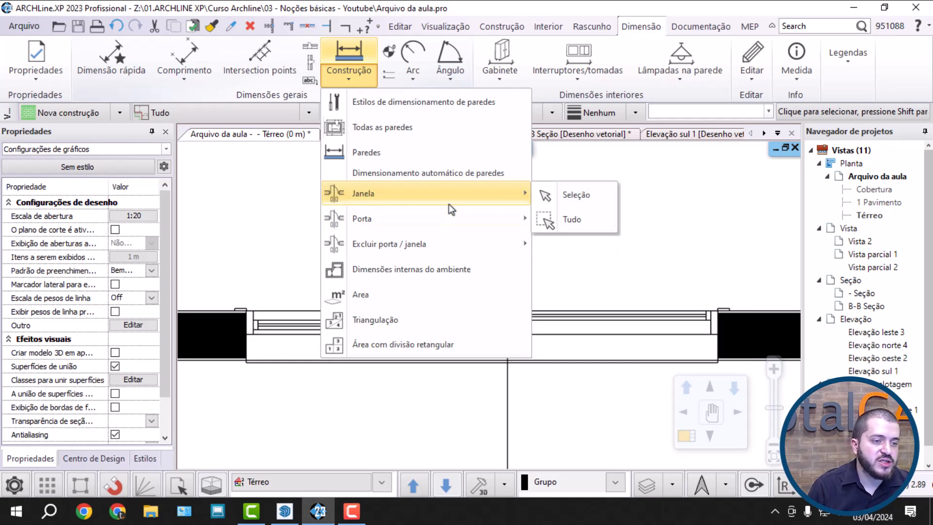
{"action": "left_click", "coordinate": [582, 222]}
{"action": "scroll", "coordinate": [559, 282], "scroll_direction": "down", "scroll_amount": 4}
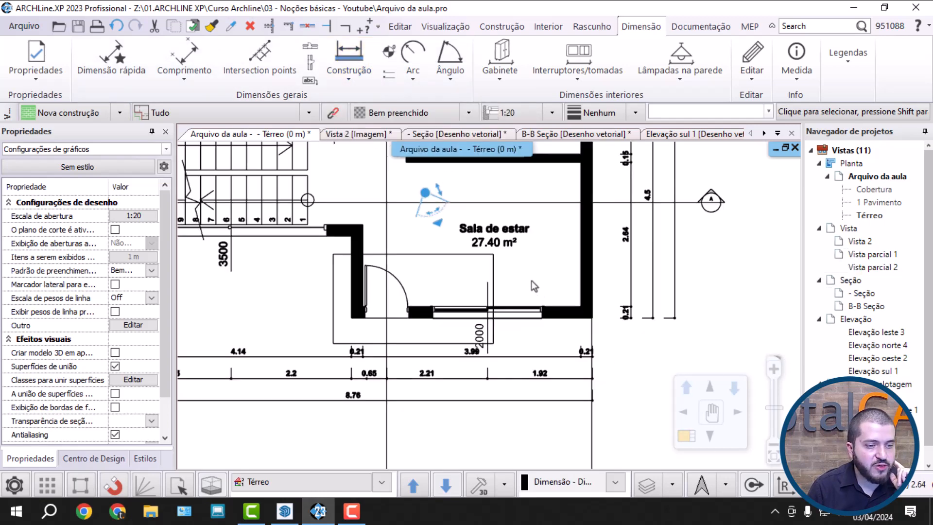
{"action": "middle_click_drag", "start_coordinate": [531, 281], "coordinate": [471, 390]}
{"action": "middle_click_drag", "start_coordinate": [498, 269], "coordinate": [480, 401]}
{"action": "scroll", "coordinate": [538, 309], "scroll_direction": "up", "scroll_amount": 2}
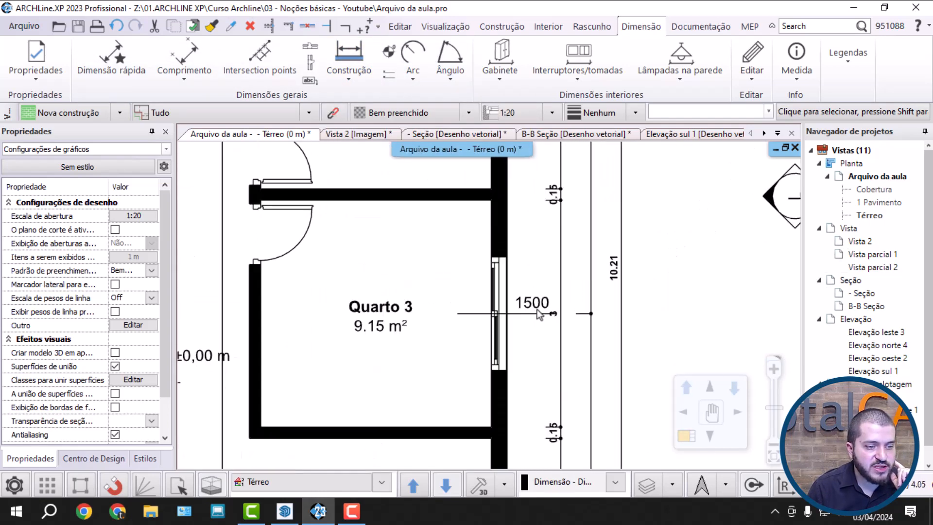
{"action": "scroll", "coordinate": [538, 309], "scroll_direction": "up", "scroll_amount": 4}
Remove all door and window dimensions from the Térreo plan at once (Excluir porta / janela, Tudo).
{"action": "left_click", "coordinate": [352, 78]}
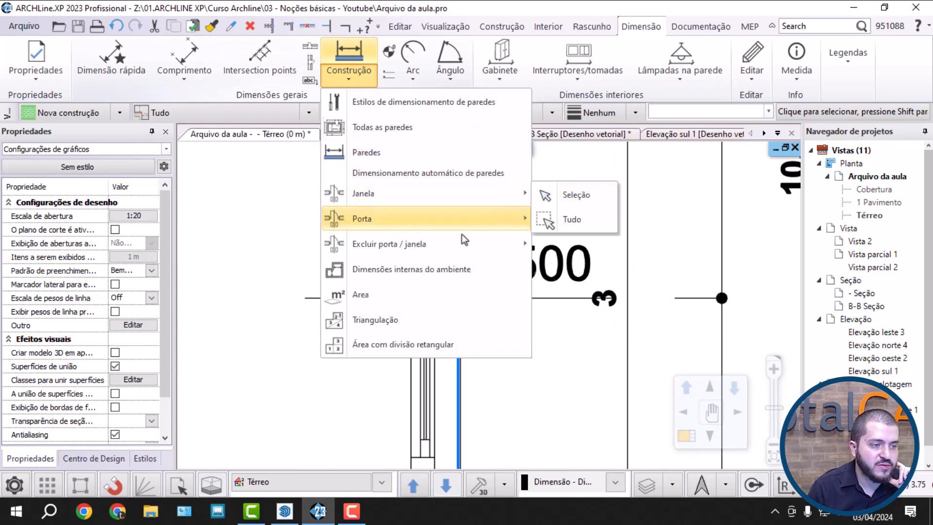
{"action": "left_click", "coordinate": [564, 269]}
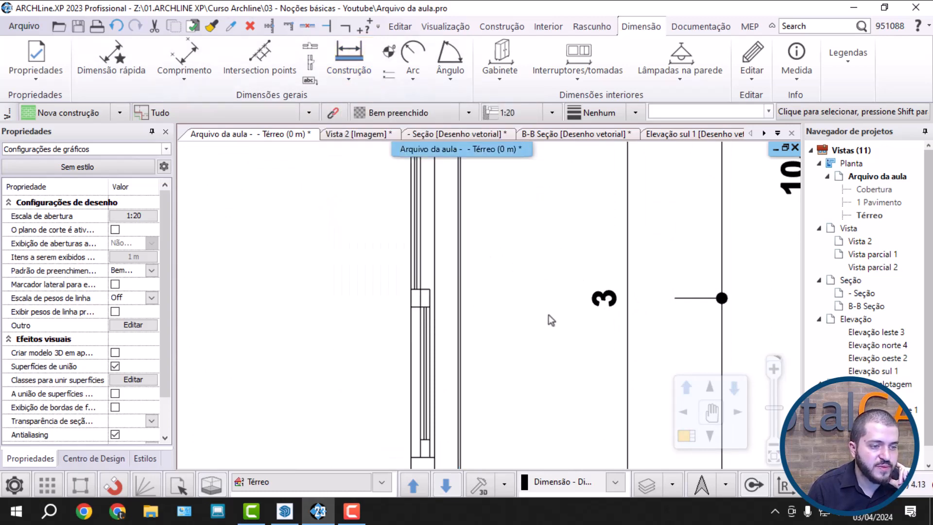
{"action": "scroll", "coordinate": [548, 314], "scroll_direction": "down", "scroll_amount": 5}
{"action": "scroll", "coordinate": [506, 346], "scroll_direction": "up", "scroll_amount": 8}
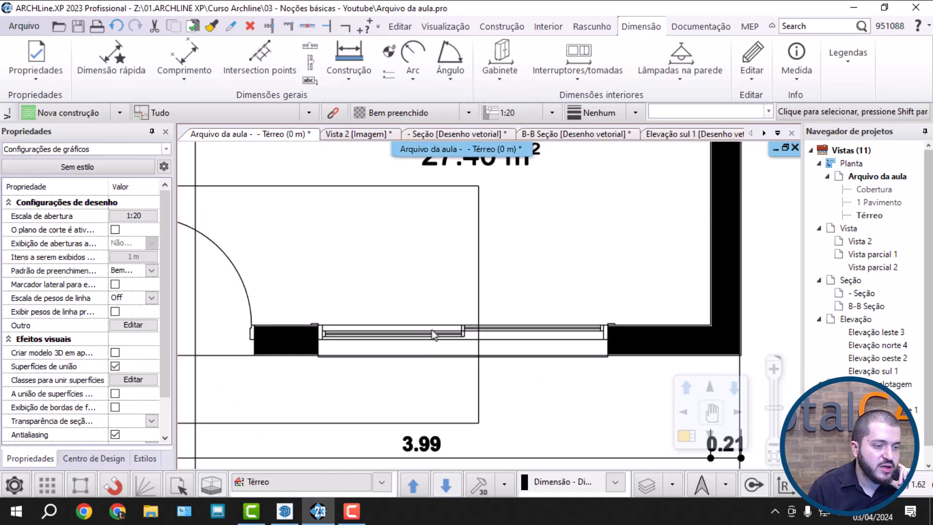
{"action": "scroll", "coordinate": [435, 335], "scroll_direction": "up", "scroll_amount": 2}
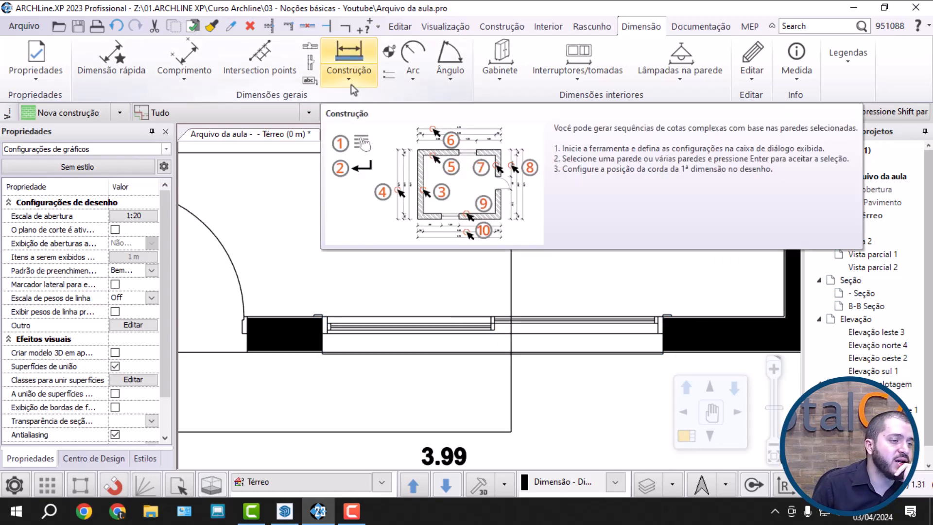
Add a window dimension only to the living room window, using the individual selection option (Janela, Seleção).
{"action": "left_click", "coordinate": [351, 85]}
{"action": "mouse_move", "coordinate": [373, 236]}
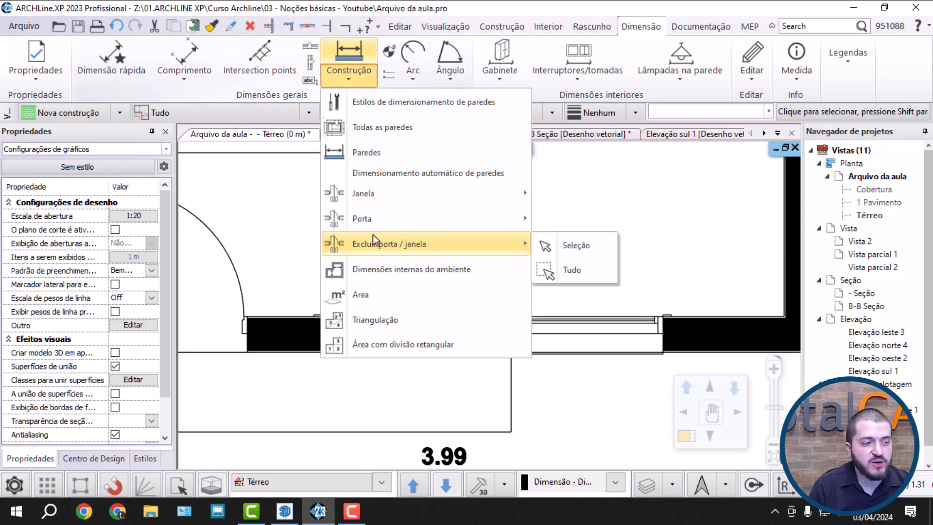
{"action": "mouse_move", "coordinate": [396, 195]}
{"action": "left_click", "coordinate": [600, 194]}
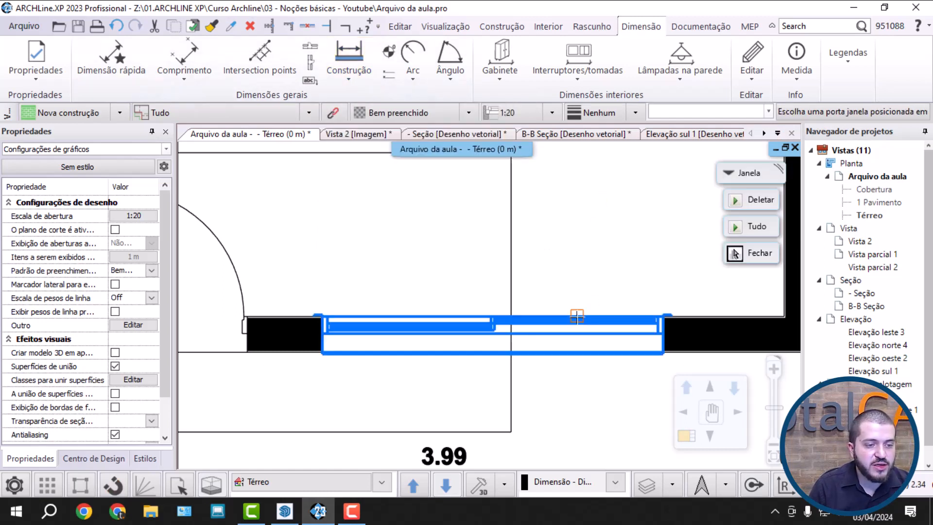
{"action": "left_click", "coordinate": [559, 327]}
{"action": "scroll", "coordinate": [549, 387], "scroll_direction": "up", "scroll_amount": 1}
{"action": "middle_click_drag", "start_coordinate": [549, 388], "coordinate": [542, 264]}
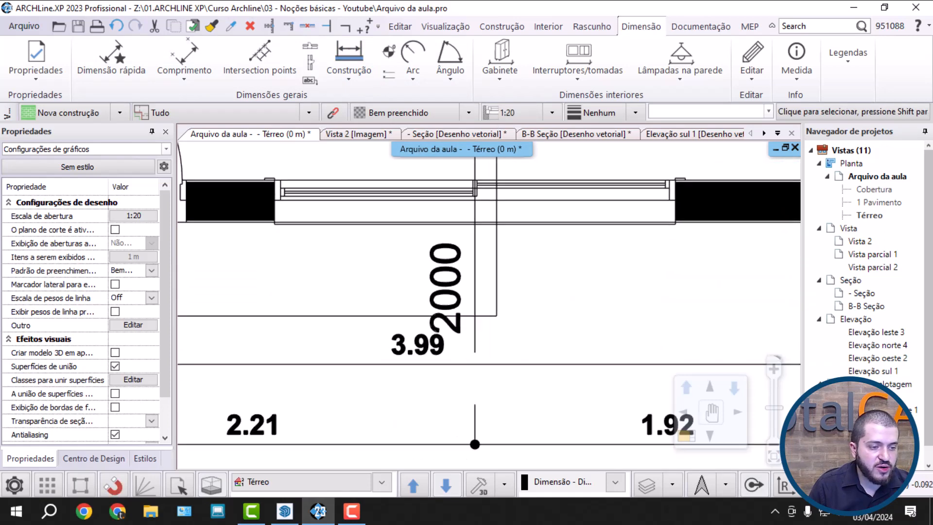
Select the living room window's dimension below the wall and remove it from the plan.
{"action": "left_click", "coordinate": [453, 288]}
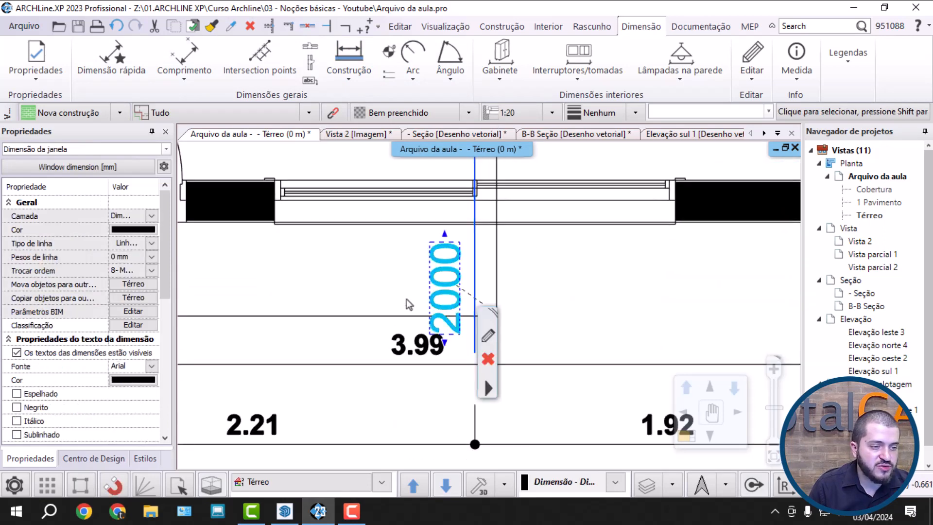
{"action": "left_click", "coordinate": [572, 273]}
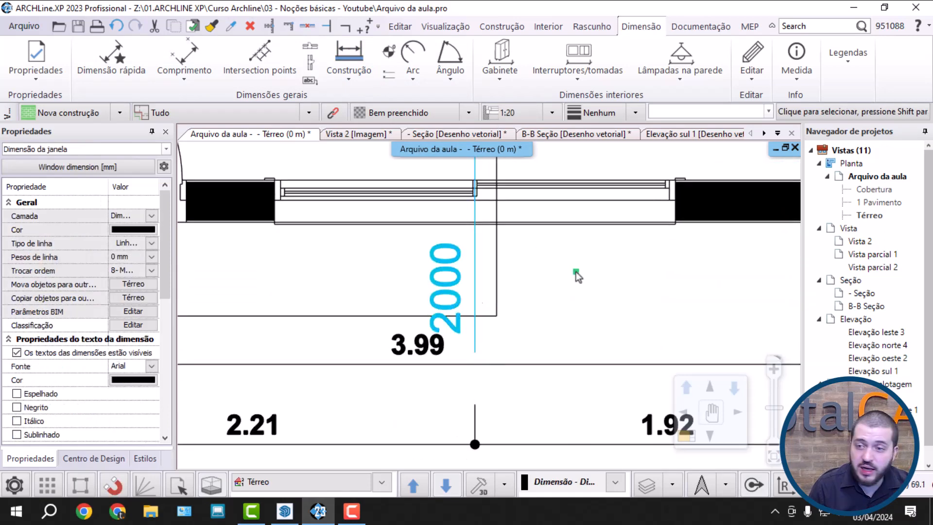
{"action": "left_click", "coordinate": [480, 287]}
{"action": "scroll", "coordinate": [567, 249], "scroll_direction": "down", "scroll_amount": 3}
{"action": "scroll", "coordinate": [564, 363], "scroll_direction": "down", "scroll_amount": 1}
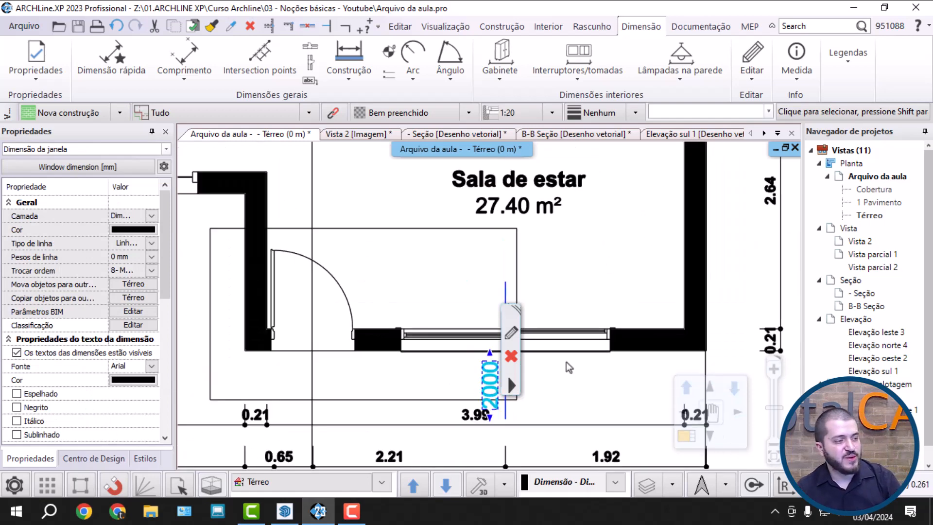
{"action": "middle_click_drag", "start_coordinate": [567, 365], "coordinate": [538, 340]}
{"action": "scroll", "coordinate": [477, 343], "scroll_direction": "up", "scroll_amount": 1}
{"action": "key", "text": "Escape"}
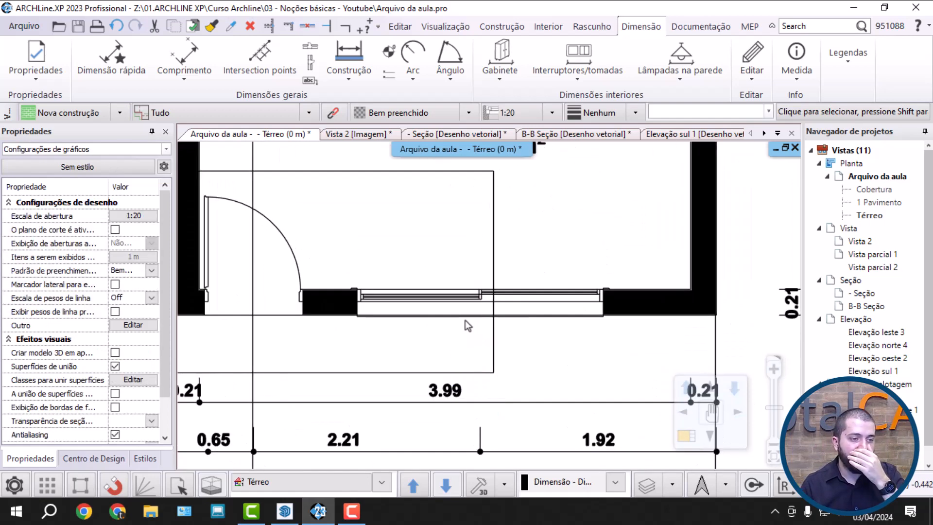
In the living room window's dimension style, disable visible parameters (Parâmetros visíveis) and enable Associe uma dimensão à abertura.
{"action": "scroll", "coordinate": [458, 300], "scroll_direction": "up", "scroll_amount": 2}
{"action": "left_click", "coordinate": [458, 301]}
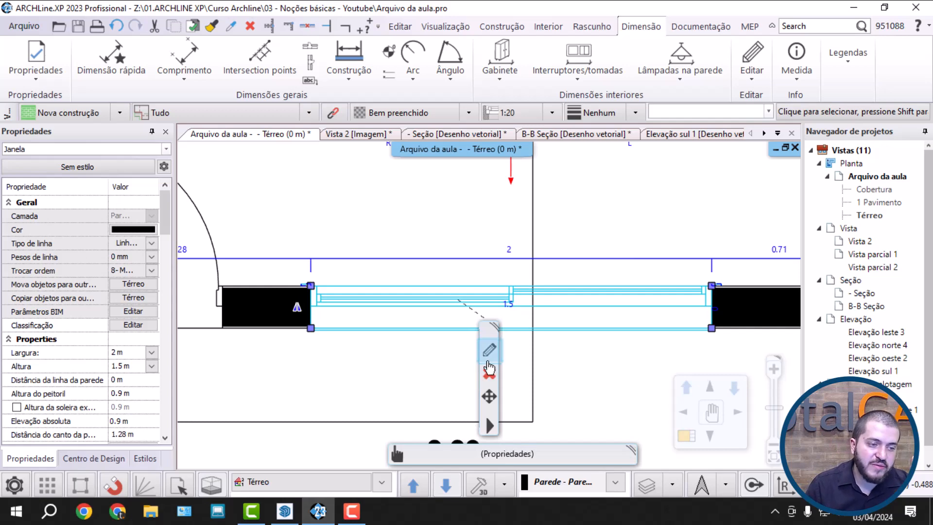
{"action": "left_click", "coordinate": [490, 352]}
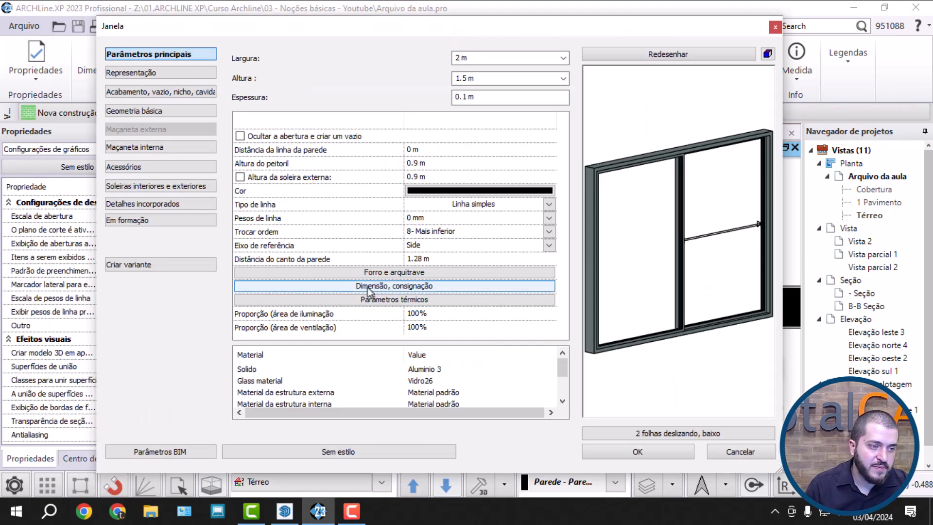
{"action": "left_click", "coordinate": [412, 288]}
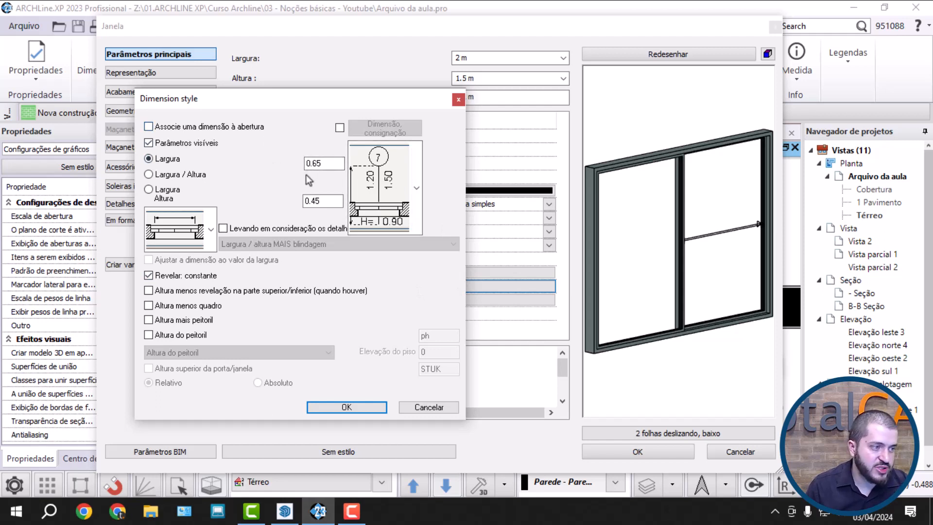
{"action": "left_click", "coordinate": [223, 146]}
{"action": "left_click", "coordinate": [199, 145]}
{"action": "left_click", "coordinate": [168, 144]}
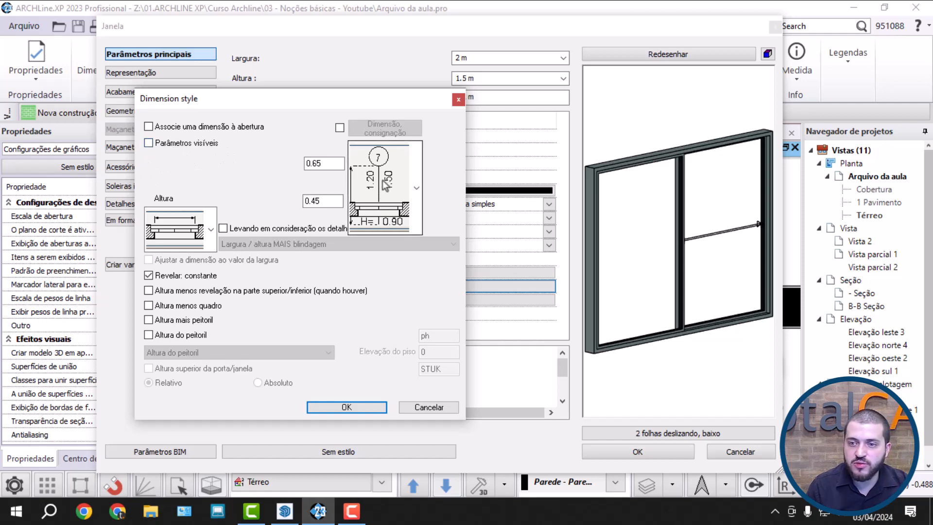
{"action": "left_click", "coordinate": [149, 127]}
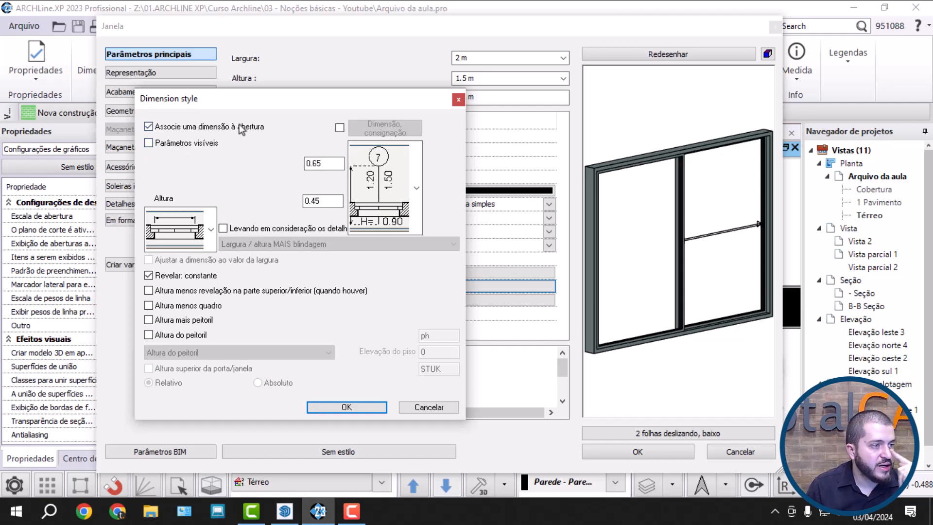
Enable the window's annotation (Dimensão, consignação), set its primary information to $n and redraw the preview.
{"action": "left_click", "coordinate": [339, 127]}
{"action": "left_click", "coordinate": [385, 129]}
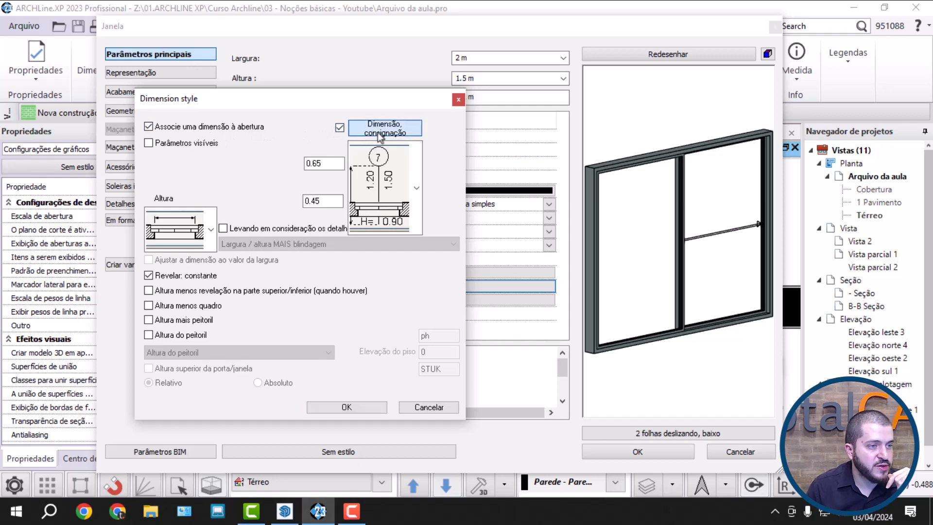
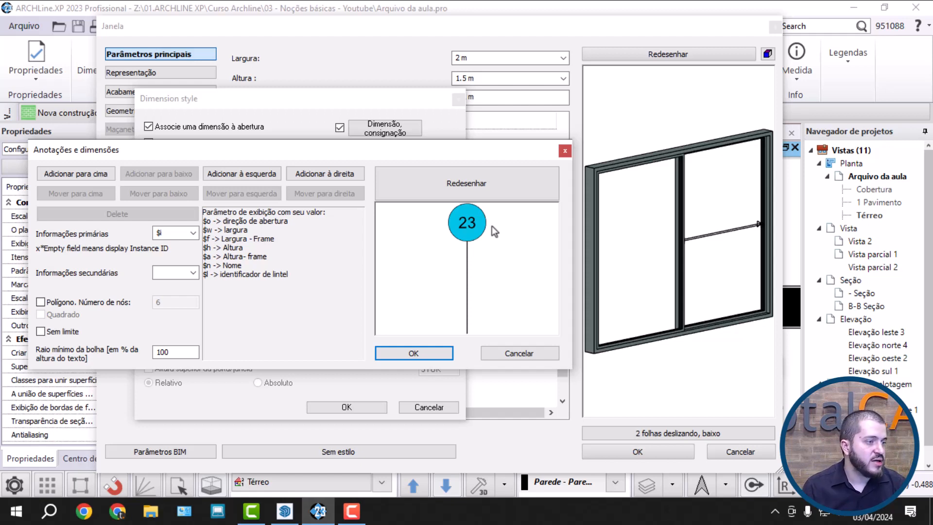
{"action": "left_click", "coordinate": [193, 233]}
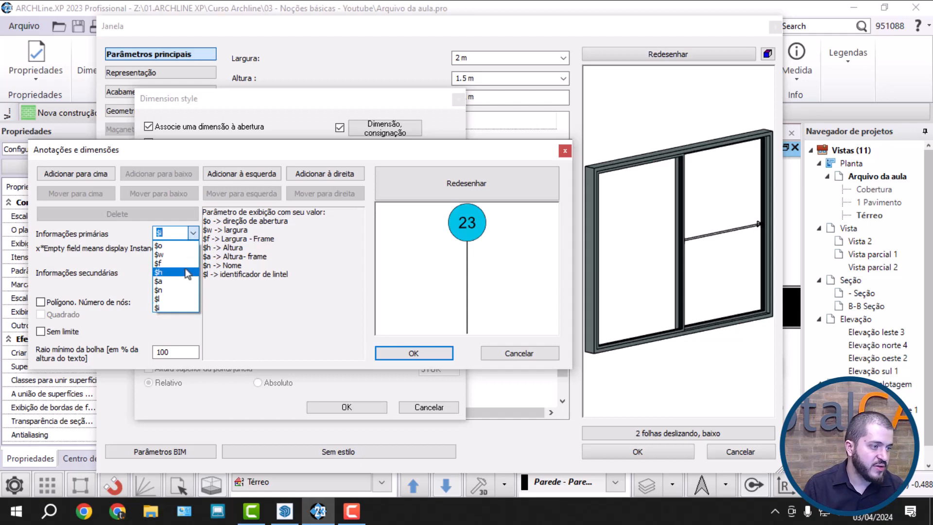
{"action": "left_click", "coordinate": [167, 291]}
{"action": "left_click", "coordinate": [457, 192]}
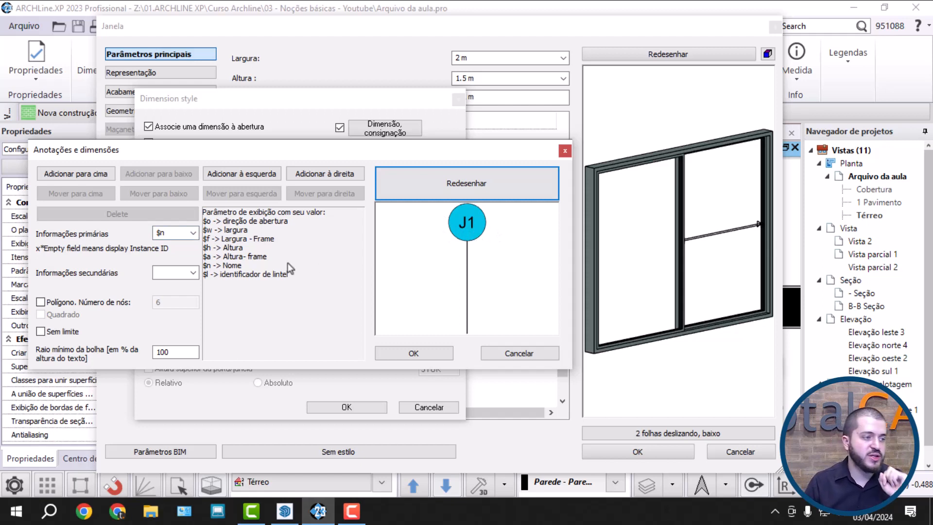
Try $f as the annotation's secondary information, clear that field again and accept the annotation settings.
{"action": "left_click", "coordinate": [194, 273]}
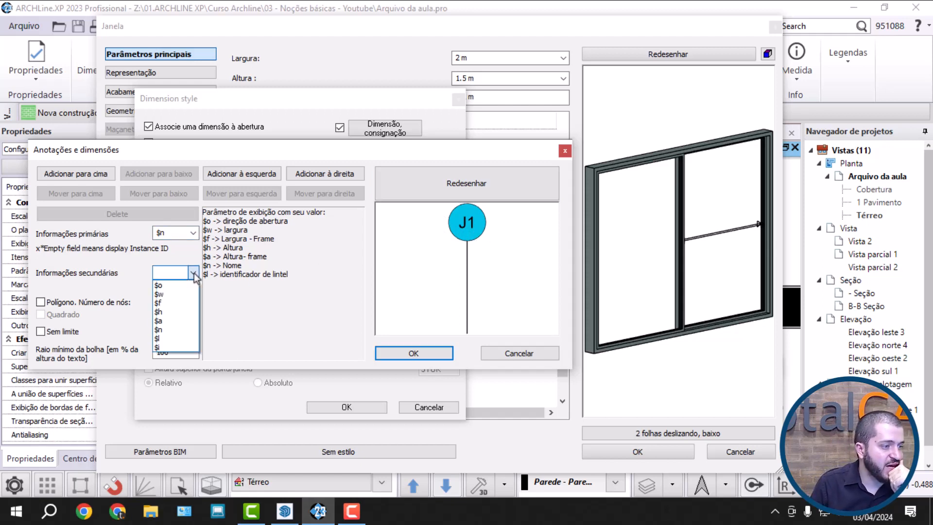
{"action": "left_click", "coordinate": [186, 303]}
{"action": "left_click", "coordinate": [415, 191]}
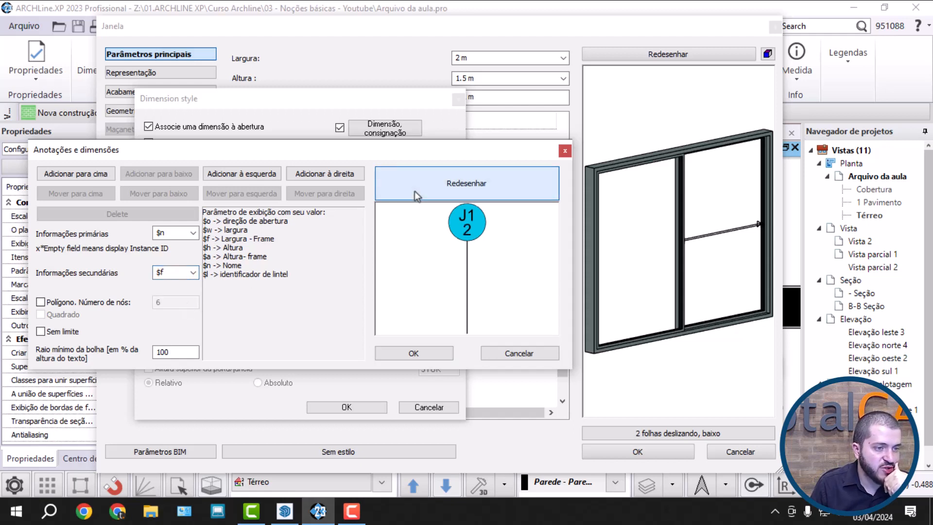
{"action": "left_click", "coordinate": [193, 273]}
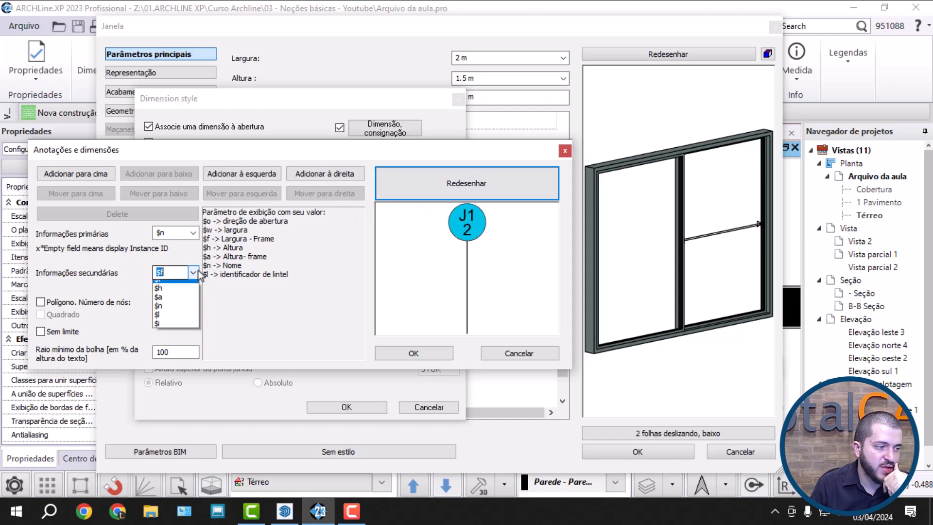
{"action": "left_click", "coordinate": [170, 276]}
{"action": "key", "text": "Delete"}
{"action": "key", "text": "Return"}
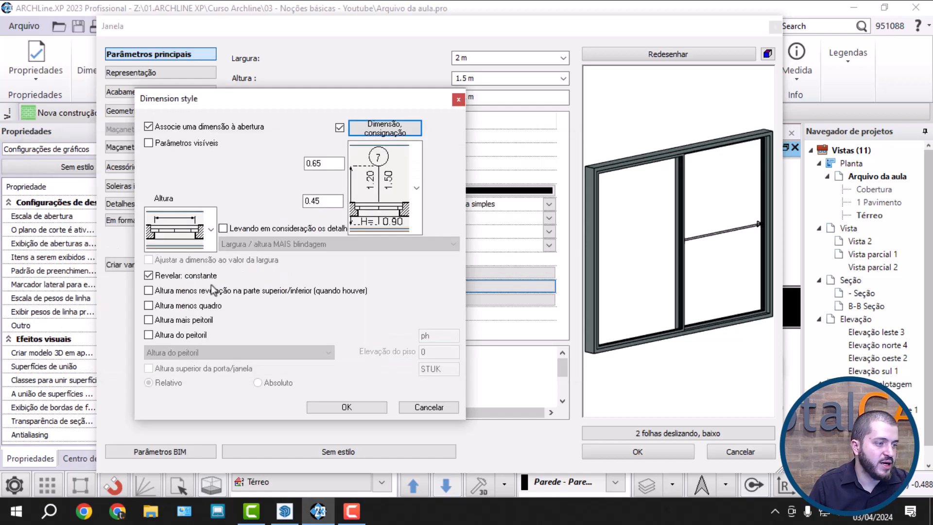
Reopen the window's annotation settings and enable a polygon bubble (Polígono) with 6 nodes.
{"action": "left_click", "coordinate": [386, 132]}
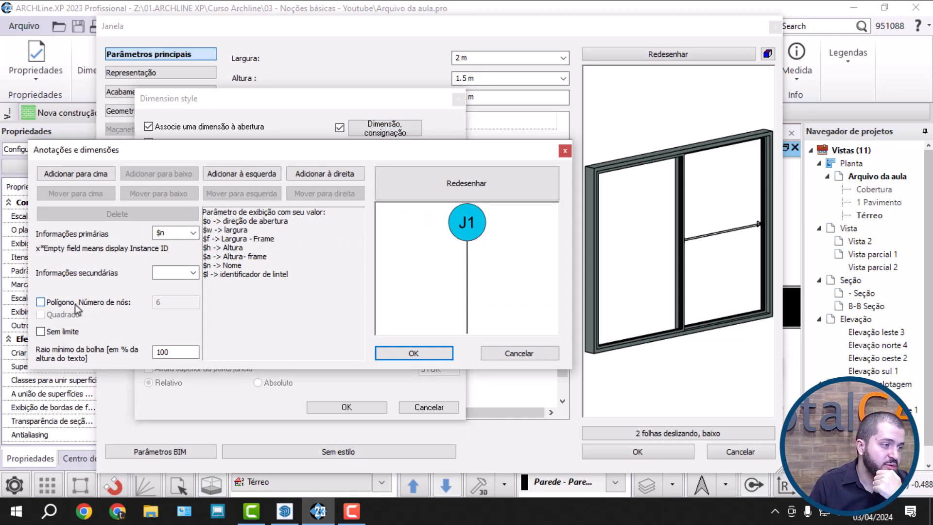
{"action": "left_click", "coordinate": [40, 302]}
{"action": "scroll", "coordinate": [446, 243], "scroll_direction": "up", "scroll_amount": 2}
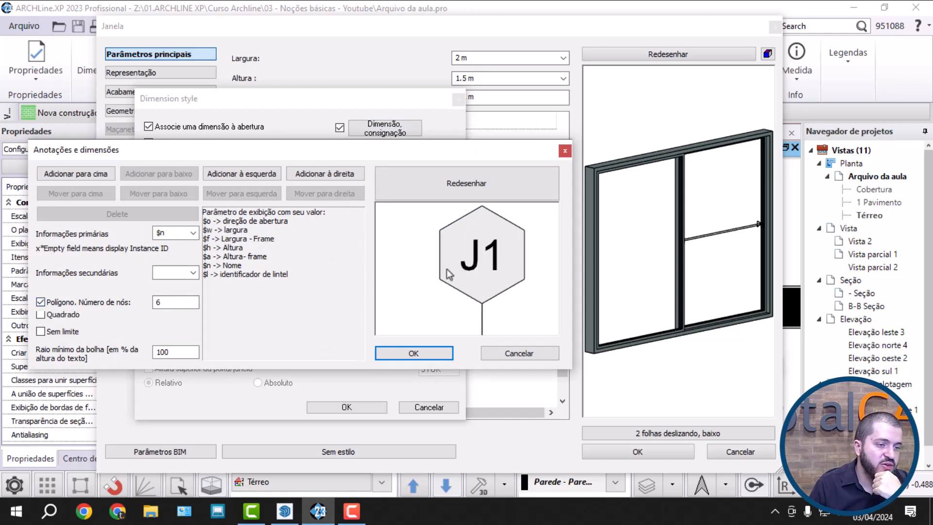
Disable the polygon option (Polígono) for the window's annotation bubble and accept the annotation settings.
{"action": "left_click", "coordinate": [83, 304]}
{"action": "left_click", "coordinate": [89, 304]}
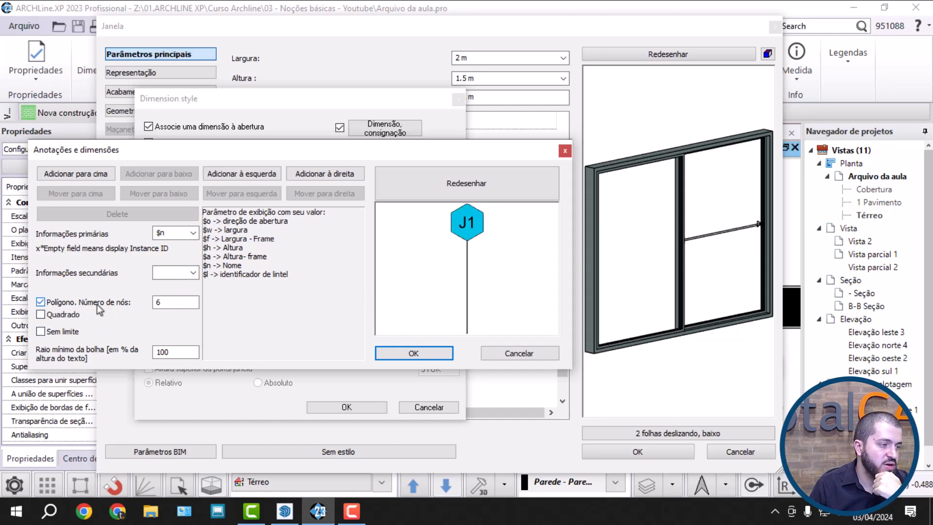
{"action": "left_click_drag", "start_coordinate": [178, 302], "coordinate": [126, 303]}
{"action": "left_click", "coordinate": [100, 302]}
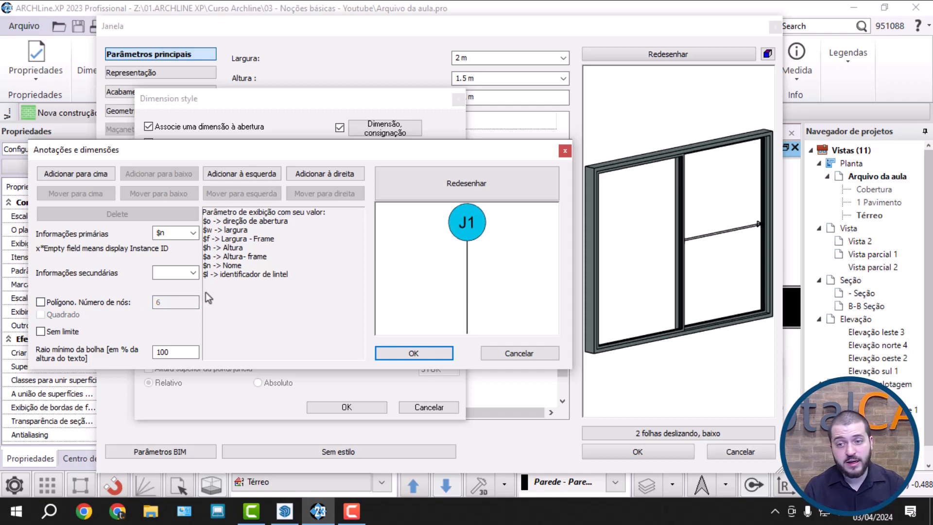
{"action": "left_click", "coordinate": [422, 356]}
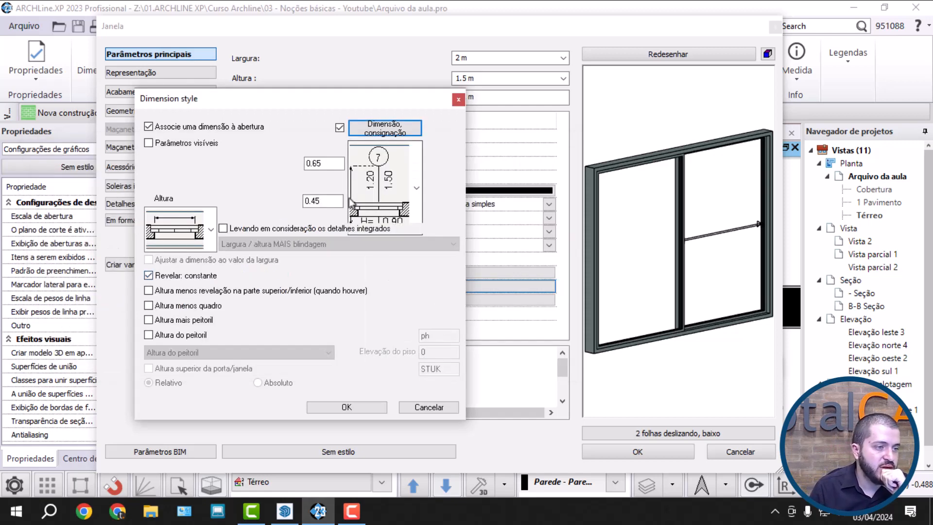
Recheck the window's annotation settings, keep the dimension distances, and apply the dimension style and window settings.
{"action": "left_click_drag", "start_coordinate": [312, 201], "coordinate": [321, 201]}
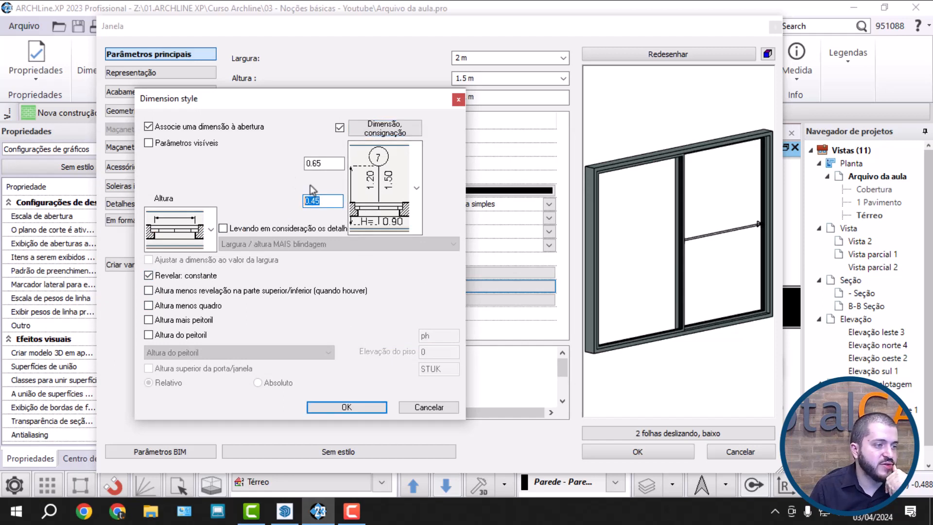
{"action": "left_click", "coordinate": [379, 197]}
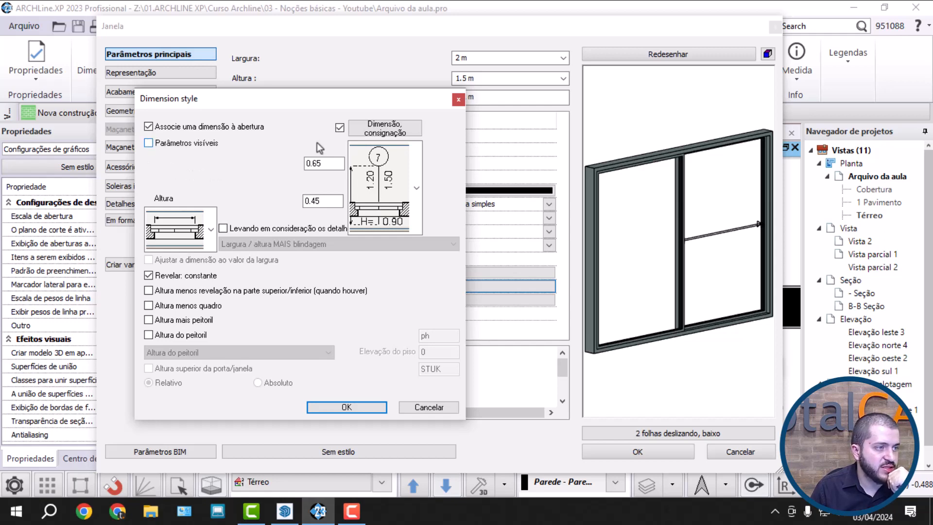
{"action": "left_click", "coordinate": [382, 132]}
{"action": "left_click", "coordinate": [393, 354]}
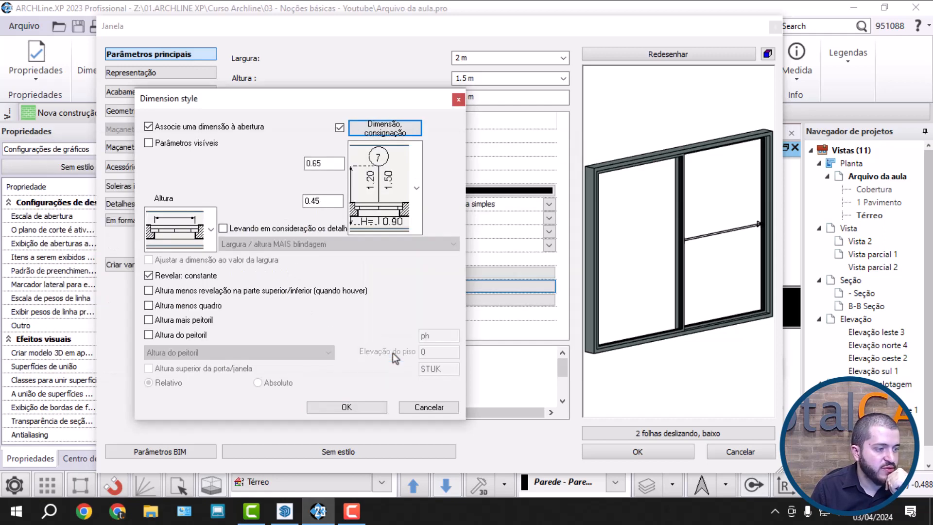
{"action": "left_click", "coordinate": [357, 410]}
{"action": "left_click", "coordinate": [642, 450]}
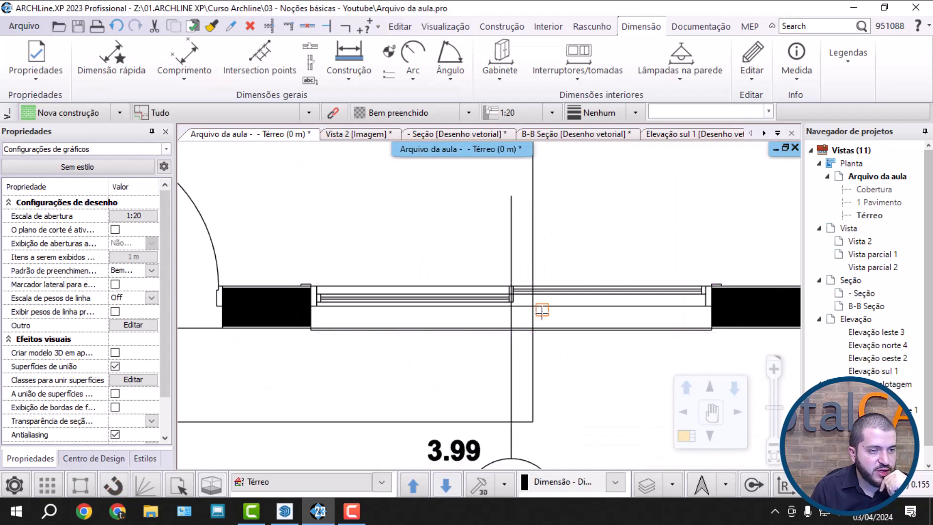
Examine the J1 bubble and its leader line in the plan, view the window dimension's properties and cancel.
{"action": "scroll", "coordinate": [467, 243], "scroll_direction": "down", "scroll_amount": 3}
{"action": "scroll", "coordinate": [487, 325], "scroll_direction": "up", "scroll_amount": 3}
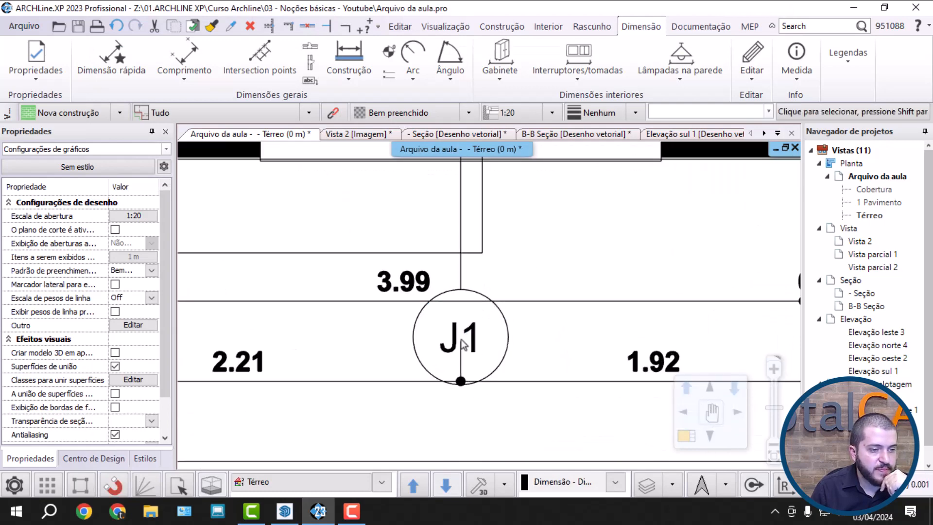
{"action": "scroll", "coordinate": [462, 343], "scroll_direction": "down", "scroll_amount": 3}
{"action": "scroll", "coordinate": [459, 256], "scroll_direction": "up", "scroll_amount": 1}
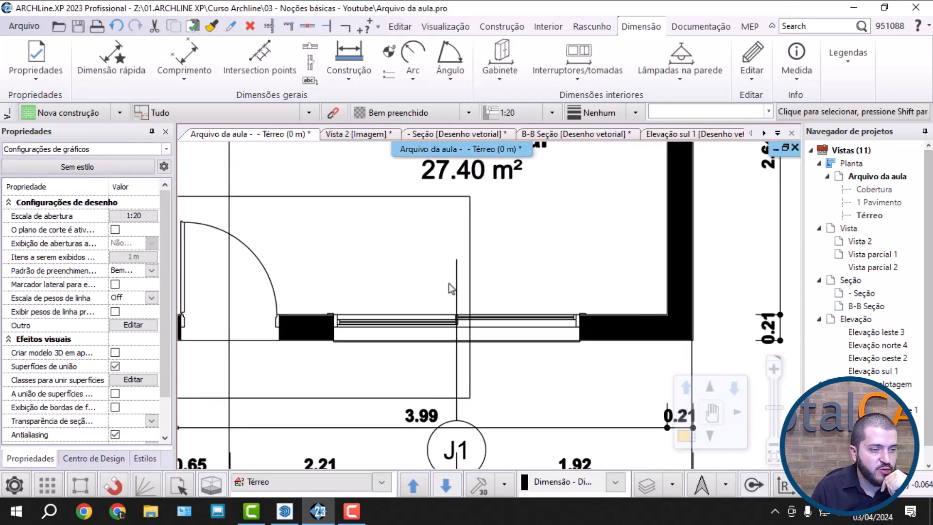
{"action": "scroll", "coordinate": [449, 288], "scroll_direction": "up", "scroll_amount": 2}
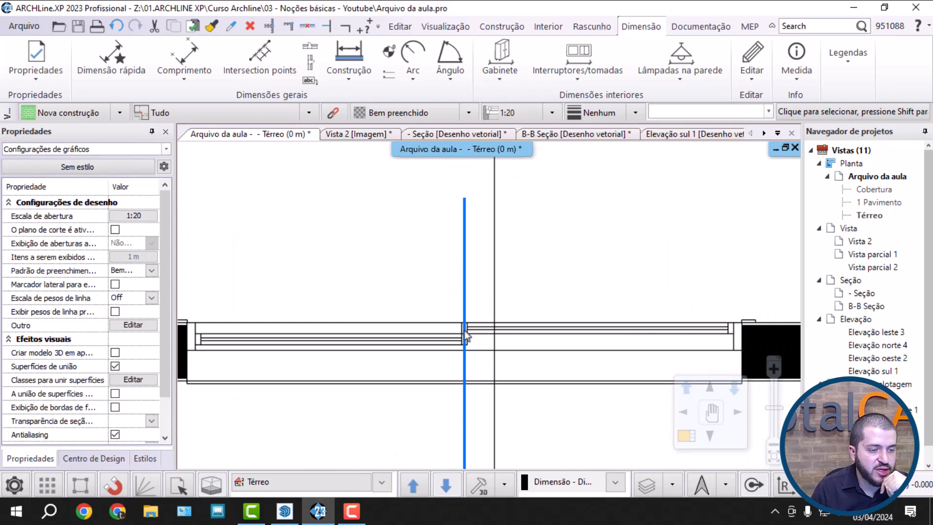
{"action": "scroll", "coordinate": [465, 335], "scroll_direction": "down", "scroll_amount": 2}
{"action": "left_click", "coordinate": [479, 370]}
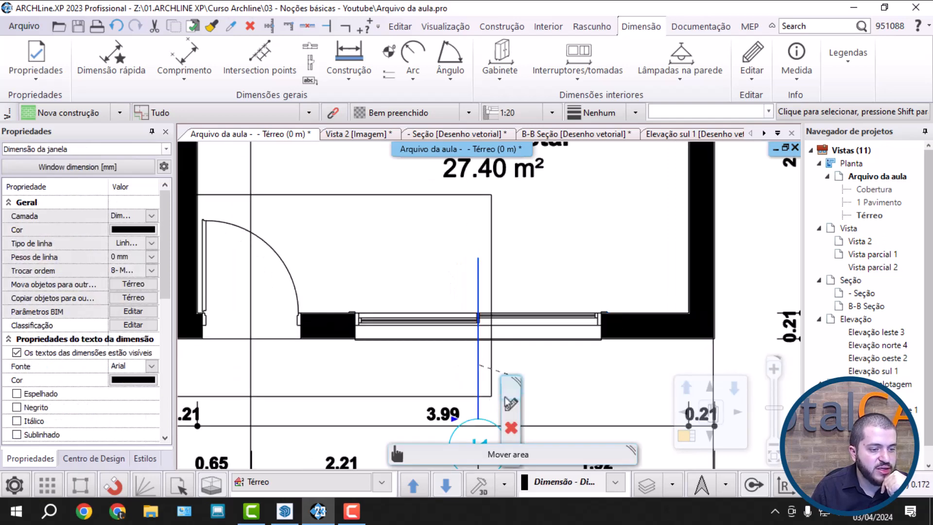
{"action": "left_click", "coordinate": [510, 403]}
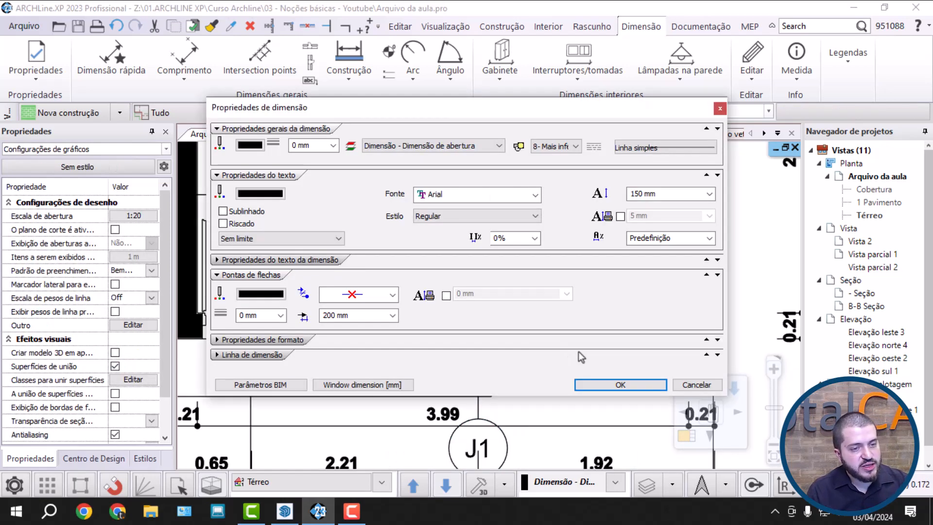
{"action": "key", "text": "Escape"}
In the living room window's dimension style, set the upper annotation distance to 0 and apply the window settings.
{"action": "left_click", "coordinate": [514, 333]}
{"action": "left_click", "coordinate": [539, 370]}
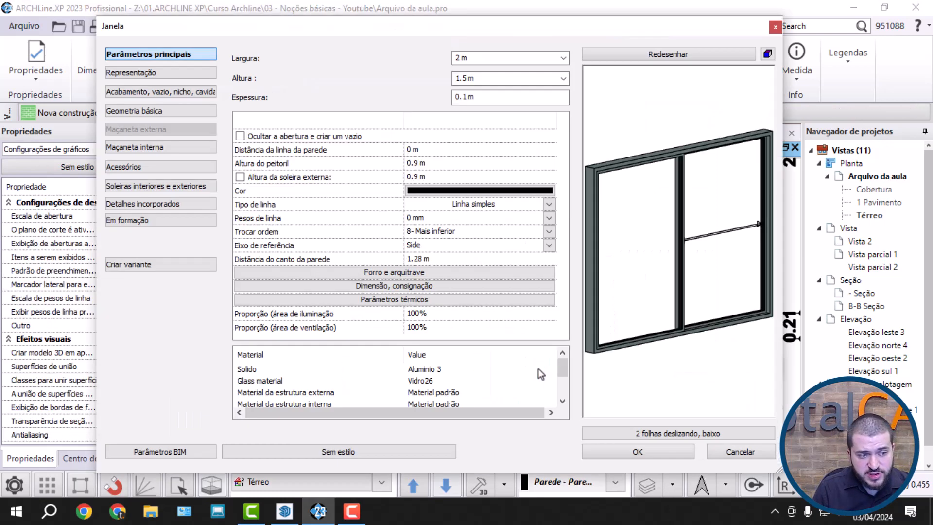
{"action": "left_click", "coordinate": [378, 285]}
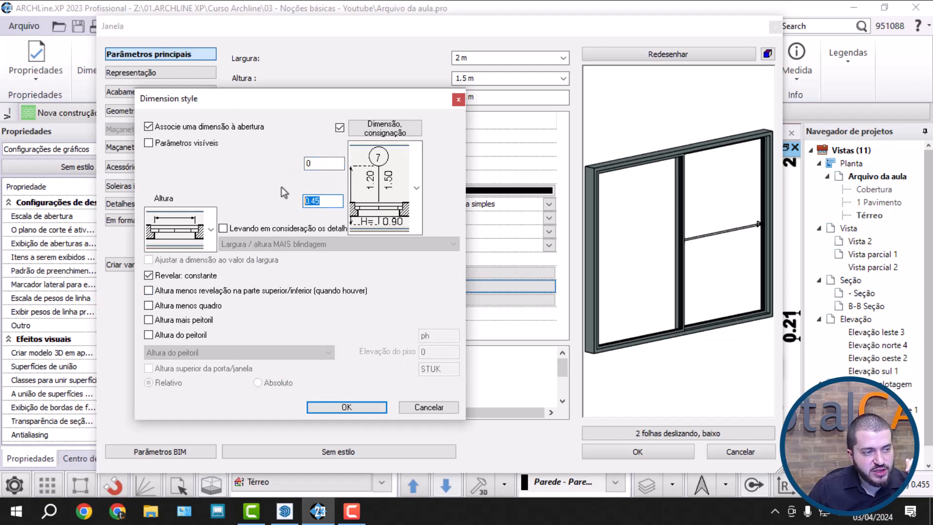
{"action": "key", "text": "Return"}
{"action": "left_click", "coordinate": [613, 449]}
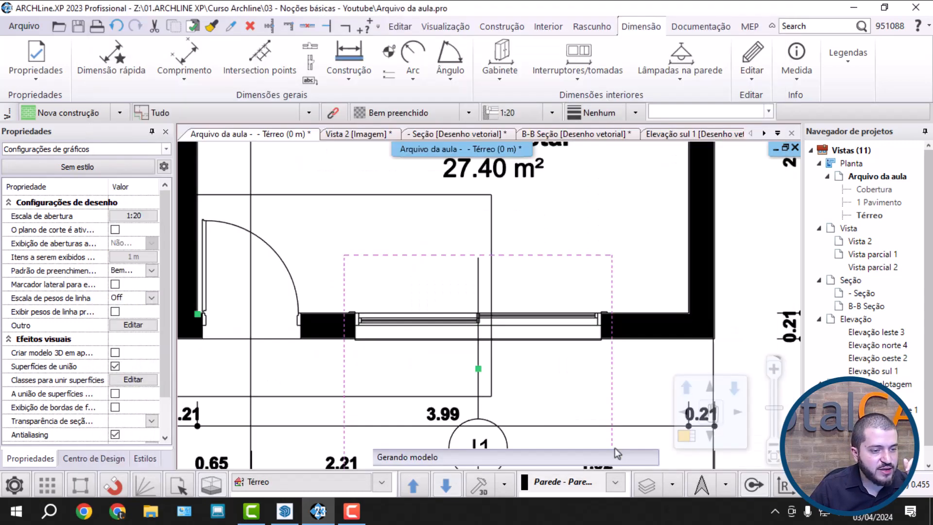
Save the living room window as a new library variant named "2000x1500 - Aluminio preto" in PADRÃO, subcategory Deslizante, and accept the window settings.
{"action": "scroll", "coordinate": [493, 376], "scroll_direction": "up", "scroll_amount": 4}
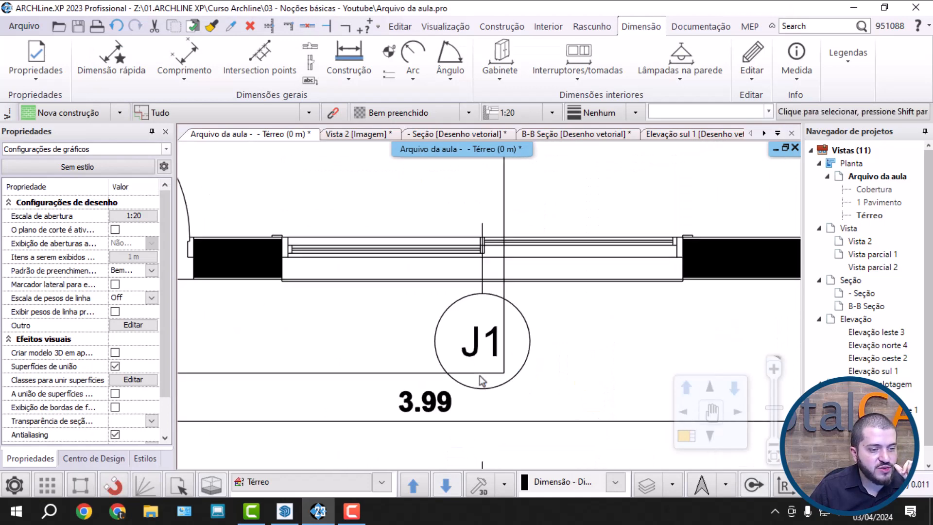
{"action": "scroll", "coordinate": [326, 248], "scroll_direction": "down", "scroll_amount": 4}
{"action": "middle_click_drag", "start_coordinate": [326, 248], "coordinate": [460, 332]}
{"action": "scroll", "coordinate": [459, 317], "scroll_direction": "down", "scroll_amount": 3}
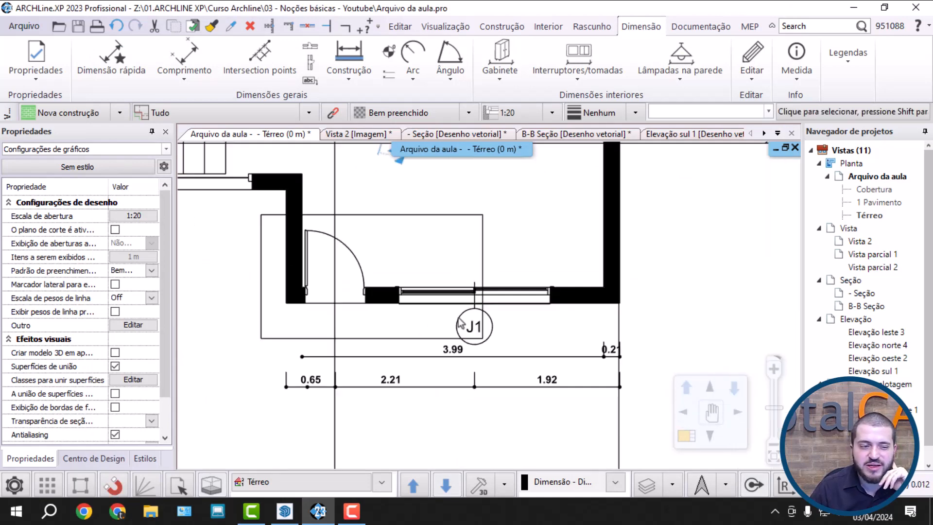
{"action": "scroll", "coordinate": [468, 280], "scroll_direction": "up", "scroll_amount": 4}
{"action": "scroll", "coordinate": [447, 231], "scroll_direction": "up", "scroll_amount": 2}
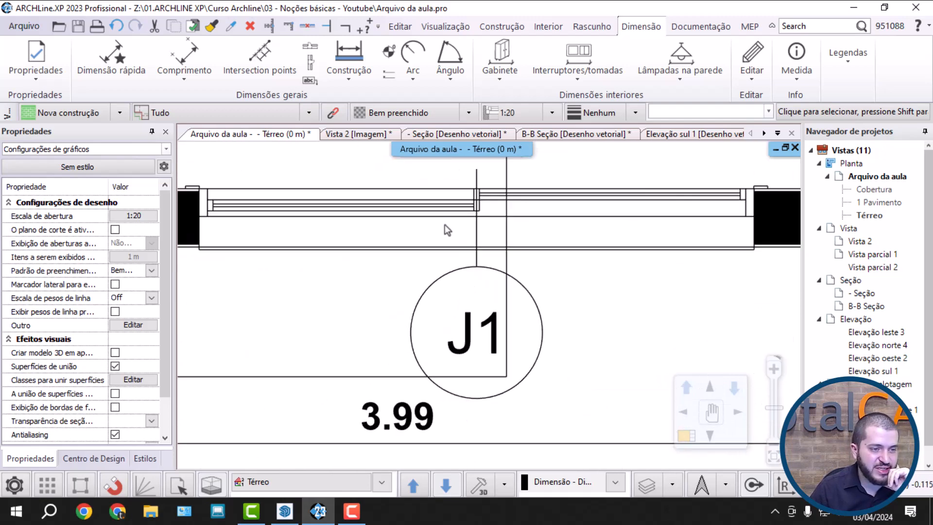
{"action": "left_click", "coordinate": [441, 216]}
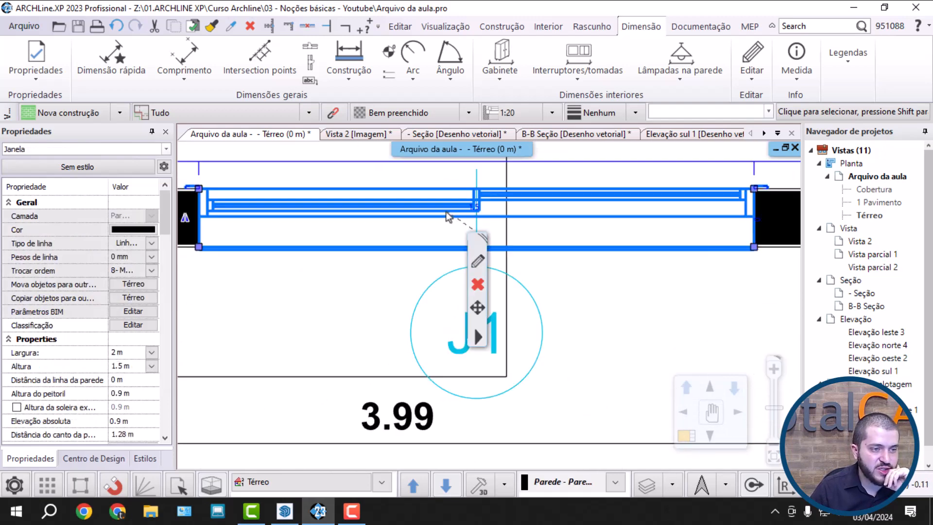
{"action": "left_click", "coordinate": [481, 263]}
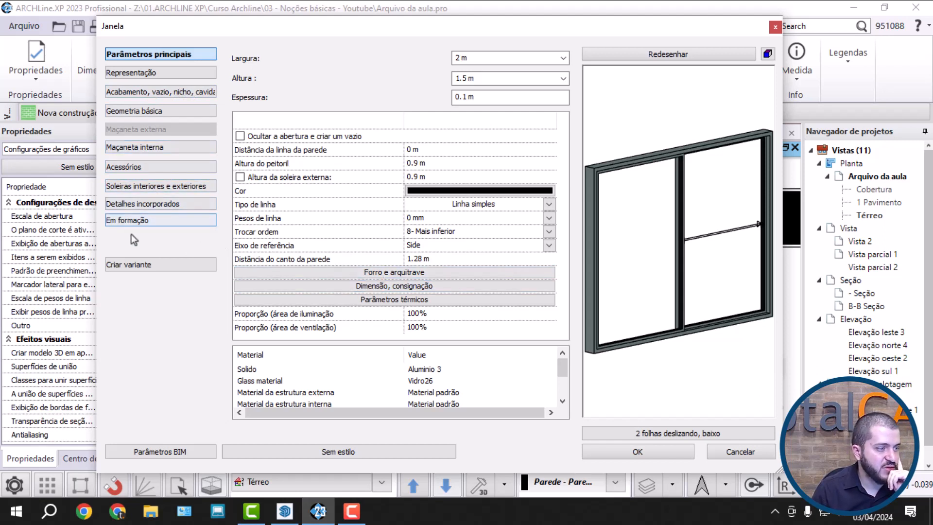
{"action": "left_click", "coordinate": [130, 271]}
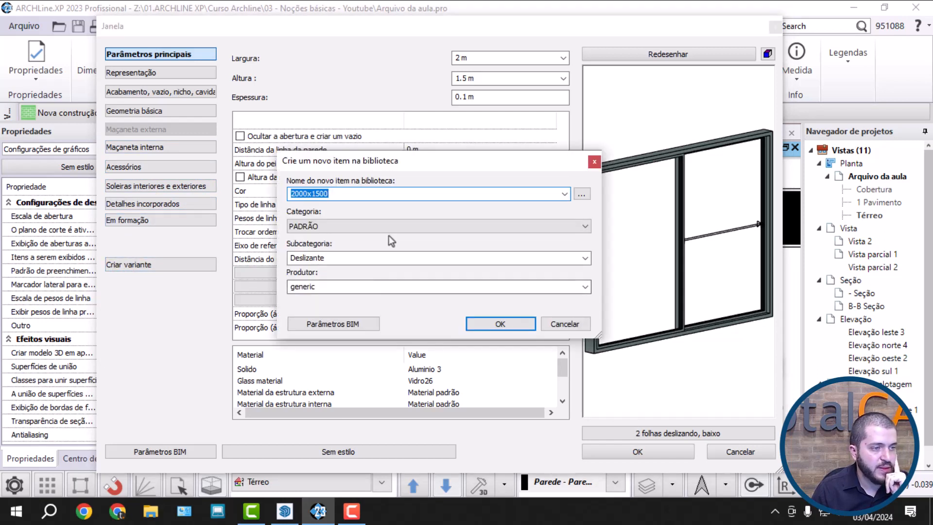
{"action": "left_click", "coordinate": [397, 193]}
{"action": "type", "text": "-"}
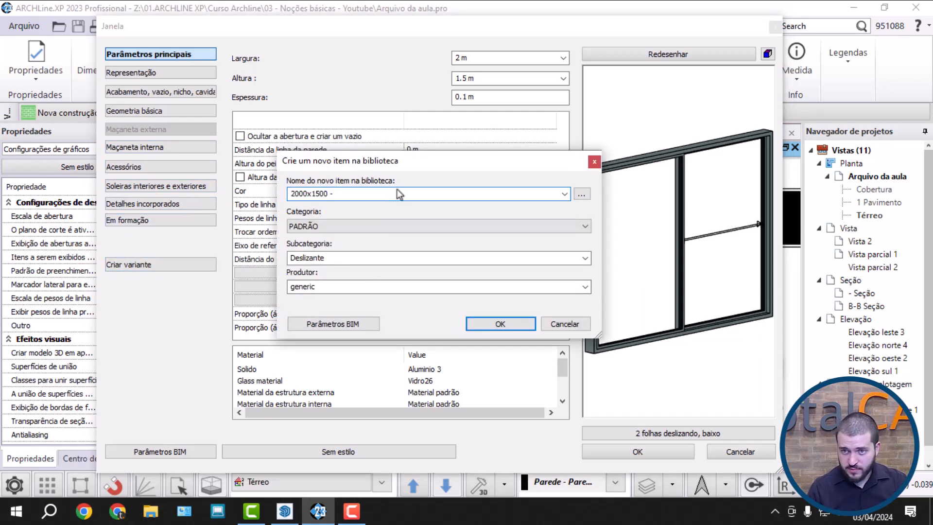
{"action": "type", "text": " Alu"}
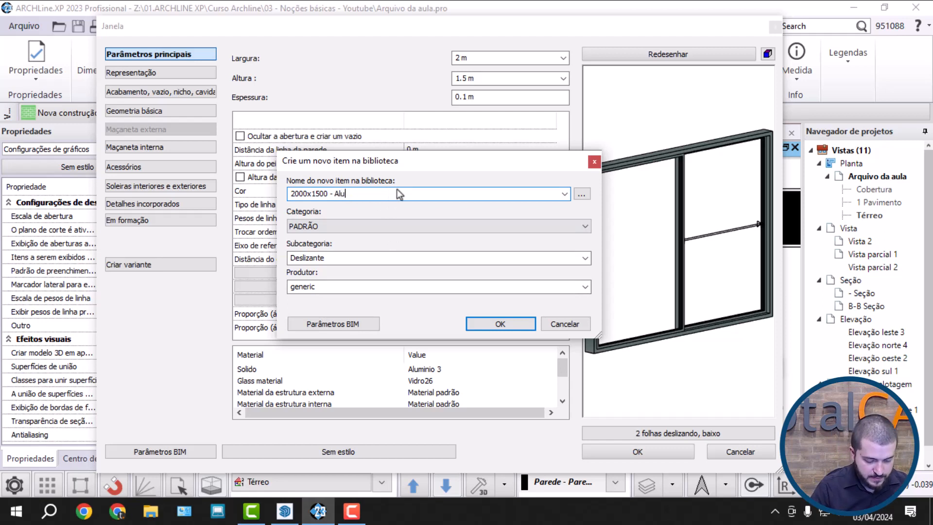
{"action": "type", "text": "minio p"}
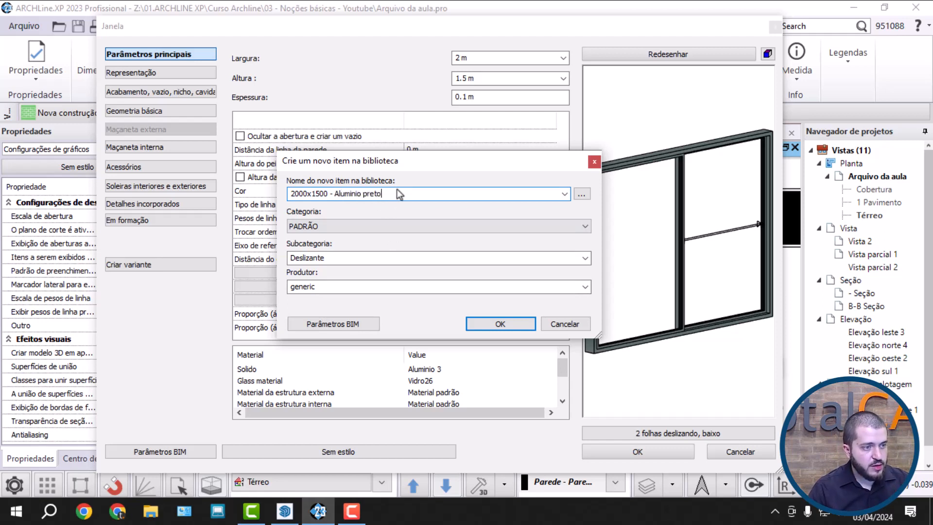
{"action": "type", "text": "reto"}
{"action": "left_click", "coordinate": [486, 322]}
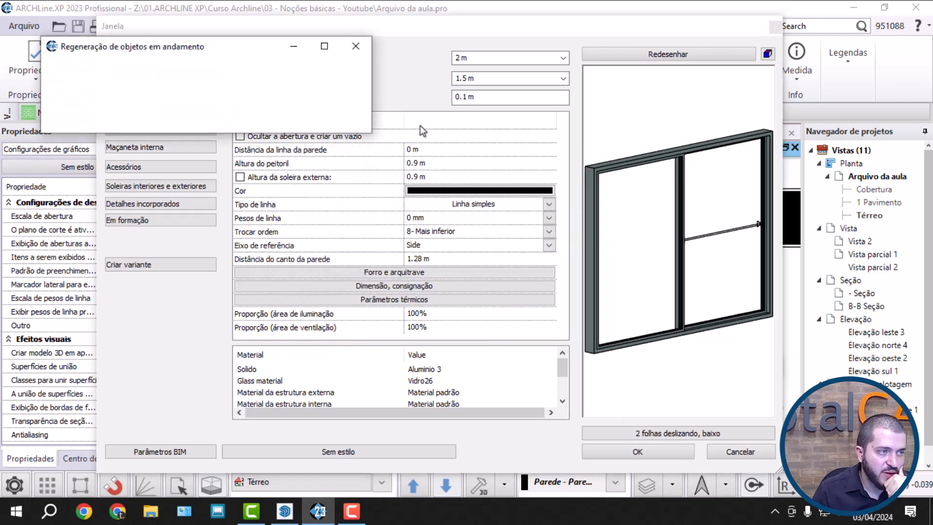
{"action": "left_click", "coordinate": [621, 454]}
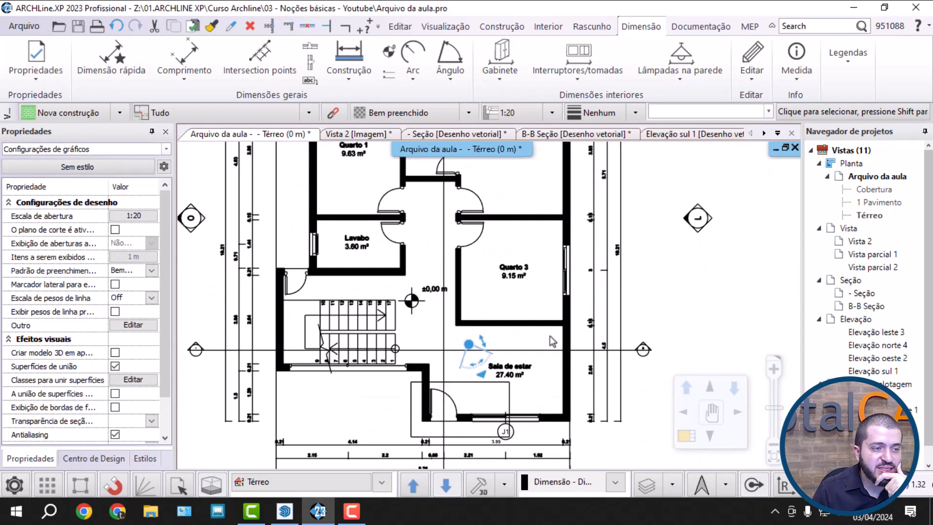
In the Design Center's window library, find the 2000x1500 - Aluminio preto variant under PADRÃO, Deslizante, and select it.
{"action": "left_click", "coordinate": [92, 458]}
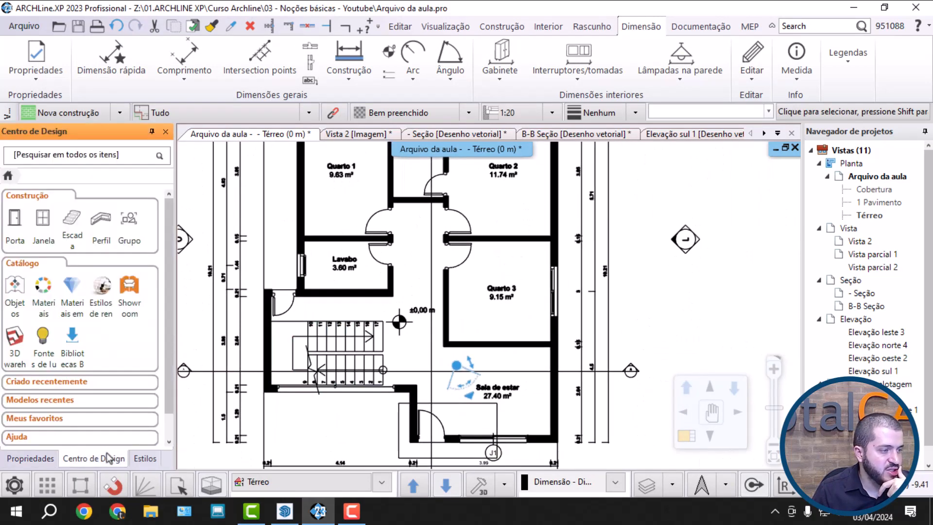
{"action": "left_click", "coordinate": [42, 234]}
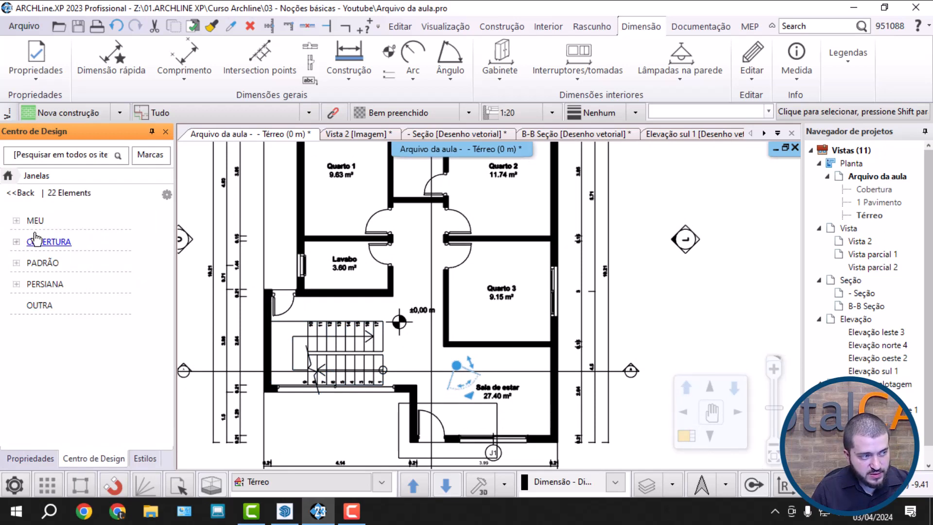
{"action": "left_click", "coordinate": [42, 263]}
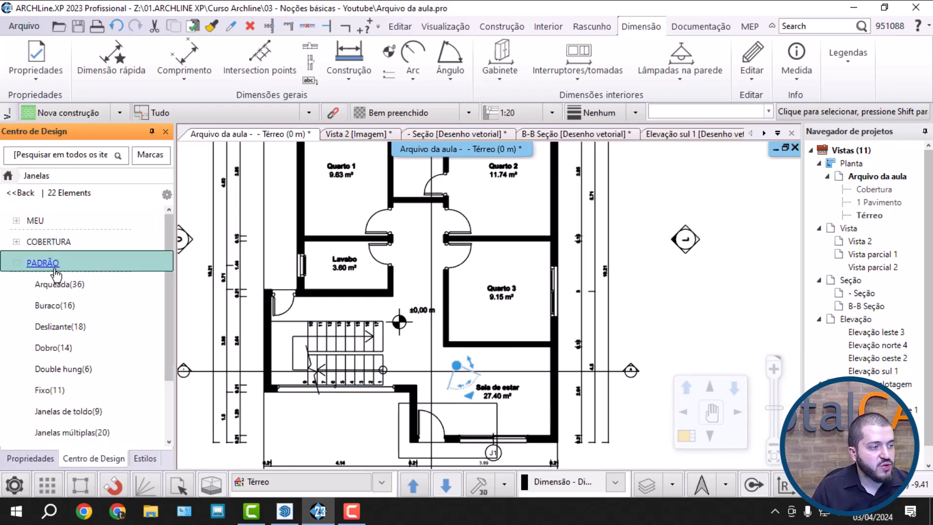
{"action": "left_click", "coordinate": [68, 325]}
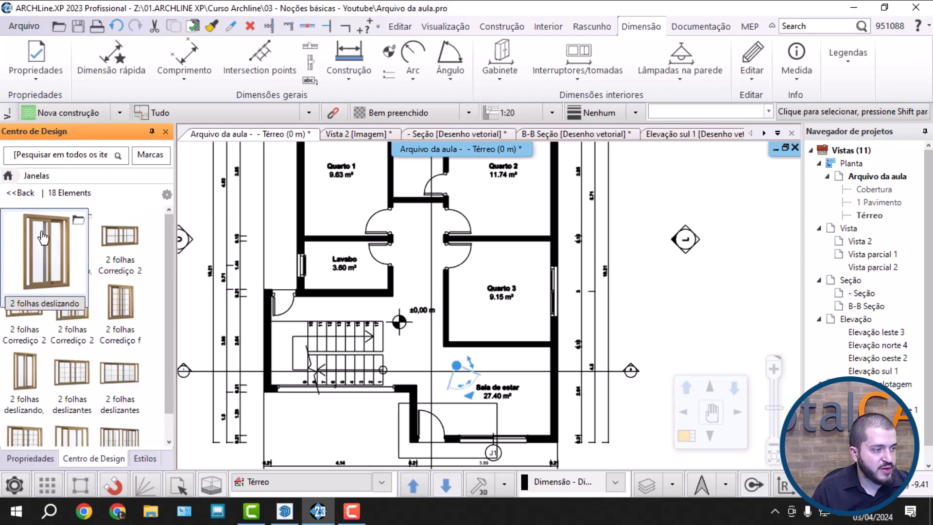
{"action": "mouse_move", "coordinate": [93, 263]}
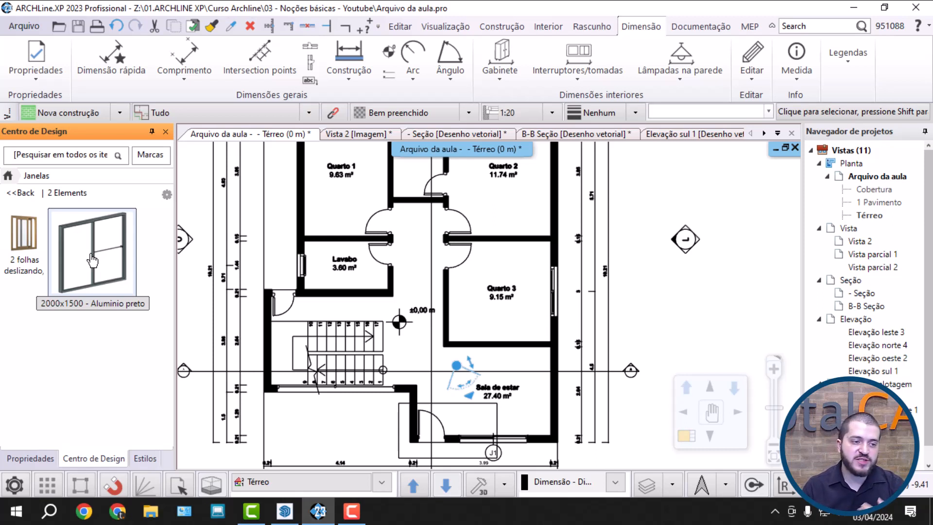
{"action": "left_click", "coordinate": [92, 261]}
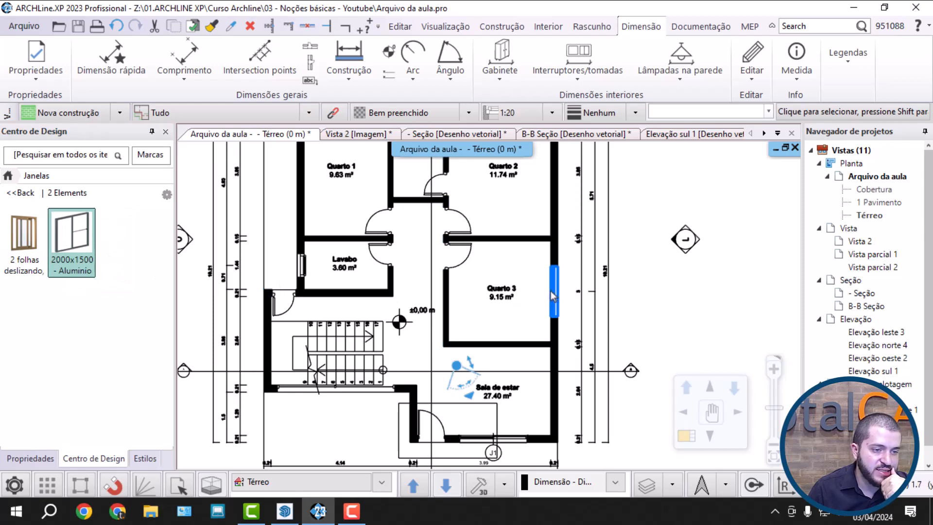
Replace the Quarto 3 window opening with the 2000x1500 - Aluminio preto variant, keeping the previously defined dimensions and applying the exchange on all floors.
{"action": "left_click_drag", "start_coordinate": [78, 238], "coordinate": [553, 285]}
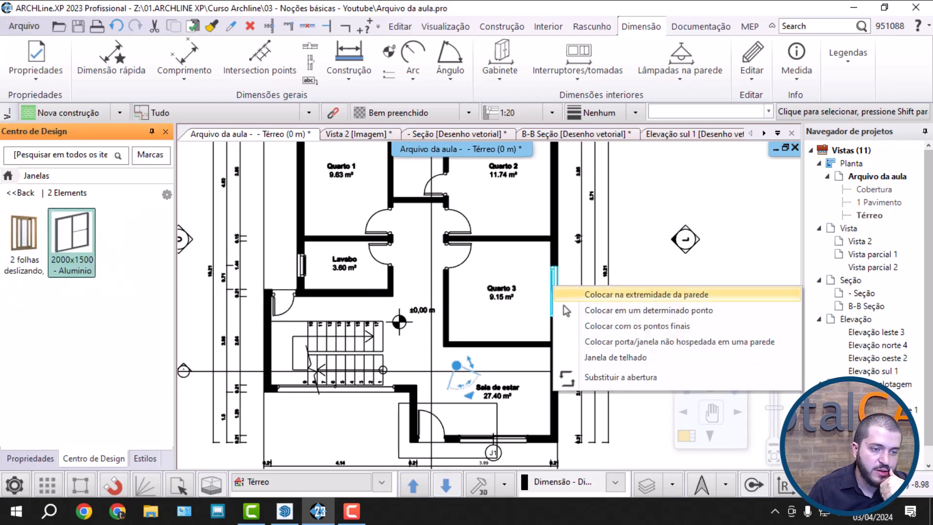
{"action": "left_click", "coordinate": [614, 375]}
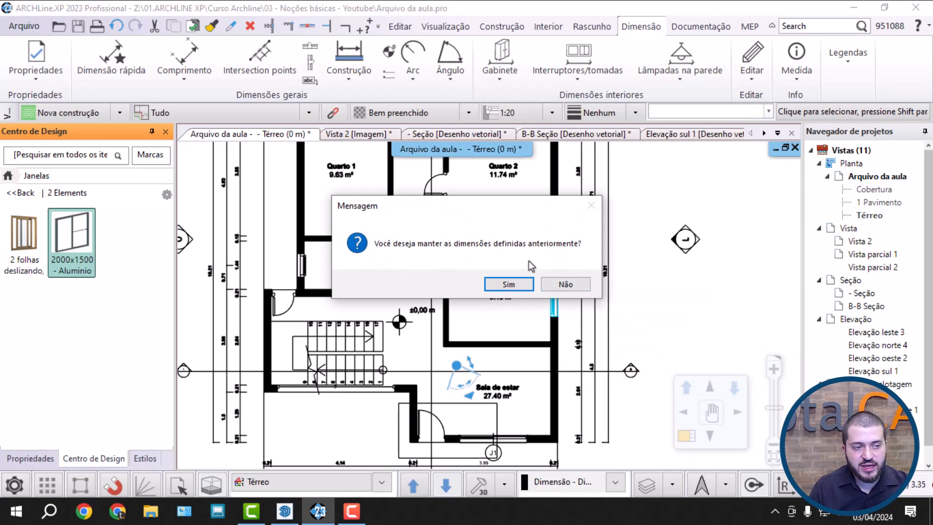
{"action": "left_click", "coordinate": [511, 285]}
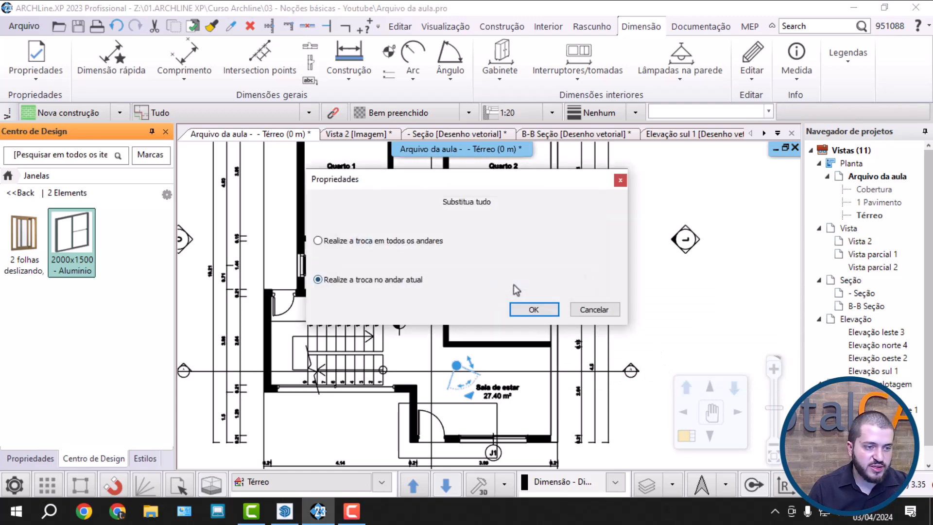
{"action": "left_click", "coordinate": [417, 239]}
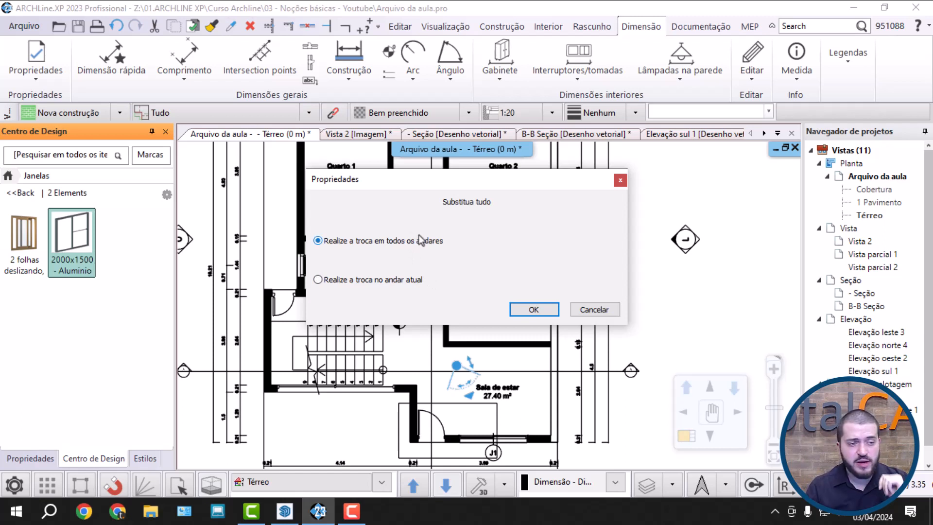
{"action": "left_click", "coordinate": [535, 310]}
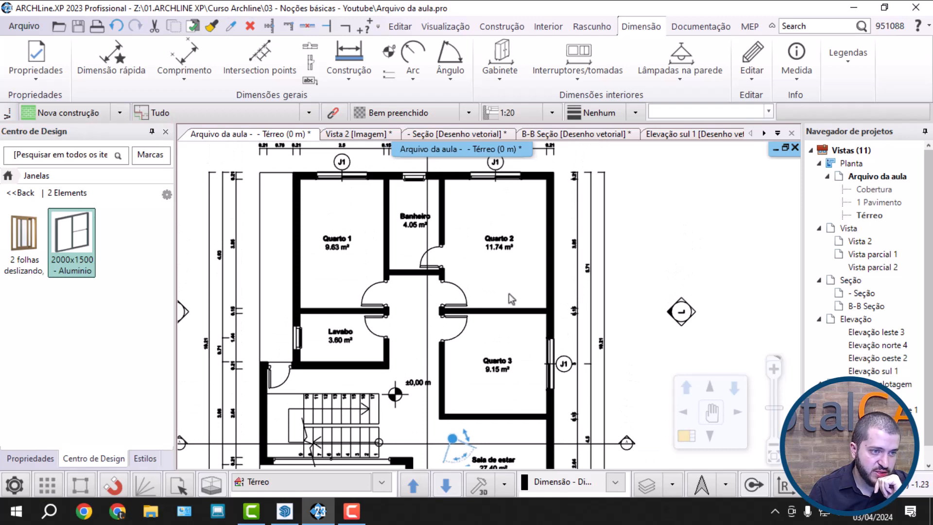
Examine the replaced windows in the plan, check the Quarto 3 window's main parameters, finishing and representation settings, and close without changes.
{"action": "scroll", "coordinate": [508, 294], "scroll_direction": "down", "scroll_amount": 4}
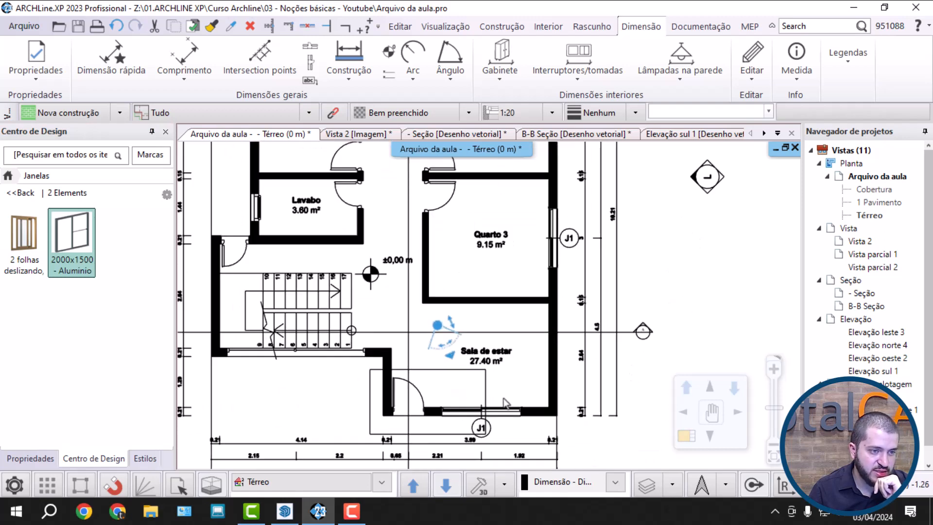
{"action": "scroll", "coordinate": [505, 401], "scroll_direction": "up", "scroll_amount": 3}
{"action": "middle_click_drag", "start_coordinate": [517, 253], "coordinate": [480, 422]}
{"action": "middle_click_drag", "start_coordinate": [589, 215], "coordinate": [520, 373]}
{"action": "scroll", "coordinate": [518, 367], "scroll_direction": "up", "scroll_amount": 2}
{"action": "left_click", "coordinate": [489, 280]}
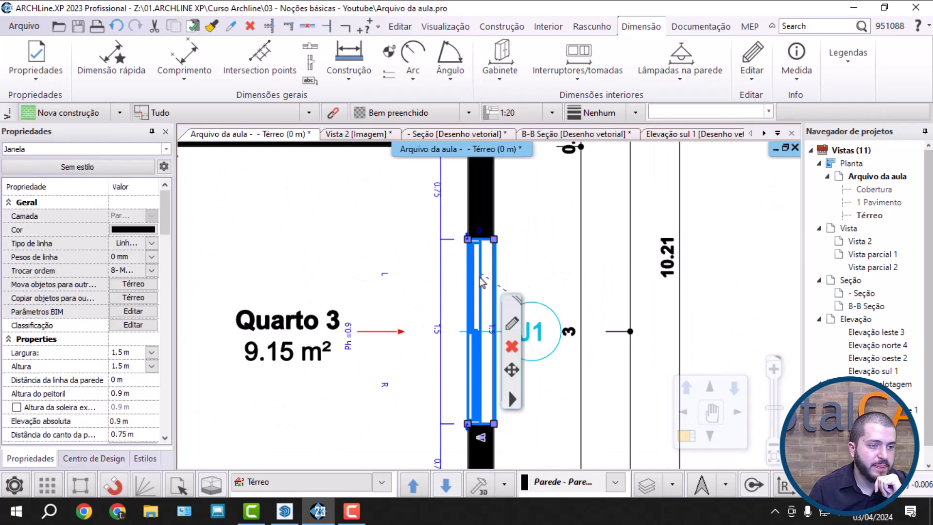
{"action": "left_click", "coordinate": [509, 326]}
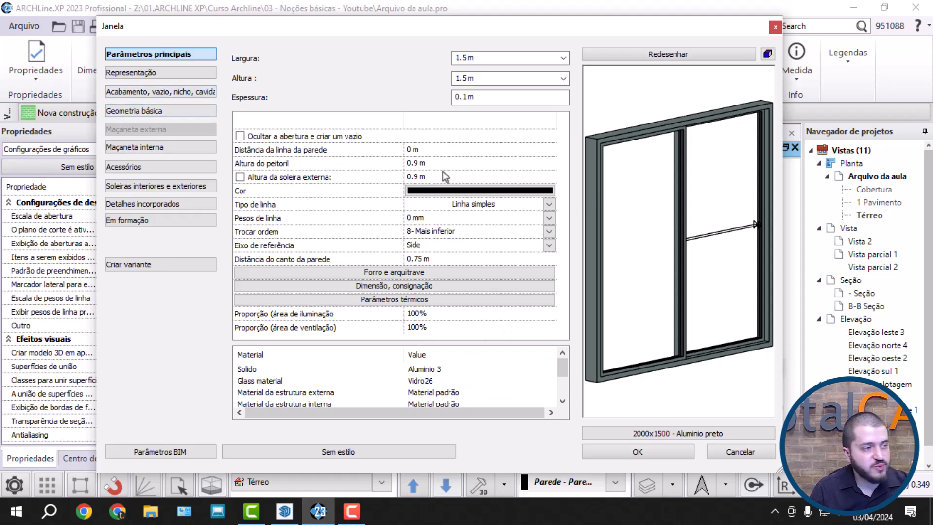
{"action": "left_click", "coordinate": [181, 113]}
{"action": "left_click", "coordinate": [181, 90]}
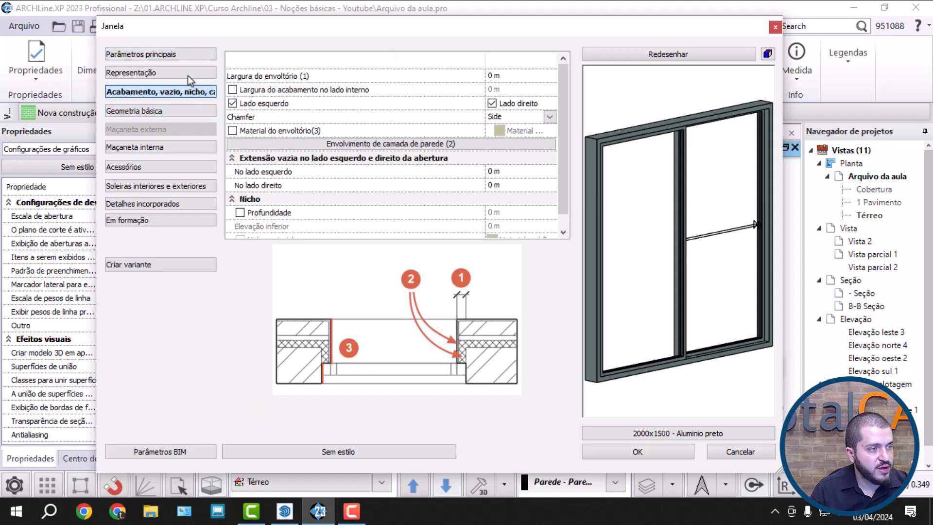
{"action": "left_click", "coordinate": [187, 74]}
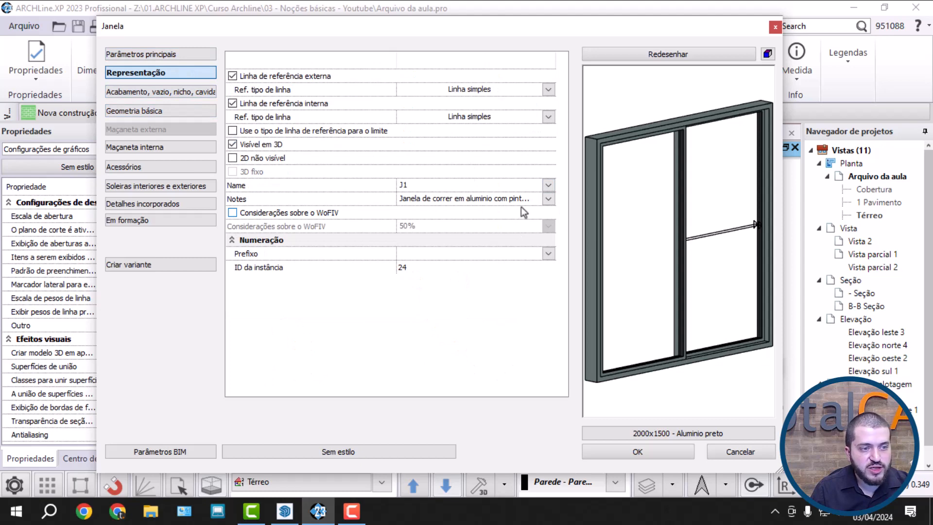
{"action": "left_click", "coordinate": [149, 56]}
{"action": "key", "text": "Escape"}
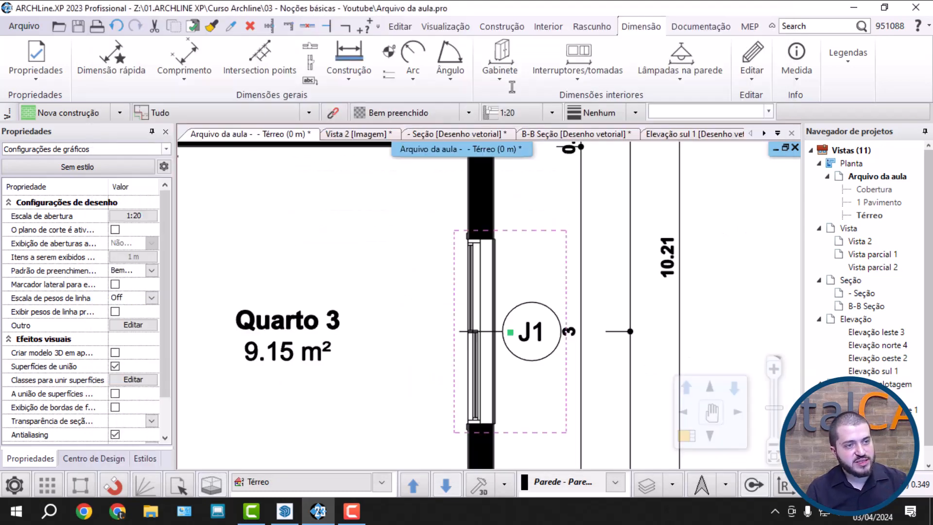
Rename the window of Quarto 3 to J2 in its representation settings.
{"action": "key", "text": "Escape"}
{"action": "scroll", "coordinate": [579, 334], "scroll_direction": "down", "scroll_amount": 3}
{"action": "middle_click_drag", "start_coordinate": [544, 335], "coordinate": [541, 271]}
{"action": "scroll", "coordinate": [473, 298], "scroll_direction": "down", "scroll_amount": 3}
{"action": "scroll", "coordinate": [470, 298], "scroll_direction": "up", "scroll_amount": 2}
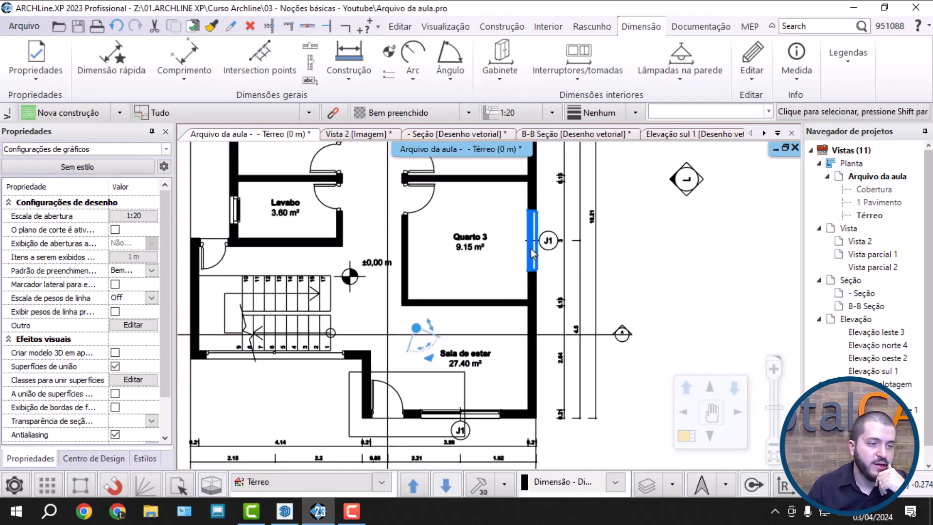
{"action": "left_click", "coordinate": [526, 253]}
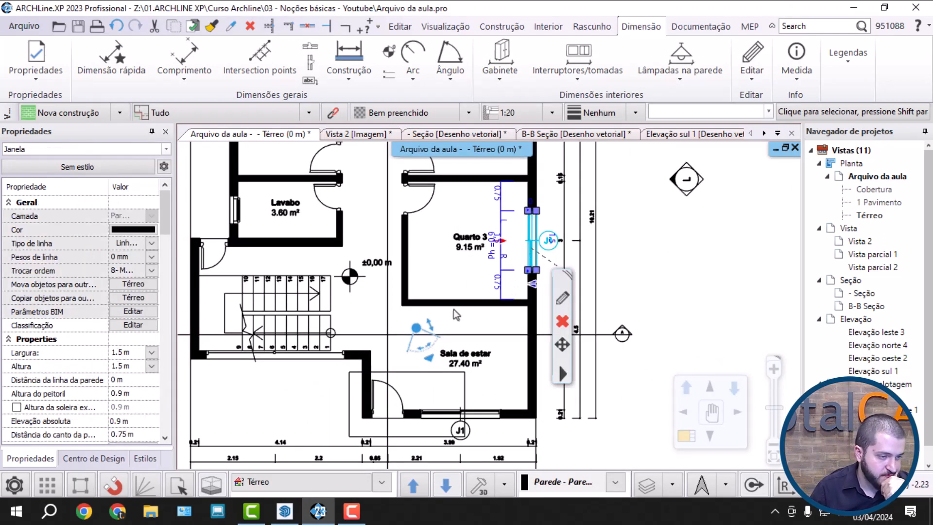
{"action": "left_click", "coordinate": [563, 298]}
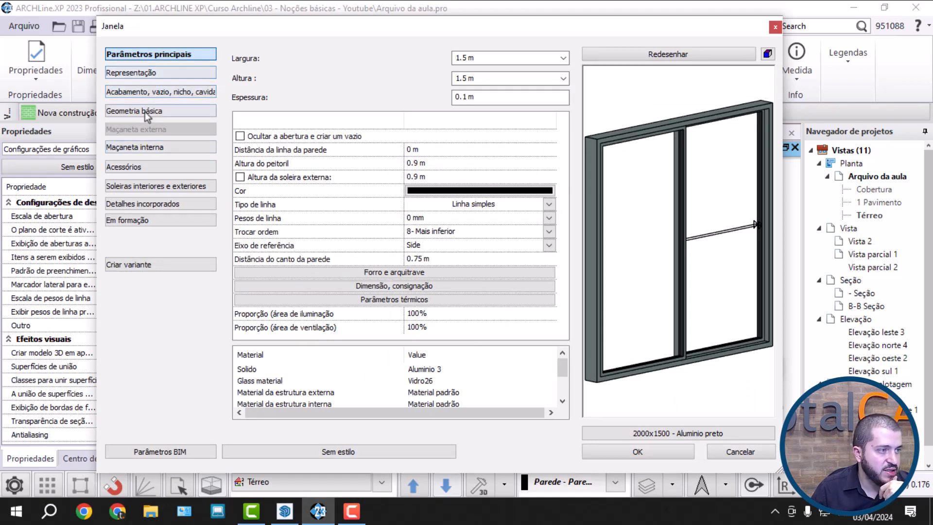
{"action": "left_click", "coordinate": [158, 77]}
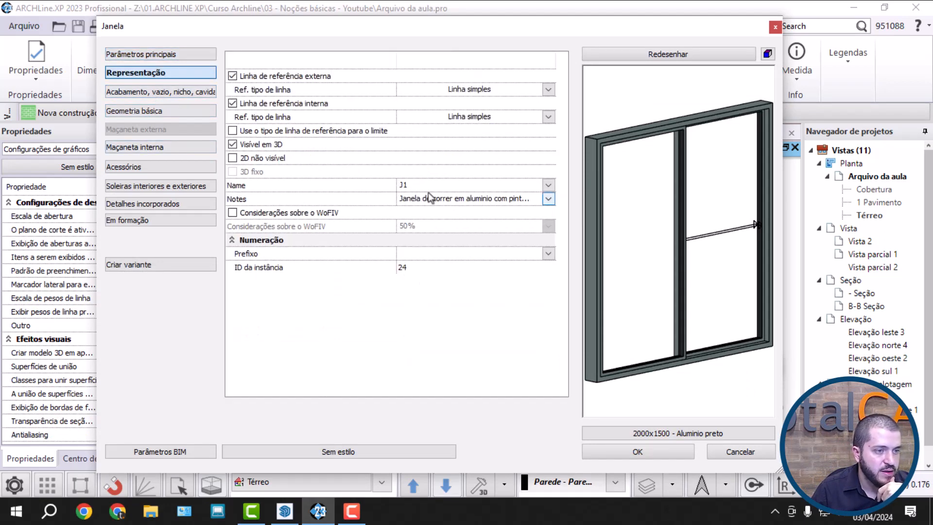
{"action": "left_click", "coordinate": [422, 185]}
{"action": "key", "text": "BackSpace"}
{"action": "type", "text": "2"}
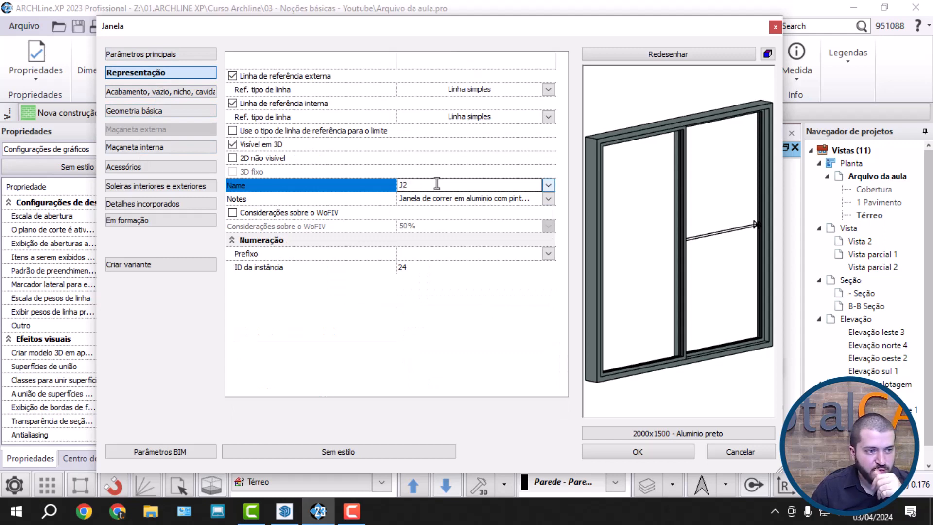
{"action": "left_click", "coordinate": [660, 452]}
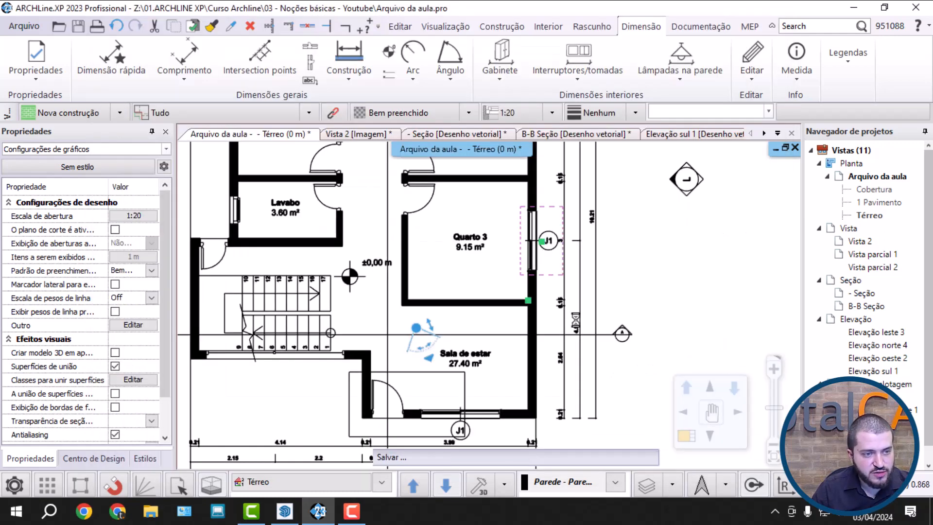
Change the name of the Quarto 2 window to J2.
{"action": "scroll", "coordinate": [524, 225], "scroll_direction": "up", "scroll_amount": 2}
{"action": "scroll", "coordinate": [524, 226], "scroll_direction": "up", "scroll_amount": 1}
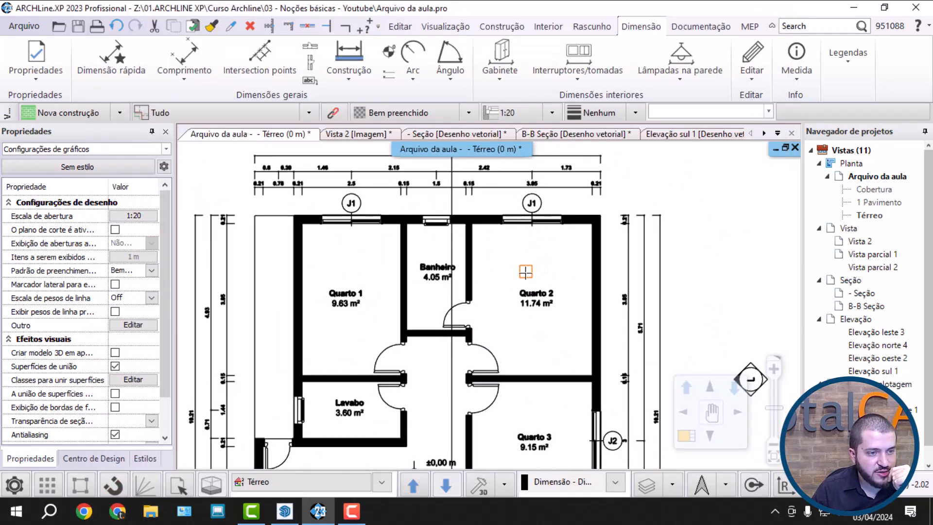
{"action": "scroll", "coordinate": [518, 231], "scroll_direction": "up", "scroll_amount": 1}
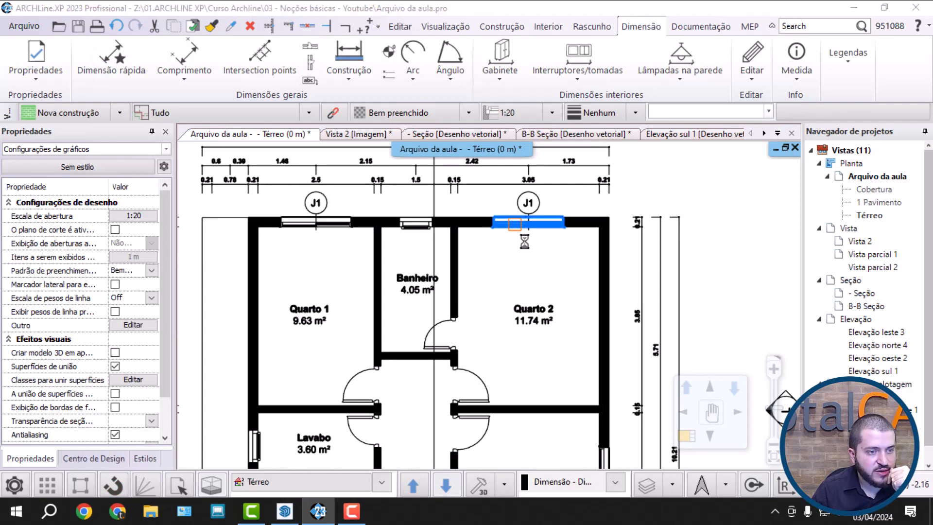
{"action": "double_click", "coordinate": [518, 228]}
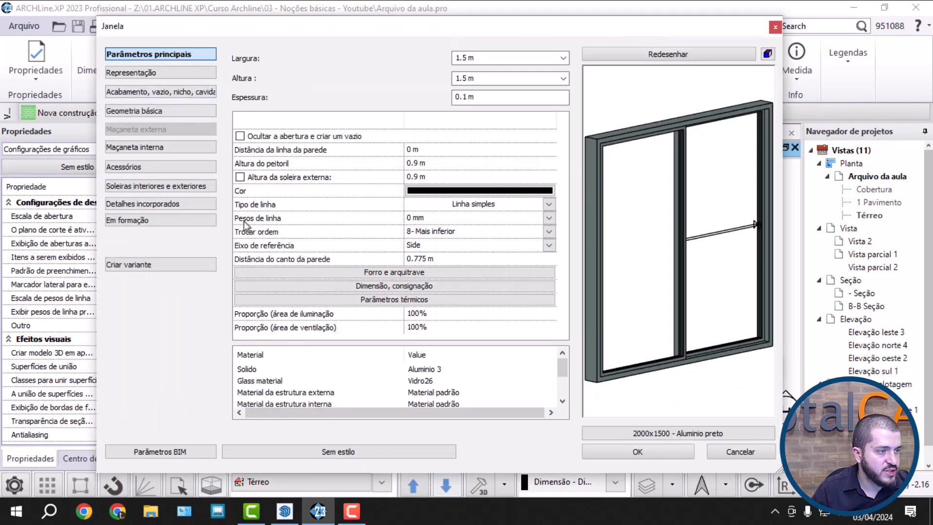
{"action": "left_click", "coordinate": [139, 74]}
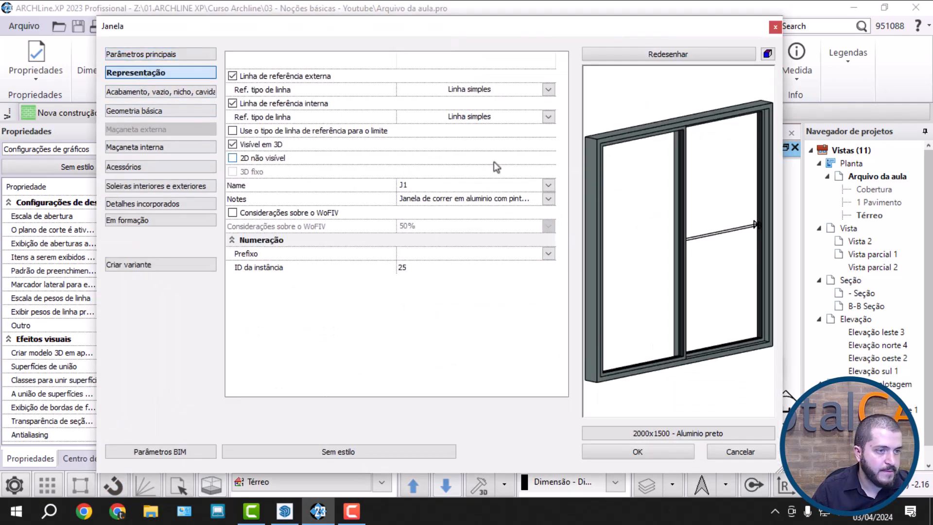
{"action": "left_click", "coordinate": [413, 185]}
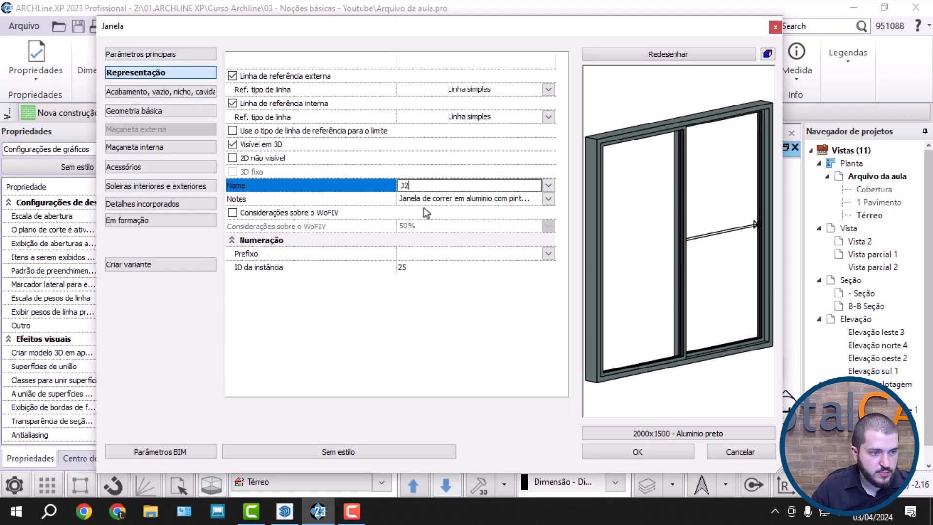
{"action": "left_click", "coordinate": [608, 450]}
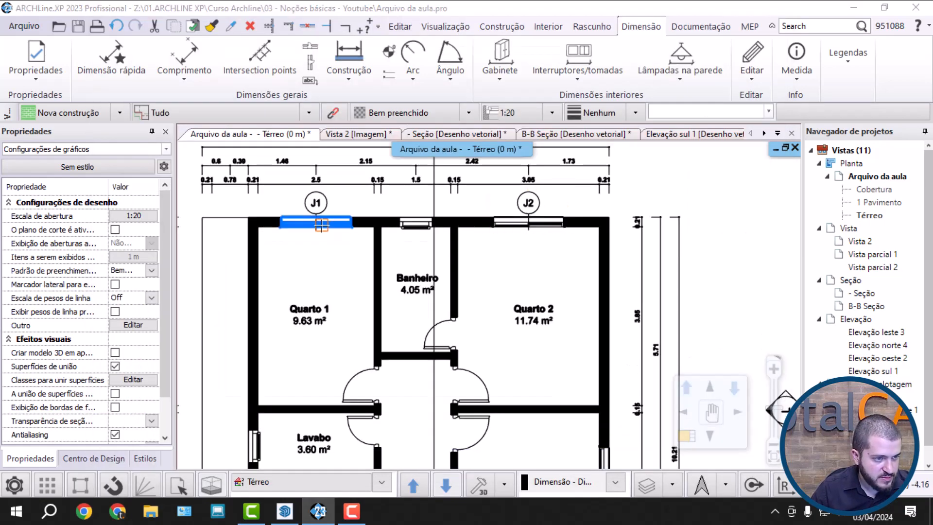
Set the Quarto 1 window's name to J2 as well.
{"action": "double_click", "coordinate": [287, 208]}
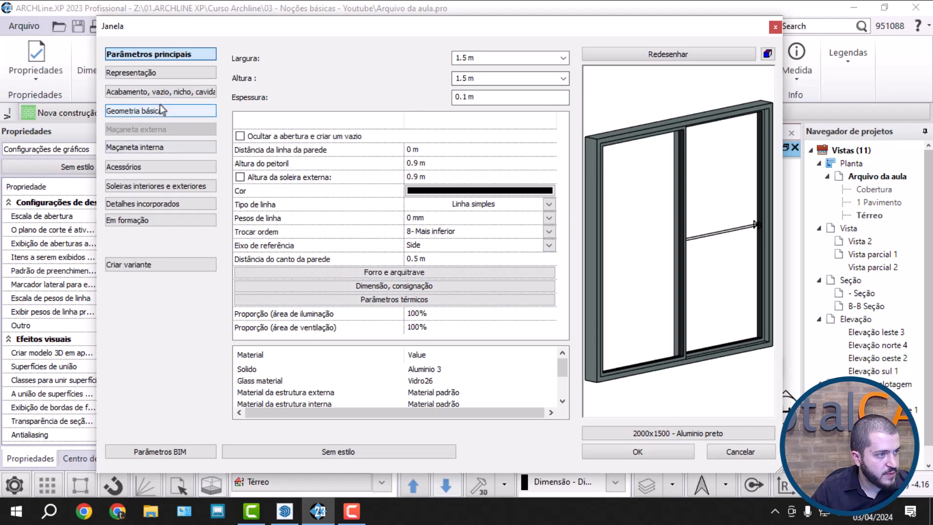
{"action": "left_click", "coordinate": [139, 72]}
{"action": "left_click", "coordinate": [431, 186]}
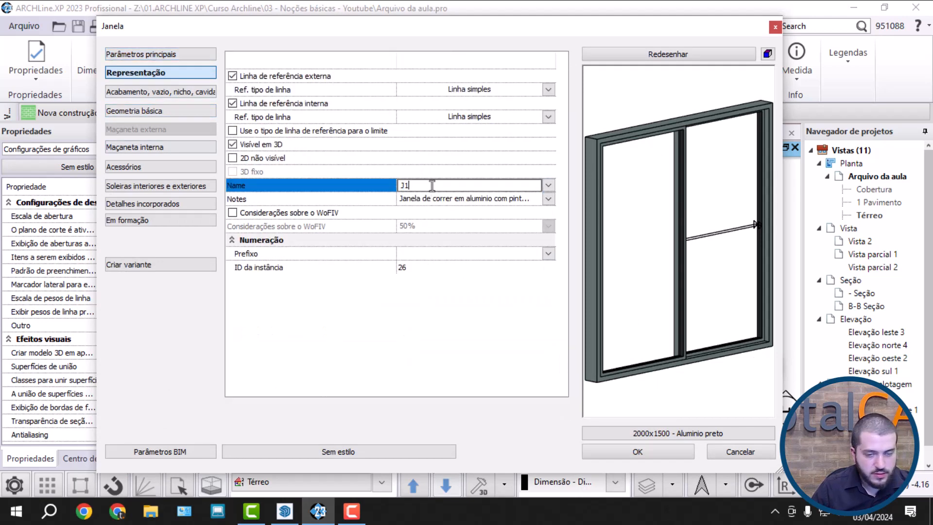
{"action": "left_click", "coordinate": [637, 451]}
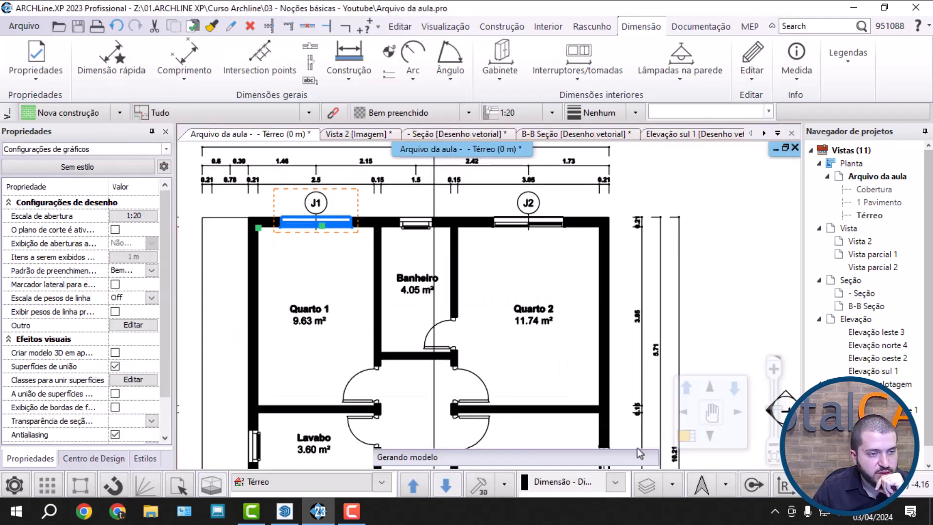
Examine the window tags around the ground-floor plan, room by room, to check their numbering.
{"action": "scroll", "coordinate": [535, 316], "scroll_direction": "down", "scroll_amount": 3}
{"action": "scroll", "coordinate": [479, 272], "scroll_direction": "up", "scroll_amount": 1}
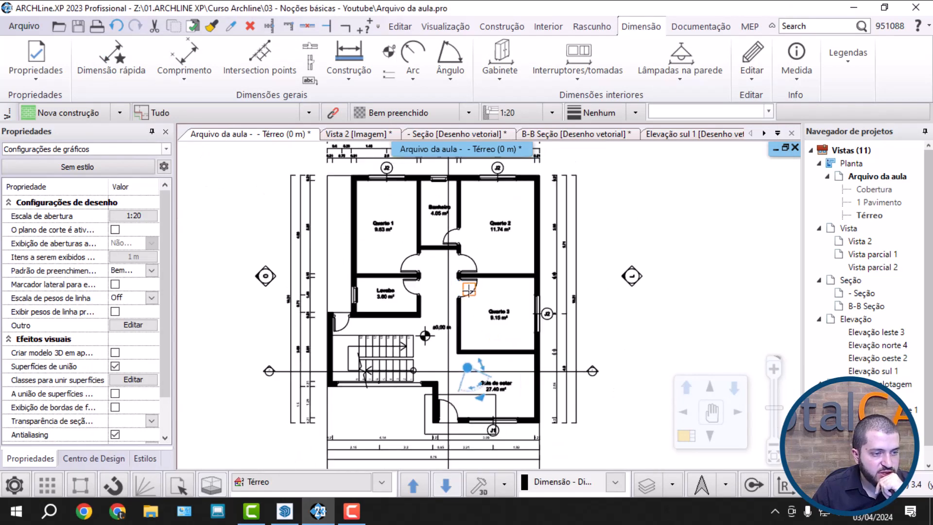
{"action": "middle_click_drag", "start_coordinate": [523, 333], "coordinate": [532, 359]}
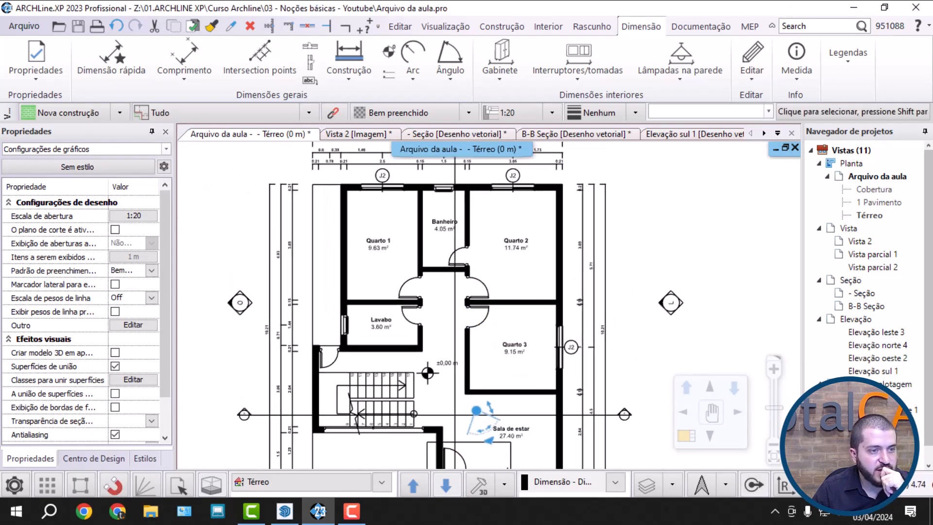
{"action": "scroll", "coordinate": [500, 319], "scroll_direction": "up", "scroll_amount": 5}
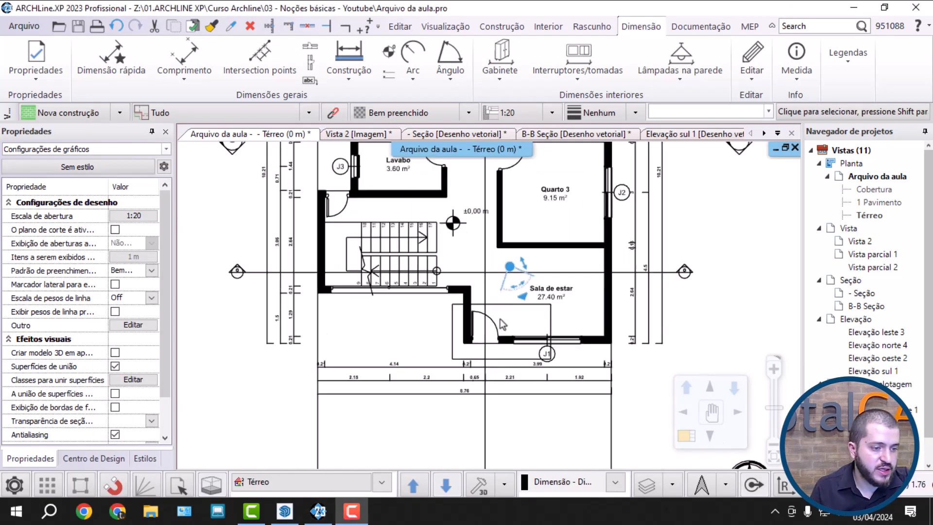
{"action": "scroll", "coordinate": [589, 388], "scroll_direction": "up", "scroll_amount": 2}
{"action": "scroll", "coordinate": [586, 384], "scroll_direction": "down", "scroll_amount": 4}
{"action": "middle_click_drag", "start_coordinate": [532, 330], "coordinate": [734, 388]}
{"action": "scroll", "coordinate": [510, 165], "scroll_direction": "down", "scroll_amount": 1}
{"action": "middle_click_drag", "start_coordinate": [510, 165], "coordinate": [482, 364]}
{"action": "scroll", "coordinate": [482, 363], "scroll_direction": "up", "scroll_amount": 1}
{"action": "middle_click_drag", "start_coordinate": [486, 247], "coordinate": [332, 412]}
{"action": "middle_click_drag", "start_coordinate": [408, 262], "coordinate": [415, 353]}
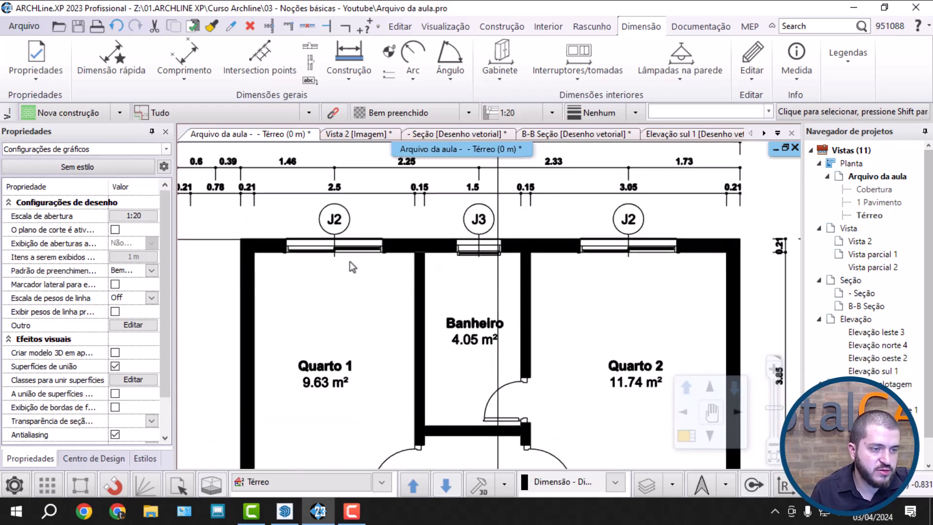
{"action": "middle_click_drag", "start_coordinate": [656, 366], "coordinate": [549, 230]}
{"action": "middle_click_drag", "start_coordinate": [556, 323], "coordinate": [529, 203]}
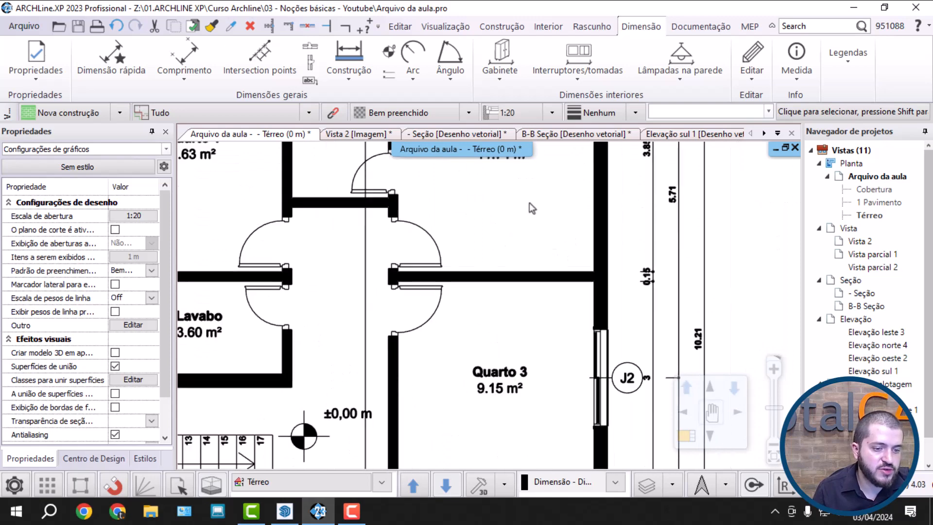
{"action": "middle_click_drag", "start_coordinate": [576, 366], "coordinate": [558, 246]}
{"action": "scroll", "coordinate": [558, 246], "scroll_direction": "down", "scroll_amount": 4}
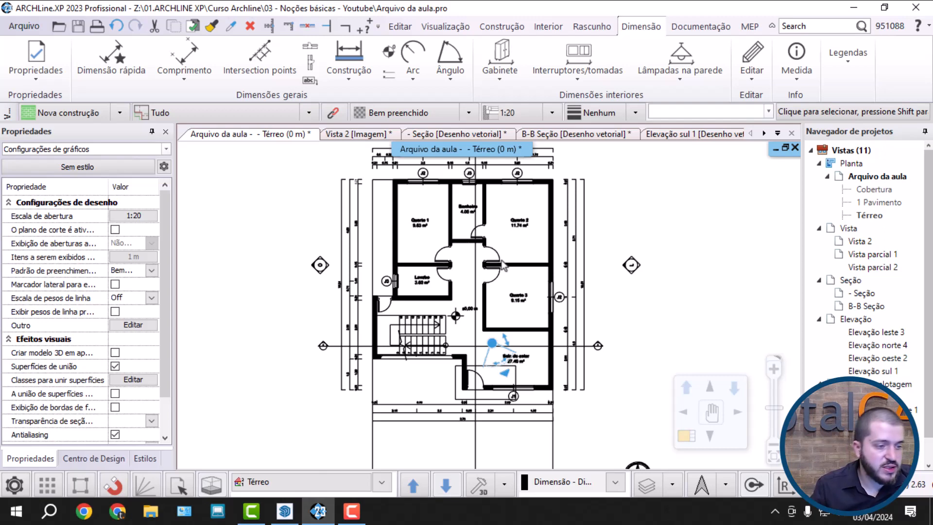
Window-select the ground-floor plan and narrow the selection to the Dimensão da janela objects.
{"action": "left_click", "coordinate": [350, 438]}
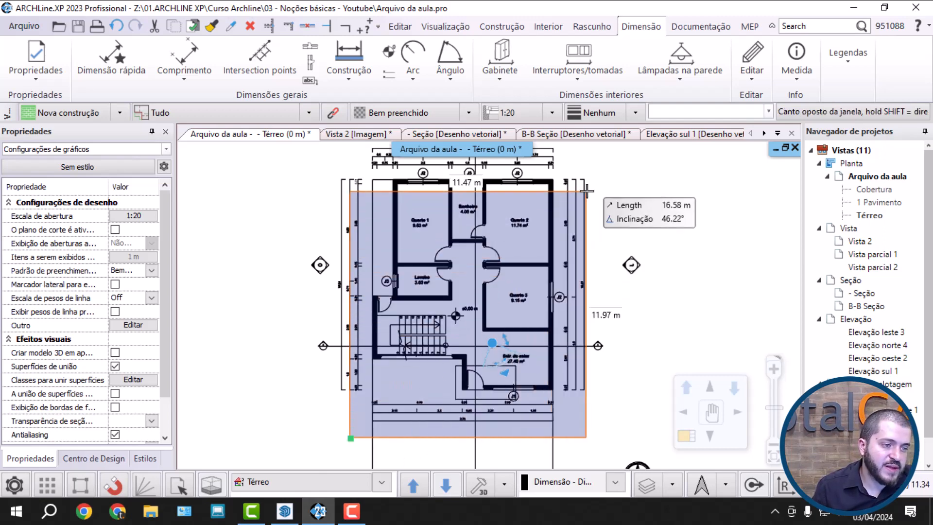
{"action": "left_click", "coordinate": [572, 159]}
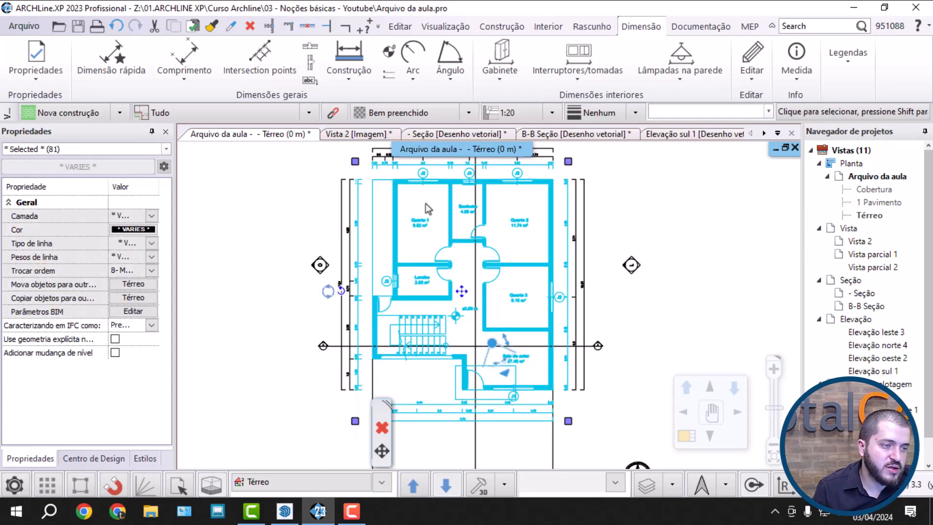
{"action": "left_click", "coordinate": [91, 150]}
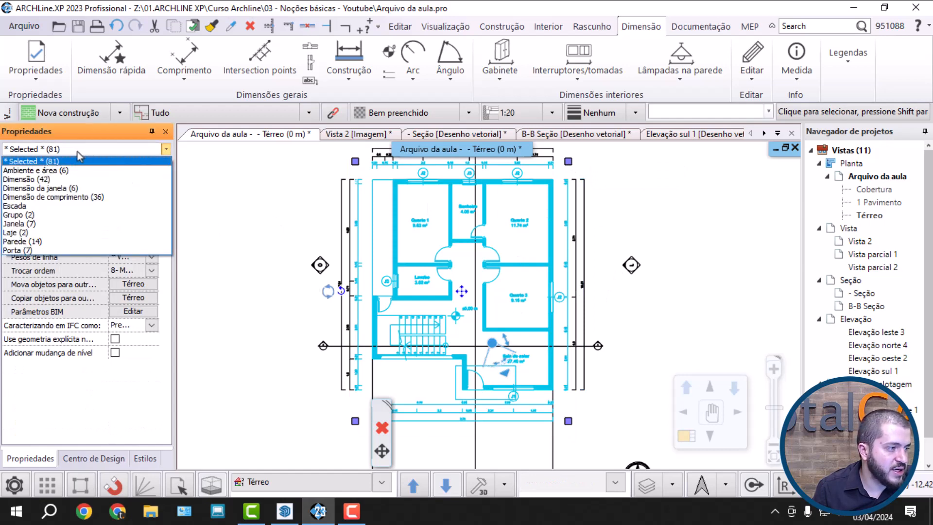
{"action": "left_click", "coordinate": [44, 188]}
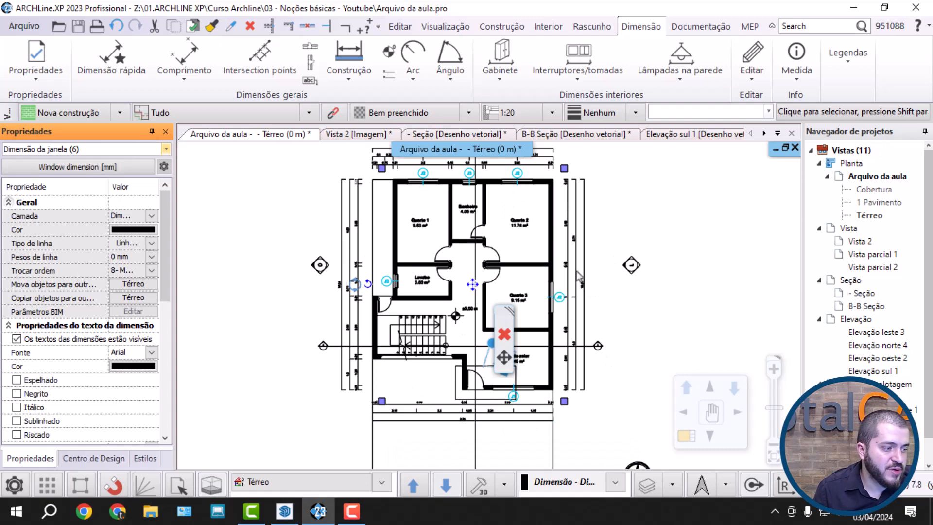
{"action": "scroll", "coordinate": [533, 371], "scroll_direction": "up", "scroll_amount": 5}
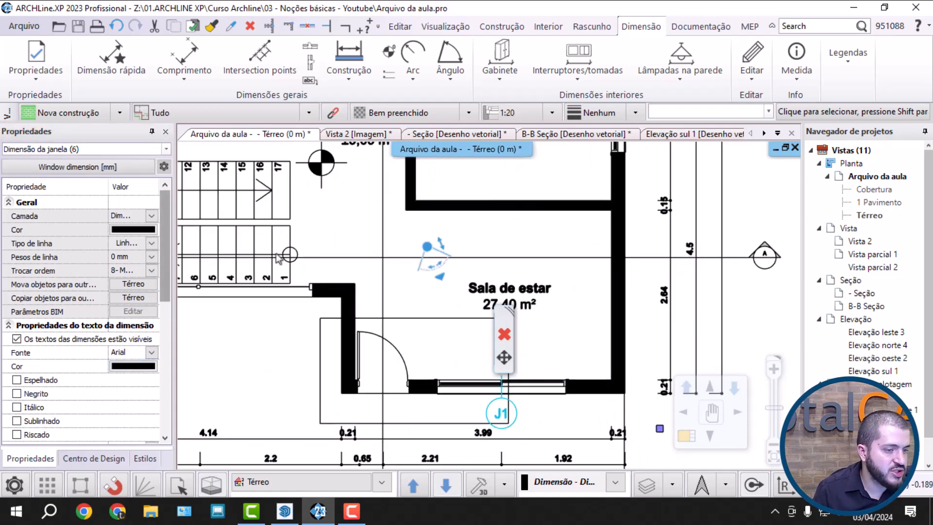
{"action": "scroll", "coordinate": [278, 258], "scroll_direction": "down", "scroll_amount": 5}
Select the floor plan's objects again and keep only the window dimension tags (Dimensão da janela) selected.
{"action": "left_click", "coordinate": [394, 186]}
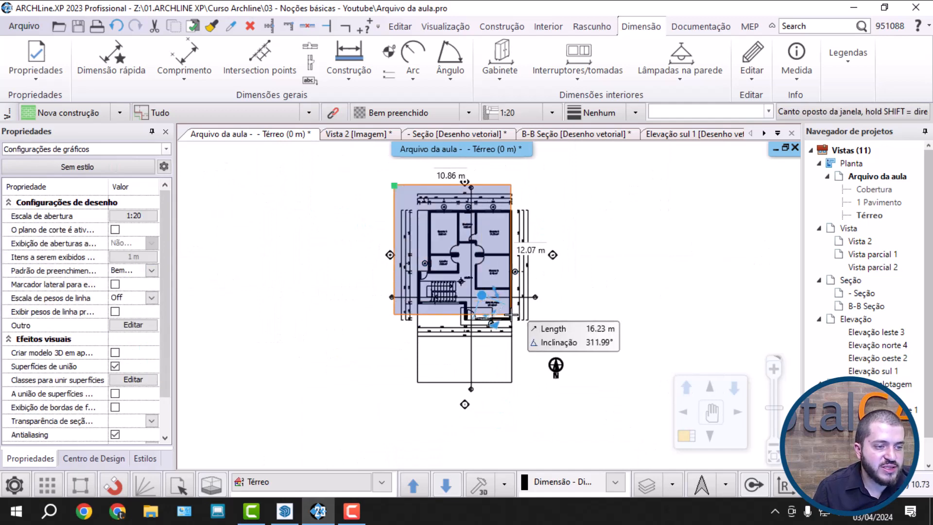
{"action": "left_click", "coordinate": [541, 332]}
{"action": "scroll", "coordinate": [541, 332], "scroll_direction": "up", "scroll_amount": 1}
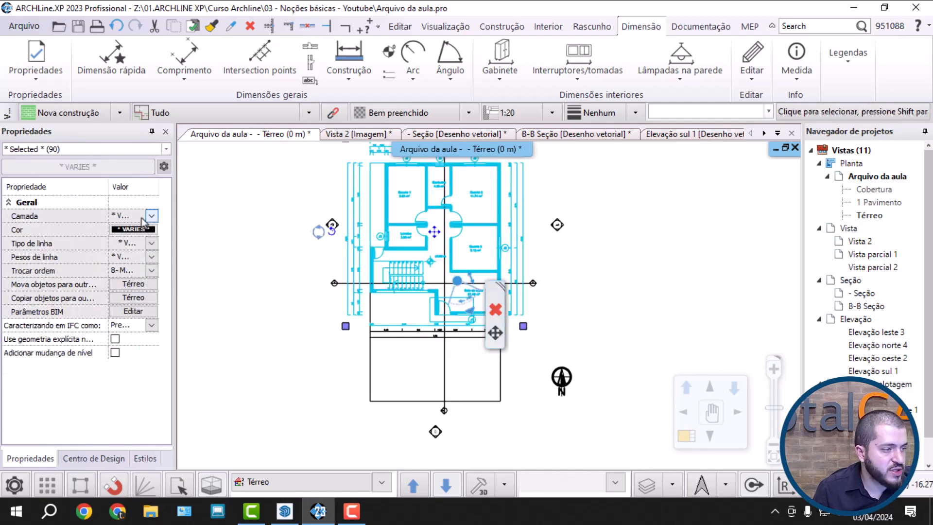
{"action": "left_click", "coordinate": [167, 149]}
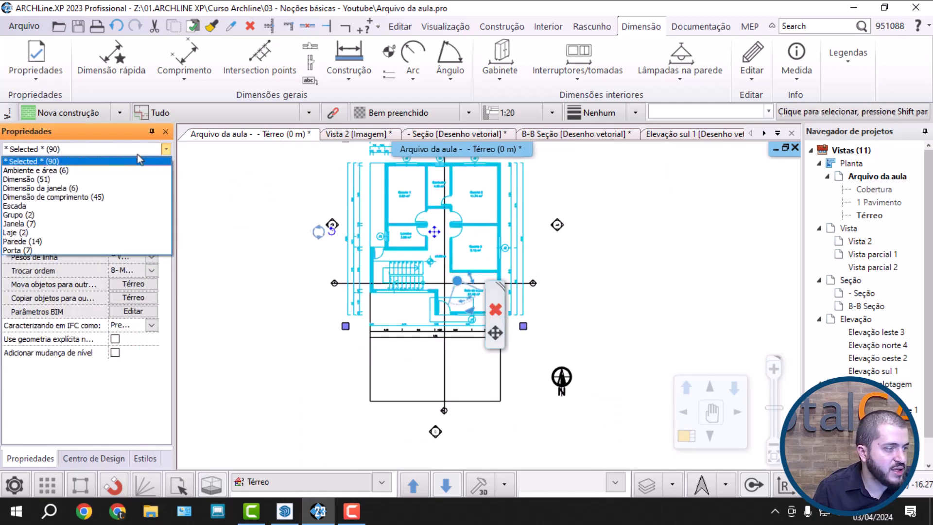
{"action": "left_click", "coordinate": [78, 188]}
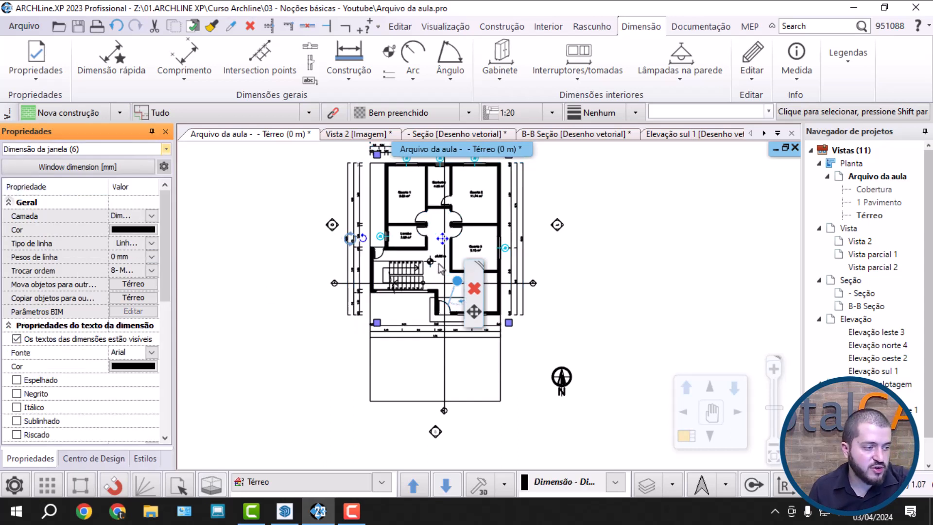
Turn off Mostrar linha de dimensão for all the selected window dimension tags and clear the selection.
{"action": "scroll", "coordinate": [477, 292], "scroll_direction": "up", "scroll_amount": 6}
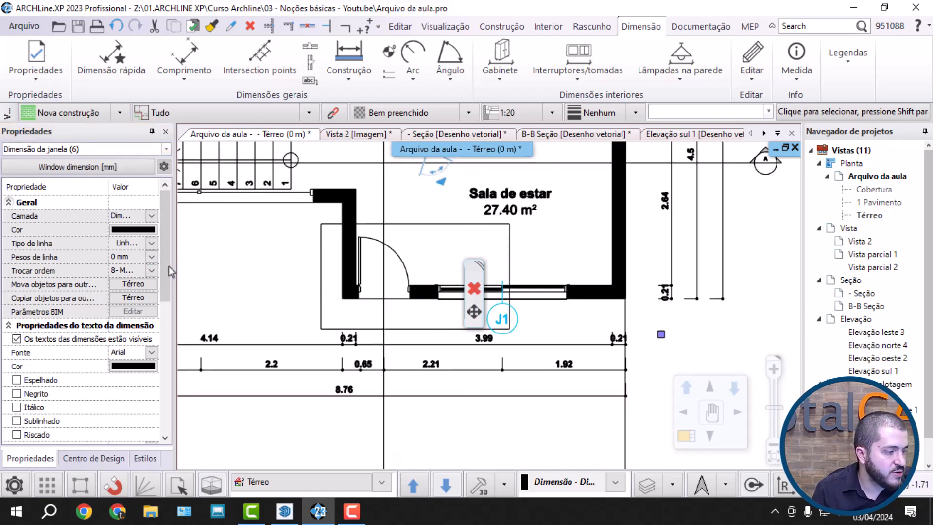
{"action": "mouse_move", "coordinate": [168, 266]}
{"action": "left_mouse_down"}
{"action": "mouse_move", "coordinate": [164, 404]}
{"action": "mouse_move", "coordinate": [164, 272]}
{"action": "left_mouse_up"}
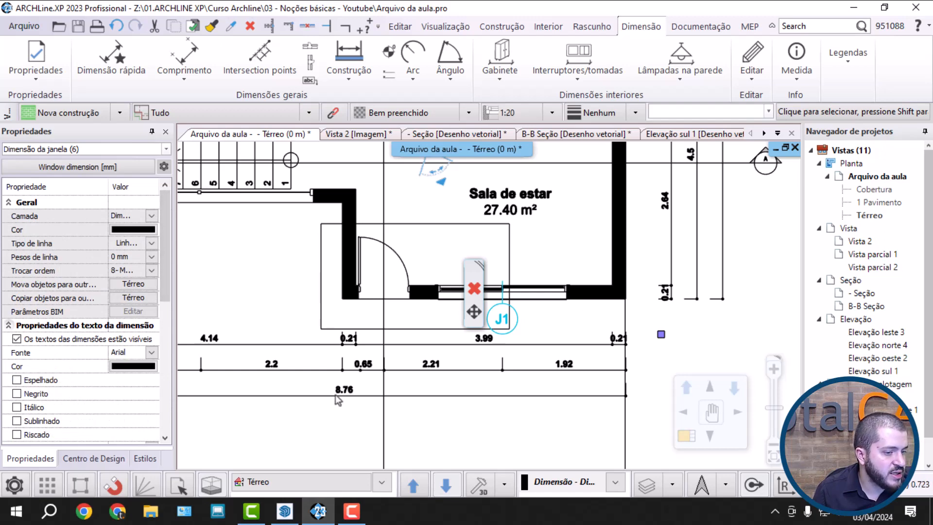
{"action": "scroll", "coordinate": [143, 428], "scroll_direction": "down", "scroll_amount": 3}
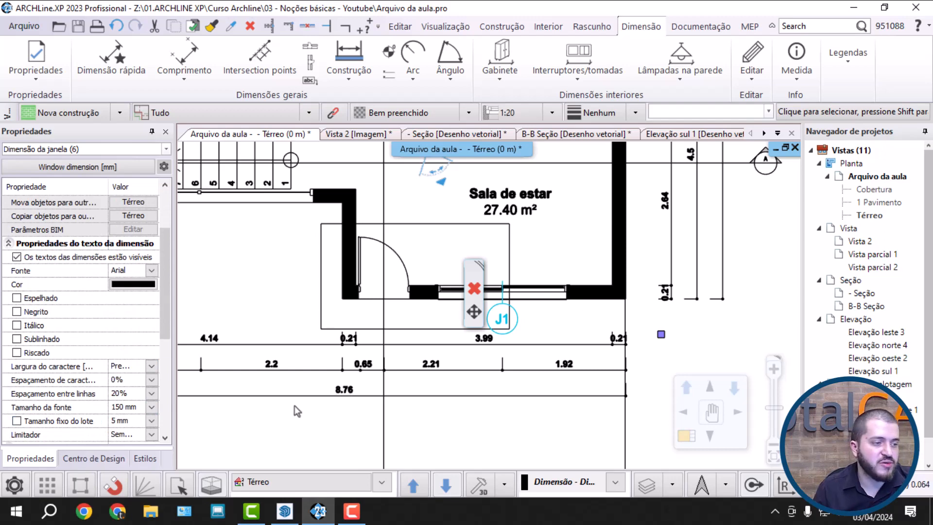
{"action": "scroll", "coordinate": [287, 400], "scroll_direction": "up", "scroll_amount": 1}
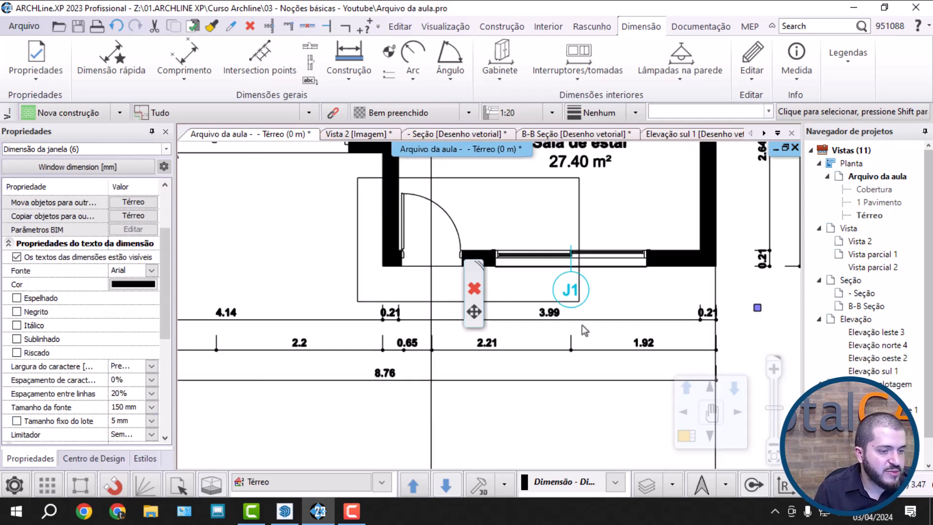
{"action": "scroll", "coordinate": [578, 284], "scroll_direction": "up", "scroll_amount": 3}
{"action": "scroll", "coordinate": [484, 257], "scroll_direction": "up", "scroll_amount": 2}
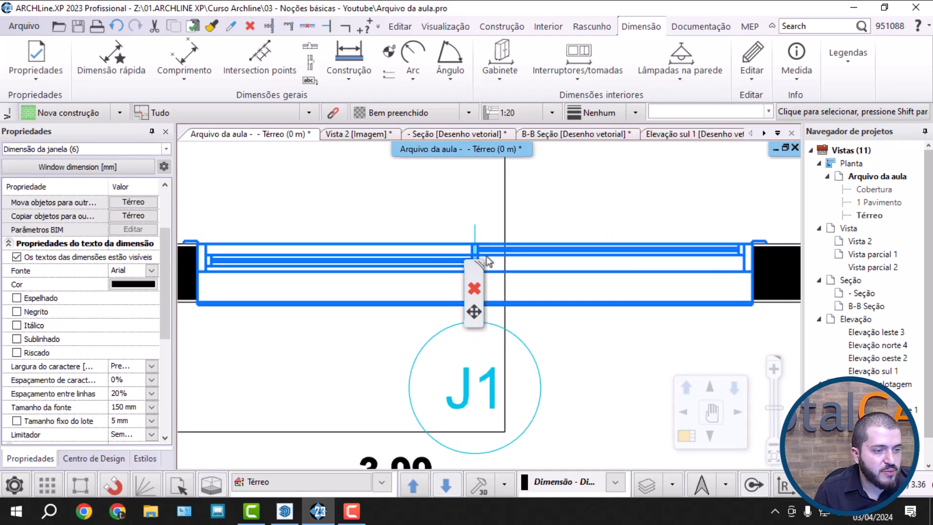
{"action": "left_click_drag", "start_coordinate": [167, 285], "coordinate": [156, 324]}
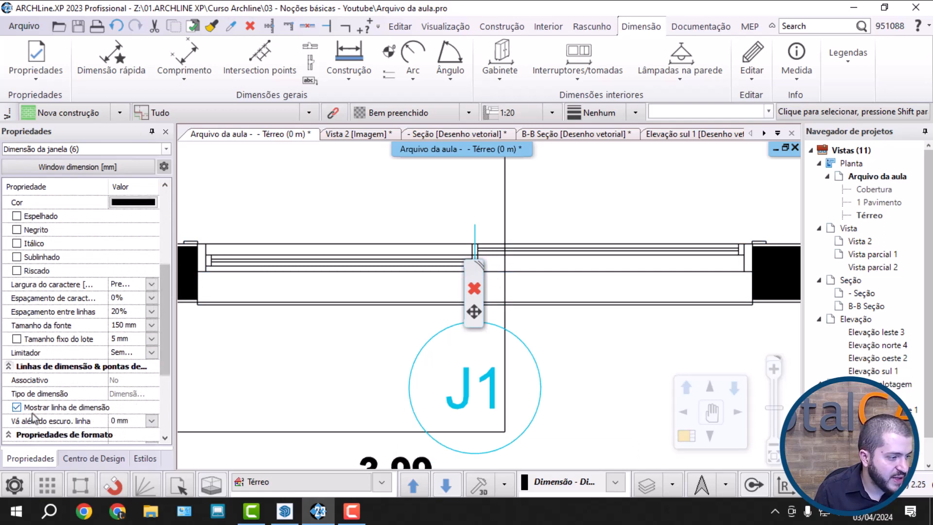
{"action": "left_click", "coordinate": [17, 408]}
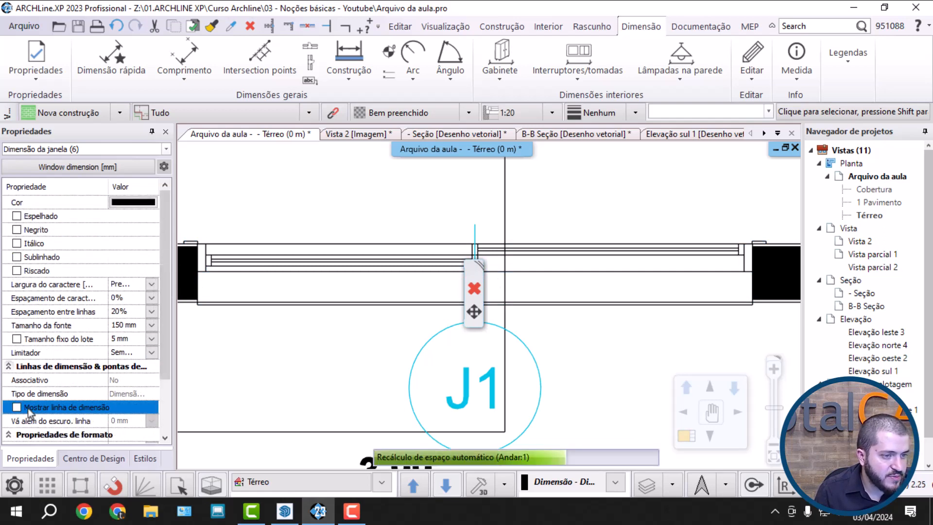
{"action": "left_click", "coordinate": [316, 417]}
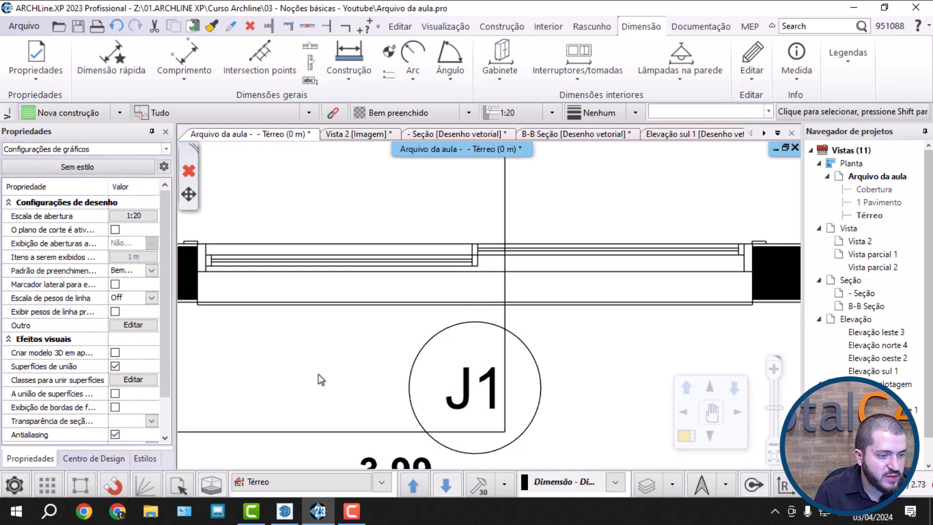
Check the window tags on the plan and undo the hiding of their dimension lines.
{"action": "scroll", "coordinate": [488, 304], "scroll_direction": "down", "scroll_amount": 9}
{"action": "scroll", "coordinate": [631, 156], "scroll_direction": "up", "scroll_amount": 1}
{"action": "middle_click_drag", "start_coordinate": [632, 156], "coordinate": [565, 304]}
{"action": "middle_click_drag", "start_coordinate": [556, 199], "coordinate": [540, 332]}
{"action": "scroll", "coordinate": [613, 301], "scroll_direction": "up", "scroll_amount": 1}
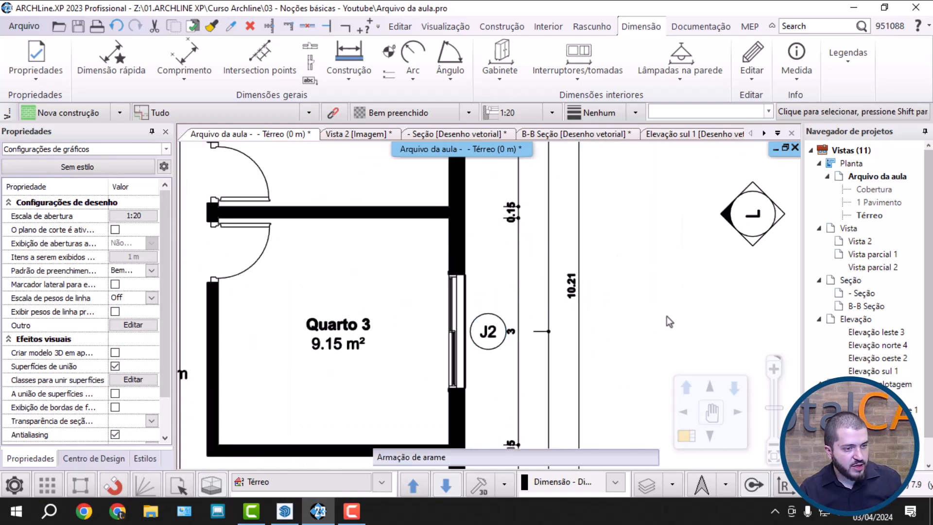
{"action": "key", "text": "ctrl+z"}
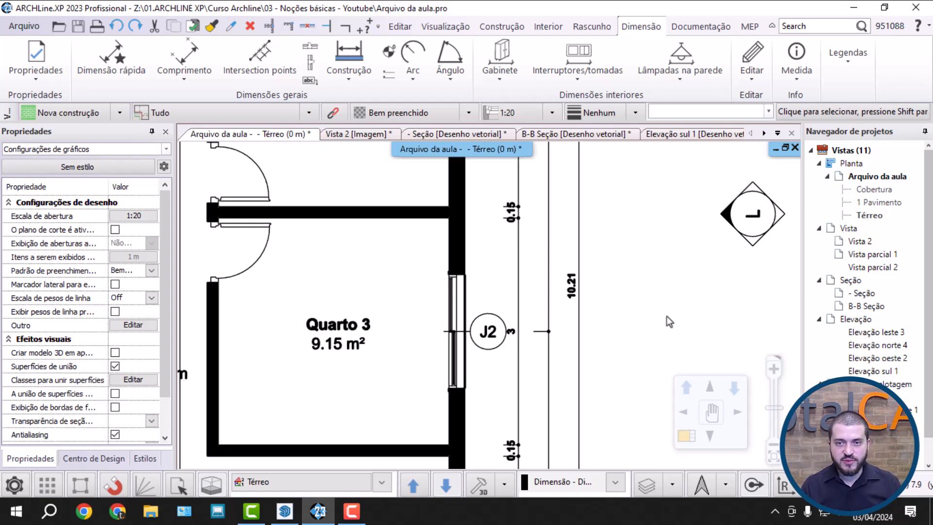
{"action": "scroll", "coordinate": [489, 305], "scroll_direction": "down", "scroll_amount": 1}
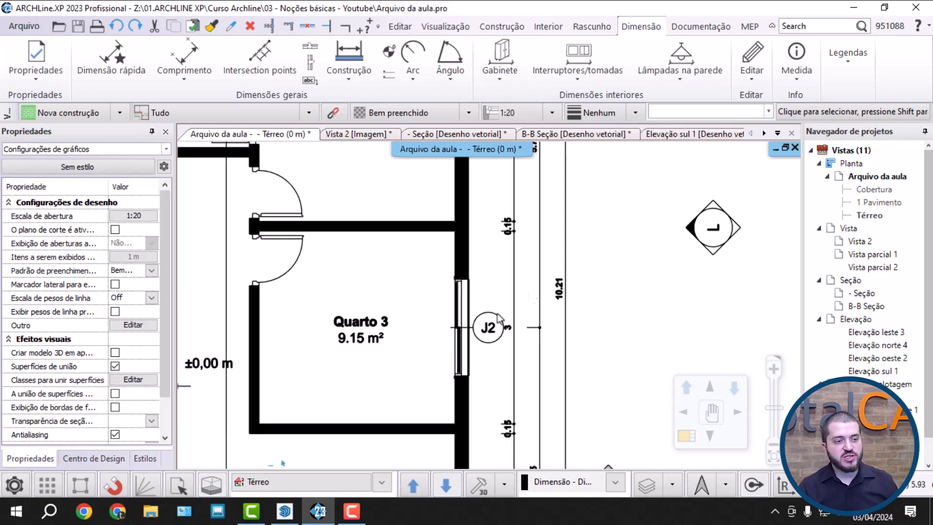
{"action": "middle_click", "coordinate": [441, 327]}
{"action": "middle_click", "coordinate": [442, 327]}
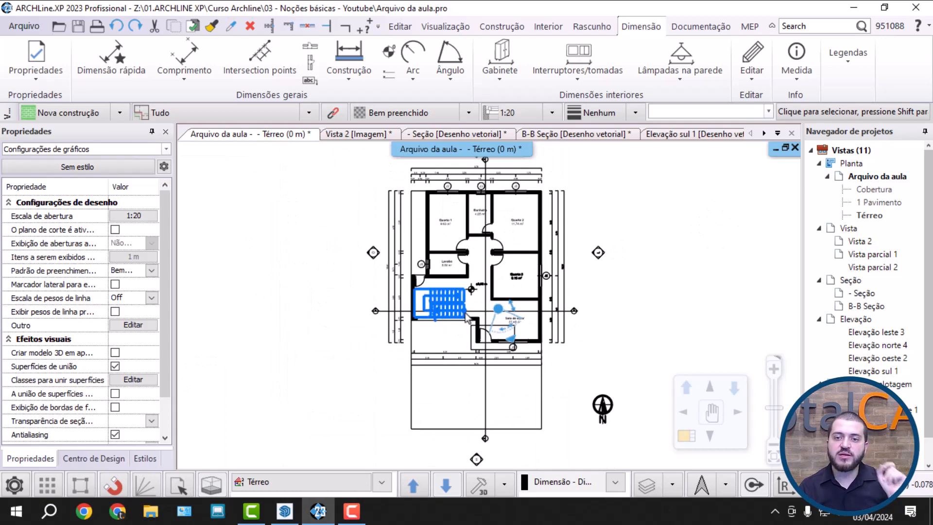
Create an ISO A3 landscape plot layout with 3 columns and 1 row, without the title stamp.
{"action": "left_click", "coordinate": [708, 26]}
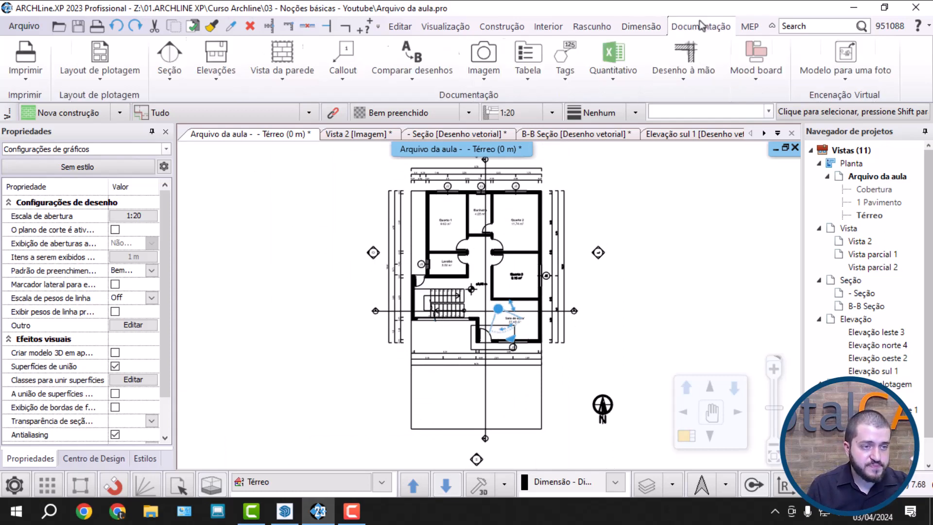
{"action": "left_click", "coordinate": [125, 62]}
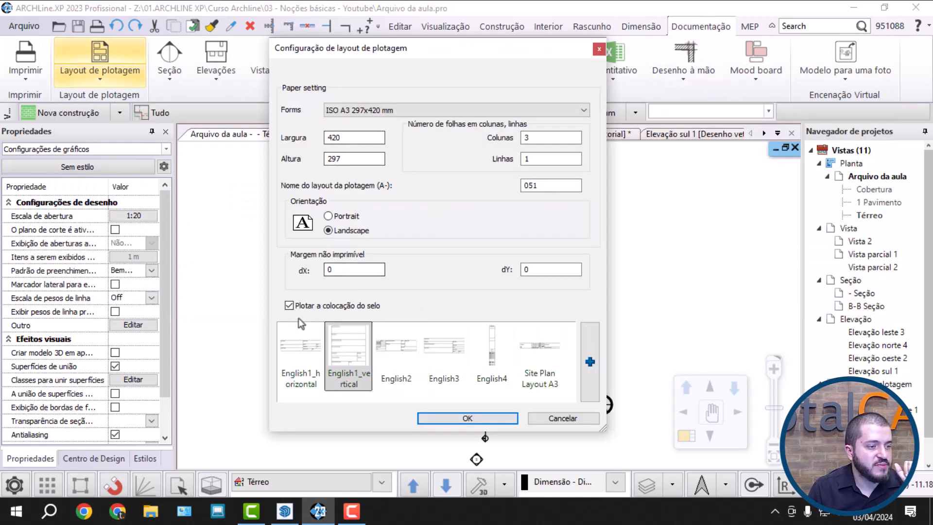
{"action": "left_click", "coordinate": [289, 305]}
{"action": "left_click", "coordinate": [468, 418]}
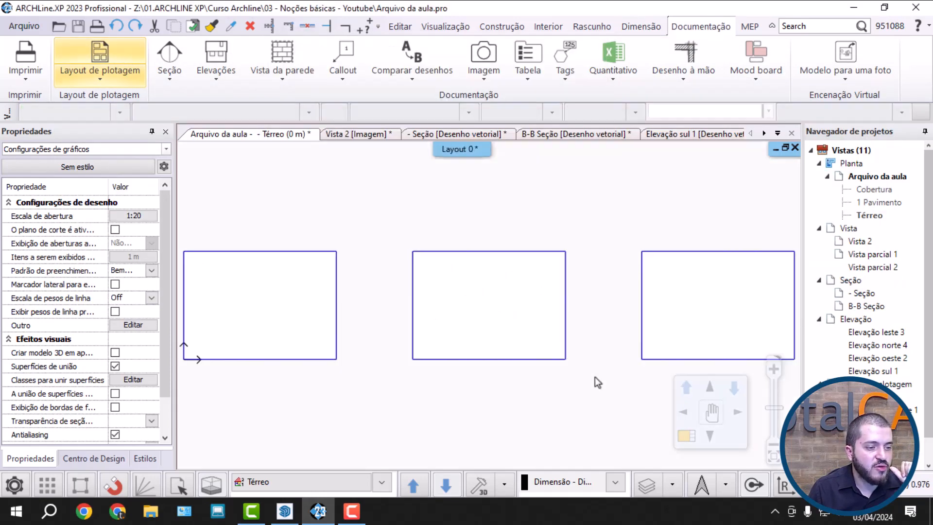
Delete the second and third sheets so that only the first A3 sheet remains in the layout.
{"action": "scroll", "coordinate": [519, 327], "scroll_direction": "down", "scroll_amount": 2}
{"action": "left_click_drag", "start_coordinate": [616, 385], "coordinate": [467, 264]}
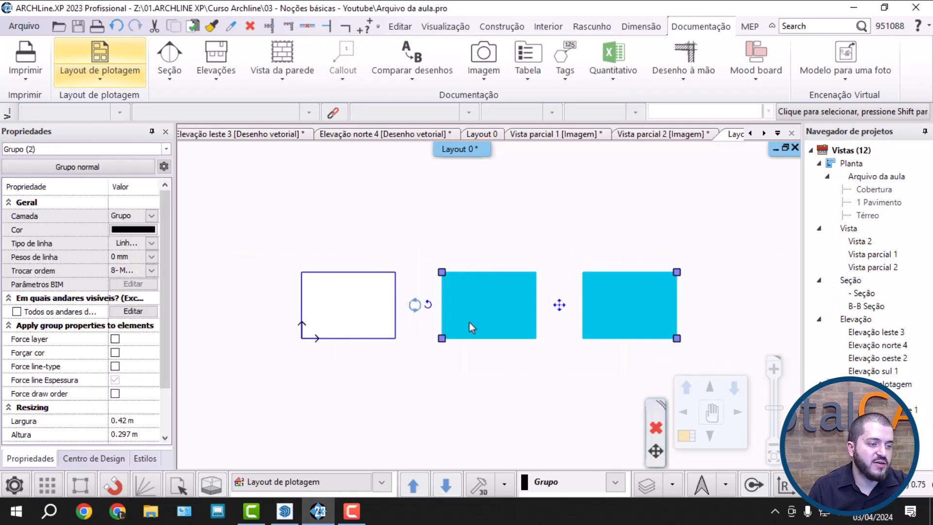
{"action": "key", "text": "Delete"}
{"action": "middle_click", "coordinate": [441, 327]}
{"action": "middle_click", "coordinate": [441, 326]}
{"action": "scroll", "coordinate": [440, 327], "scroll_direction": "down", "scroll_amount": 1}
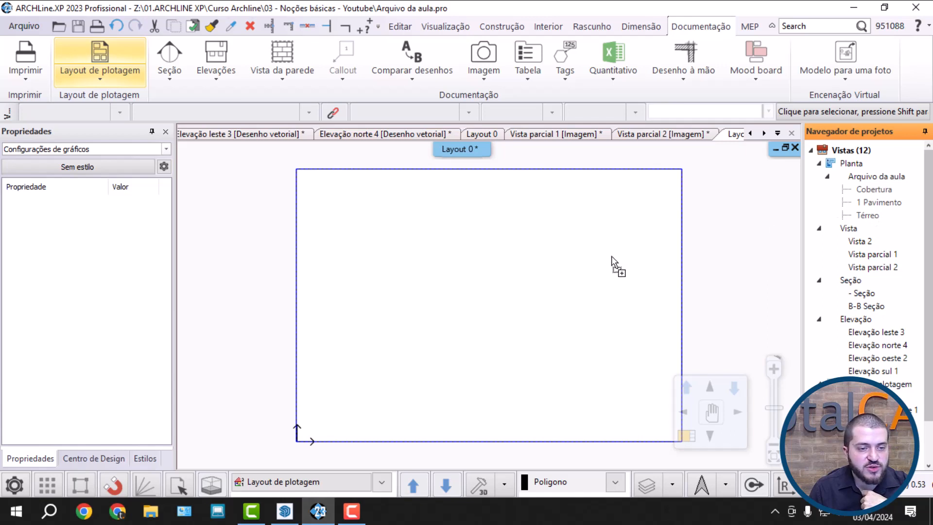
Place the Térreo floor plan on the A3 sheet at 1:50 scale and inspect its J1 window tag.
{"action": "right_click", "coordinate": [428, 269]}
{"action": "left_click", "coordinate": [458, 338]}
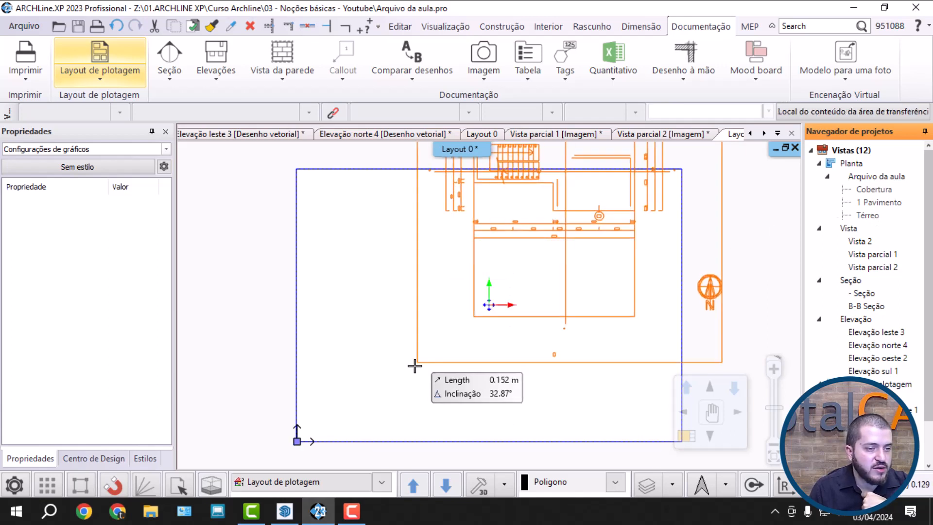
{"action": "middle_click_drag", "start_coordinate": [358, 456], "coordinate": [354, 408]}
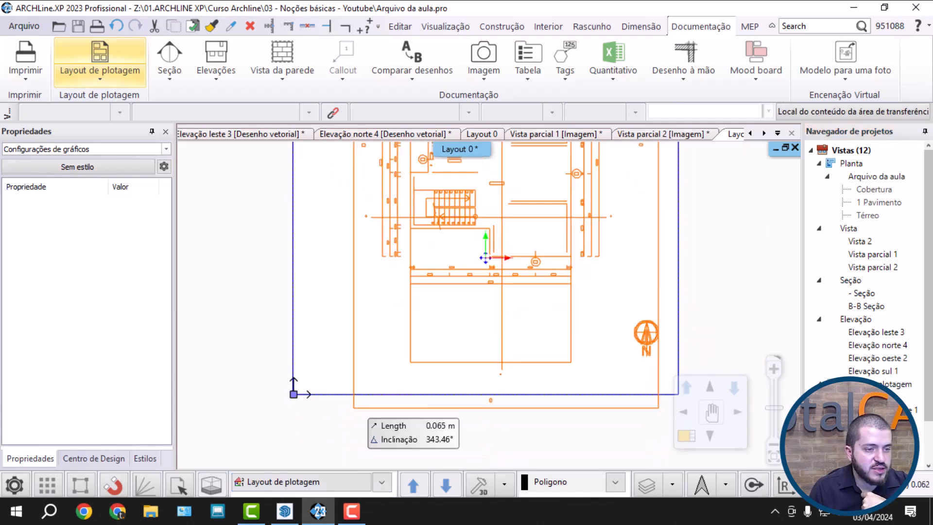
{"action": "scroll", "coordinate": [340, 428], "scroll_direction": "down", "scroll_amount": 2}
{"action": "left_click", "coordinate": [337, 446]}
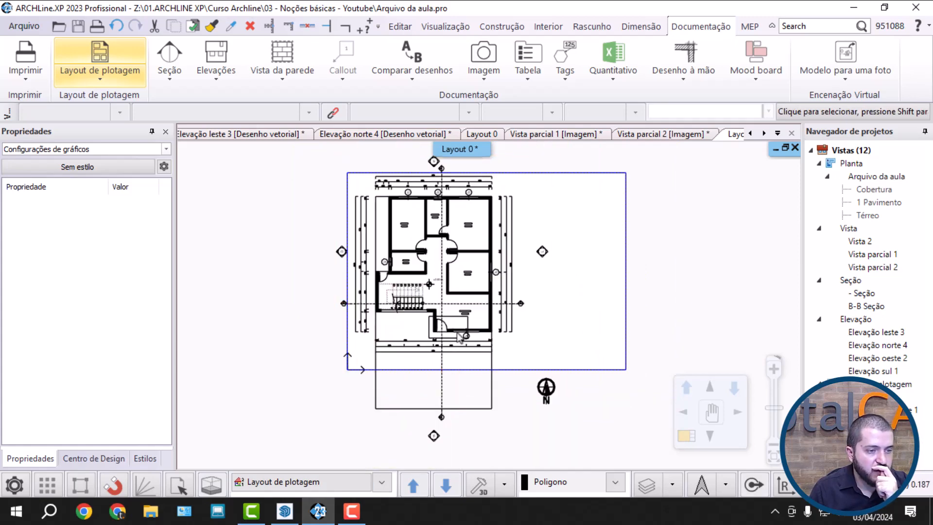
{"action": "scroll", "coordinate": [508, 323], "scroll_direction": "up", "scroll_amount": 5}
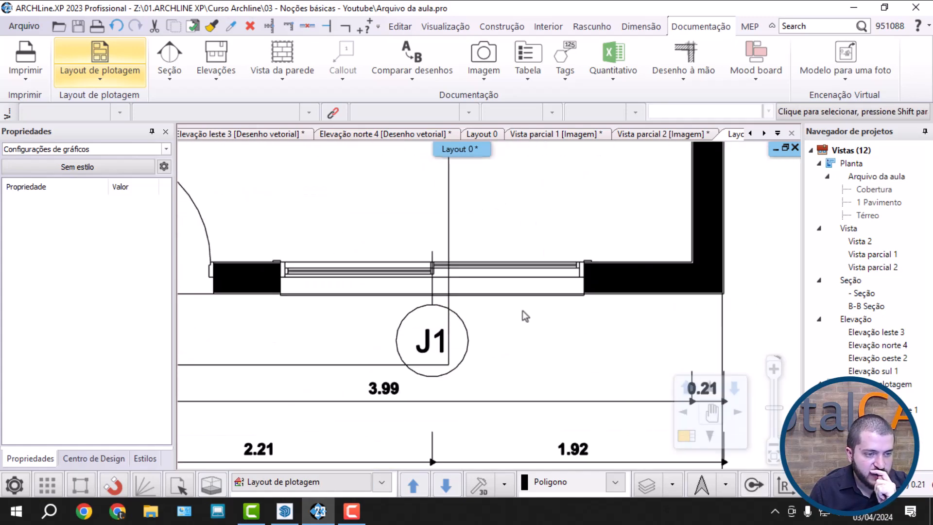
{"action": "scroll", "coordinate": [523, 315], "scroll_direction": "down", "scroll_amount": 5}
Delete the placed 1:50 plan and insert the Térreo view on the sheet again at a smaller scale.
{"action": "left_click", "coordinate": [492, 277]}
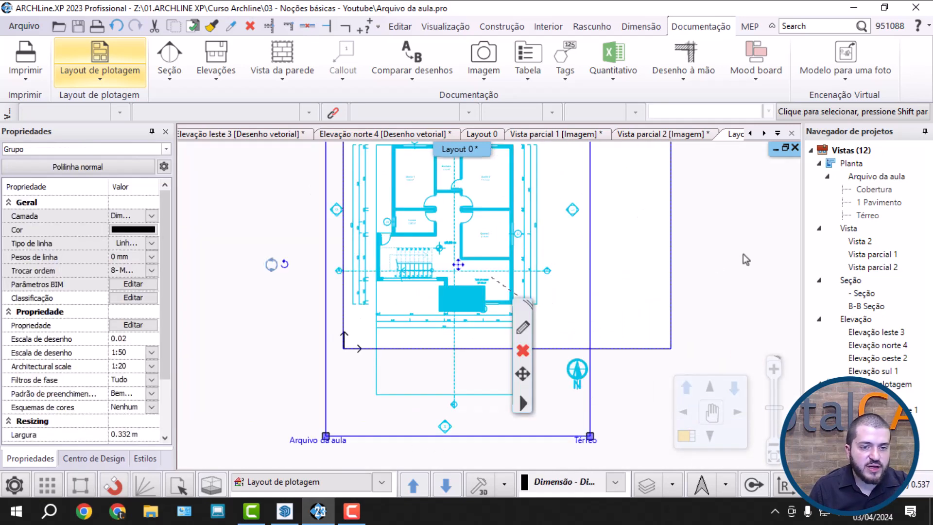
{"action": "key", "text": "Delete"}
{"action": "left_click_drag", "start_coordinate": [867, 219], "coordinate": [523, 272]}
{"action": "left_click", "coordinate": [535, 353]}
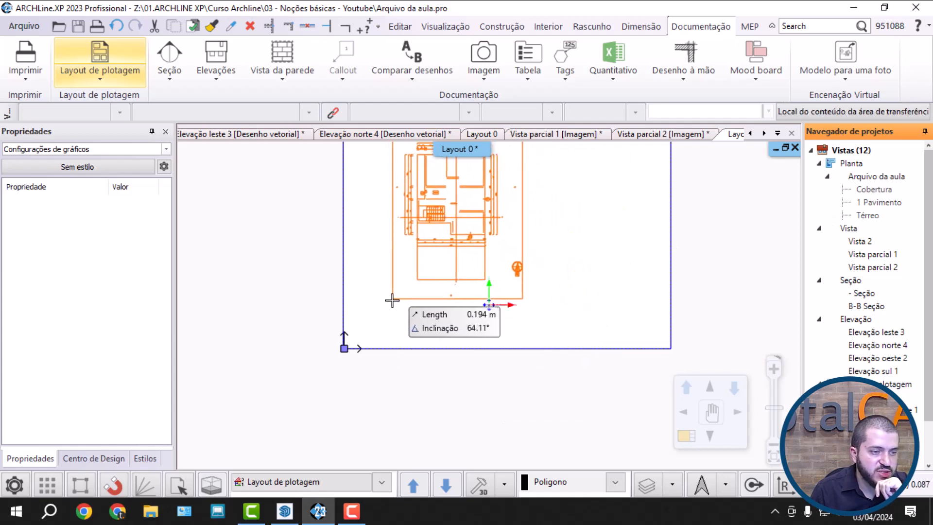
{"action": "left_click", "coordinate": [396, 294]}
Examine the window tags and their text size against the room labels and dimensions across the plan on the sheet.
{"action": "scroll", "coordinate": [522, 323], "scroll_direction": "up", "scroll_amount": 6}
{"action": "scroll", "coordinate": [629, 331], "scroll_direction": "up", "scroll_amount": 2}
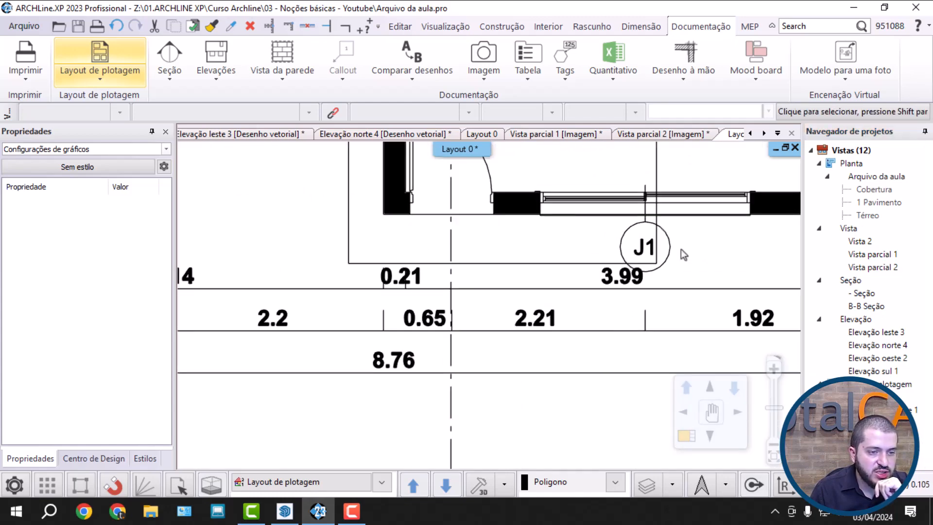
{"action": "middle_click_drag", "start_coordinate": [606, 252], "coordinate": [492, 459]}
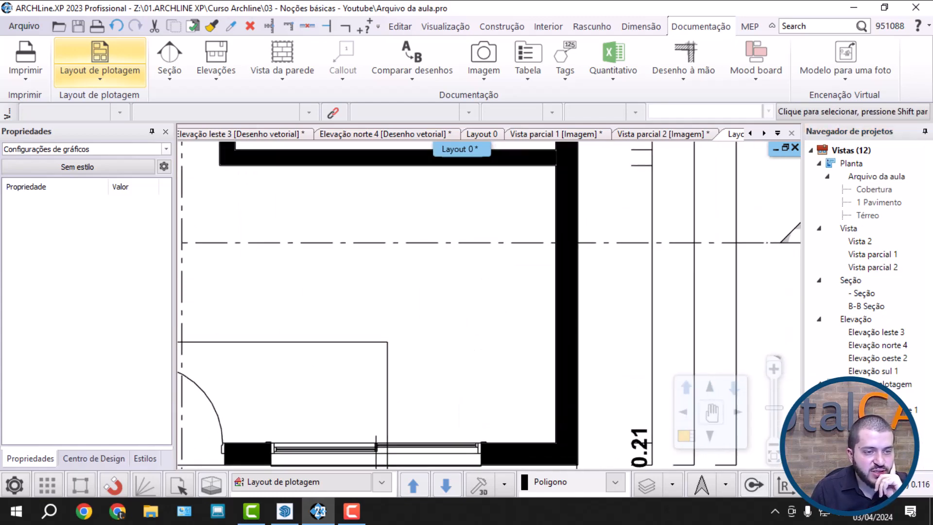
{"action": "scroll", "coordinate": [567, 327], "scroll_direction": "down", "scroll_amount": 1}
{"action": "scroll", "coordinate": [564, 331], "scroll_direction": "down", "scroll_amount": 2}
{"action": "scroll", "coordinate": [469, 381], "scroll_direction": "up", "scroll_amount": 9}
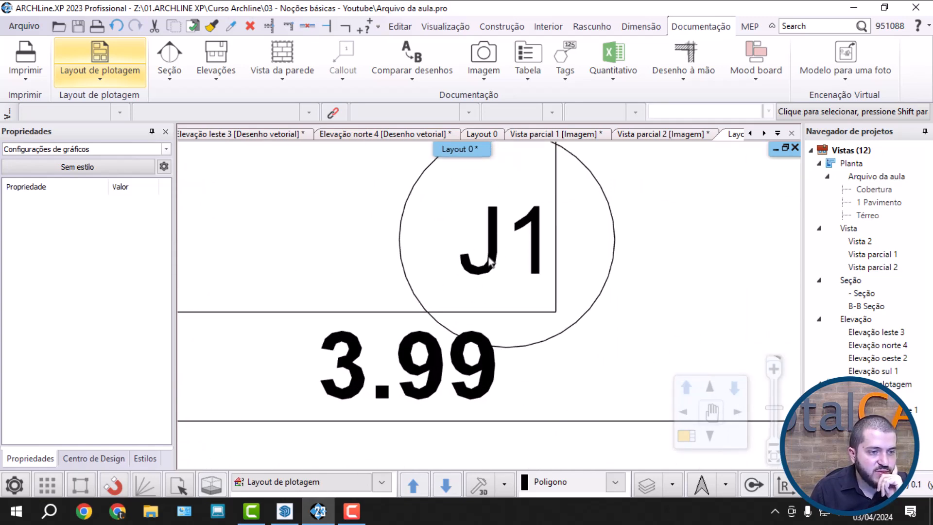
{"action": "scroll", "coordinate": [488, 277], "scroll_direction": "down", "scroll_amount": 9}
{"action": "middle_click_drag", "start_coordinate": [489, 296], "coordinate": [485, 436]}
{"action": "middle_click_drag", "start_coordinate": [516, 243], "coordinate": [512, 363]}
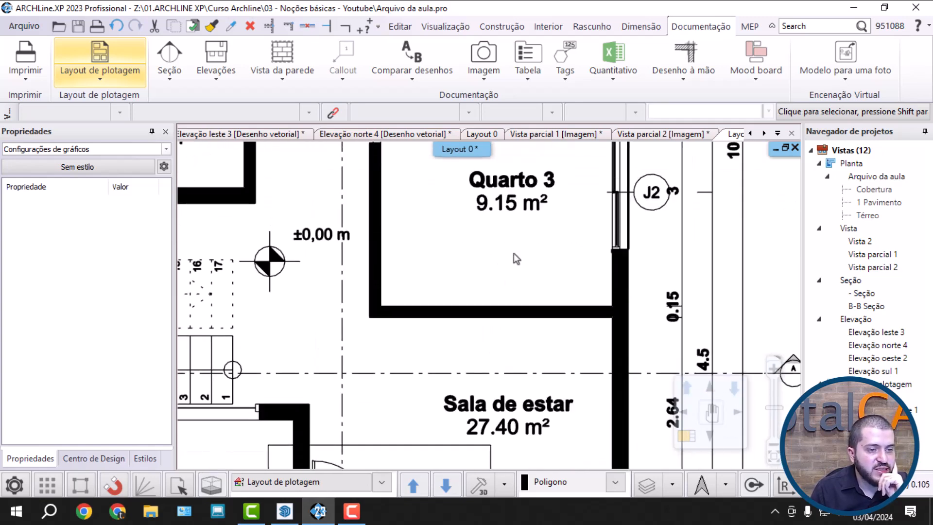
{"action": "middle_click_drag", "start_coordinate": [530, 167], "coordinate": [522, 298]}
{"action": "scroll", "coordinate": [597, 326], "scroll_direction": "up", "scroll_amount": 4}
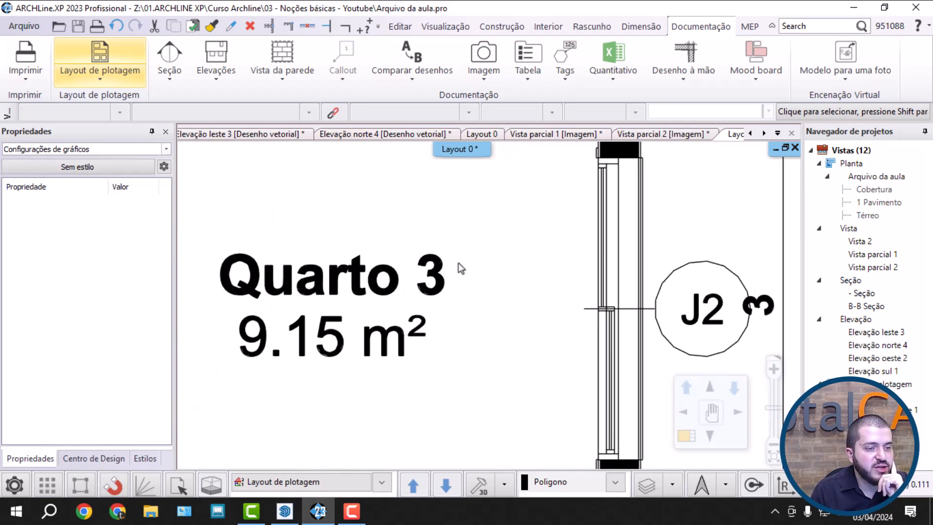
{"action": "scroll", "coordinate": [461, 268], "scroll_direction": "down", "scroll_amount": 6}
{"action": "middle_click_drag", "start_coordinate": [491, 297], "coordinate": [495, 356]}
{"action": "scroll", "coordinate": [489, 305], "scroll_direction": "down", "scroll_amount": 2}
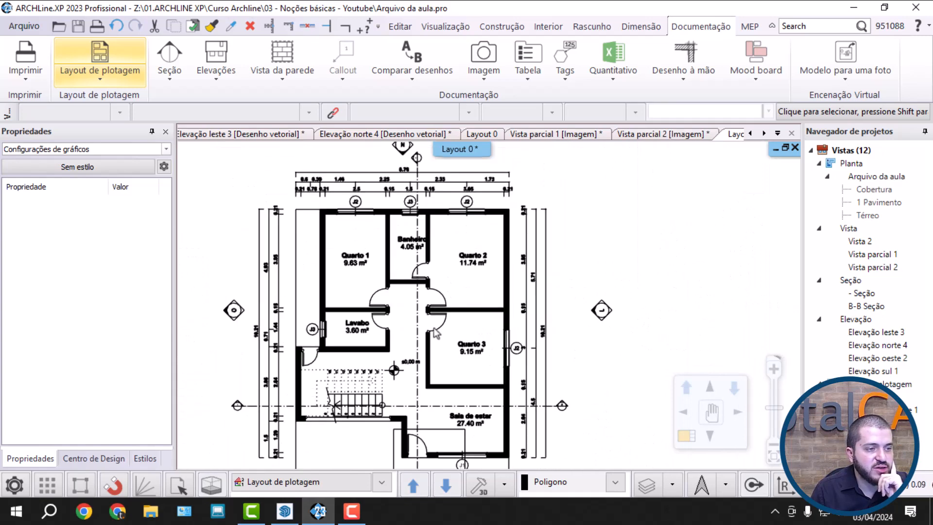
{"action": "middle_click_drag", "start_coordinate": [460, 363], "coordinate": [510, 280]}
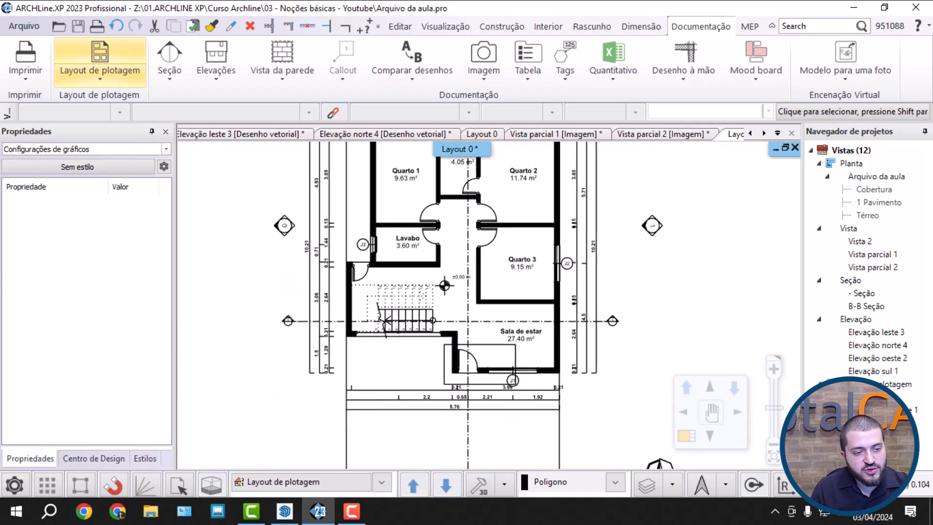
{"action": "scroll", "coordinate": [524, 270], "scroll_direction": "down", "scroll_amount": 5}
{"action": "middle_click", "coordinate": [524, 271]}
{"action": "middle_click", "coordinate": [524, 270]}
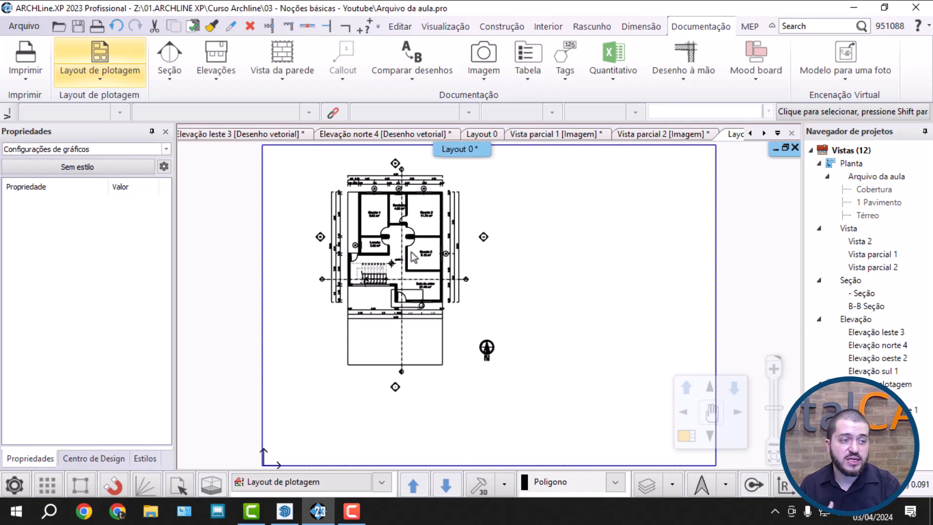
Return to the Térreo floor plan, select its objects and keep only the Dimensão da janela tags selected.
{"action": "double_click", "coordinate": [868, 216]}
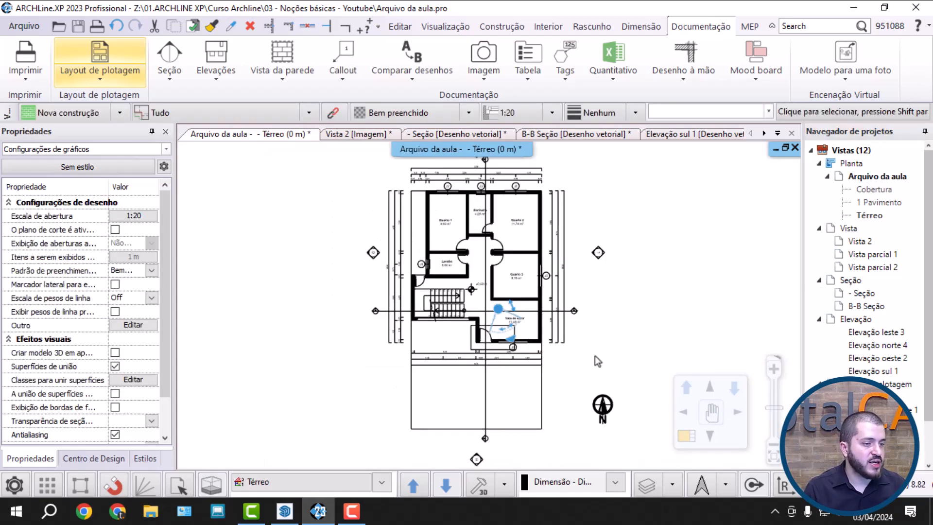
{"action": "left_click_drag", "start_coordinate": [368, 165], "coordinate": [600, 403]}
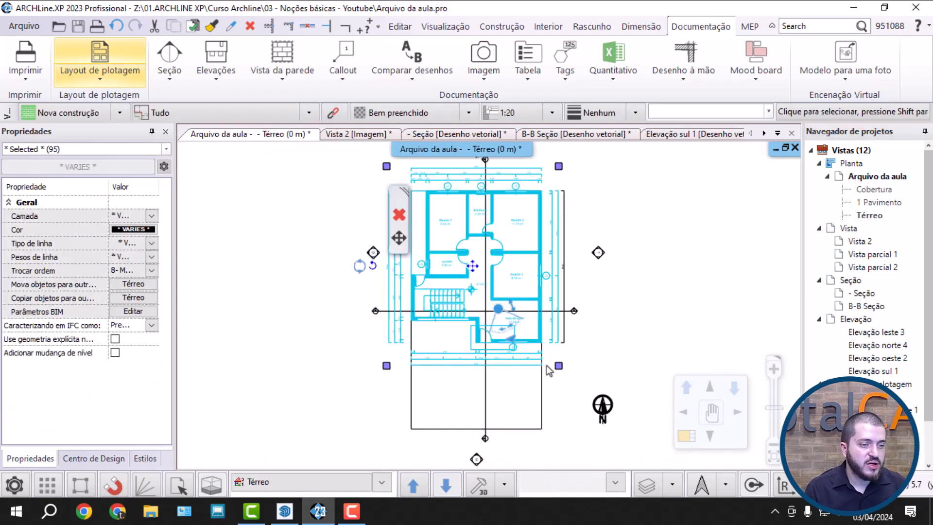
{"action": "left_click", "coordinate": [116, 149]}
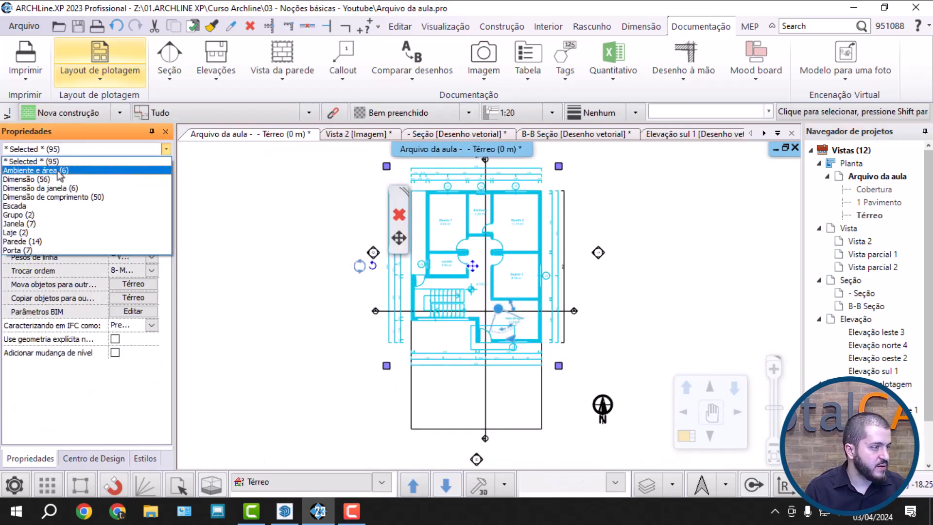
{"action": "left_click", "coordinate": [63, 196]}
{"action": "scroll", "coordinate": [545, 249], "scroll_direction": "up", "scroll_amount": 8}
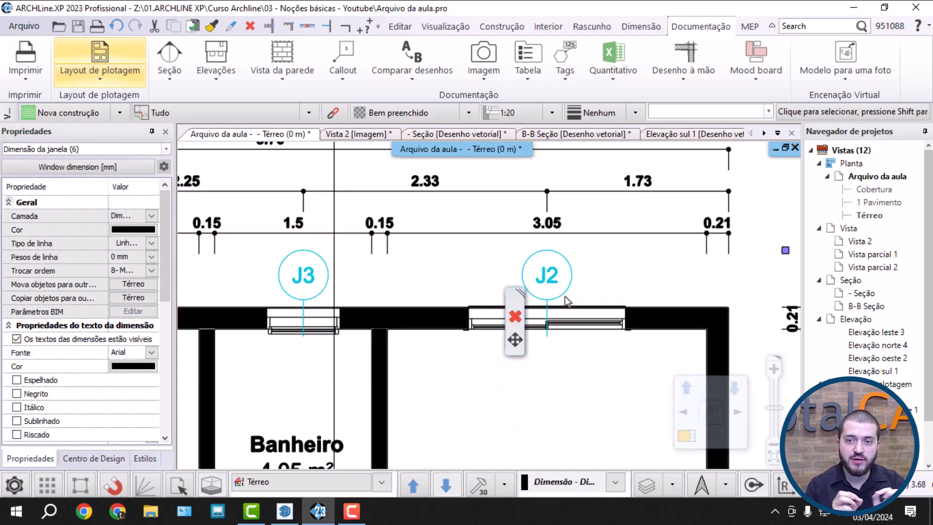
Enable the fixed plot size option (Tamanho fixo do lote) for the selected window tags and clear the selection.
{"action": "left_click_drag", "start_coordinate": [164, 273], "coordinate": [160, 313]}
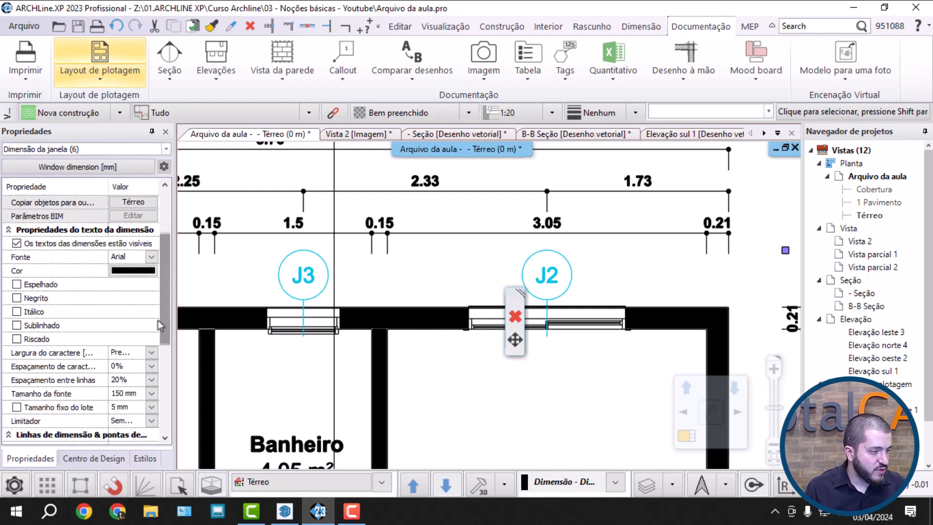
{"action": "left_click", "coordinate": [68, 397]}
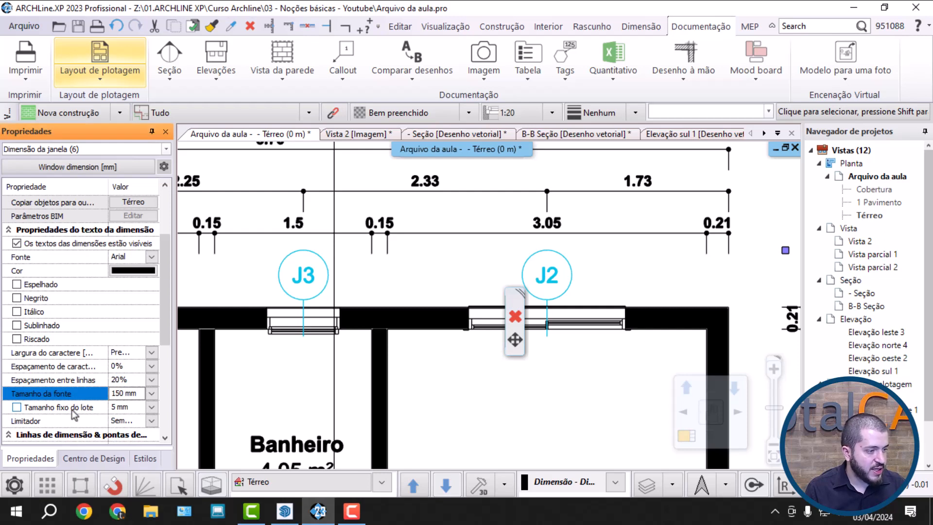
{"action": "left_click", "coordinate": [68, 409]}
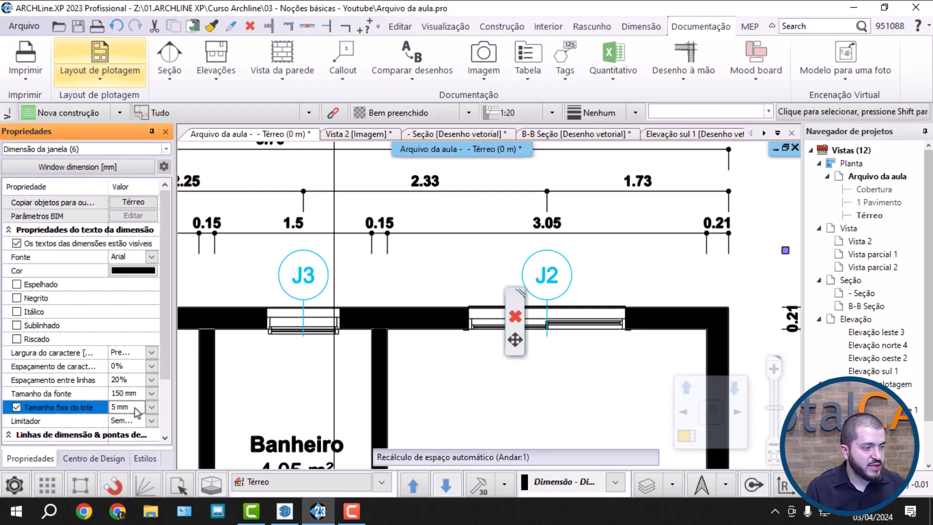
{"action": "key", "text": "Escape"}
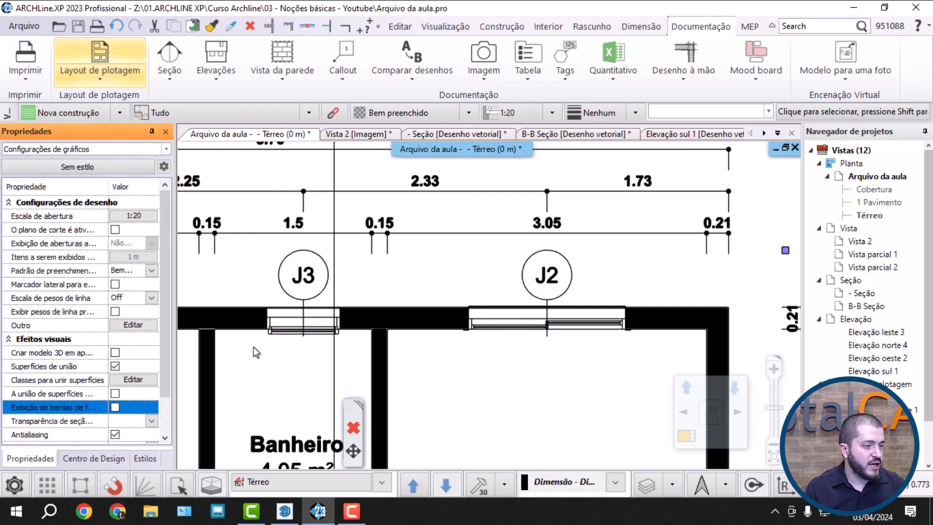
Reselect only the Dimensão da janela tags across the Térreo plan and set their fixed plot text size to 2 mm.
{"action": "scroll", "coordinate": [493, 306], "scroll_direction": "down", "scroll_amount": 6}
{"action": "right_click", "coordinate": [733, 270]}
{"action": "left_click", "coordinate": [322, 245]}
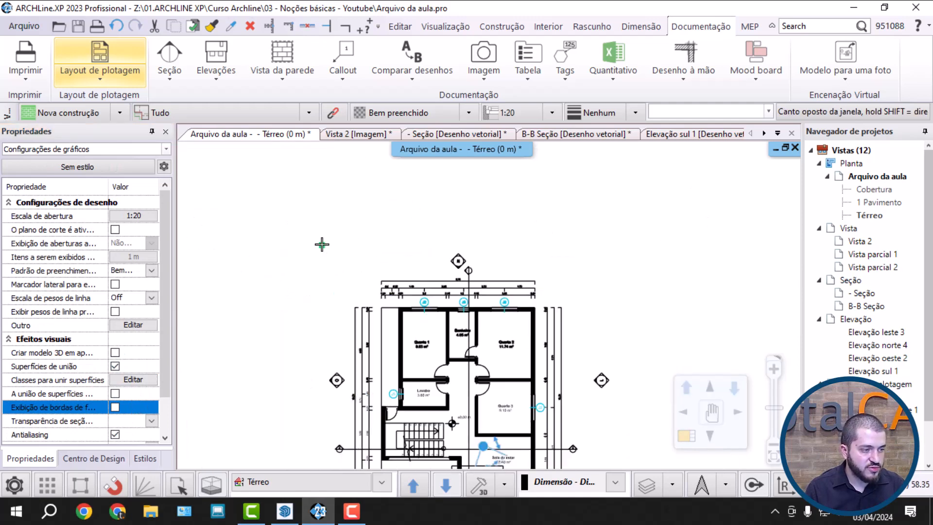
{"action": "left_click", "coordinate": [331, 235]}
{"action": "middle_click_drag", "start_coordinate": [409, 364], "coordinate": [363, 250]}
{"action": "left_click", "coordinate": [511, 419]}
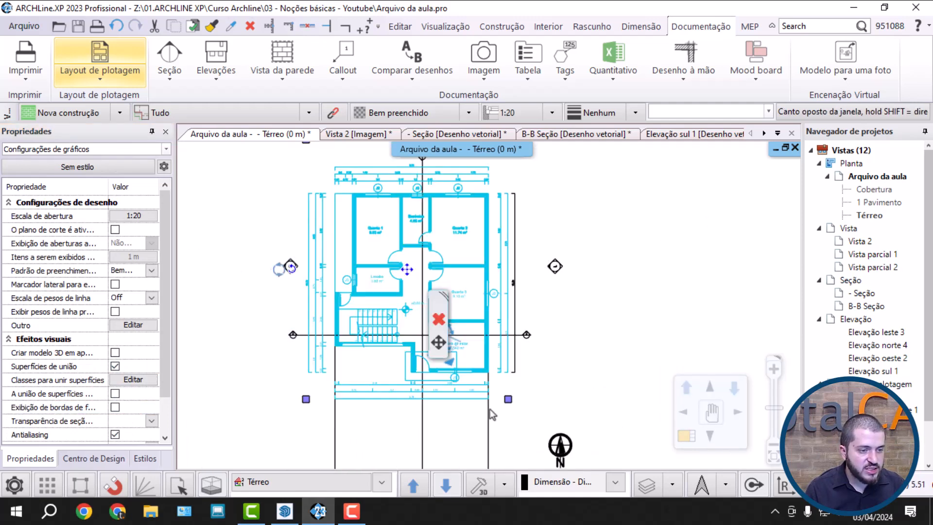
{"action": "left_click", "coordinate": [112, 148]}
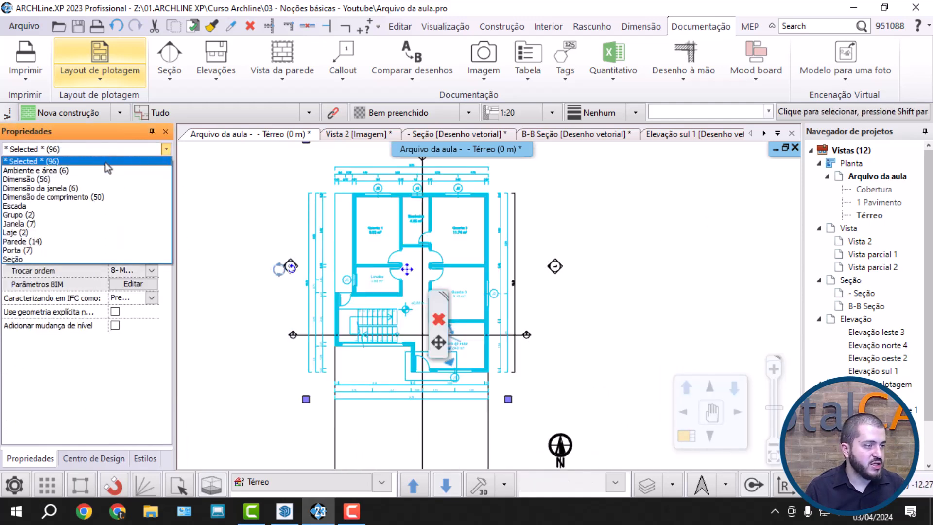
{"action": "left_click", "coordinate": [95, 189]}
{"action": "left_click_drag", "start_coordinate": [162, 294], "coordinate": [160, 335]}
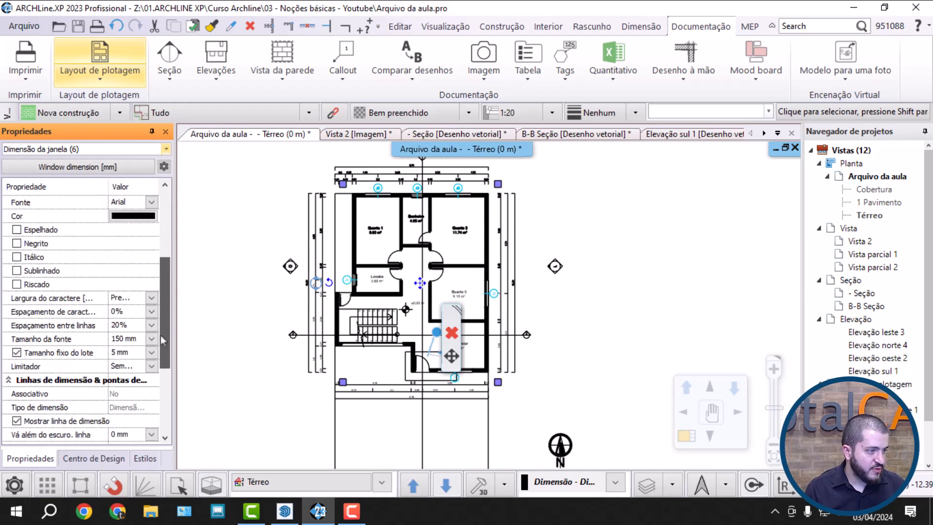
{"action": "left_click", "coordinate": [139, 354]}
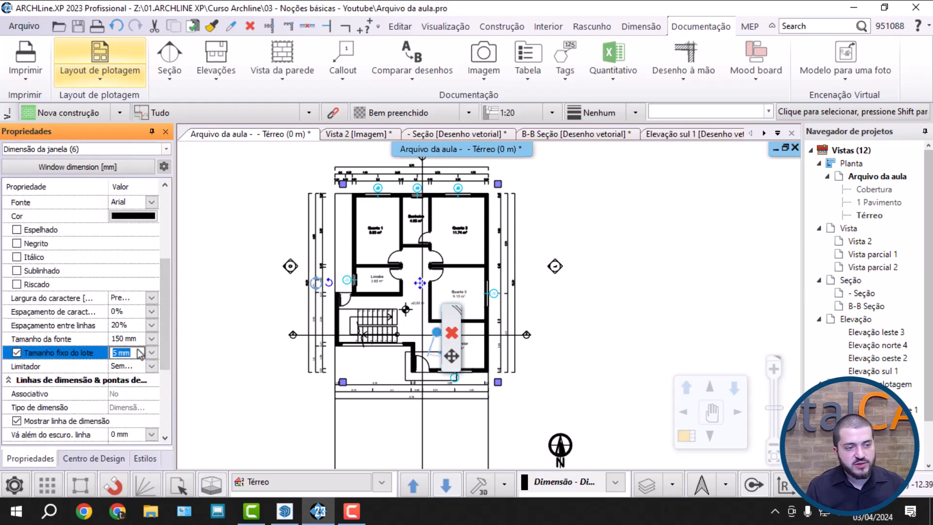
{"action": "type", "text": "2"}
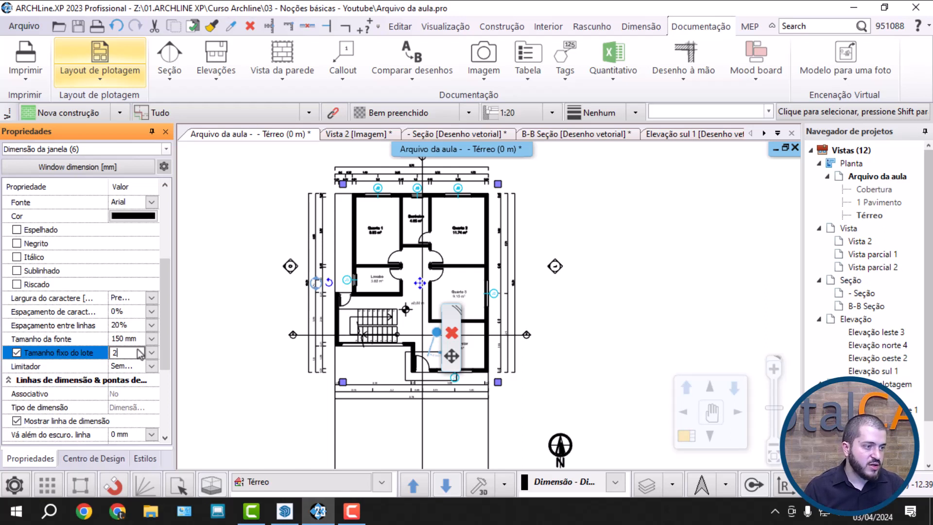
{"action": "key", "text": "Return"}
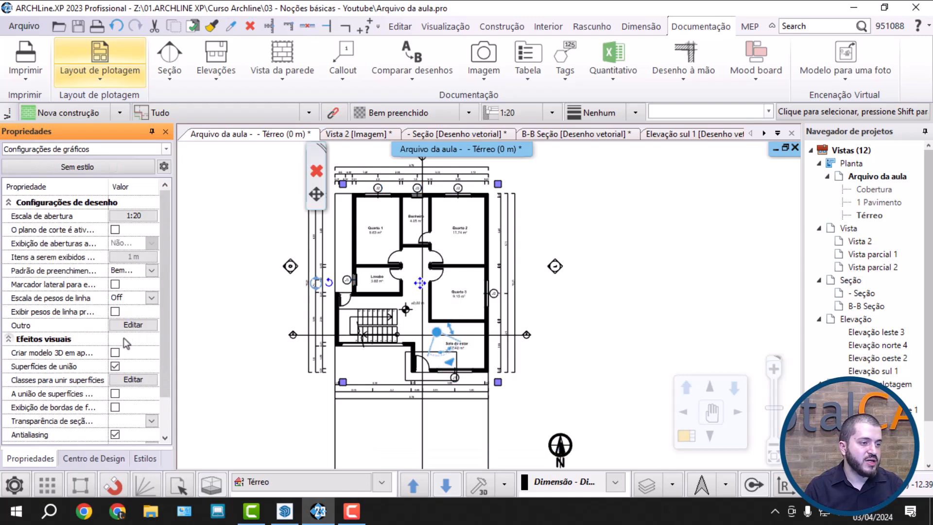
Return to the A3 plot layout Layout 0 and refresh the placed Térreo plan.
{"action": "scroll", "coordinate": [343, 282], "scroll_direction": "up", "scroll_amount": 6}
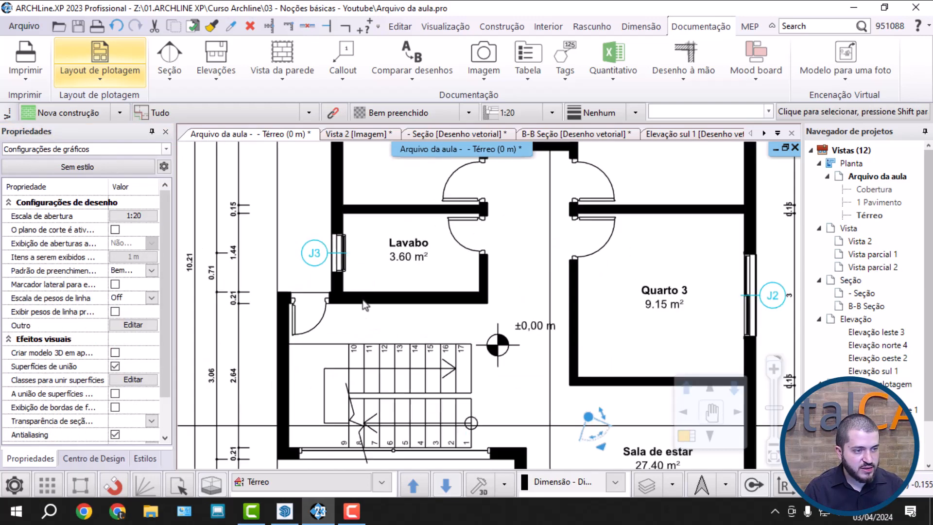
{"action": "scroll", "coordinate": [371, 297], "scroll_direction": "down", "scroll_amount": 6}
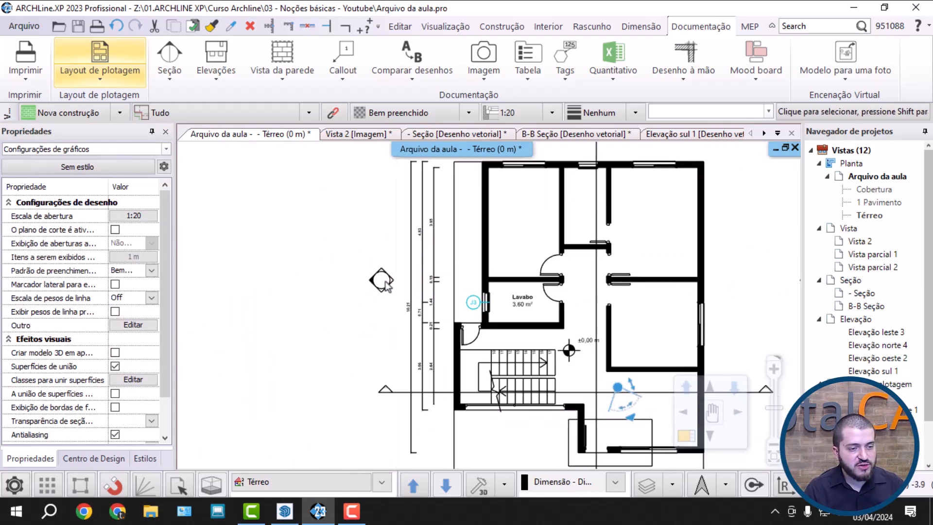
{"action": "scroll", "coordinate": [611, 387], "scroll_direction": "up", "scroll_amount": 5}
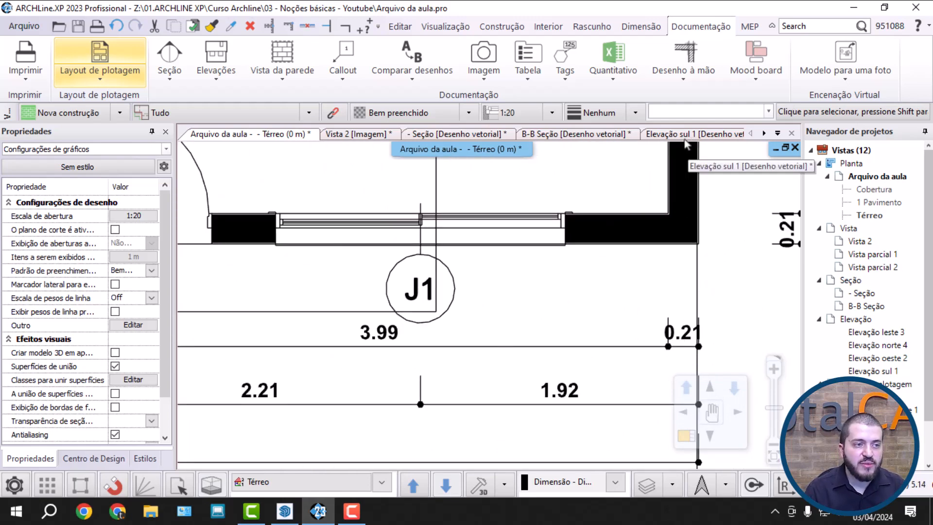
{"action": "left_click", "coordinate": [778, 133]}
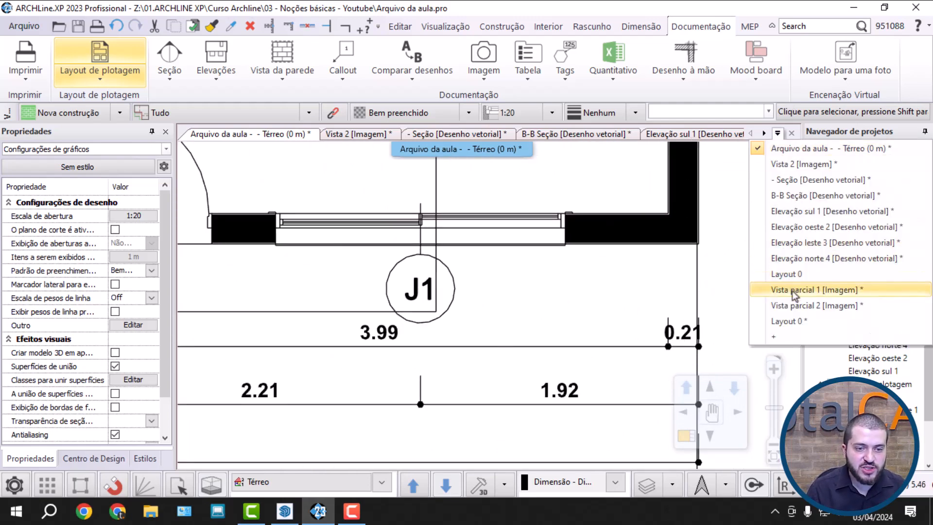
{"action": "left_click", "coordinate": [788, 322]}
{"action": "scroll", "coordinate": [430, 298], "scroll_direction": "up", "scroll_amount": 3}
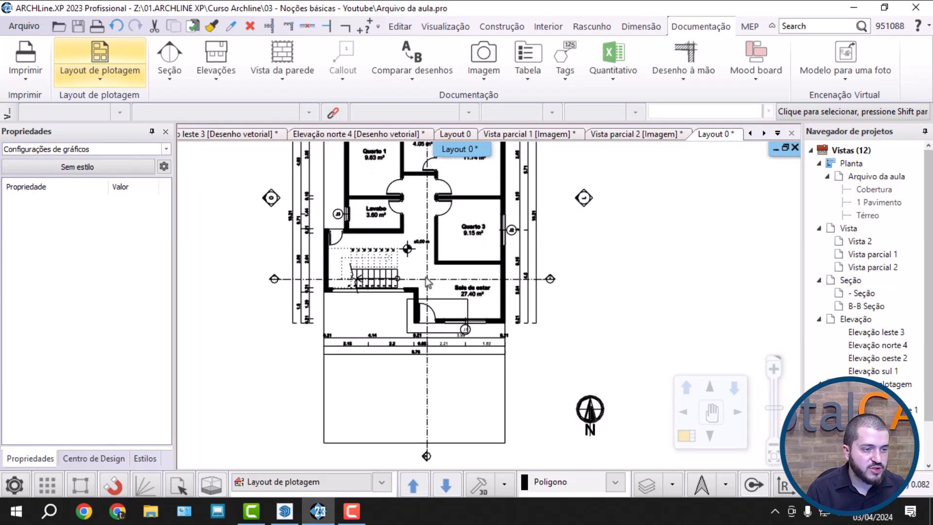
{"action": "right_click", "coordinate": [429, 298]}
{"action": "left_click", "coordinate": [486, 202]}
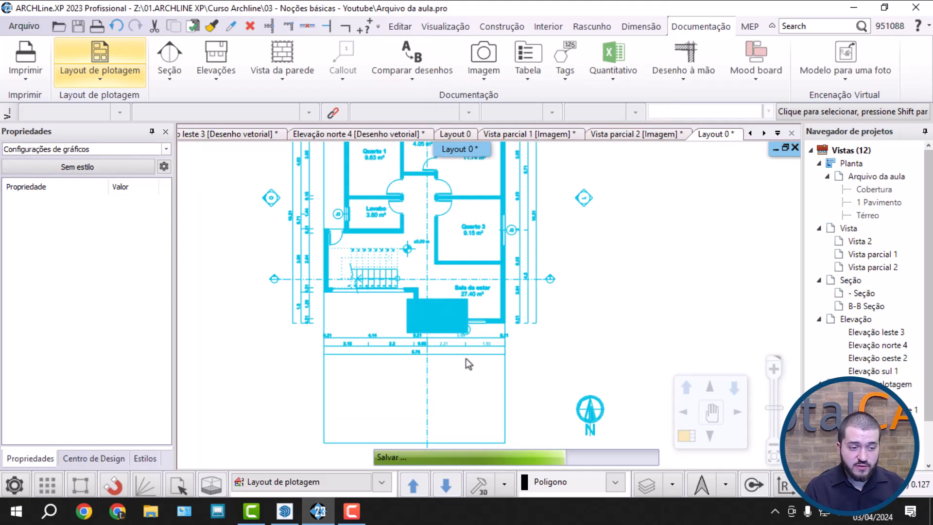
Compare the text size of the J1 and J2 window tags with the nearby dimensions on the sheet.
{"action": "scroll", "coordinate": [466, 352], "scroll_direction": "up", "scroll_amount": 5}
{"action": "scroll", "coordinate": [481, 328], "scroll_direction": "up", "scroll_amount": 5}
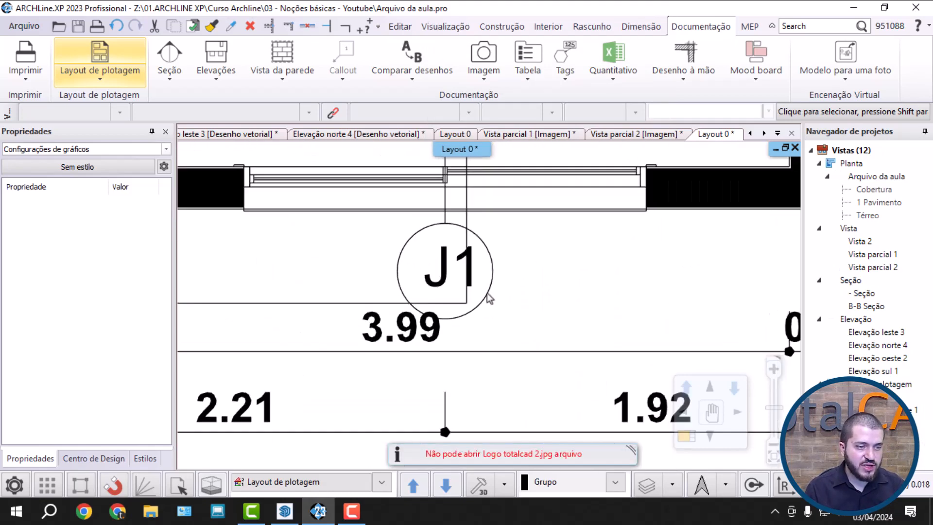
{"action": "scroll", "coordinate": [486, 288], "scroll_direction": "down", "scroll_amount": 5}
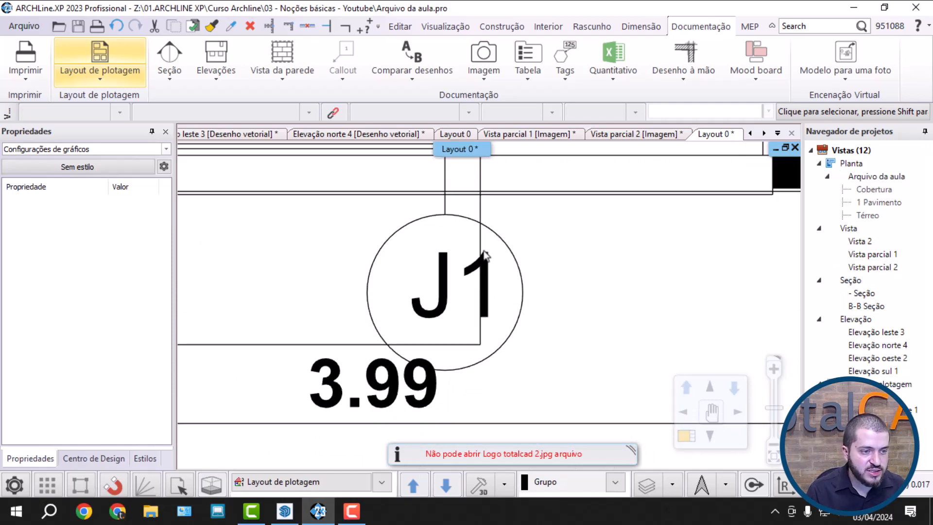
{"action": "middle_click_drag", "start_coordinate": [489, 194], "coordinate": [479, 241]}
{"action": "scroll", "coordinate": [479, 251], "scroll_direction": "up", "scroll_amount": 5}
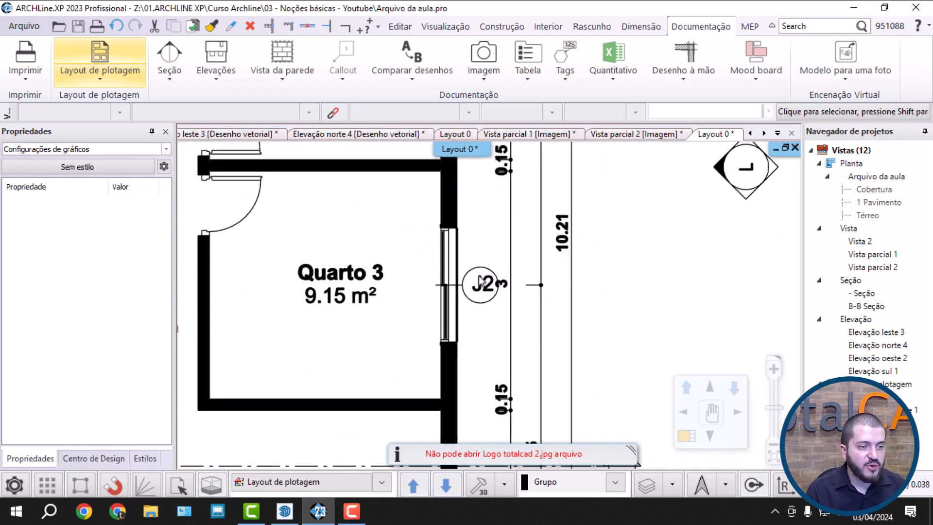
{"action": "scroll", "coordinate": [470, 302], "scroll_direction": "down", "scroll_amount": 3}
Set the drawing scale of the placed Térreo plan on the sheet to 1:50.
{"action": "left_click", "coordinate": [469, 302]}
{"action": "scroll", "coordinate": [469, 301], "scroll_direction": "down", "scroll_amount": 5}
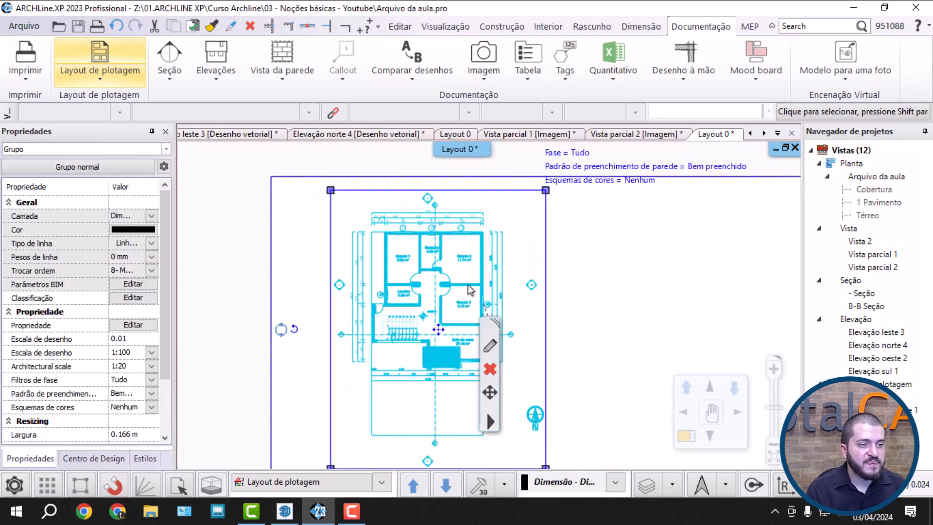
{"action": "left_click", "coordinate": [610, 169]}
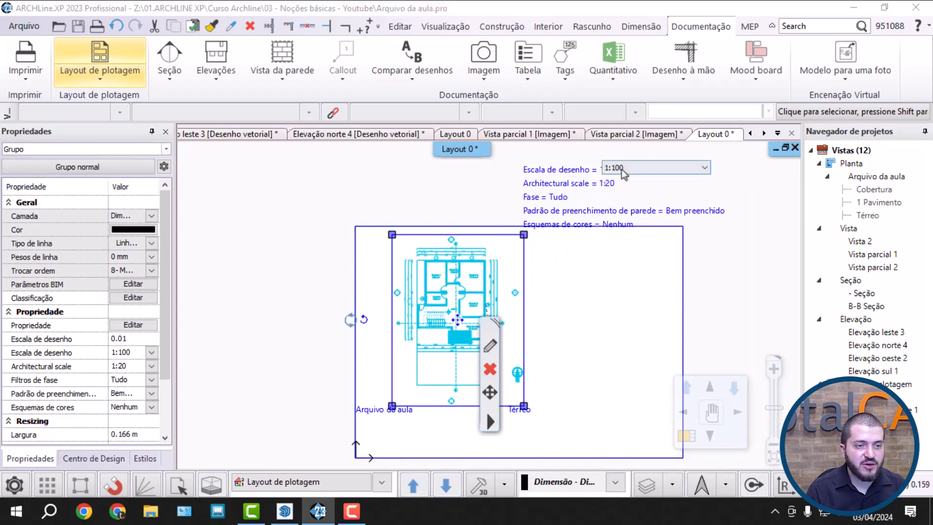
{"action": "left_click", "coordinate": [613, 167]}
{"action": "scroll", "coordinate": [628, 191], "scroll_direction": "up", "scroll_amount": 1}
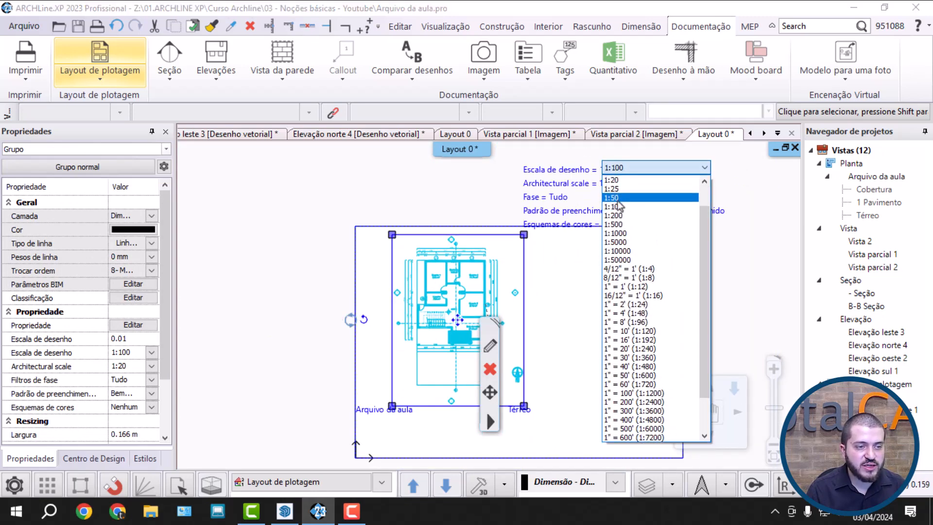
{"action": "left_click", "coordinate": [618, 199]}
Examine how the J1 and J2 tag texts sit inside their circles on the rescaled plan.
{"action": "scroll", "coordinate": [552, 342], "scroll_direction": "up", "scroll_amount": 6}
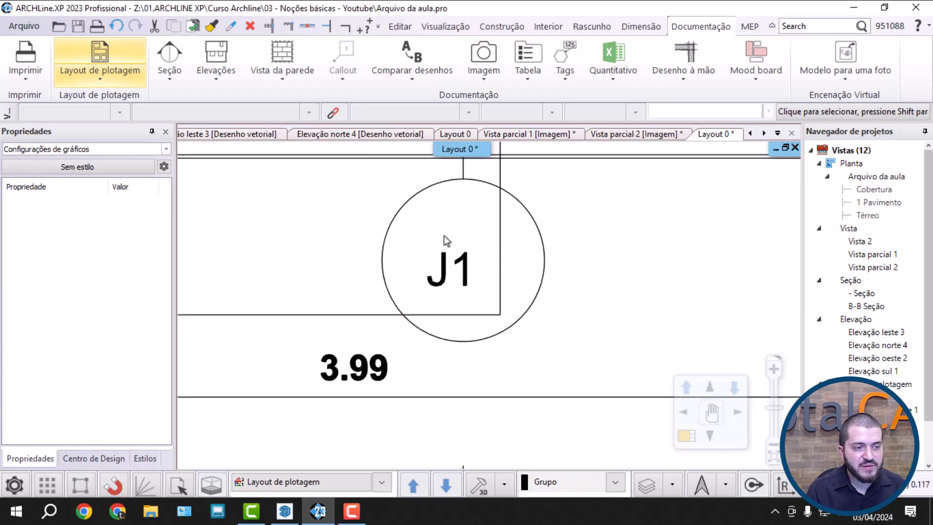
{"action": "scroll", "coordinate": [461, 294], "scroll_direction": "down", "scroll_amount": 2}
{"action": "scroll", "coordinate": [457, 292], "scroll_direction": "up", "scroll_amount": 1}
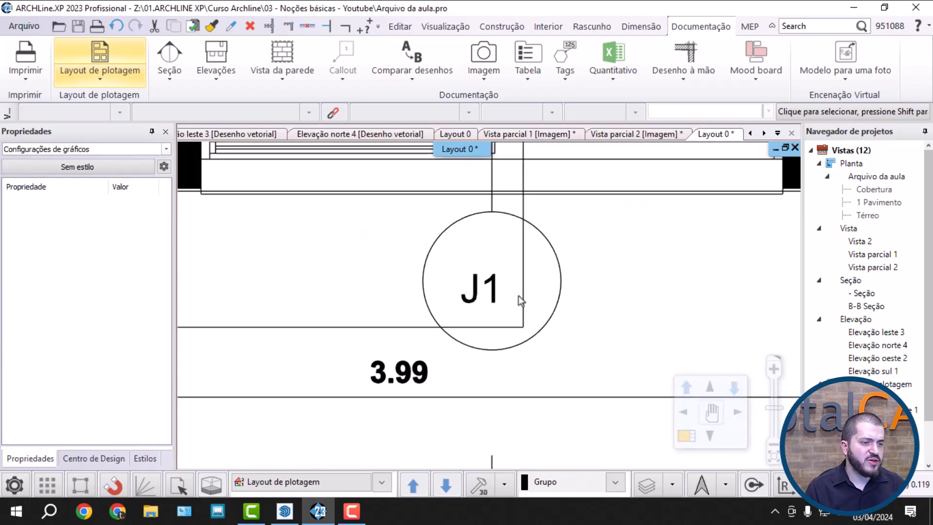
{"action": "scroll", "coordinate": [510, 300], "scroll_direction": "down", "scroll_amount": 6}
{"action": "scroll", "coordinate": [499, 330], "scroll_direction": "up", "scroll_amount": 5}
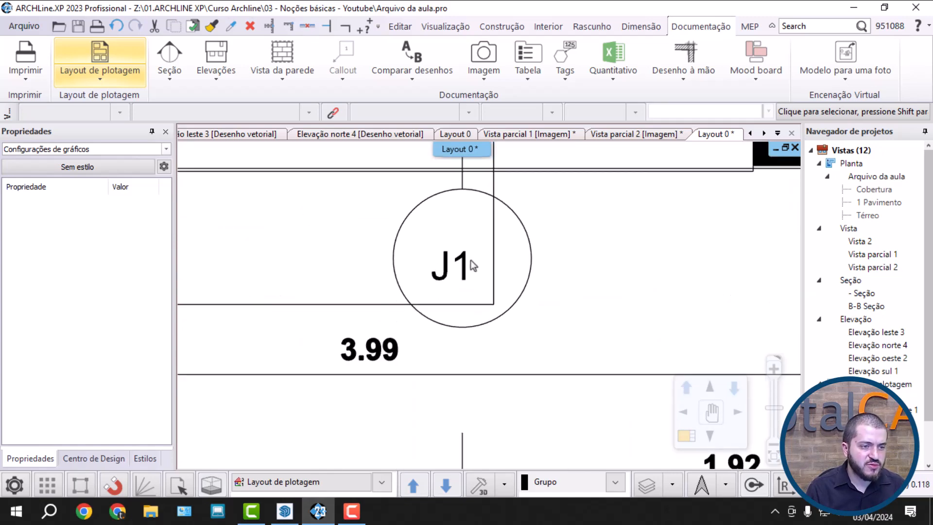
{"action": "scroll", "coordinate": [490, 238], "scroll_direction": "down", "scroll_amount": 5}
{"action": "middle_click_drag", "start_coordinate": [609, 300], "coordinate": [551, 467]}
{"action": "scroll", "coordinate": [533, 218], "scroll_direction": "up", "scroll_amount": 3}
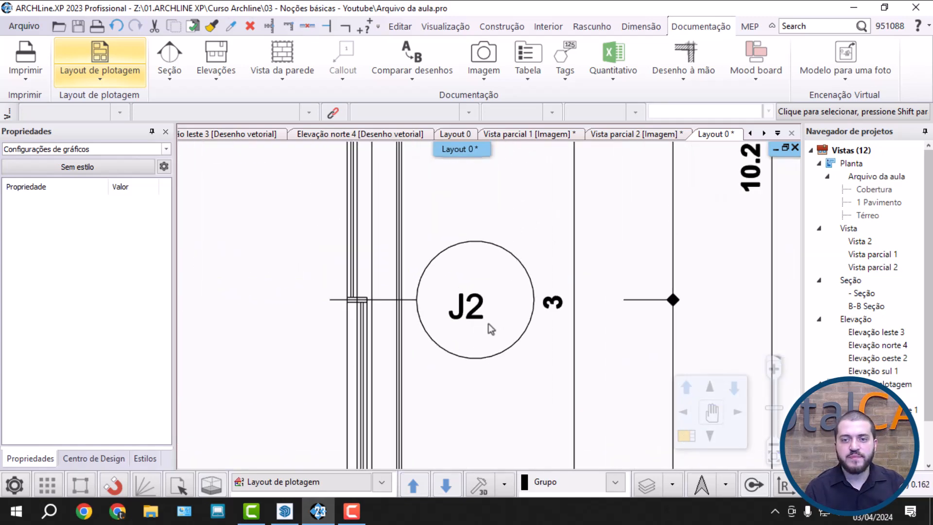
Open the Térreo floor plan and examine the J1 tag below the Sala de estar window.
{"action": "double_click", "coordinate": [868, 215]}
{"action": "scroll", "coordinate": [546, 291], "scroll_direction": "up", "scroll_amount": 4}
{"action": "scroll", "coordinate": [470, 350], "scroll_direction": "down", "scroll_amount": 6}
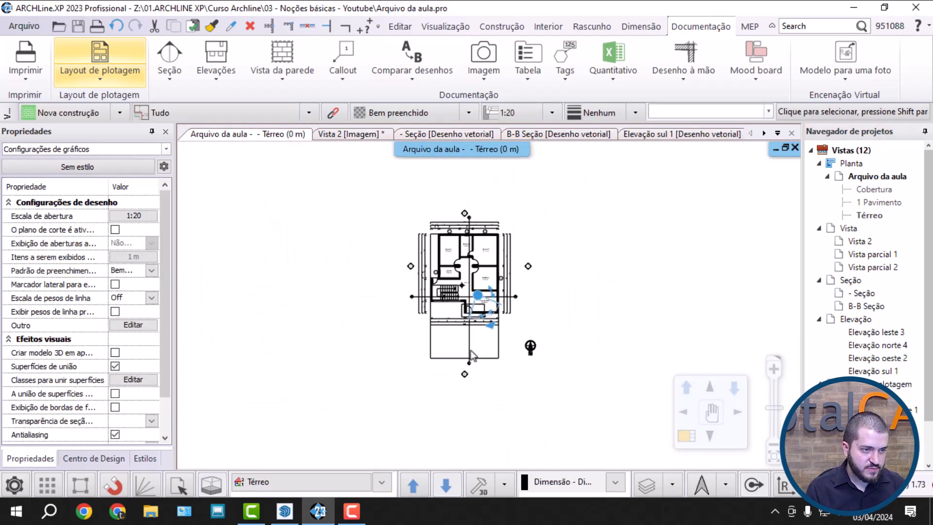
{"action": "scroll", "coordinate": [487, 316], "scroll_direction": "up", "scroll_amount": 8}
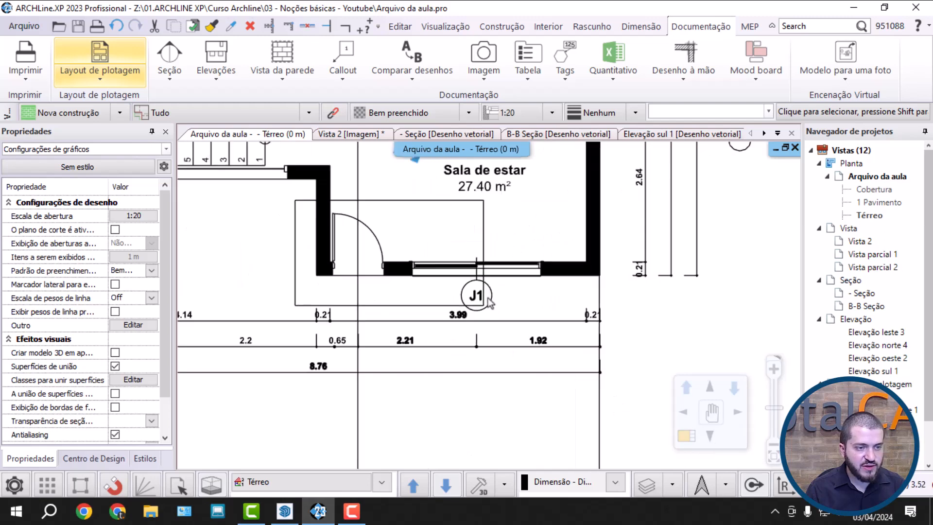
{"action": "scroll", "coordinate": [490, 302], "scroll_direction": "up", "scroll_amount": 3}
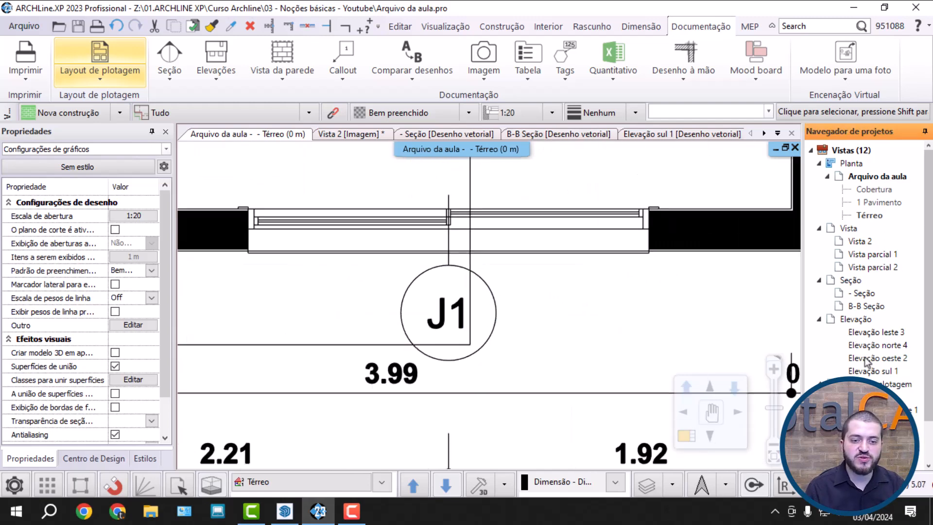
Reopen the plot layout and check the J1 tag's text and circle size there against the floor plan.
{"action": "scroll", "coordinate": [868, 363], "scroll_direction": "down", "scroll_amount": 1}
{"action": "double_click", "coordinate": [880, 397]}
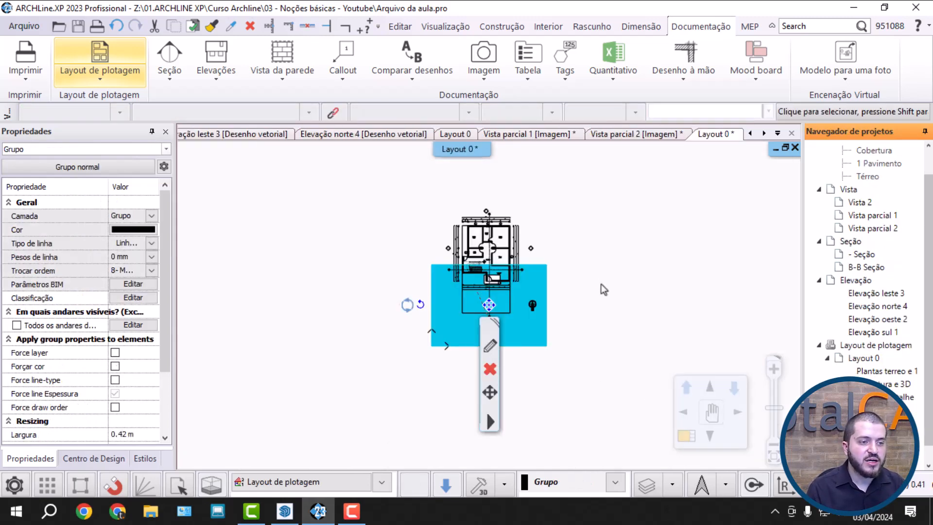
{"action": "left_click", "coordinate": [602, 289]}
{"action": "scroll", "coordinate": [506, 287], "scroll_direction": "up", "scroll_amount": 6}
{"action": "scroll", "coordinate": [485, 320], "scroll_direction": "up", "scroll_amount": 5}
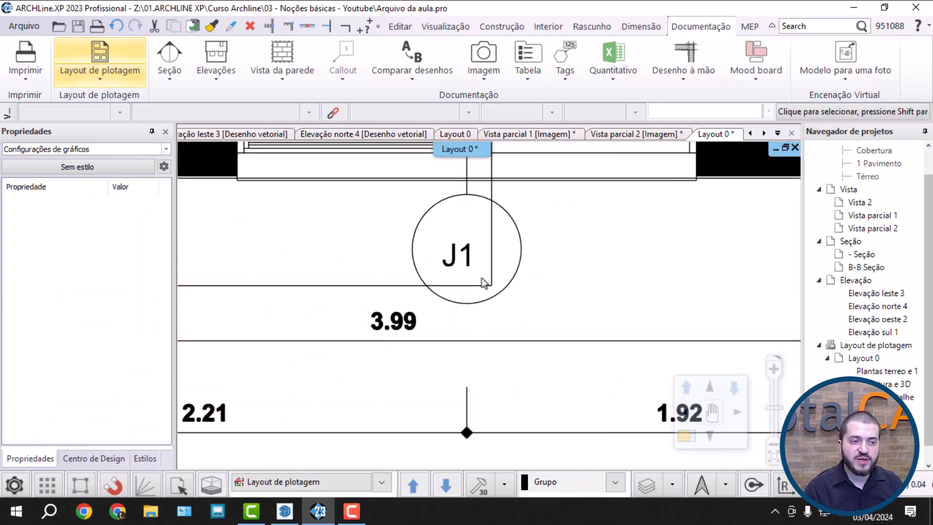
{"action": "scroll", "coordinate": [515, 270], "scroll_direction": "down", "scroll_amount": 5}
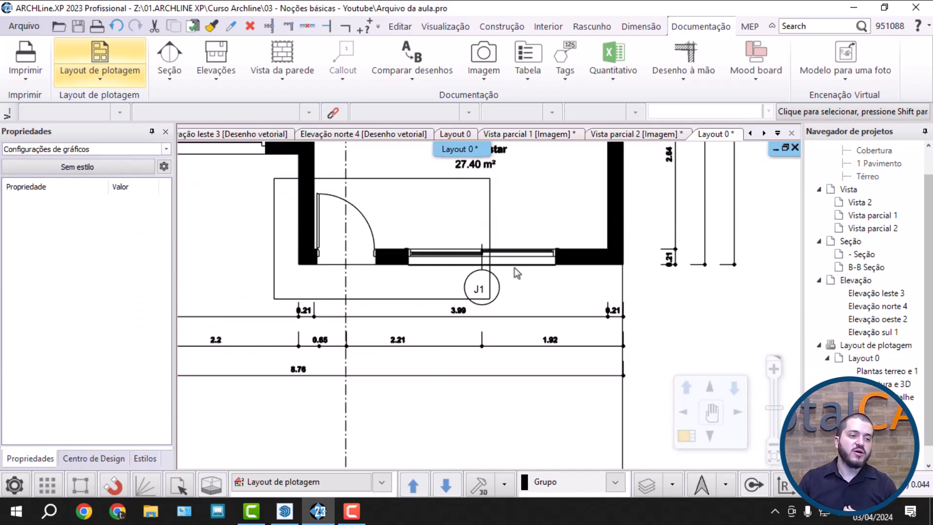
{"action": "scroll", "coordinate": [491, 279], "scroll_direction": "up", "scroll_amount": 6}
{"action": "scroll", "coordinate": [475, 343], "scroll_direction": "down", "scroll_amount": 4}
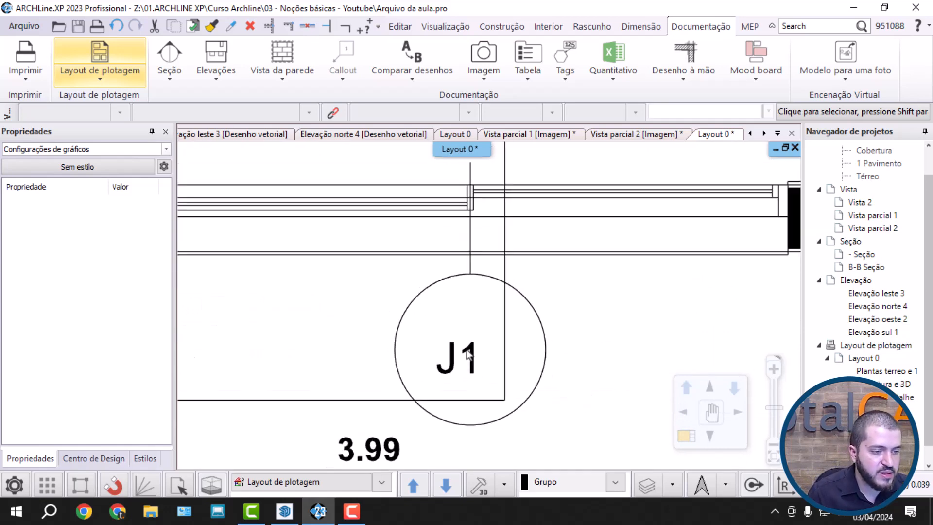
{"action": "scroll", "coordinate": [875, 240], "scroll_direction": "up", "scroll_amount": 1}
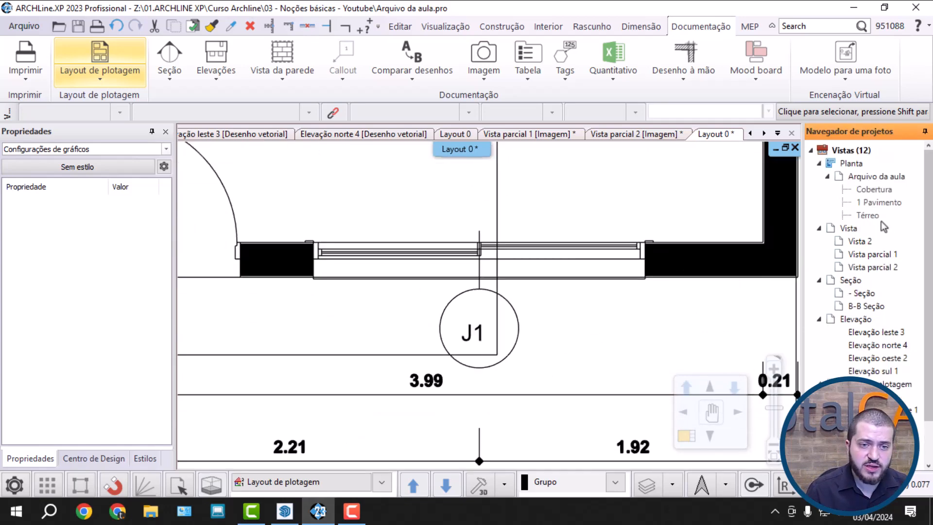
Open the Térreo floor plan and set the font size of all its window dimension tags to 50 mm.
{"action": "double_click", "coordinate": [870, 215]}
{"action": "left_click", "coordinate": [330, 170]}
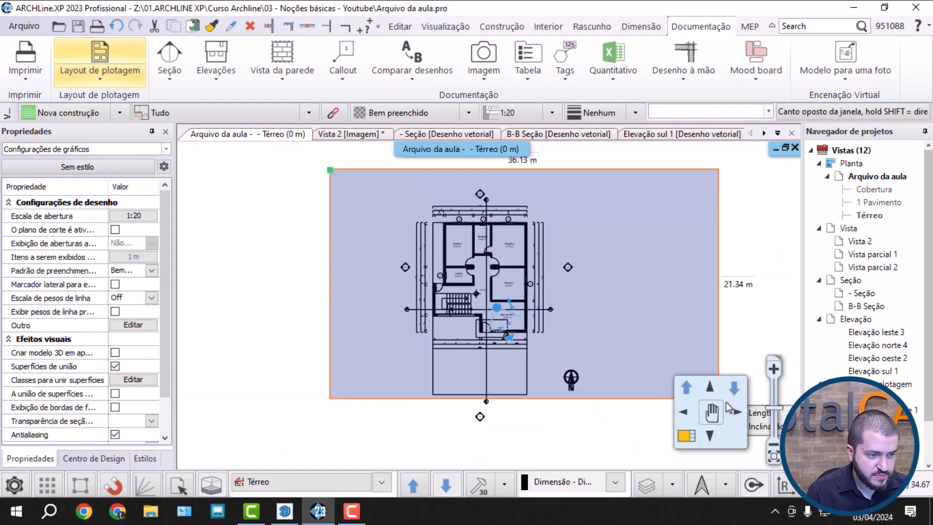
{"action": "left_click", "coordinate": [618, 380]}
{"action": "left_click", "coordinate": [165, 149]}
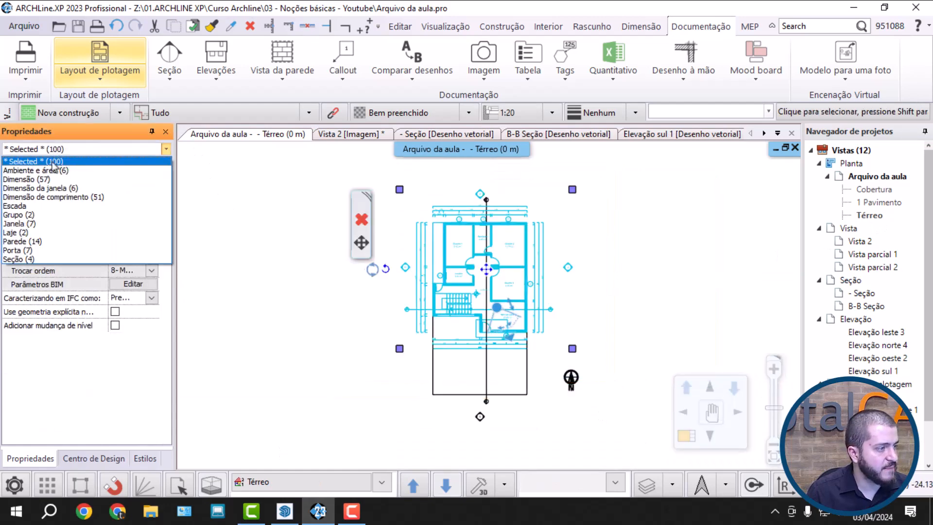
{"action": "left_click", "coordinate": [58, 189]}
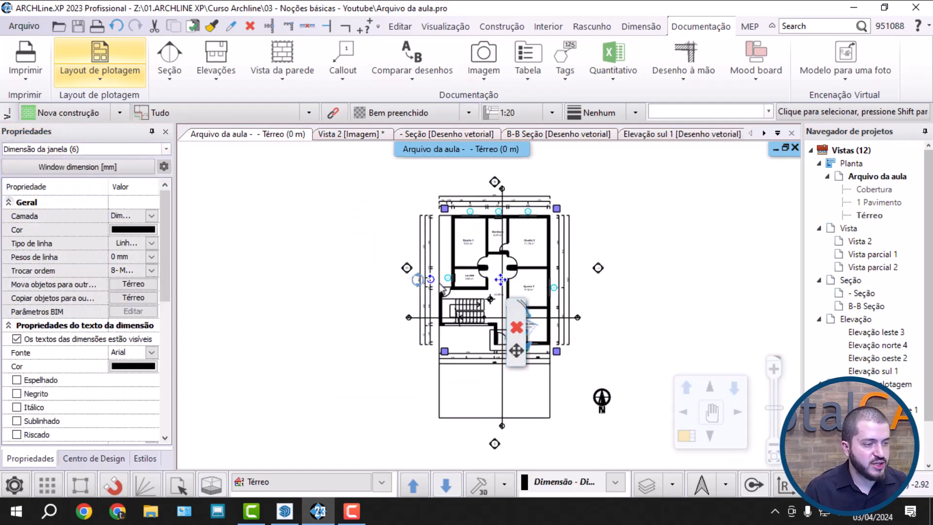
{"action": "scroll", "coordinate": [168, 274], "scroll_direction": "down", "scroll_amount": 4}
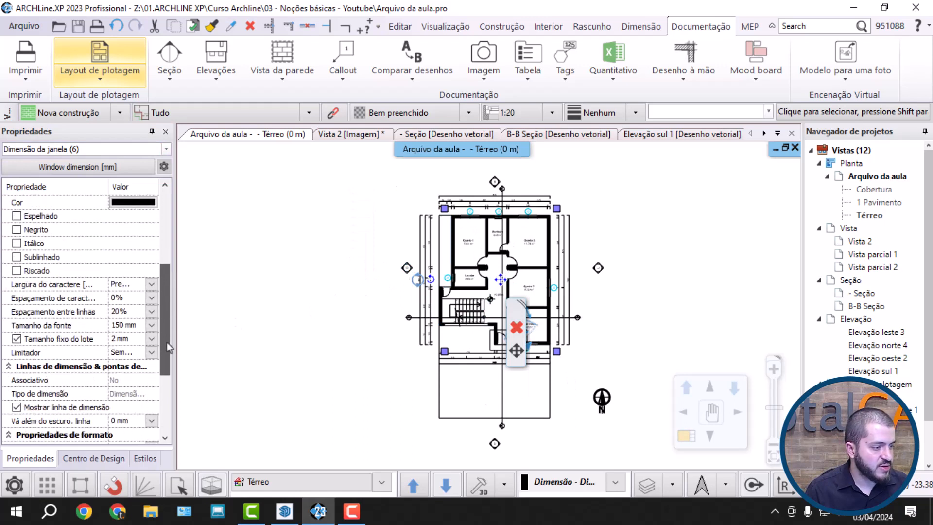
{"action": "left_click", "coordinate": [127, 324]}
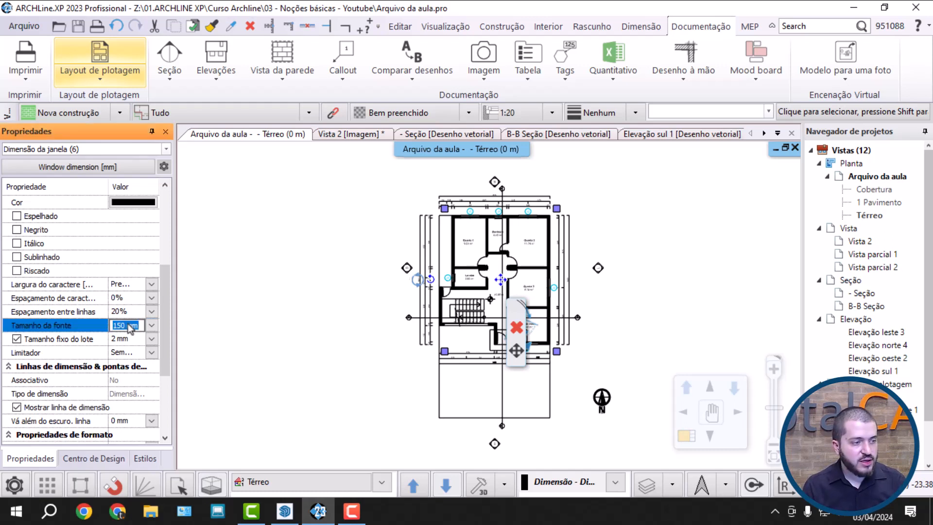
{"action": "type", "text": "50"}
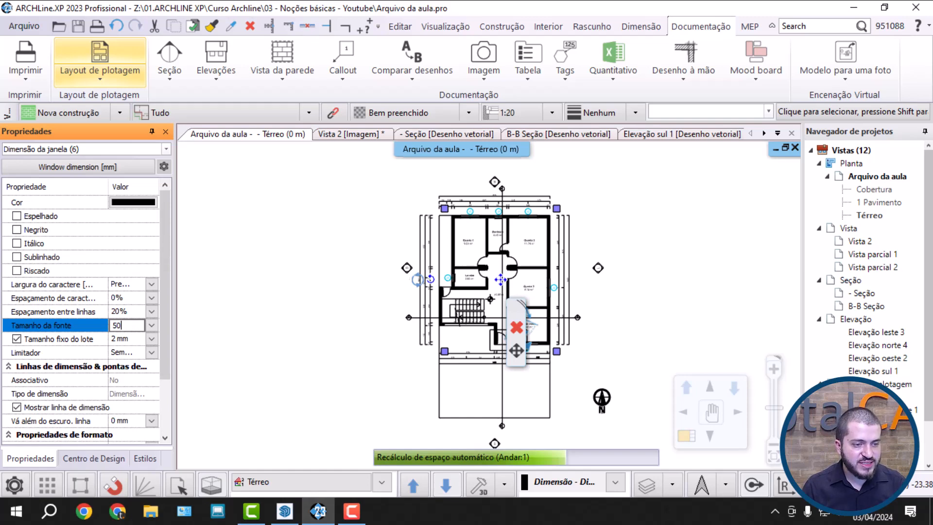
{"action": "key", "text": "Escape"}
{"action": "scroll", "coordinate": [487, 329], "scroll_direction": "up", "scroll_amount": 3}
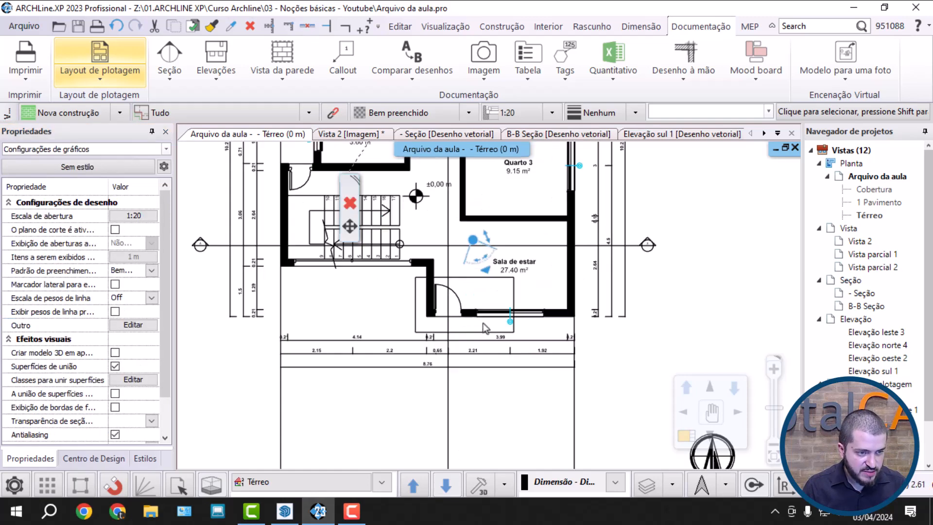
{"action": "scroll", "coordinate": [486, 328], "scroll_direction": "up", "scroll_amount": 4}
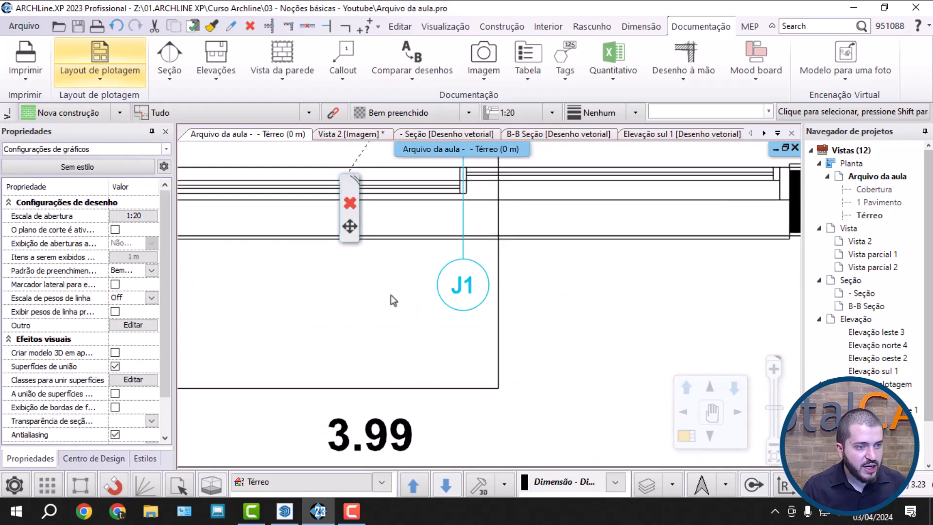
{"action": "left_click", "coordinate": [358, 310]}
{"action": "key", "text": "Escape"}
{"action": "scroll", "coordinate": [676, 238], "scroll_direction": "down", "scroll_amount": 5}
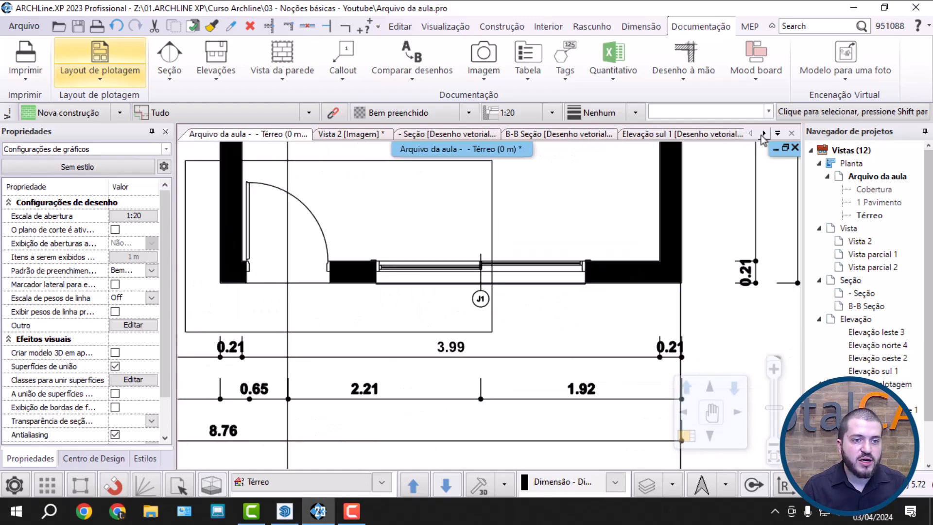
Return to the plot layout and update the placed Térreo plan with the 50 mm window tags.
{"action": "left_click", "coordinate": [778, 134]}
{"action": "left_click", "coordinate": [787, 336]}
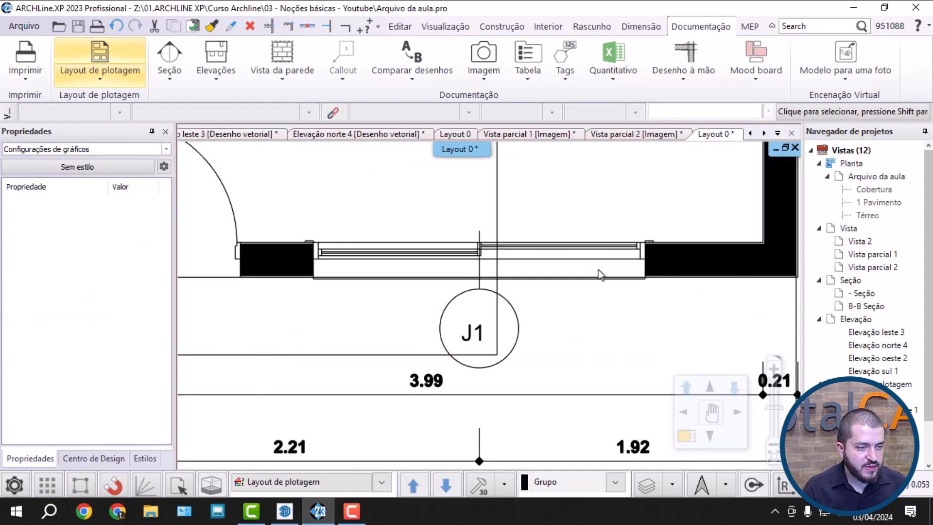
{"action": "right_click", "coordinate": [601, 275]}
{"action": "left_click", "coordinate": [676, 200]}
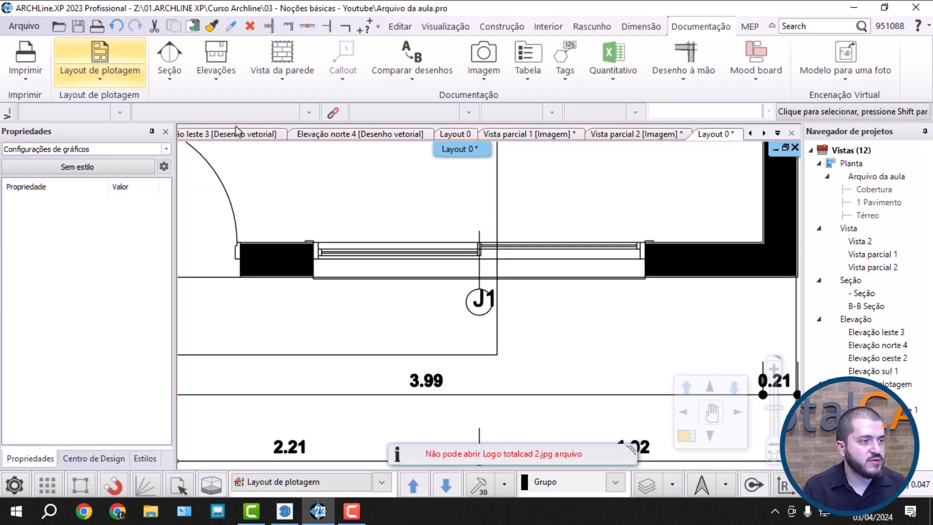
In the Térreo floor plan, set the font size of all window dimension tags to 80 mm.
{"action": "left_click", "coordinate": [778, 133]}
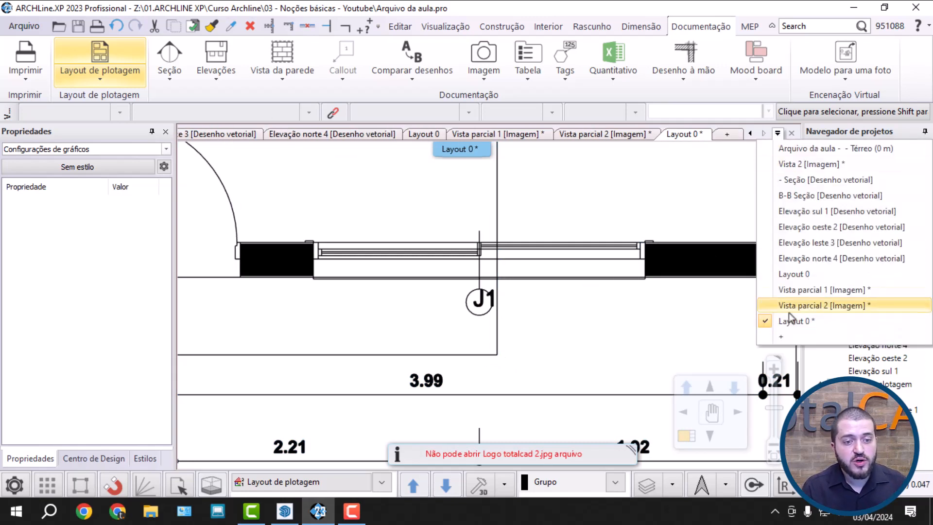
{"action": "left_click", "coordinate": [843, 148]}
{"action": "scroll", "coordinate": [495, 363], "scroll_direction": "down", "scroll_amount": 5}
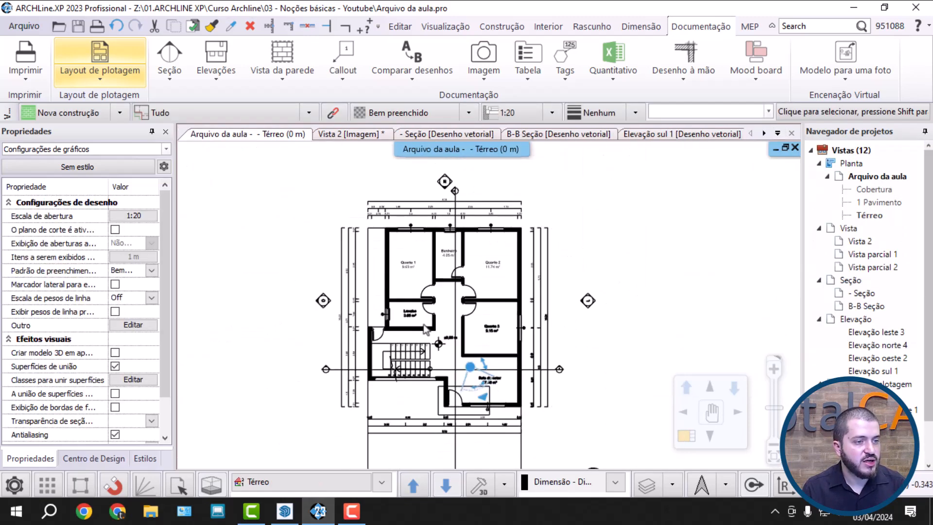
{"action": "left_click", "coordinate": [322, 203]}
{"action": "left_click", "coordinate": [539, 411]}
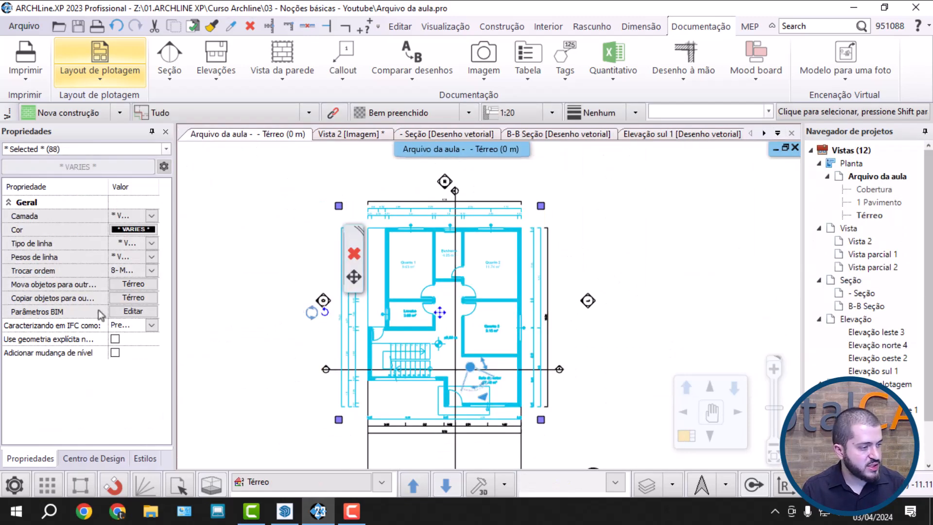
{"action": "left_click", "coordinate": [158, 150]}
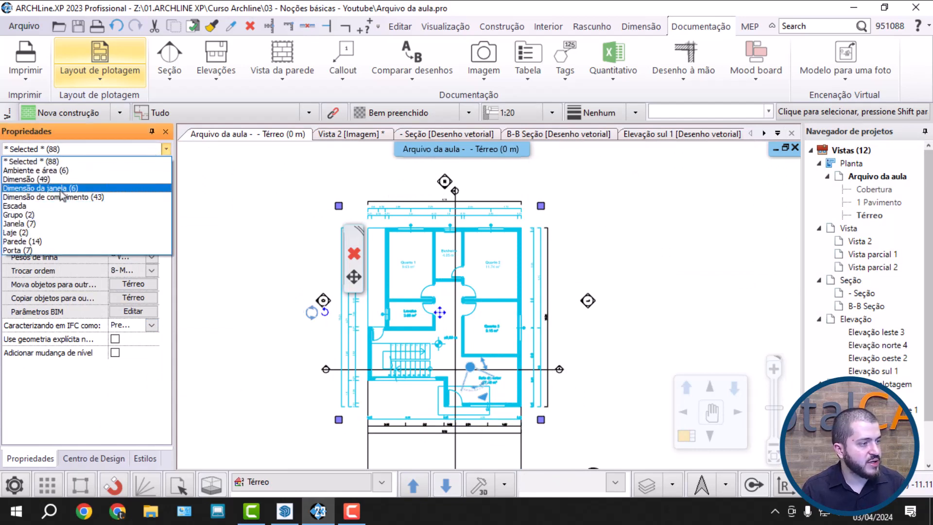
{"action": "left_click", "coordinate": [84, 200]}
{"action": "scroll", "coordinate": [404, 417], "scroll_direction": "up", "scroll_amount": 4}
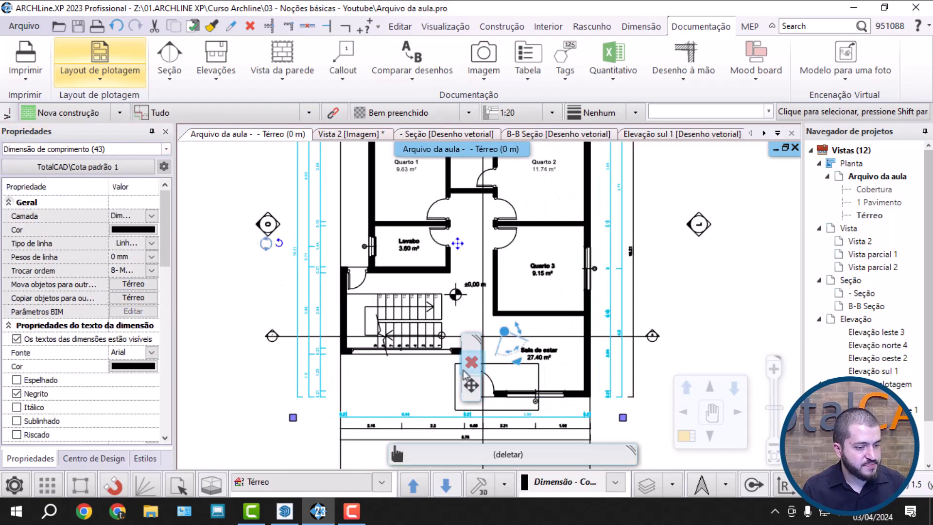
{"action": "left_click", "coordinate": [120, 149]}
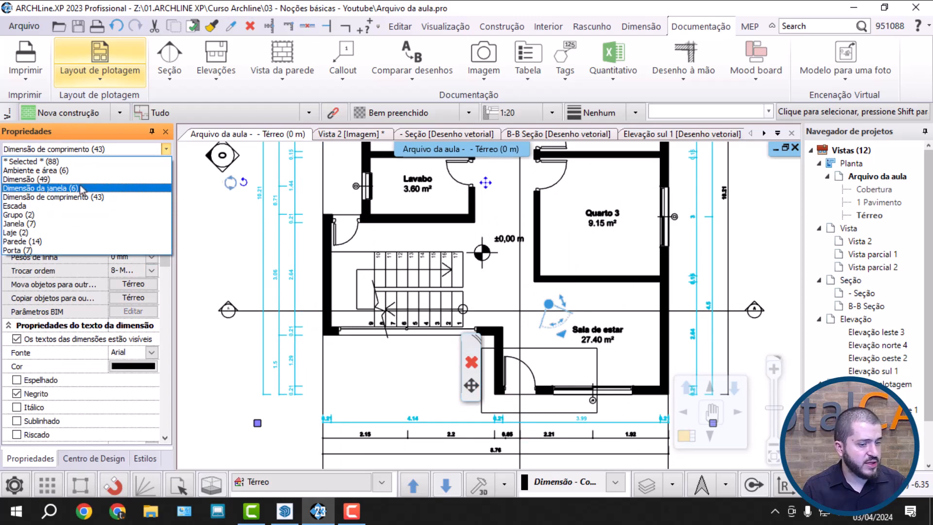
{"action": "left_click", "coordinate": [48, 188]}
{"action": "scroll", "coordinate": [570, 427], "scroll_direction": "up", "scroll_amount": 3}
{"action": "scroll", "coordinate": [572, 356], "scroll_direction": "up", "scroll_amount": 2}
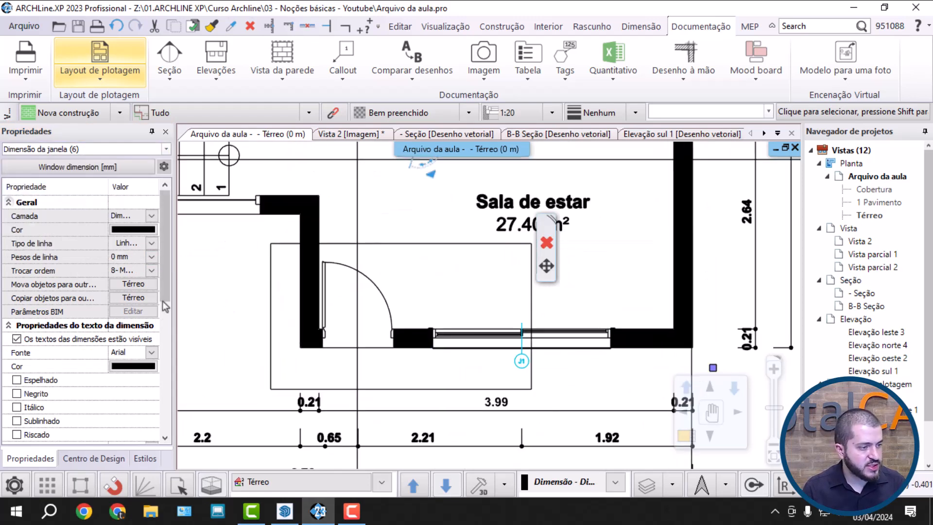
{"action": "scroll", "coordinate": [158, 357], "scroll_direction": "down", "scroll_amount": 5}
{"action": "left_click", "coordinate": [145, 325]}
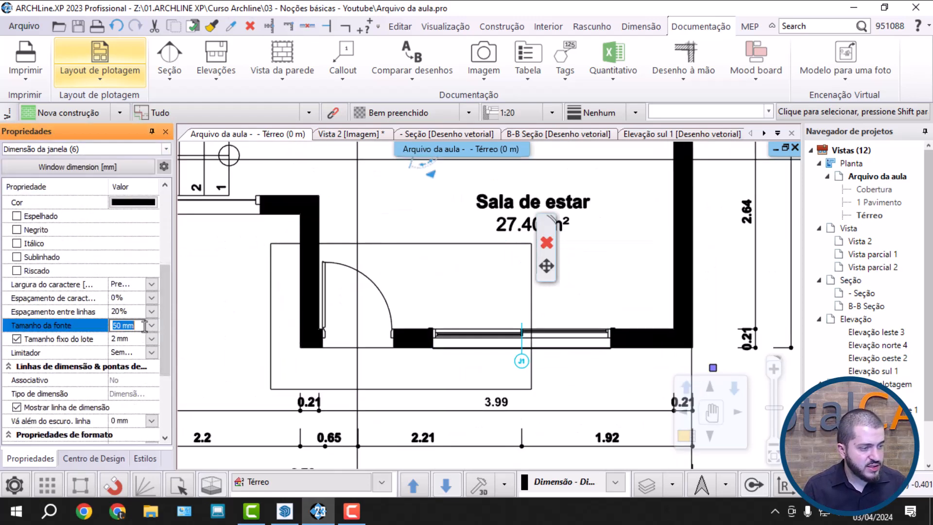
{"action": "type", "text": "80"}
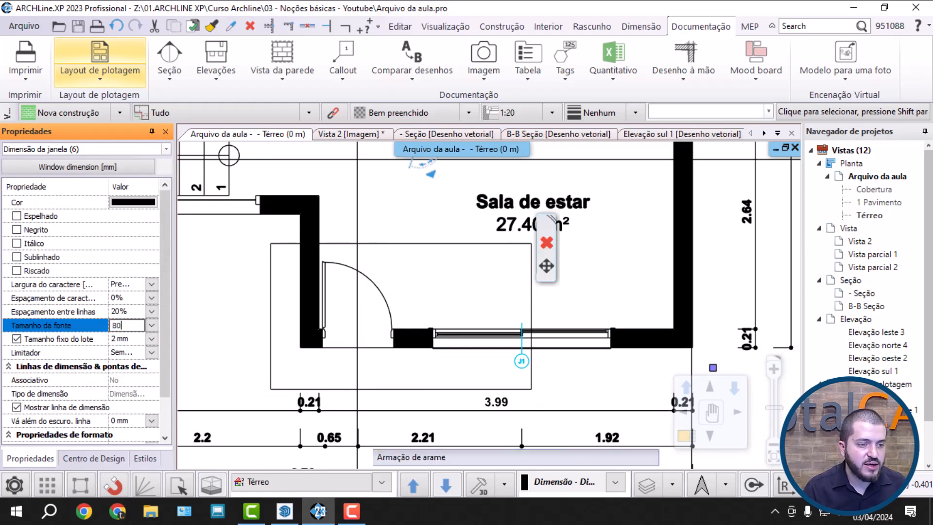
{"action": "left_click", "coordinate": [550, 389]}
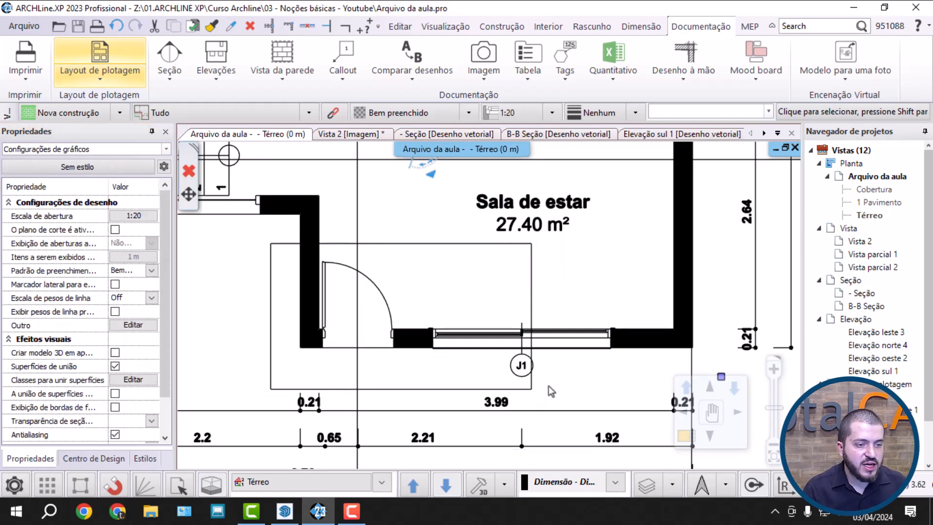
Go back to the plot layout and update the placed Térreo plan with the 80 mm window tags.
{"action": "left_click", "coordinate": [777, 134]}
{"action": "left_click", "coordinate": [802, 321]}
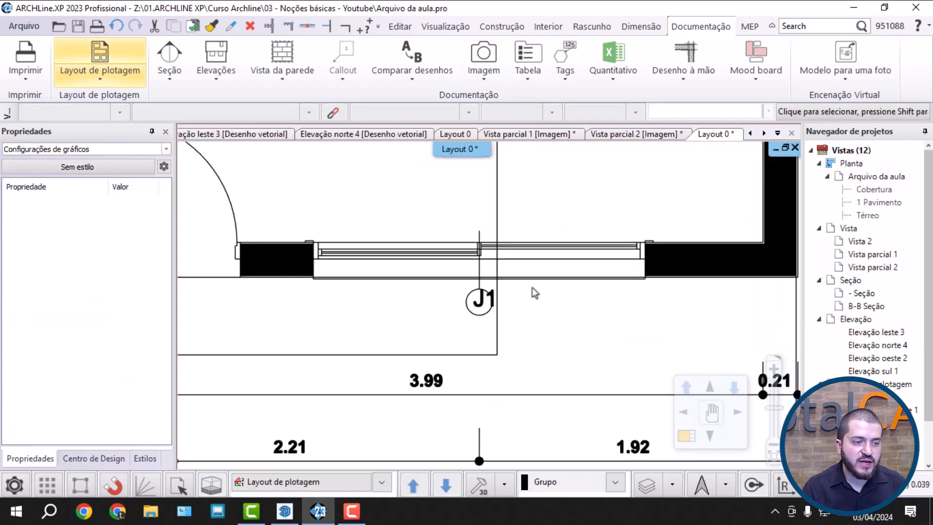
{"action": "right_click", "coordinate": [564, 286]}
{"action": "left_click", "coordinate": [643, 208]}
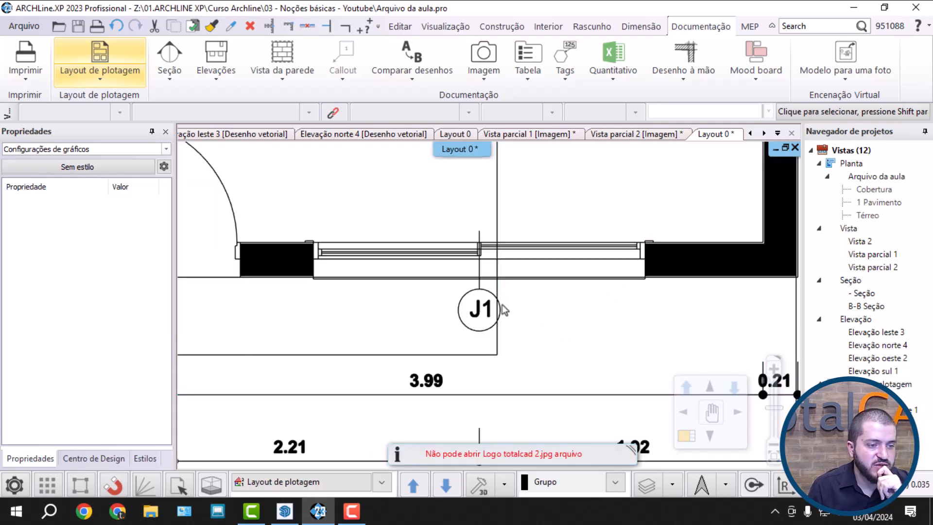
Examine the window tags around the placed plan, including the J3 tag beside Lavabo, and the plan's fit on the sheet.
{"action": "scroll", "coordinate": [492, 302], "scroll_direction": "down", "scroll_amount": 4}
{"action": "middle_click_drag", "start_coordinate": [596, 226], "coordinate": [554, 348]}
{"action": "middle_click_drag", "start_coordinate": [613, 199], "coordinate": [595, 361]}
{"action": "middle_click_drag", "start_coordinate": [624, 213], "coordinate": [510, 311]}
{"action": "scroll", "coordinate": [506, 305], "scroll_direction": "up", "scroll_amount": 8}
{"action": "scroll", "coordinate": [516, 306], "scroll_direction": "down", "scroll_amount": 9}
{"action": "scroll", "coordinate": [546, 253], "scroll_direction": "down", "scroll_amount": 3}
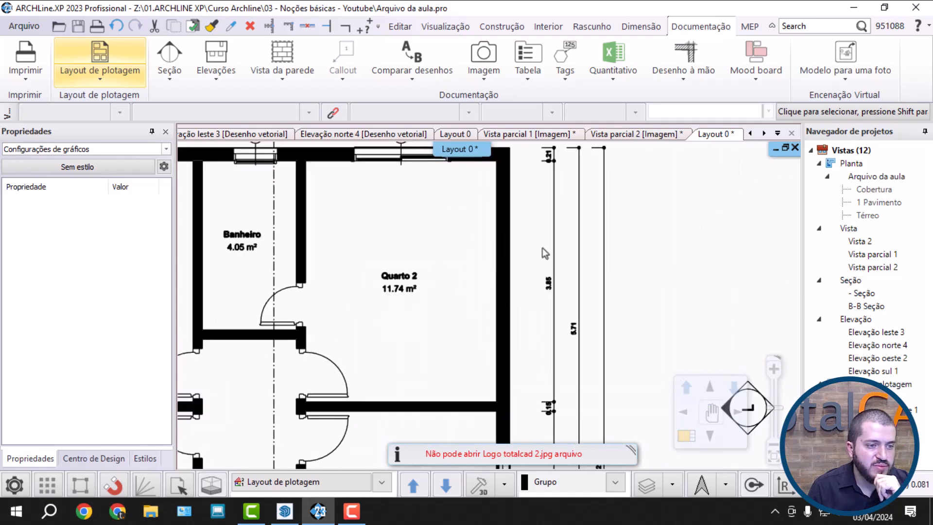
{"action": "middle_click_drag", "start_coordinate": [546, 252], "coordinate": [556, 402]}
{"action": "scroll", "coordinate": [508, 365], "scroll_direction": "down", "scroll_amount": 5}
{"action": "scroll", "coordinate": [481, 285], "scroll_direction": "up", "scroll_amount": 4}
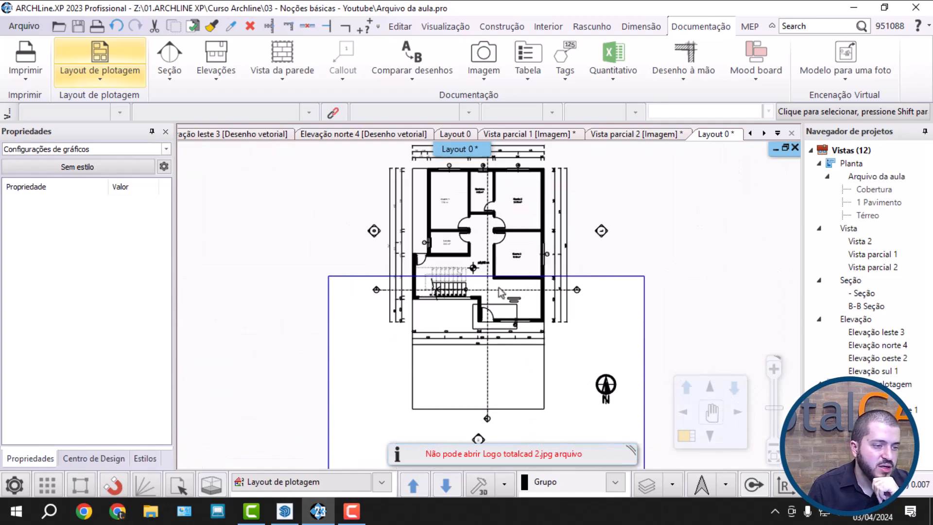
{"action": "scroll", "coordinate": [470, 293], "scroll_direction": "down", "scroll_amount": 2}
{"action": "scroll", "coordinate": [471, 296], "scroll_direction": "up", "scroll_amount": 6}
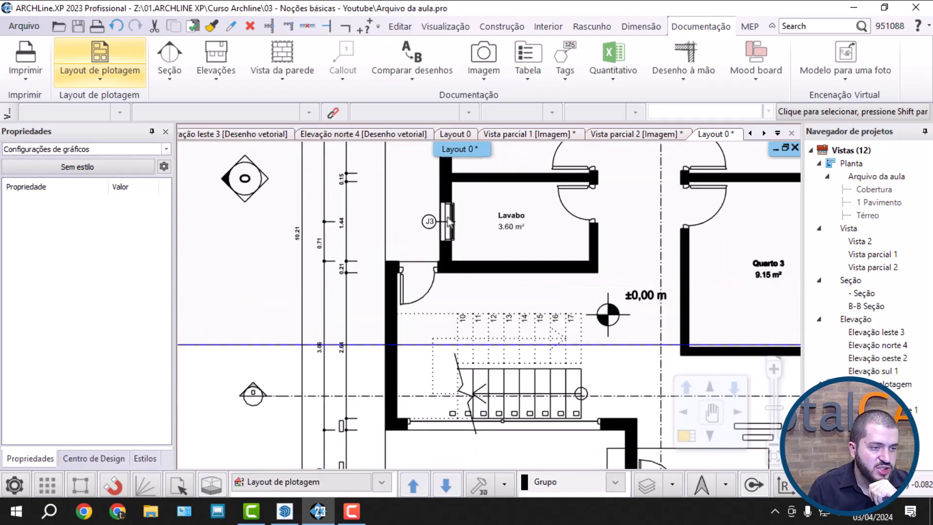
{"action": "scroll", "coordinate": [471, 304], "scroll_direction": "down", "scroll_amount": 4}
{"action": "scroll", "coordinate": [470, 305], "scroll_direction": "down", "scroll_amount": 6}
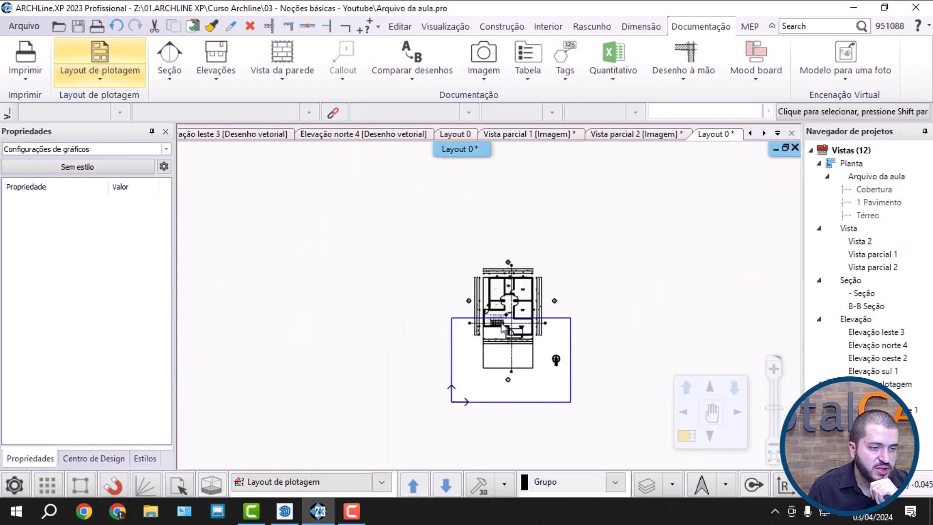
{"action": "scroll", "coordinate": [496, 238], "scroll_direction": "up", "scroll_amount": 4}
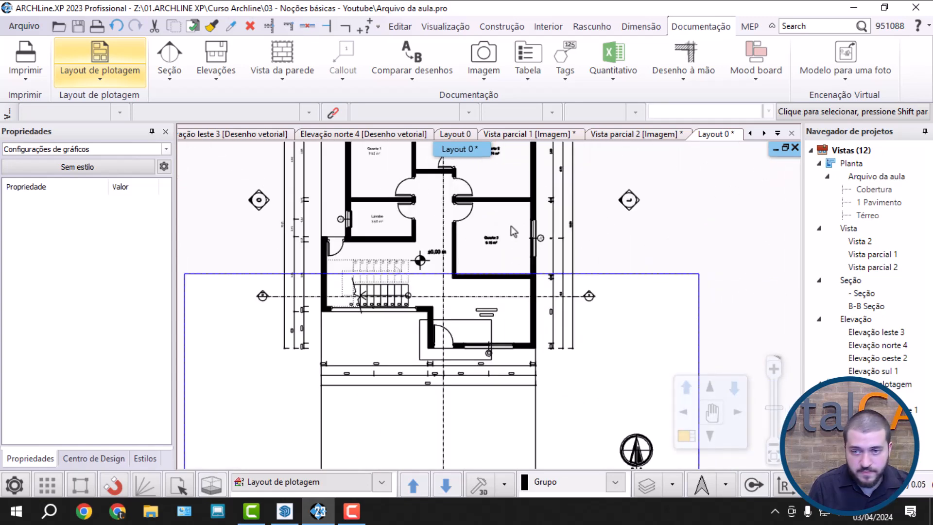
{"action": "scroll", "coordinate": [506, 236], "scroll_direction": "down", "scroll_amount": 4}
{"action": "scroll", "coordinate": [535, 302], "scroll_direction": "up", "scroll_amount": 2}
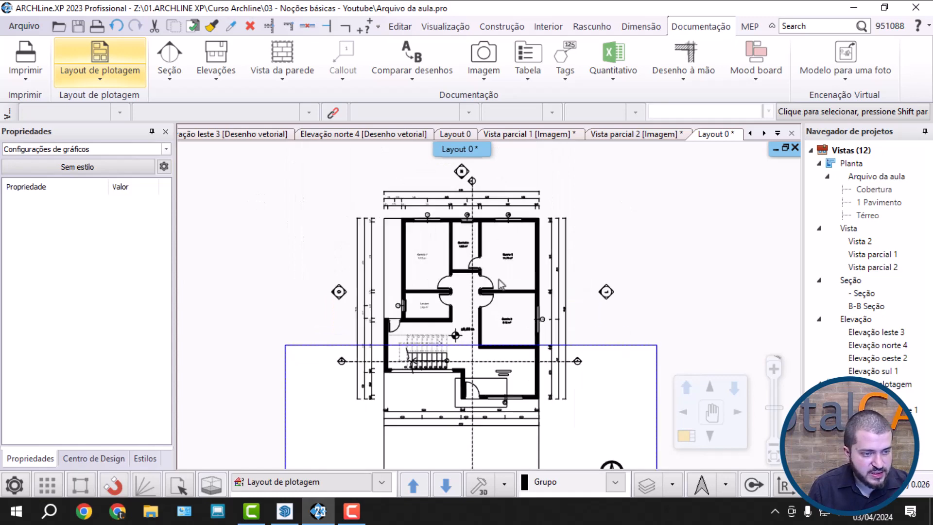
{"action": "left_click", "coordinate": [543, 285]}
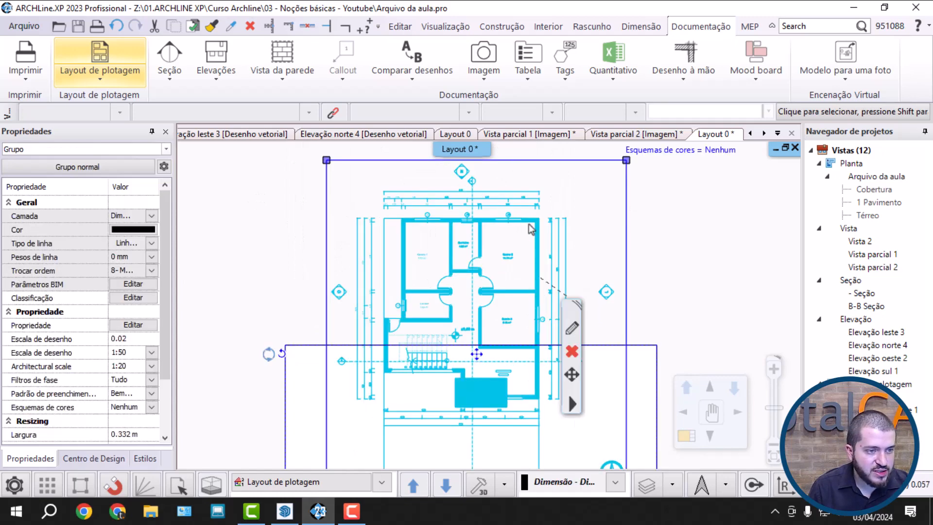
{"action": "middle_click_drag", "start_coordinate": [528, 323], "coordinate": [429, 206]}
{"action": "scroll", "coordinate": [430, 207], "scroll_direction": "down", "scroll_amount": 1}
{"action": "mouse_move", "coordinate": [420, 407]}
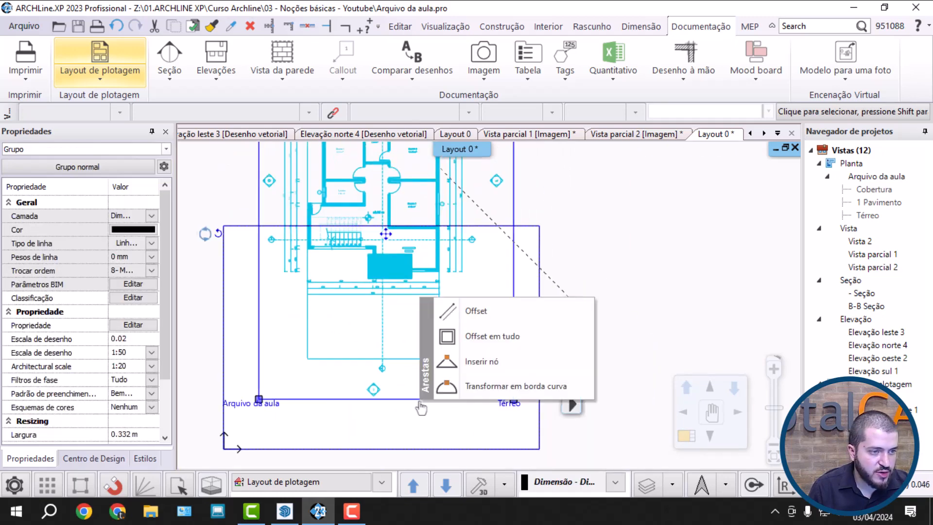
{"action": "left_click", "coordinate": [465, 313]}
{"action": "scroll", "coordinate": [445, 327], "scroll_direction": "down", "scroll_amount": 3}
{"action": "middle_click_drag", "start_coordinate": [443, 327], "coordinate": [442, 221]}
{"action": "left_click", "coordinate": [428, 321]}
{"action": "left_click", "coordinate": [483, 332]}
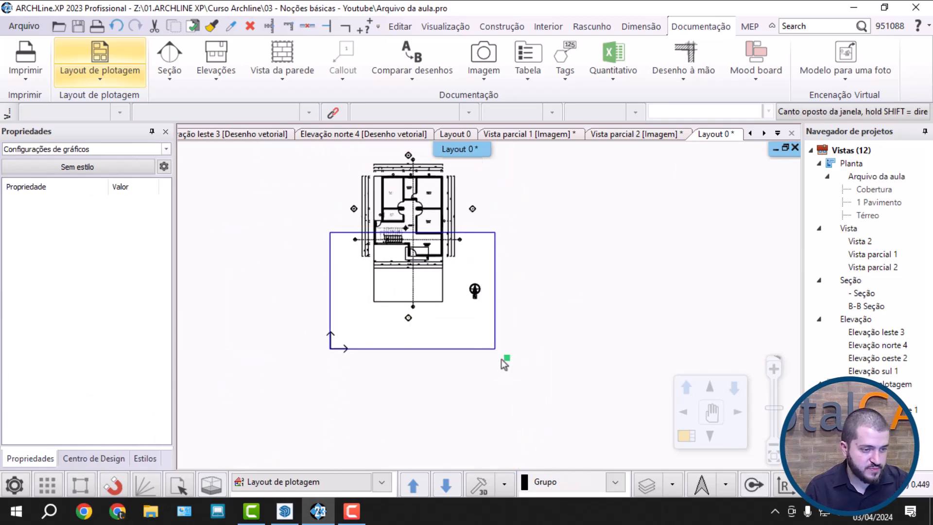
{"action": "left_click", "coordinate": [502, 359]}
{"action": "left_click", "coordinate": [476, 349]}
{"action": "key", "text": "Delete"}
Examine the J1 tag at the Sala de estar window on the layout sheet.
{"action": "scroll", "coordinate": [438, 229], "scroll_direction": "up", "scroll_amount": 4}
{"action": "scroll", "coordinate": [477, 367], "scroll_direction": "up", "scroll_amount": 8}
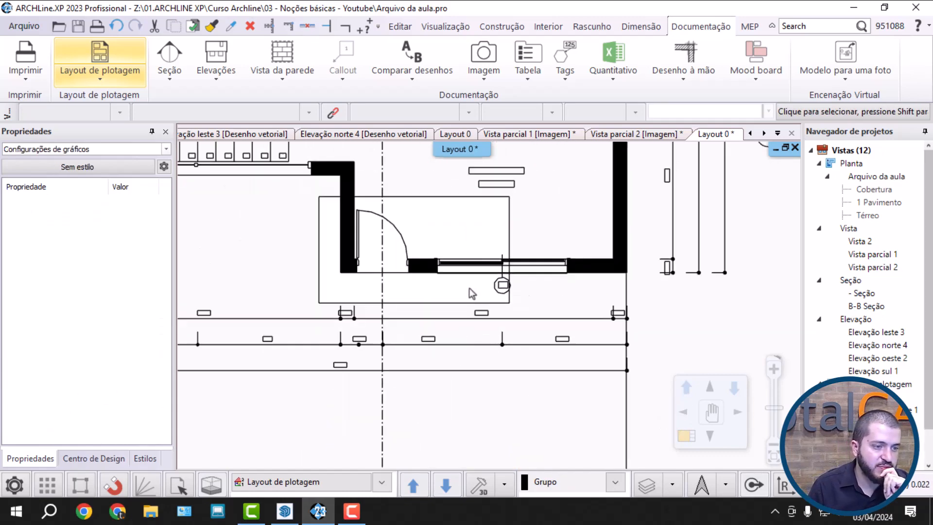
{"action": "left_click", "coordinate": [567, 295]}
{"action": "left_click", "coordinate": [534, 302]}
{"action": "scroll", "coordinate": [527, 308], "scroll_direction": "down", "scroll_amount": 2}
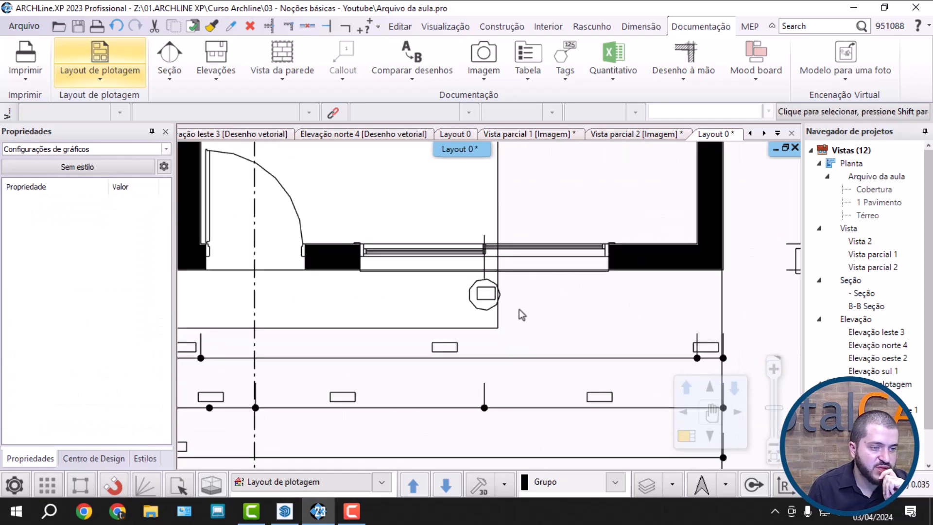
{"action": "left_click", "coordinate": [499, 313]}
{"action": "scroll", "coordinate": [500, 316], "scroll_direction": "down", "scroll_amount": 5}
{"action": "left_click", "coordinate": [654, 312]}
{"action": "key", "text": "Escape"}
{"action": "scroll", "coordinate": [486, 308], "scroll_direction": "up", "scroll_amount": 8}
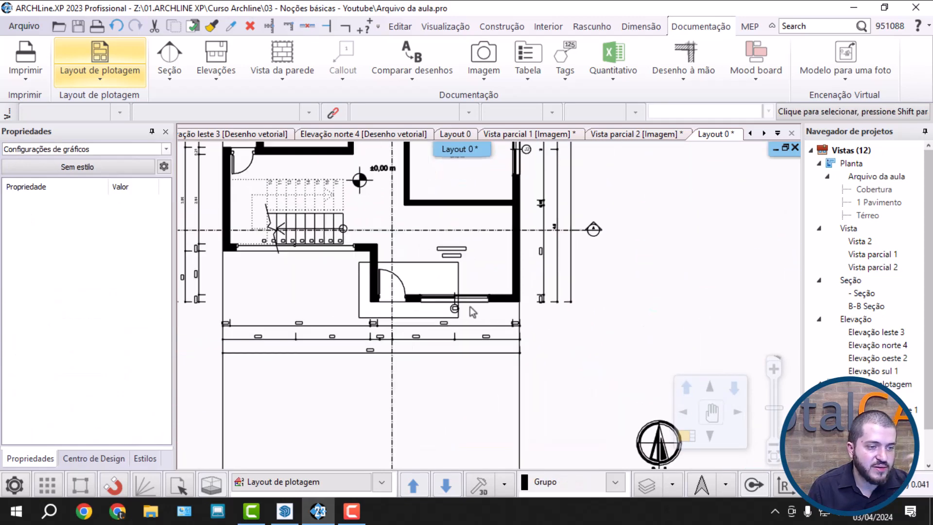
{"action": "left_click", "coordinate": [461, 327]}
{"action": "scroll", "coordinate": [470, 321], "scroll_direction": "down", "scroll_amount": 10}
{"action": "left_click", "coordinate": [635, 273]}
{"action": "left_click", "coordinate": [618, 332]}
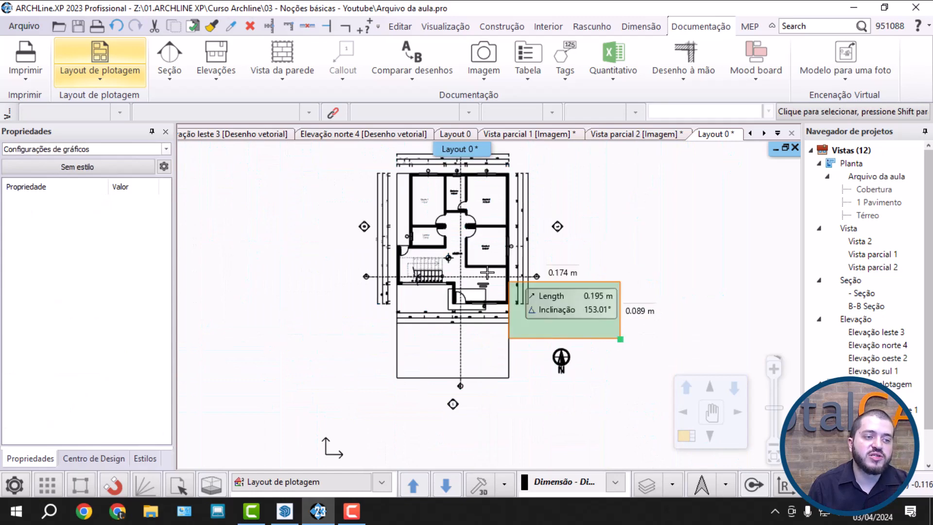
Return to the Térreo floor plan and start creating a table for the Janela type in the Elementos arquitetônicos discipline.
{"action": "double_click", "coordinate": [869, 215]}
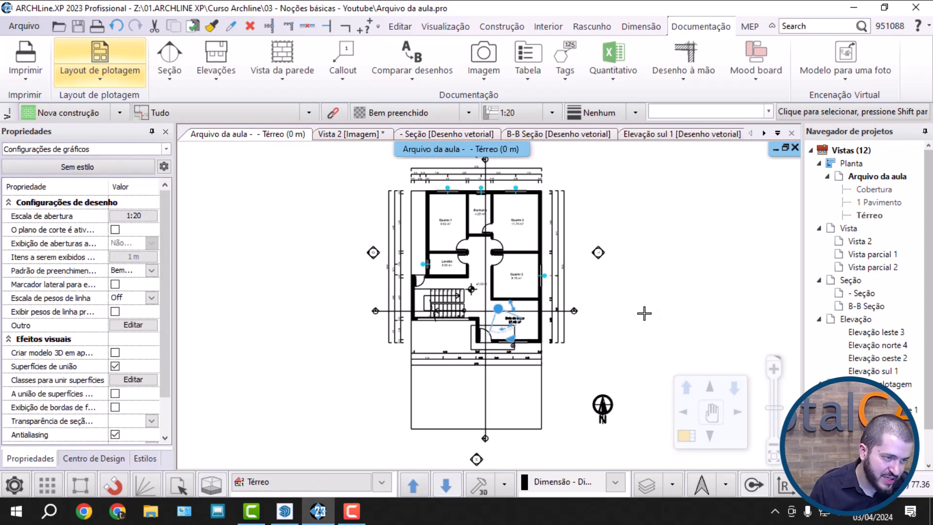
{"action": "middle_click_drag", "start_coordinate": [645, 312], "coordinate": [490, 329]}
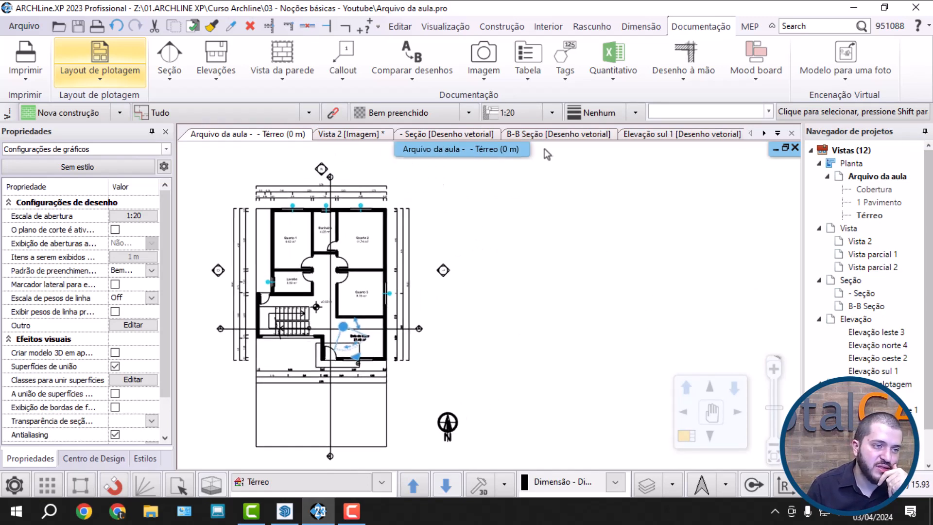
{"action": "left_click", "coordinate": [537, 80]}
{"action": "left_click", "coordinate": [566, 102]}
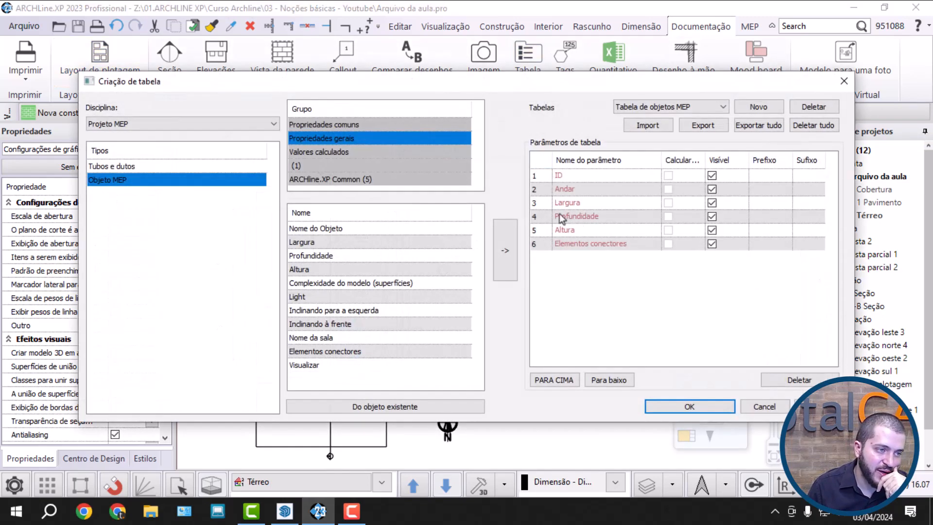
{"action": "left_click", "coordinate": [227, 124]}
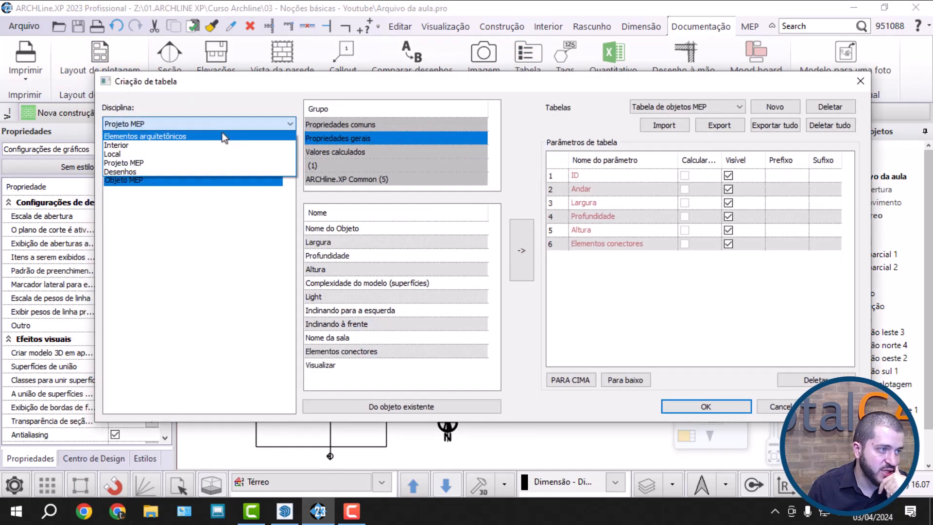
{"action": "left_click", "coordinate": [224, 137]}
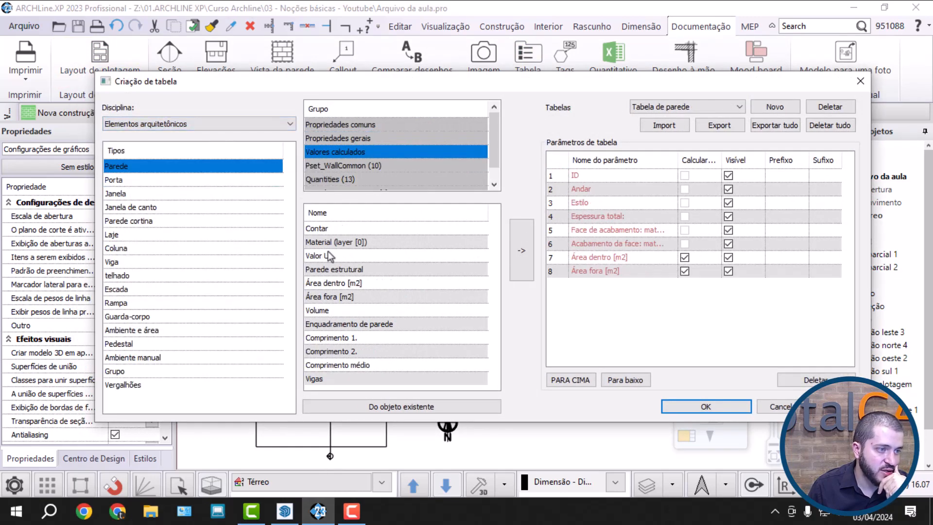
{"action": "left_click", "coordinate": [138, 197]}
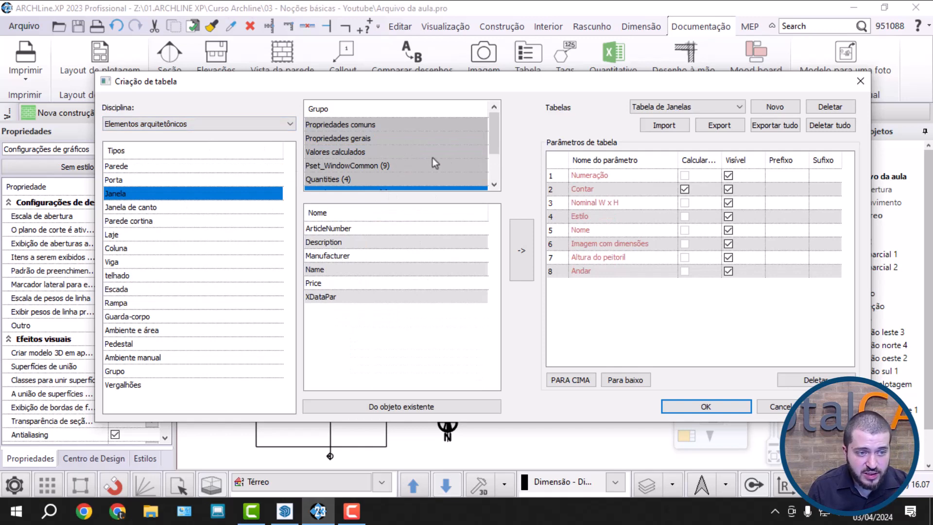
Remove the Numeração, Estilo and Nome parameters from the Tabela de Janelas.
{"action": "left_click", "coordinate": [606, 178]}
{"action": "left_click", "coordinate": [608, 271]}
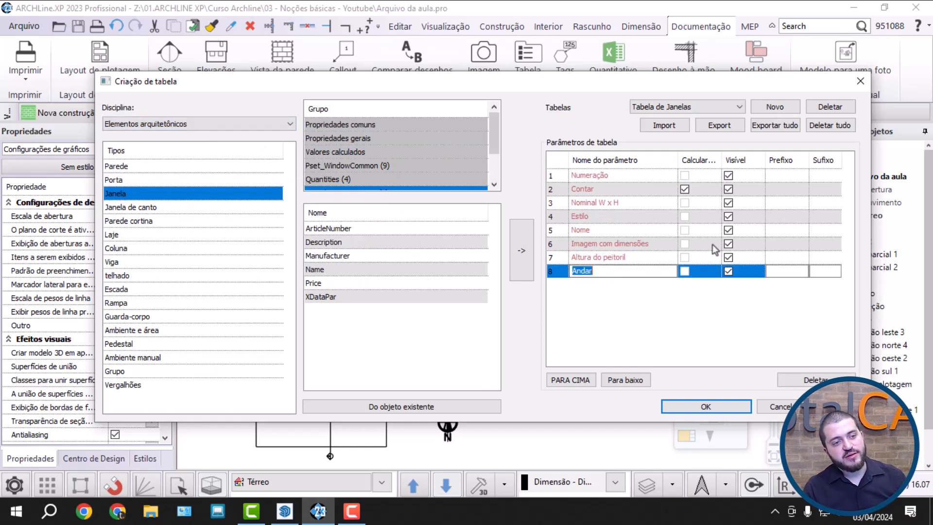
{"action": "left_click", "coordinate": [663, 177]}
{"action": "left_click", "coordinate": [793, 378]}
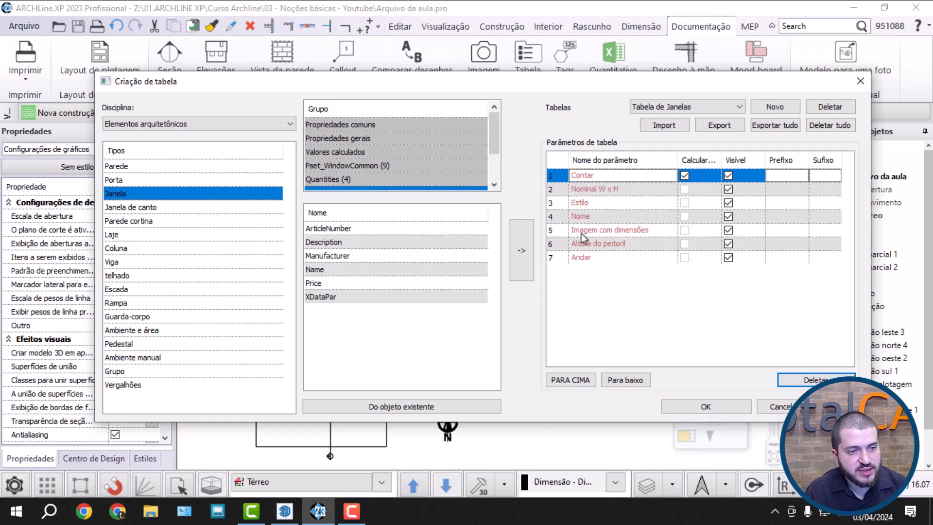
{"action": "left_click", "coordinate": [610, 203]}
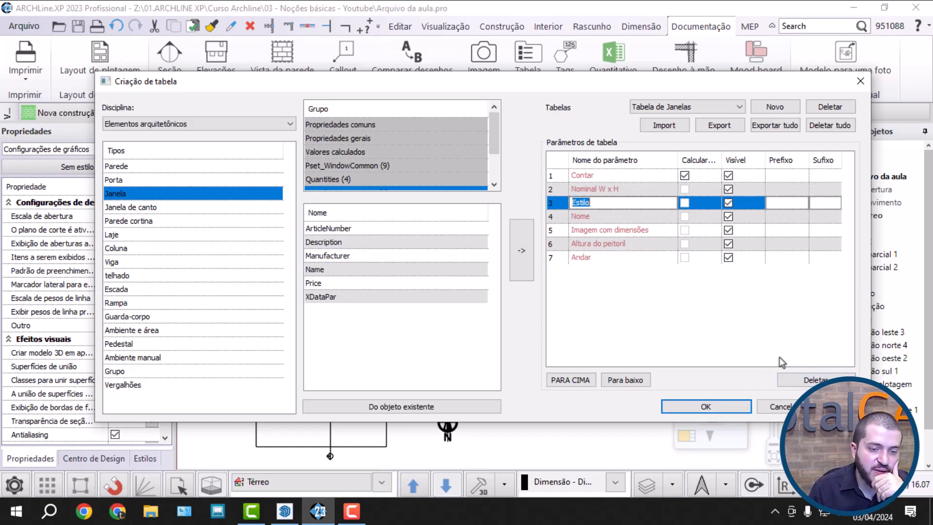
{"action": "left_click", "coordinate": [804, 379]}
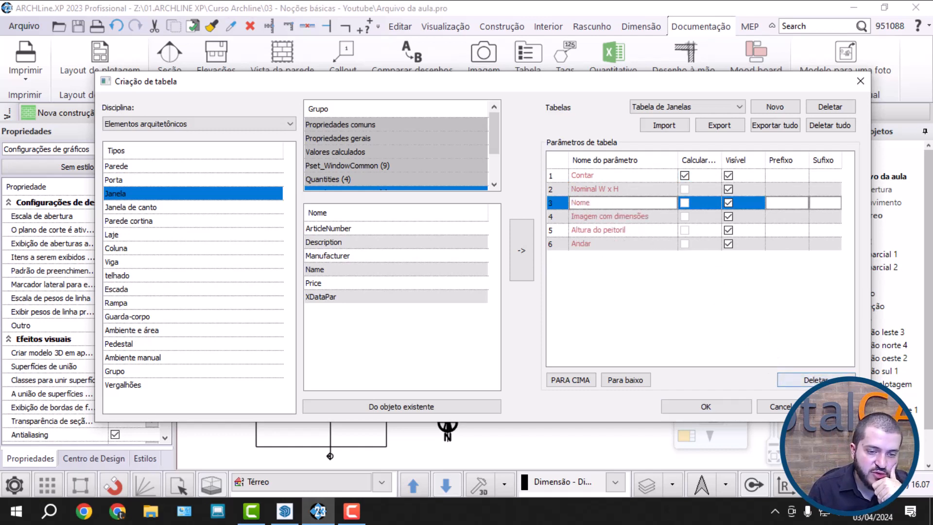
{"action": "left_click", "coordinate": [804, 380]}
Remove the Altura do peitoril parameter from the window table.
{"action": "left_click", "coordinate": [615, 203]}
{"action": "left_click", "coordinate": [642, 217]}
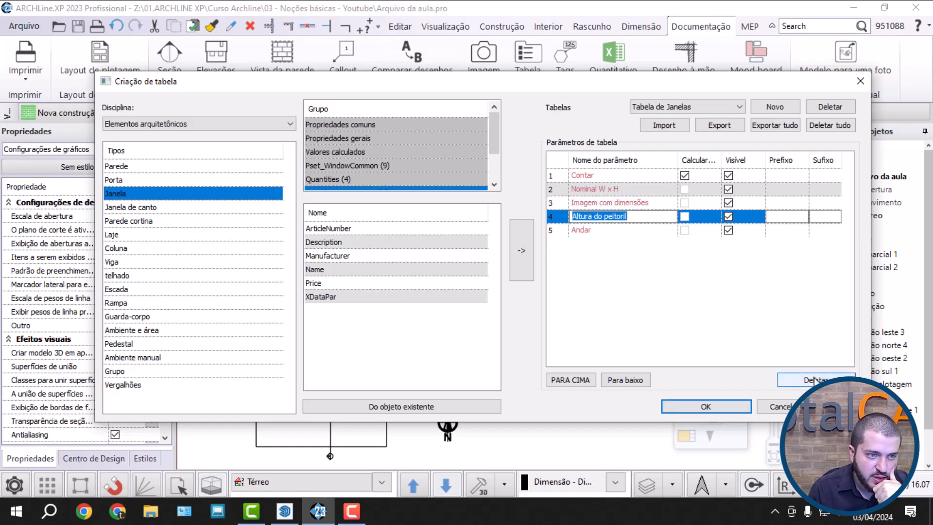
{"action": "left_click", "coordinate": [567, 385]}
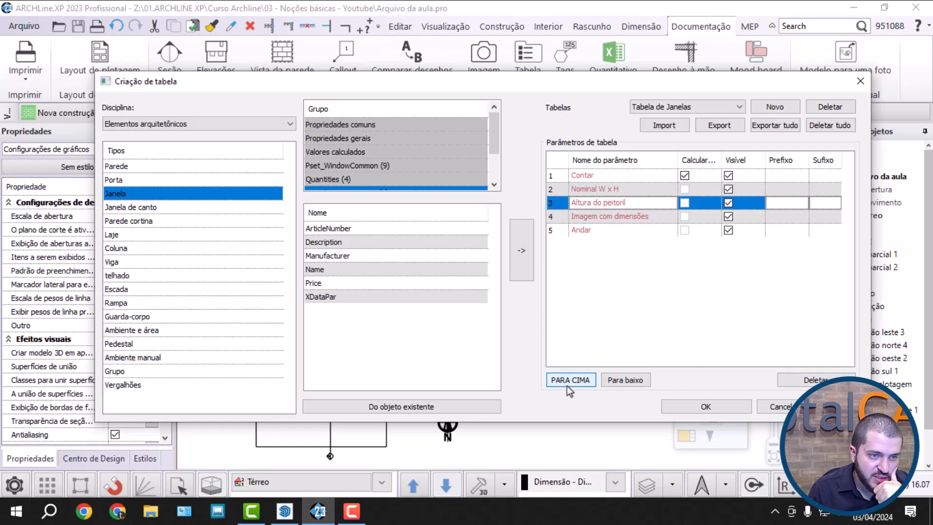
{"action": "left_click", "coordinate": [651, 200]}
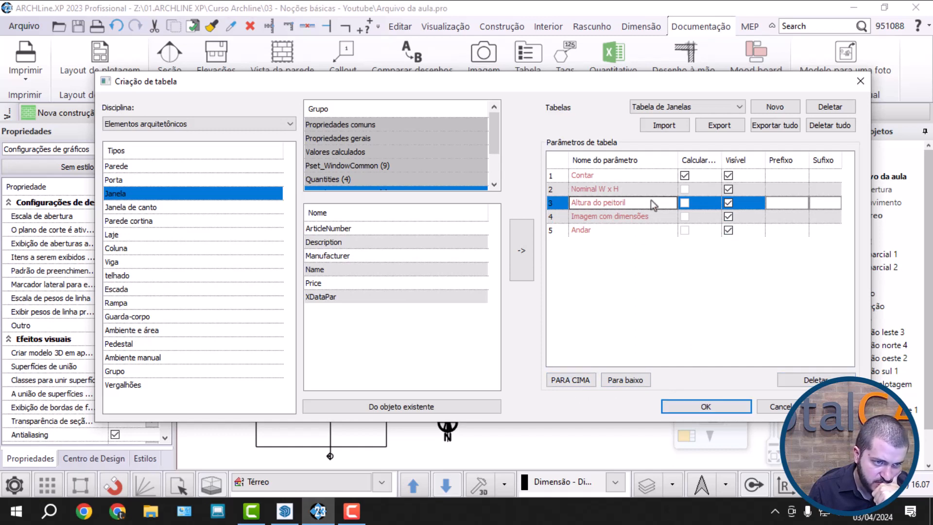
{"action": "left_click", "coordinate": [811, 381]}
{"action": "left_click", "coordinate": [632, 217]}
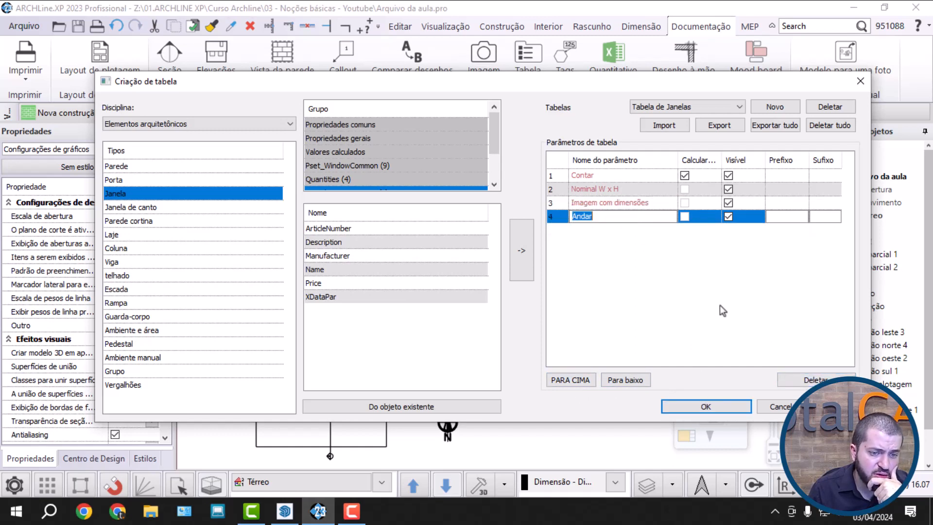
{"action": "left_click", "coordinate": [777, 316]}
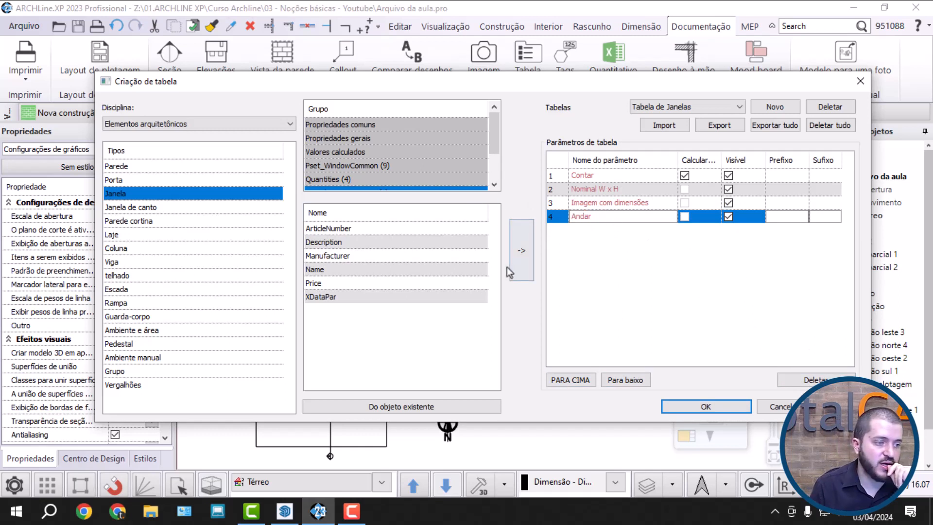
Add the Nome property from the Valores calculados group to the window table's parameters.
{"action": "scroll", "coordinate": [392, 157], "scroll_direction": "down", "scroll_amount": 1}
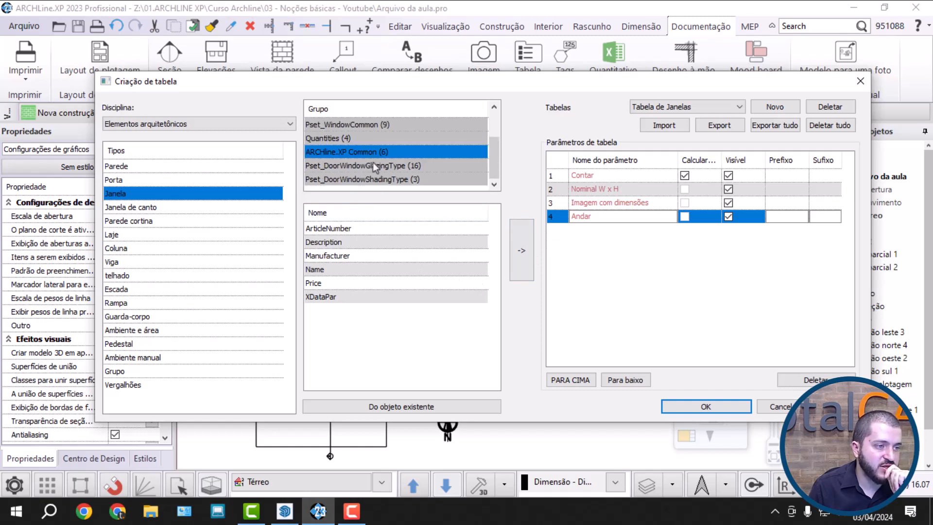
{"action": "scroll", "coordinate": [383, 161], "scroll_direction": "up", "scroll_amount": 1}
{"action": "left_click", "coordinate": [366, 178]}
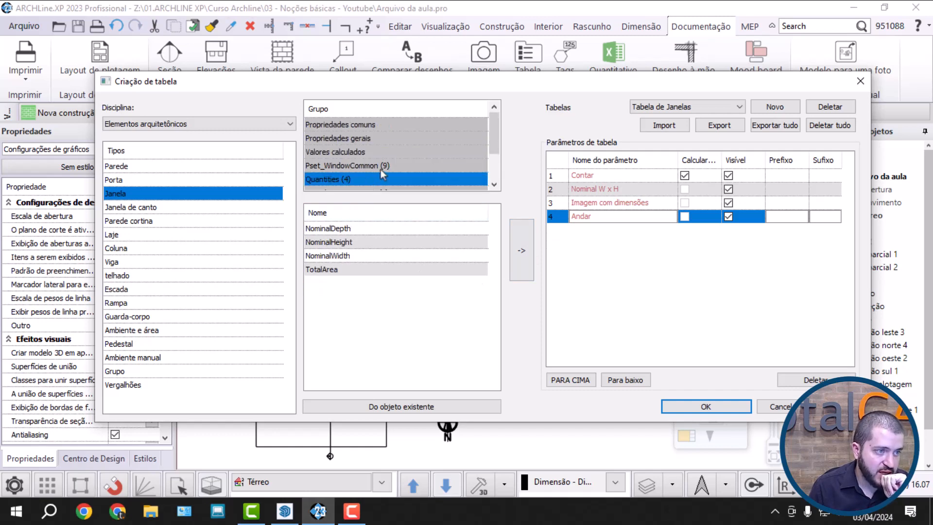
{"action": "scroll", "coordinate": [381, 165], "scroll_direction": "down", "scroll_amount": 1}
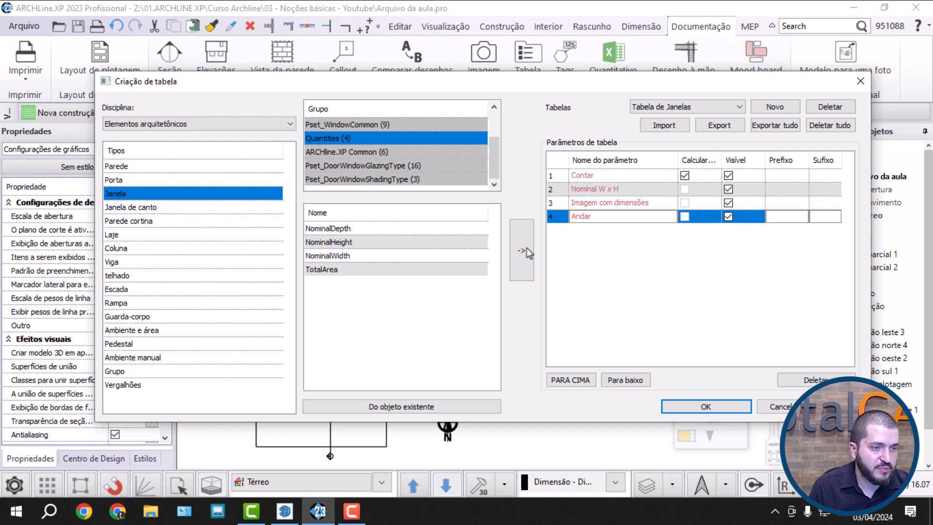
{"action": "scroll", "coordinate": [496, 168], "scroll_direction": "up", "scroll_amount": 1}
{"action": "left_click", "coordinate": [375, 126]}
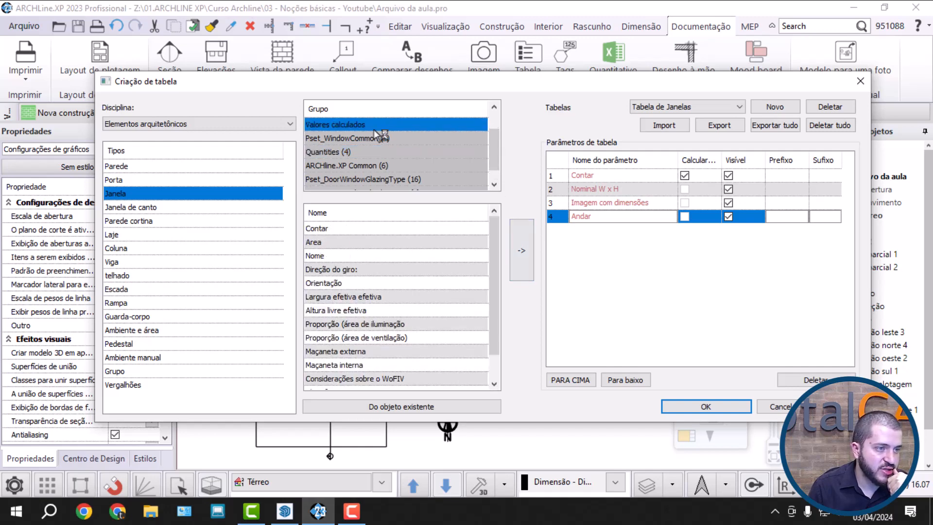
{"action": "left_click", "coordinate": [392, 256]}
{"action": "left_click", "coordinate": [522, 249]}
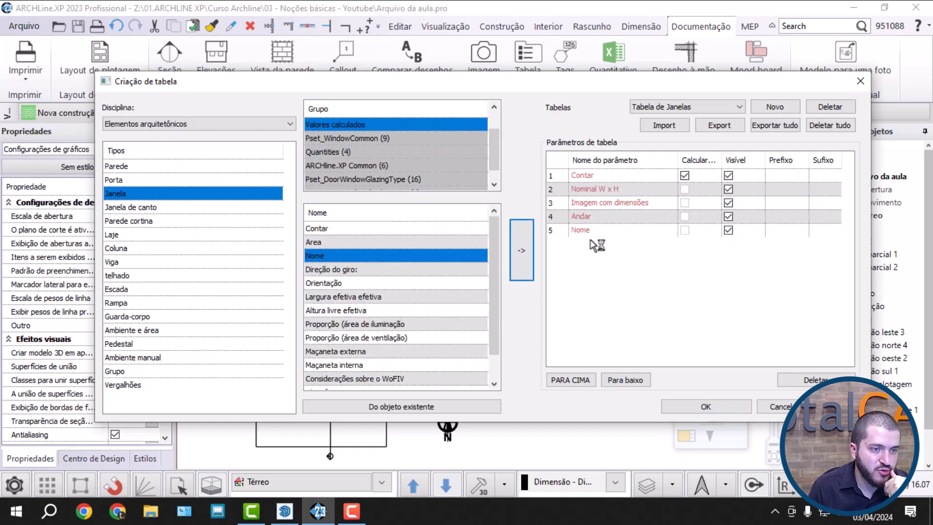
Place the added Nome parameter first in the window table and rename it as ID.
{"action": "left_click", "coordinate": [576, 379]}
{"action": "left_click", "coordinate": [576, 378]}
{"action": "left_click", "coordinate": [576, 378]}
{"action": "left_click", "coordinate": [577, 378]}
{"action": "left_click", "coordinate": [603, 178]}
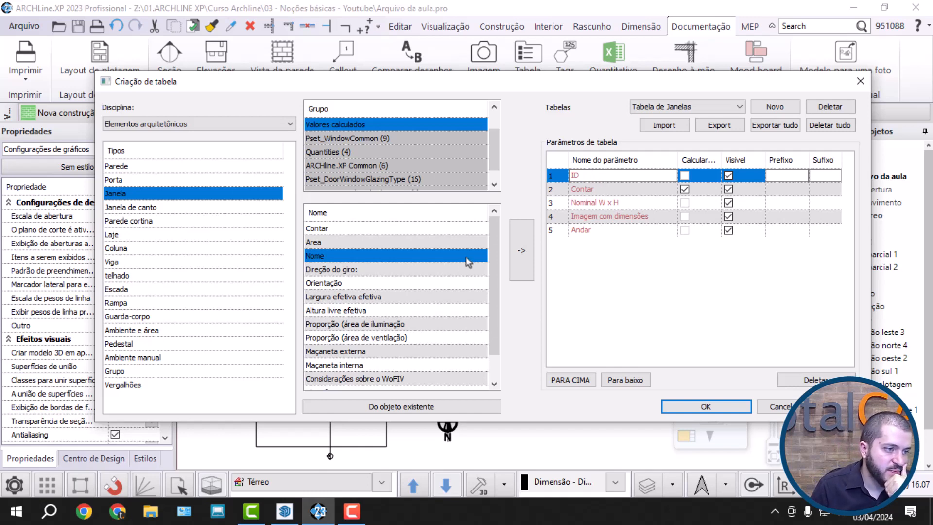
Reorder the window table's parameters so that Contar comes last, after Andar.
{"action": "scroll", "coordinate": [490, 245], "scroll_direction": "down", "scroll_amount": 2}
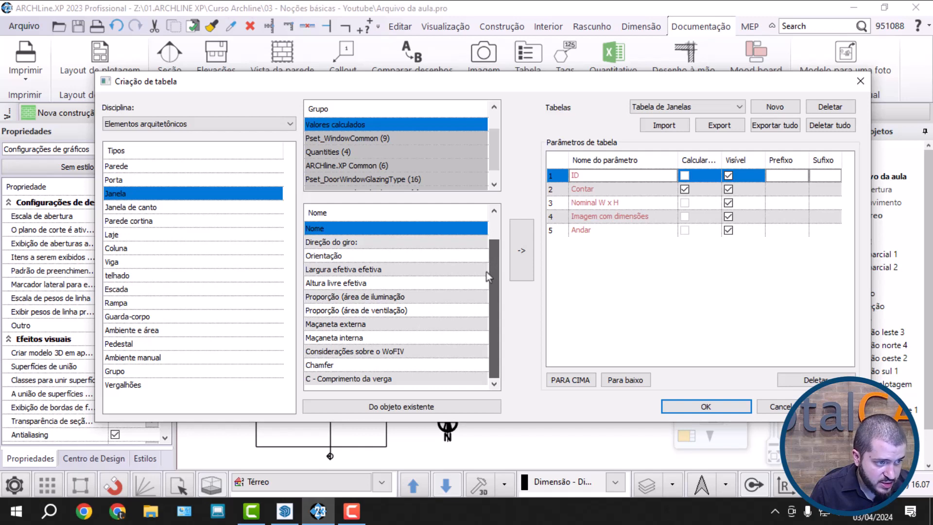
{"action": "scroll", "coordinate": [486, 272], "scroll_direction": "up", "scroll_amount": 2}
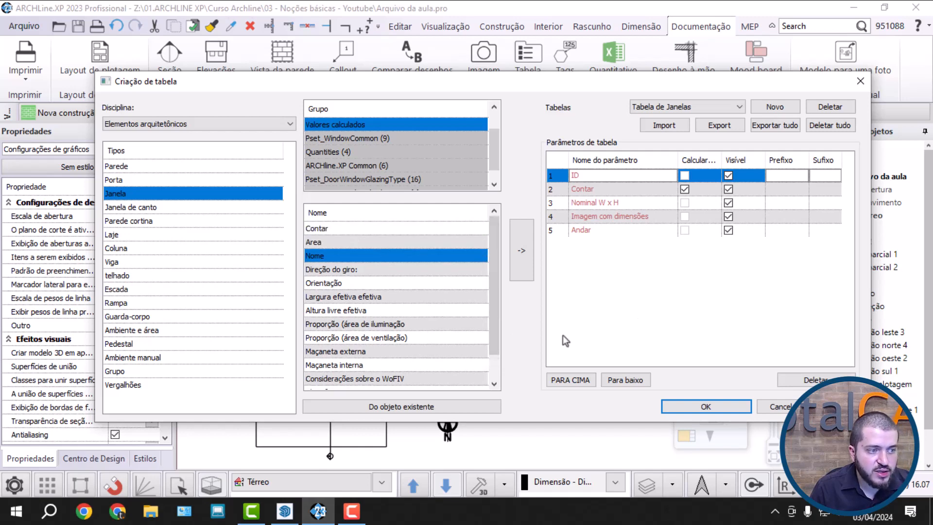
{"action": "left_click", "coordinate": [640, 190]}
{"action": "left_click", "coordinate": [640, 382]}
{"action": "left_click", "coordinate": [641, 381]}
{"action": "left_click", "coordinate": [640, 382]}
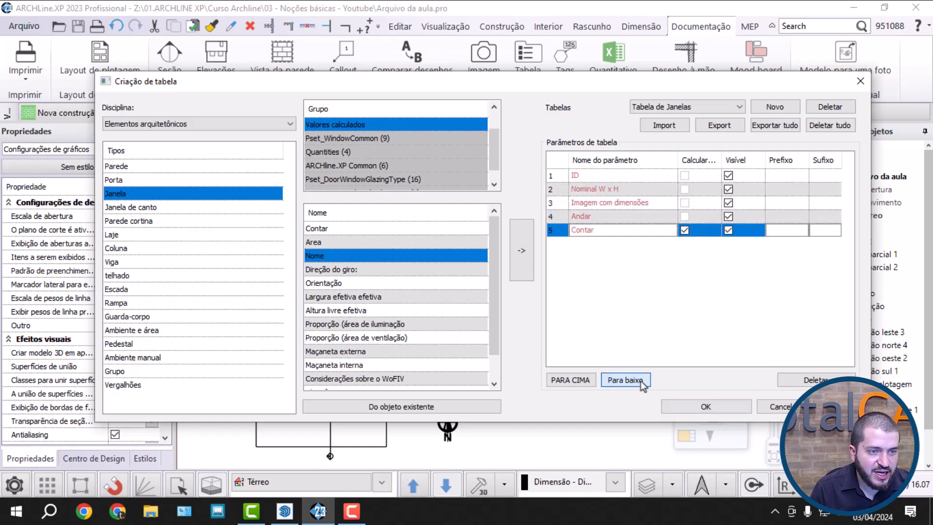
Rename the Nominal W x H parameter as Dimensão (LxA).
{"action": "left_click", "coordinate": [629, 190]}
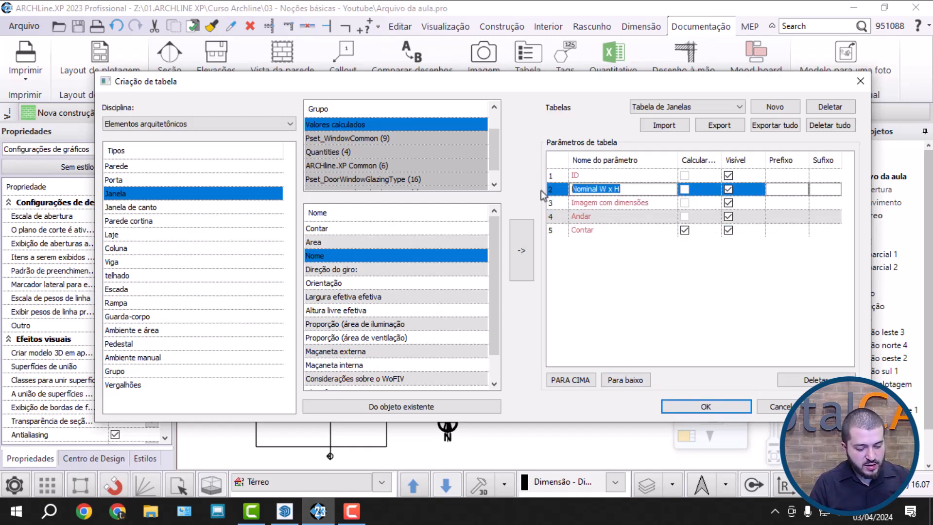
{"action": "type", "text": "Dimen"}
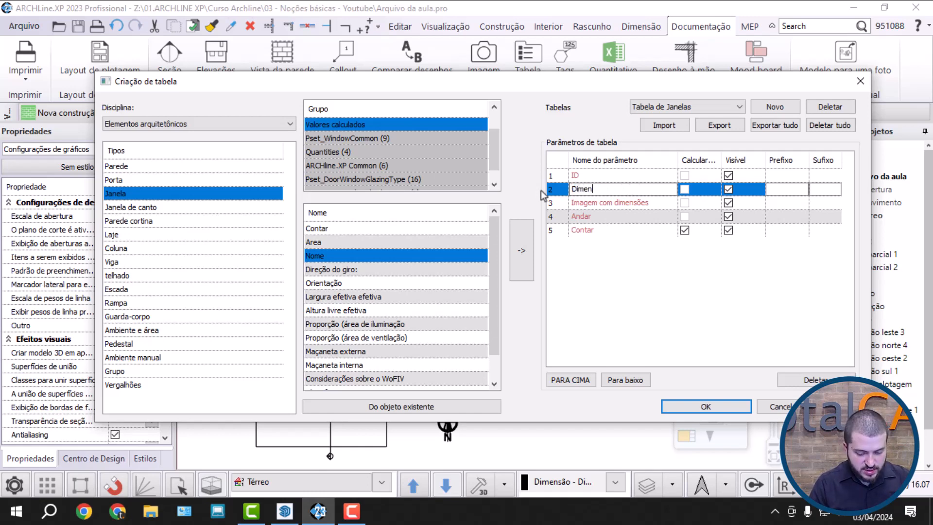
{"action": "type", "text": "são ("}
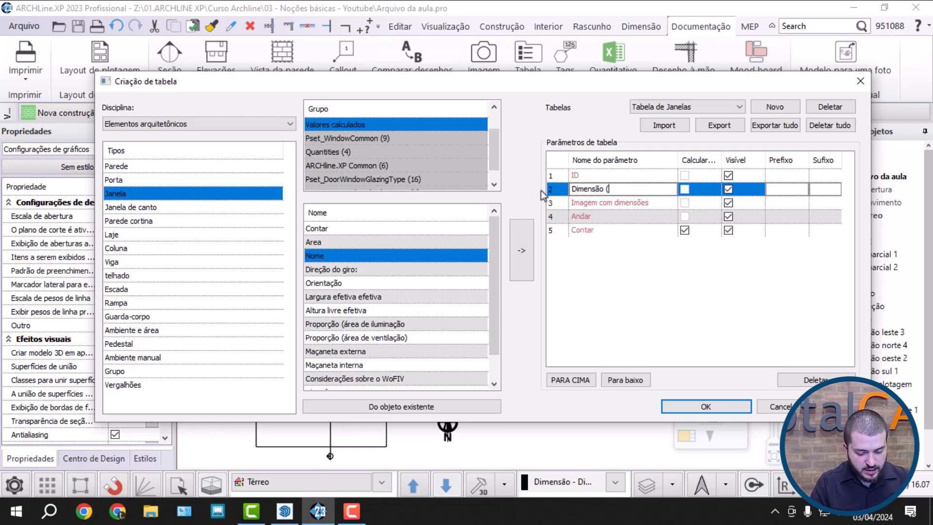
{"action": "type", "text": "LxA"}
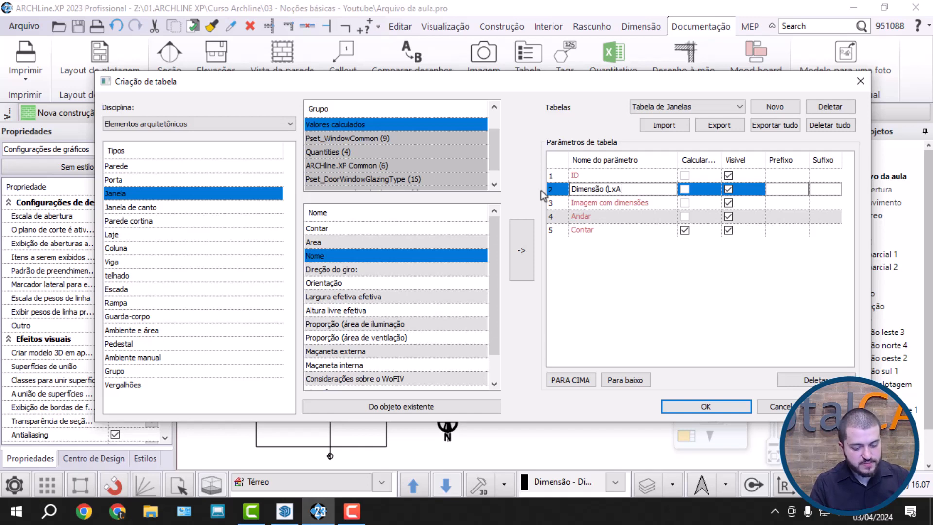
{"action": "type", "text": ")"}
{"action": "left_click", "coordinate": [630, 292]}
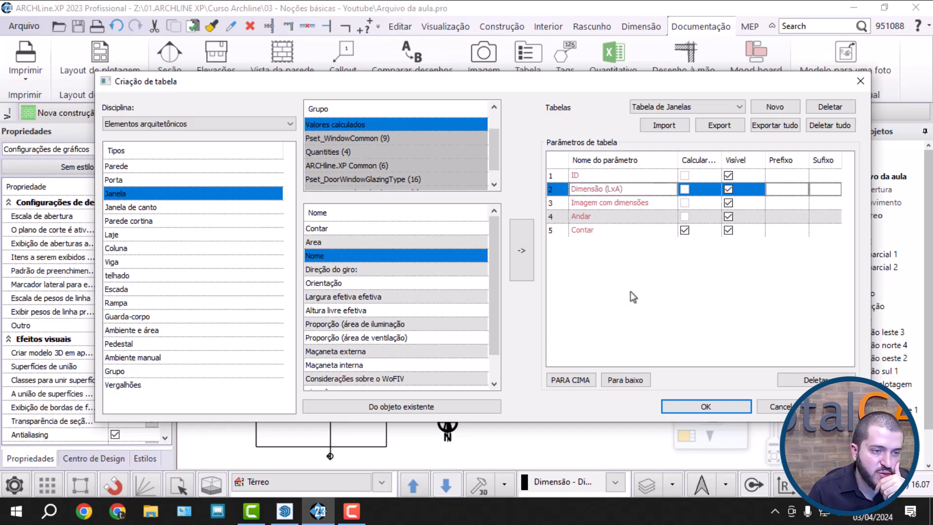
Rename the Imagem com dimensões parameter as Visualização.
{"action": "left_click", "coordinate": [646, 205]}
{"action": "type", "text": "Visualização"}
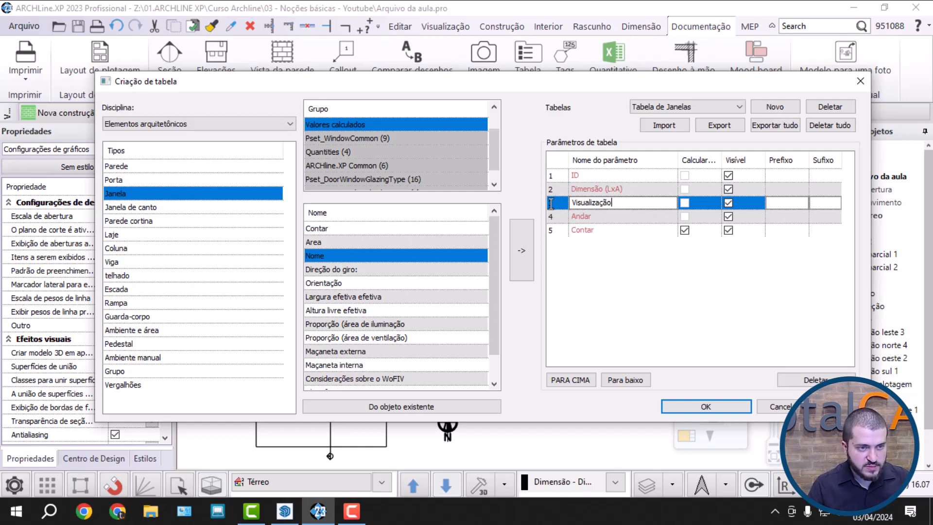
{"action": "key", "text": "Return"}
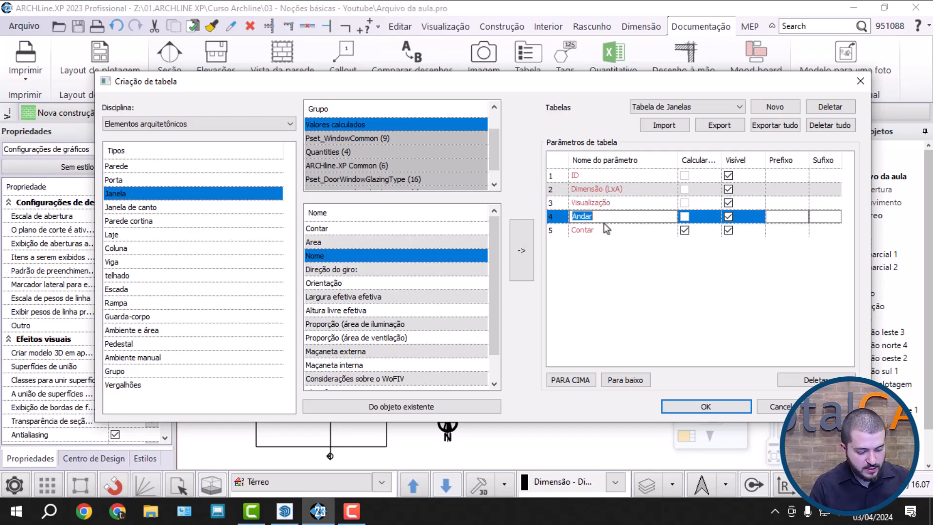
Rename the Andar parameter as Nível and the Contar parameter as Quantidade.
{"action": "type", "text": "Nível"}
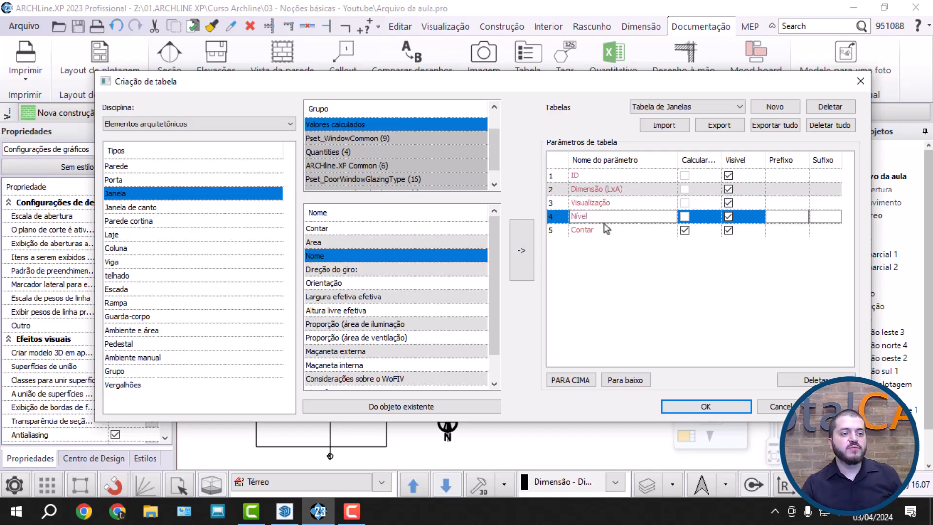
{"action": "key", "text": "Return"}
{"action": "type", "text": "Quantidade"}
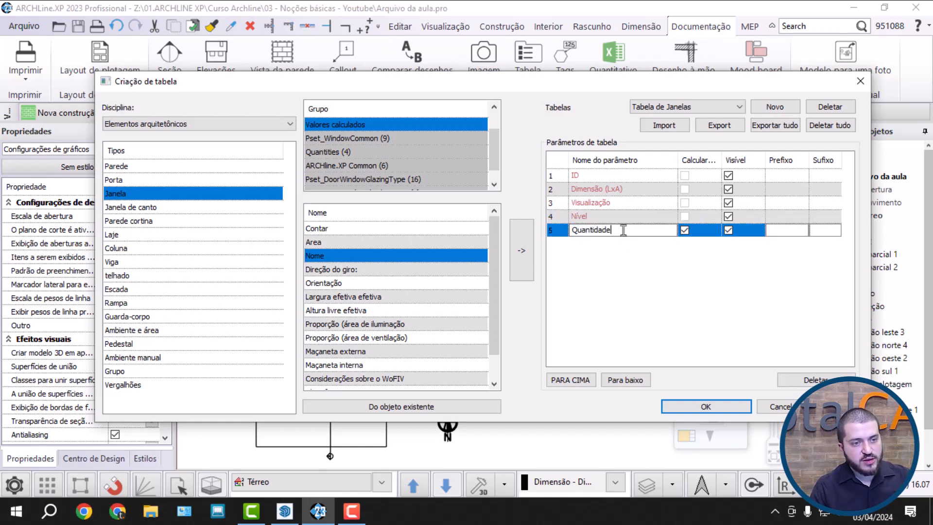
{"action": "key", "text": "Return"}
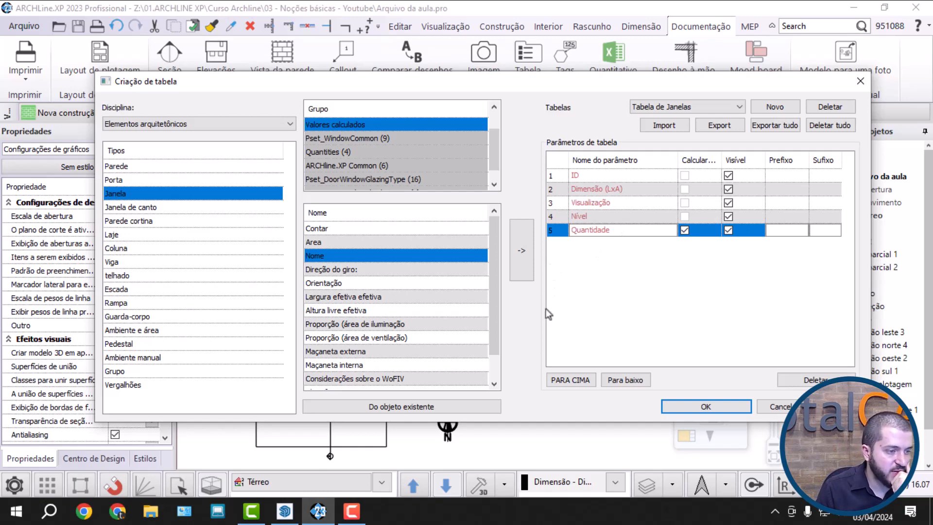
Review the window parameters offered in the Propriedades comuns and Propriedades gerais groups of the table definition.
{"action": "scroll", "coordinate": [380, 166], "scroll_direction": "up", "scroll_amount": 1}
{"action": "left_click", "coordinate": [374, 124]}
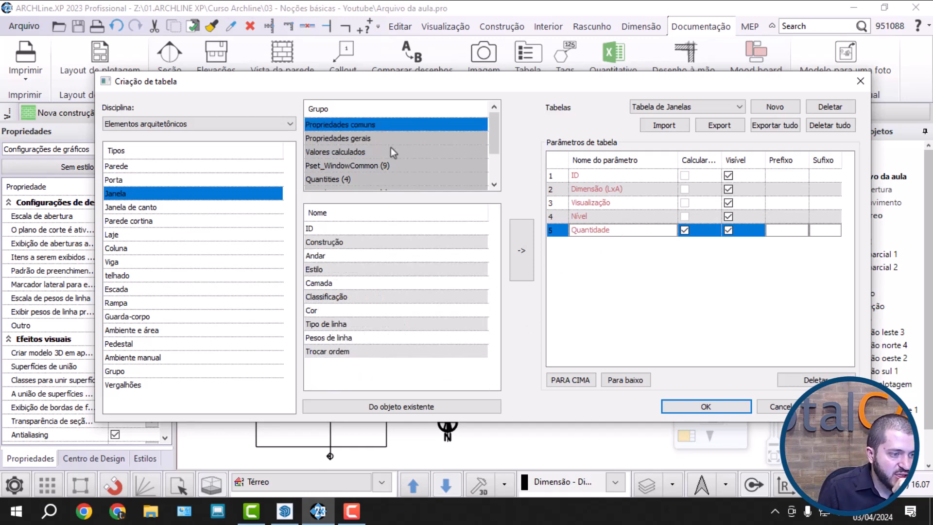
{"action": "left_click", "coordinate": [379, 140]}
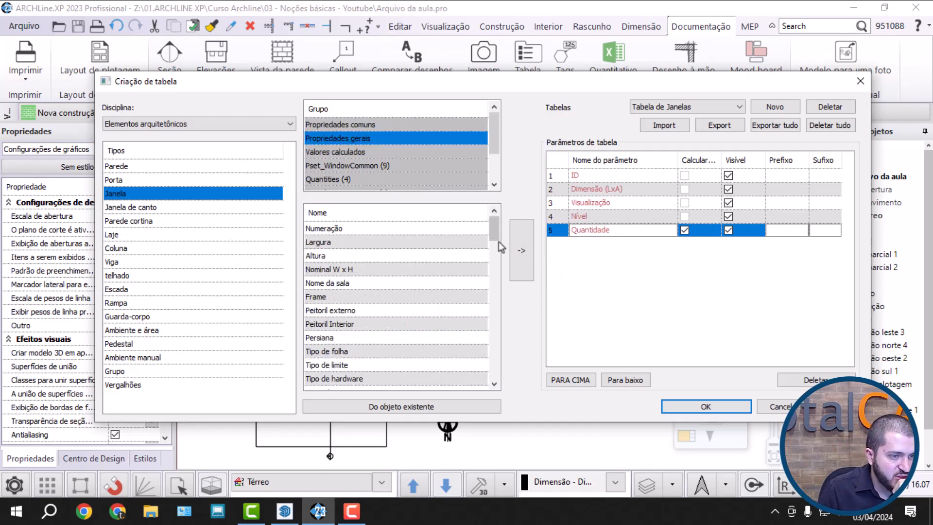
{"action": "left_click_drag", "start_coordinate": [496, 232], "coordinate": [433, 260]}
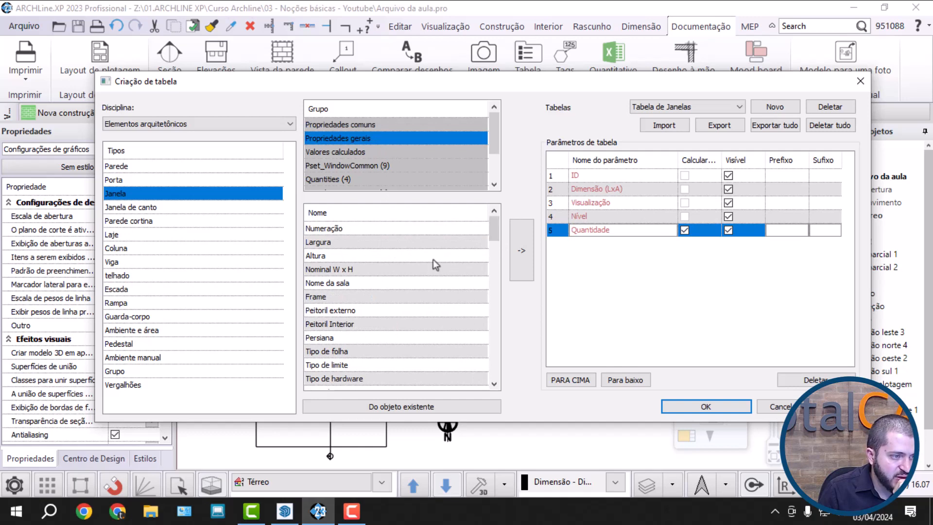
{"action": "left_click", "coordinate": [494, 384]}
{"action": "left_click", "coordinate": [494, 384]}
{"action": "left_click", "coordinate": [495, 384]}
{"action": "left_click", "coordinate": [494, 384]}
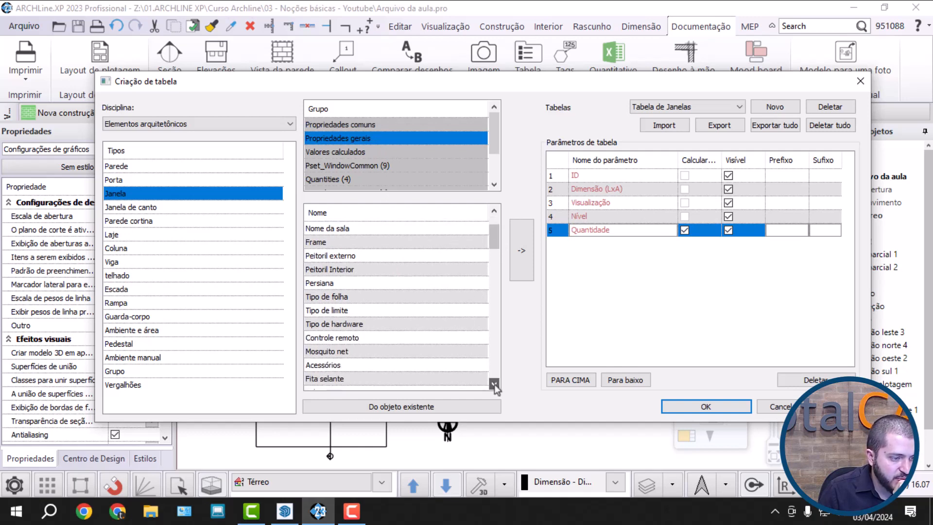
{"action": "left_click", "coordinate": [495, 385]}
{"action": "left_click", "coordinate": [494, 384]}
{"action": "left_click", "coordinate": [495, 384]}
{"action": "left_click", "coordinate": [495, 384]}
{"action": "left_click", "coordinate": [494, 384]}
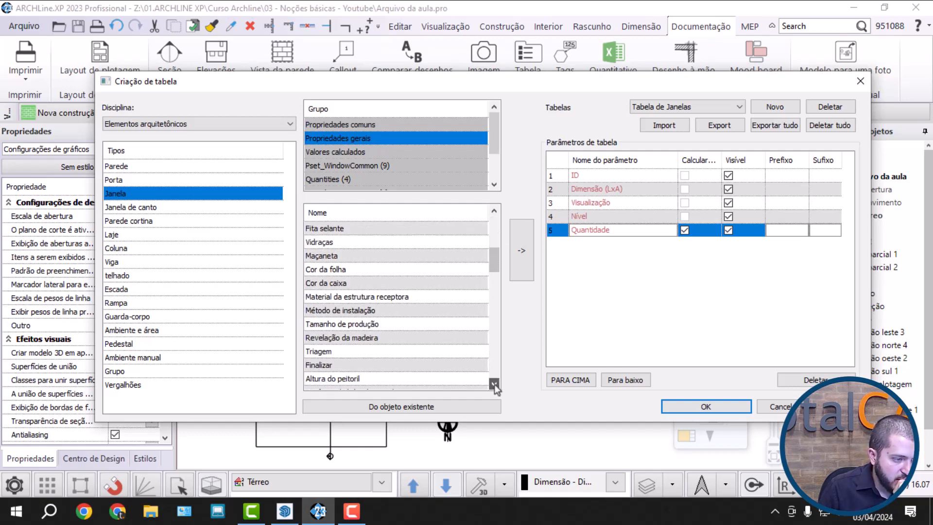
{"action": "left_click", "coordinate": [494, 384]}
{"action": "left_click", "coordinate": [495, 384]}
{"action": "left_click", "coordinate": [494, 384]}
{"action": "left_click", "coordinate": [494, 384]}
{"action": "left_click", "coordinate": [494, 384]}
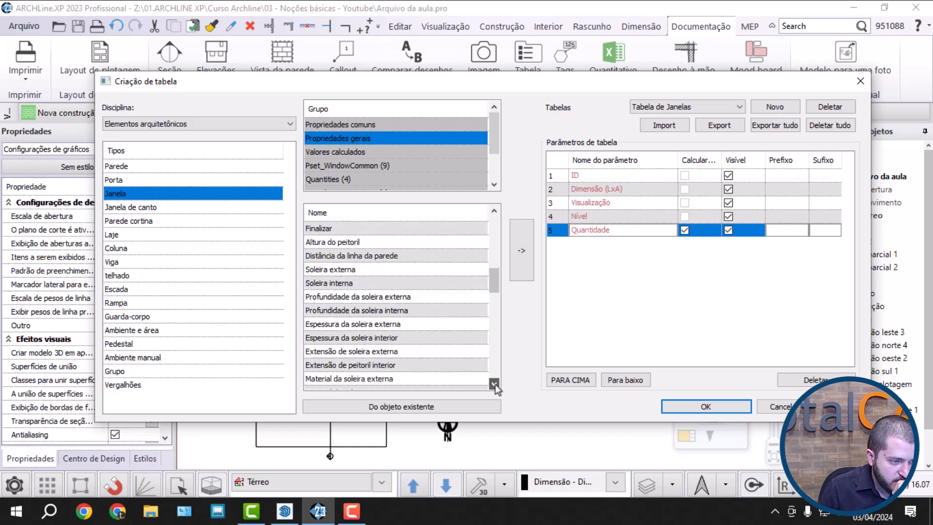
{"action": "left_click", "coordinate": [494, 384]}
{"action": "left_click", "coordinate": [495, 384]}
{"action": "left_click", "coordinate": [495, 384]}
{"action": "left_click", "coordinate": [494, 384]}
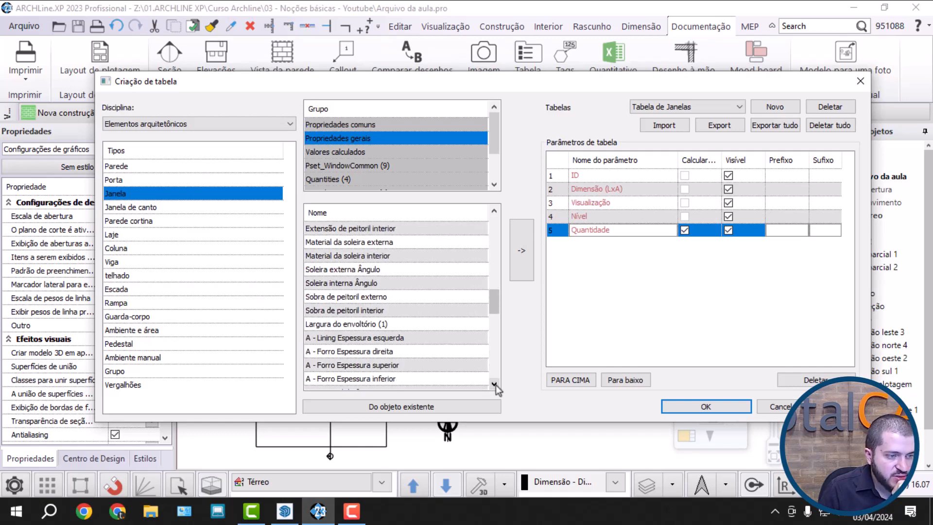
{"action": "left_click", "coordinate": [494, 384]}
Check the Valores calculados, Pset_WindowCommon, Quantities and ARCHline.XP Common parameter groups, and accept the window table definition.
{"action": "left_click", "coordinate": [374, 152]}
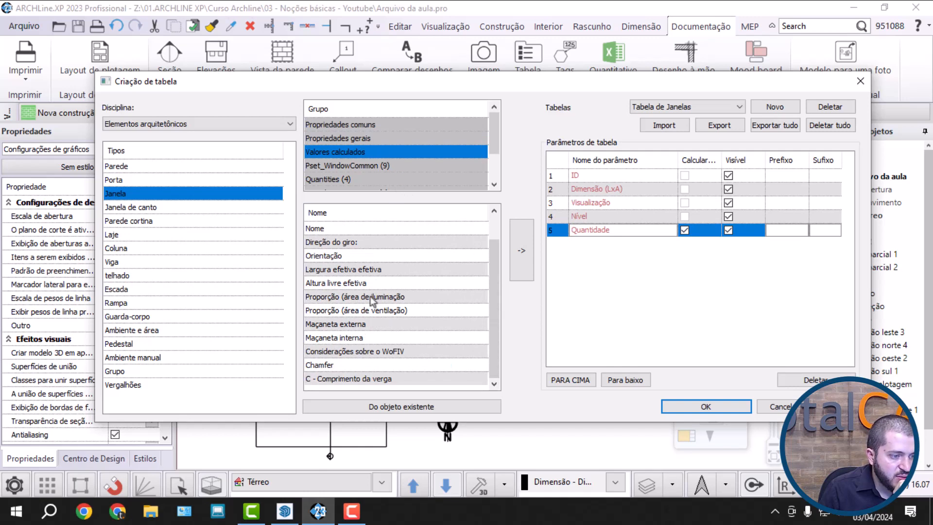
{"action": "scroll", "coordinate": [370, 296], "scroll_direction": "up", "scroll_amount": 1}
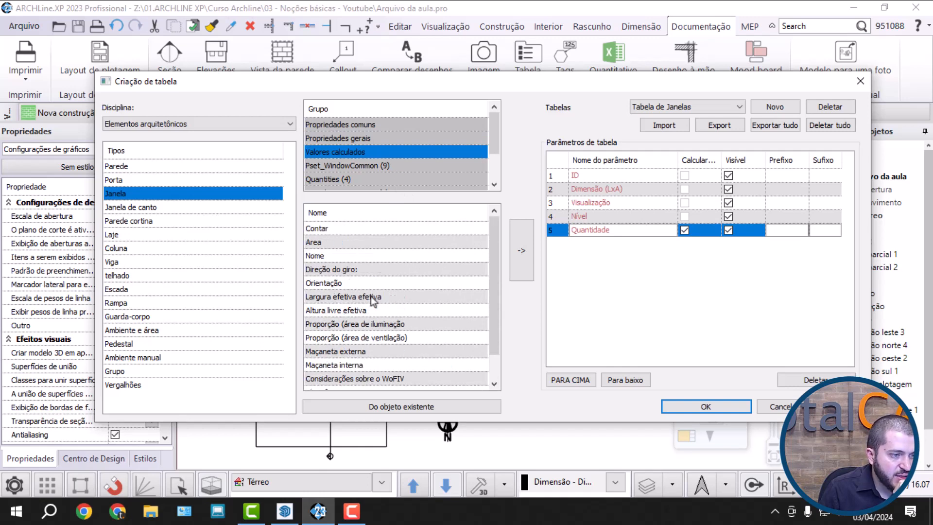
{"action": "left_click", "coordinate": [364, 171]}
{"action": "left_click", "coordinate": [367, 181]}
{"action": "scroll", "coordinate": [369, 182], "scroll_direction": "down", "scroll_amount": 1}
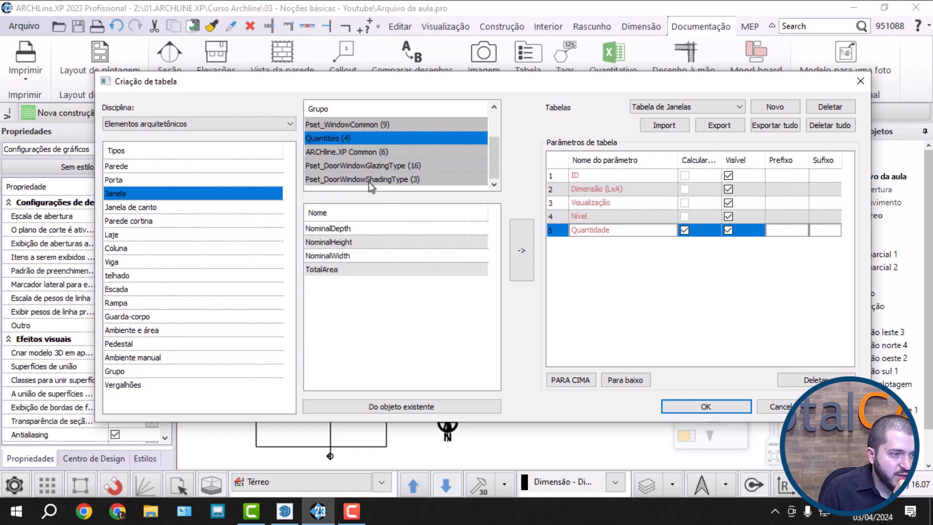
{"action": "left_click", "coordinate": [399, 155]}
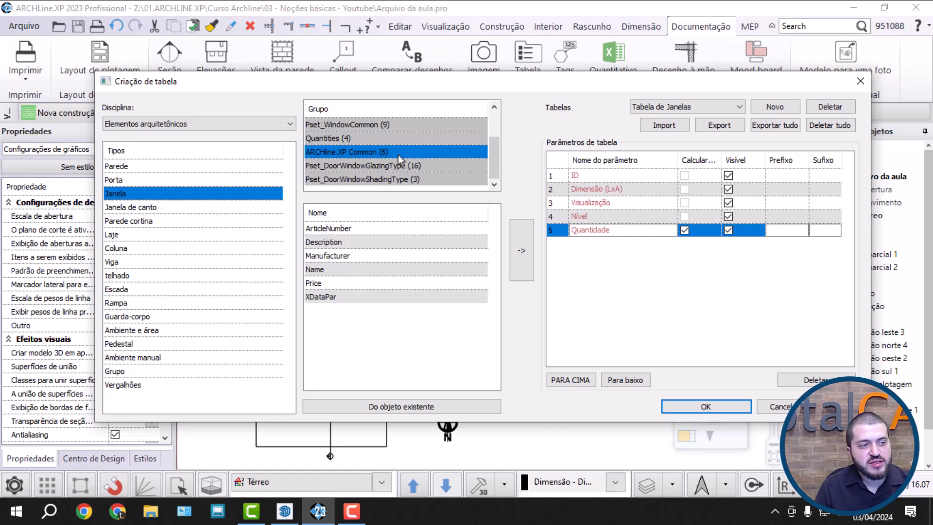
{"action": "left_click", "coordinate": [392, 138]}
{"action": "left_click", "coordinate": [391, 125]}
{"action": "left_click", "coordinate": [703, 406]}
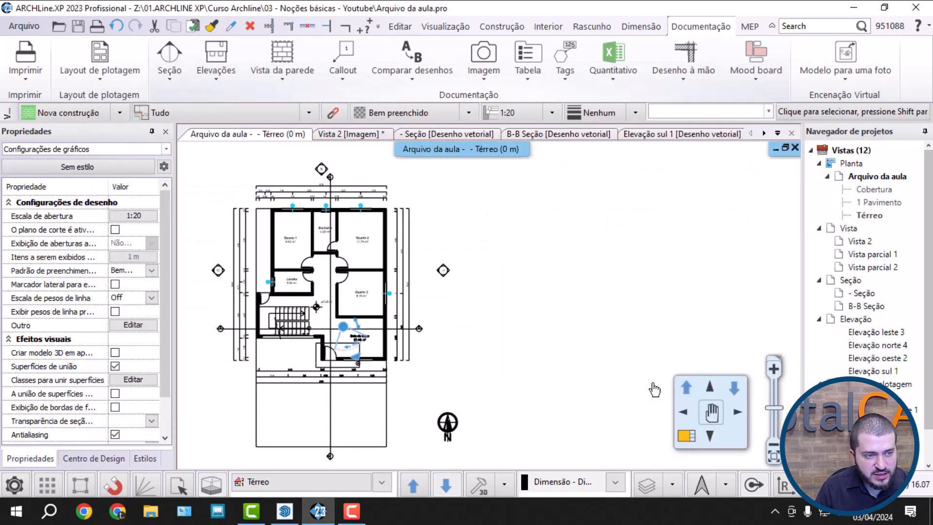
Open the properties of the Sala de estar window and inspect its finish settings, name and notes.
{"action": "scroll", "coordinate": [421, 359], "scroll_direction": "up", "scroll_amount": 6}
{"action": "left_click", "coordinate": [419, 354]}
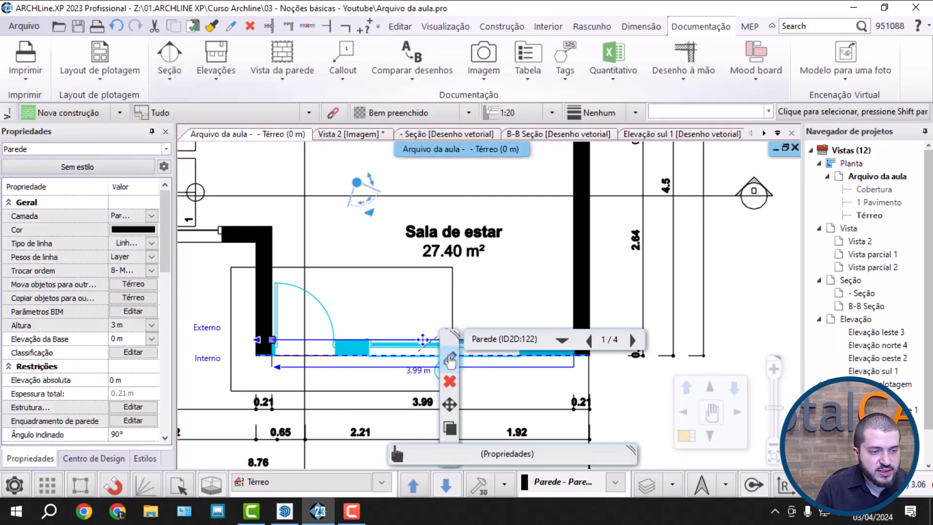
{"action": "left_click", "coordinate": [398, 345]}
{"action": "left_click", "coordinate": [428, 383]}
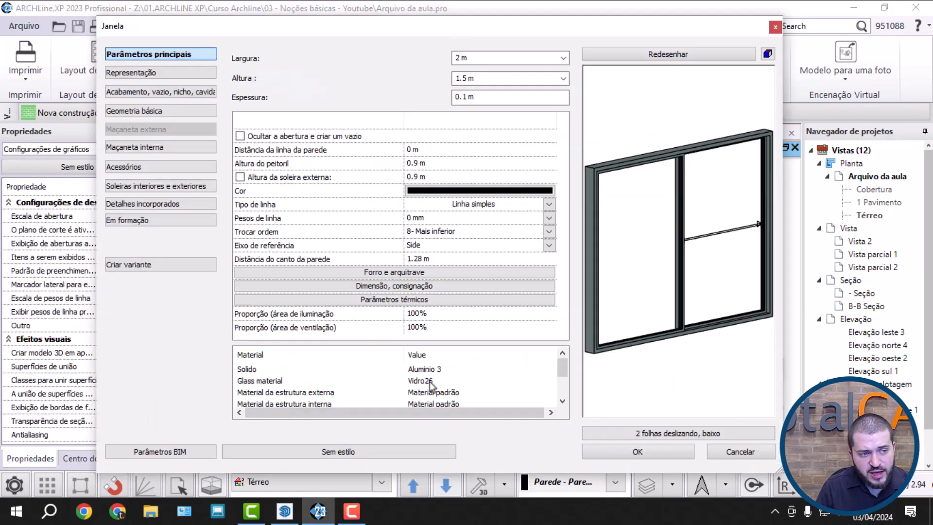
{"action": "left_click", "coordinate": [162, 92]}
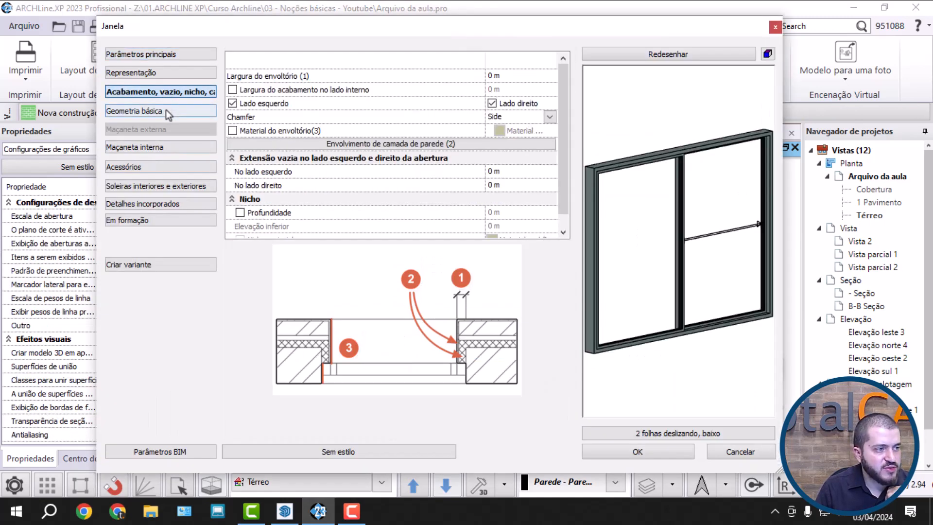
{"action": "left_click", "coordinate": [164, 105]}
{"action": "left_click", "coordinate": [146, 73]}
{"action": "left_click", "coordinate": [515, 198]}
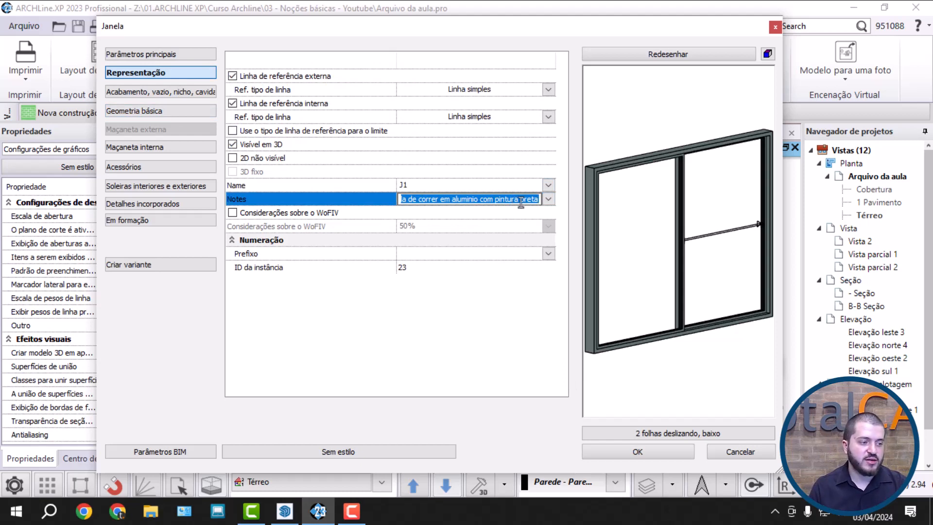
{"action": "left_click", "coordinate": [491, 332]}
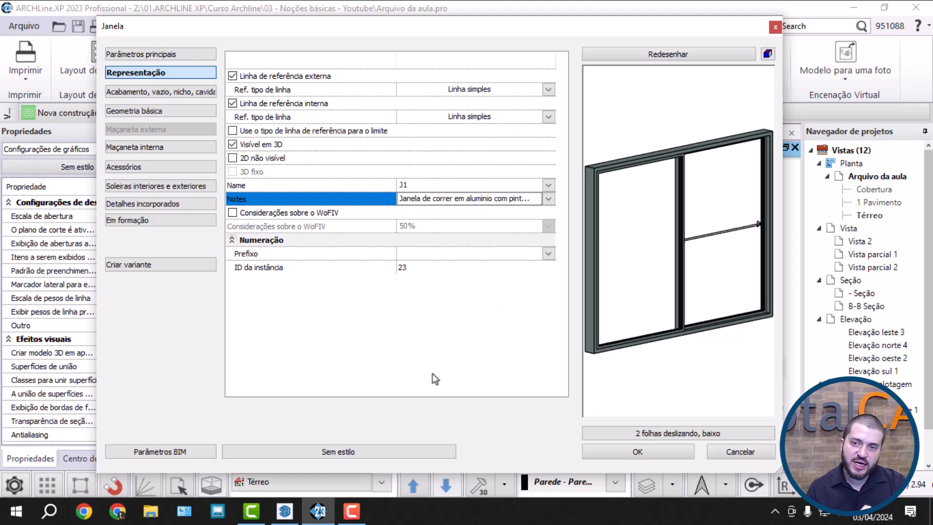
Inspect the Description parameter among the window's ARCHline.XP Common BIM parameters and close the window properties.
{"action": "left_click", "coordinate": [183, 454]}
{"action": "left_click", "coordinate": [459, 238]}
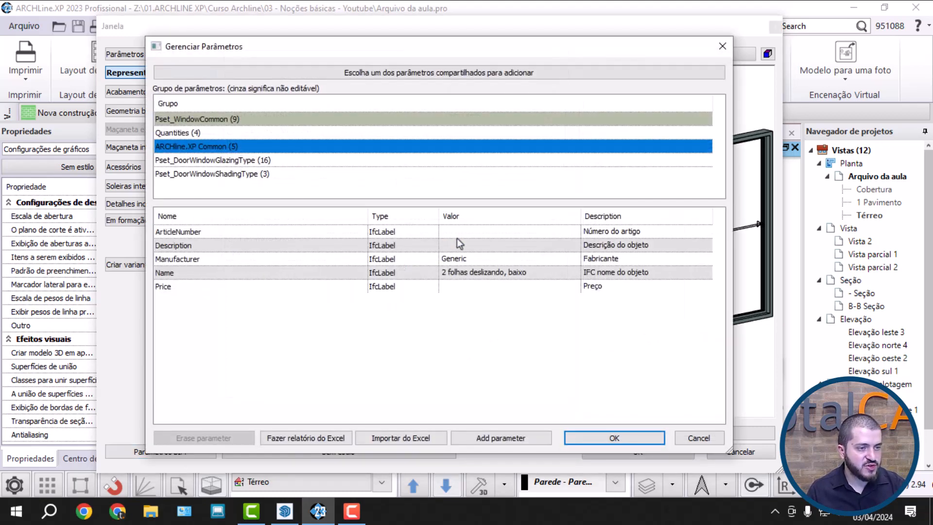
{"action": "left_click", "coordinate": [197, 246]}
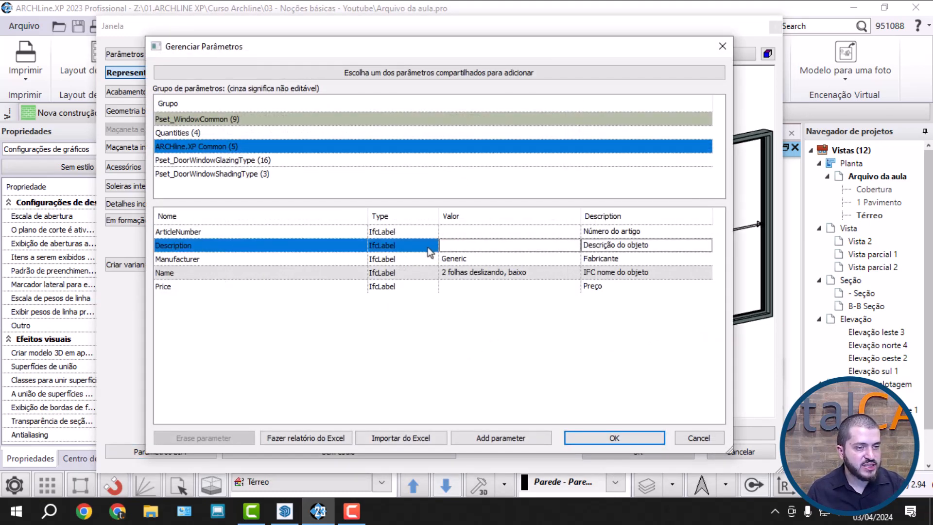
{"action": "key", "text": "Return"}
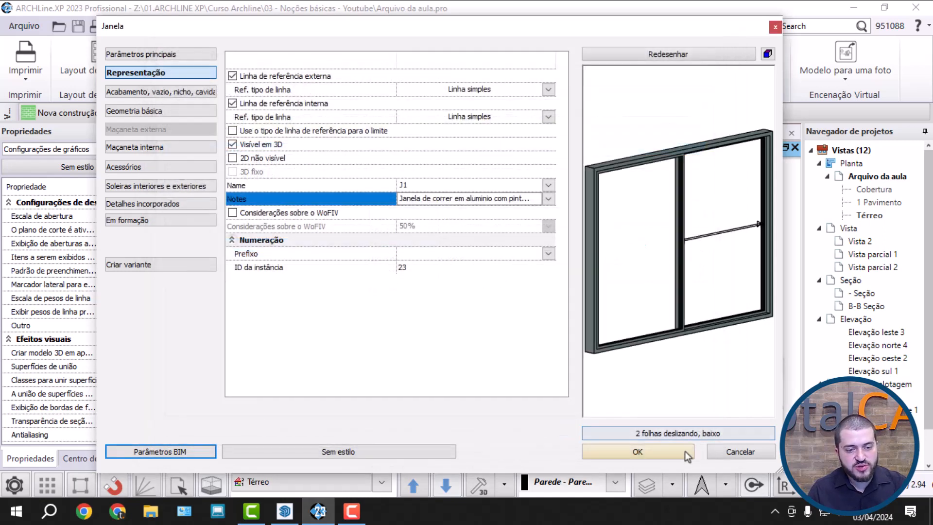
{"action": "left_click", "coordinate": [684, 452]}
Place Tabela de Janelas to the right of the Térreo plan, covering all floors, sorted ascending by ID, with image proportion 2.
{"action": "scroll", "coordinate": [529, 313], "scroll_direction": "down", "scroll_amount": 5}
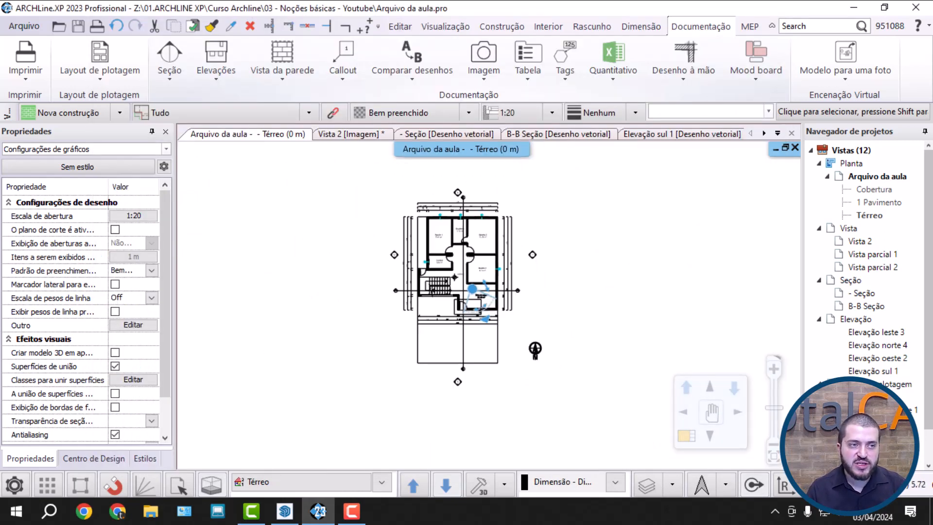
{"action": "scroll", "coordinate": [552, 299], "scroll_direction": "up", "scroll_amount": 2}
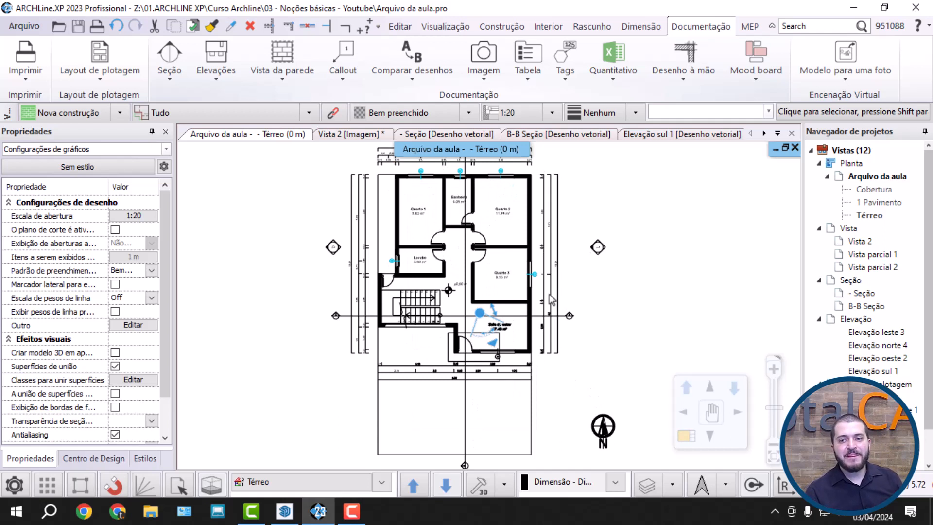
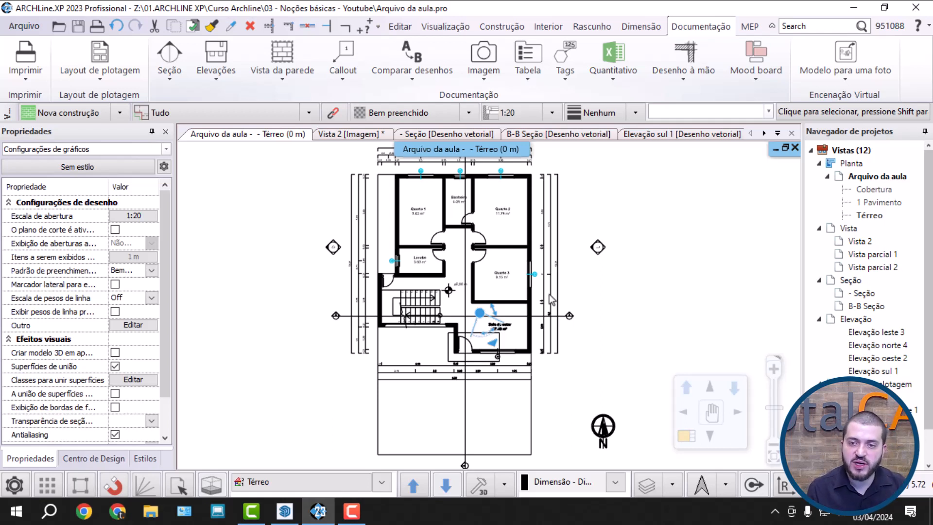
{"action": "left_click", "coordinate": [528, 76]}
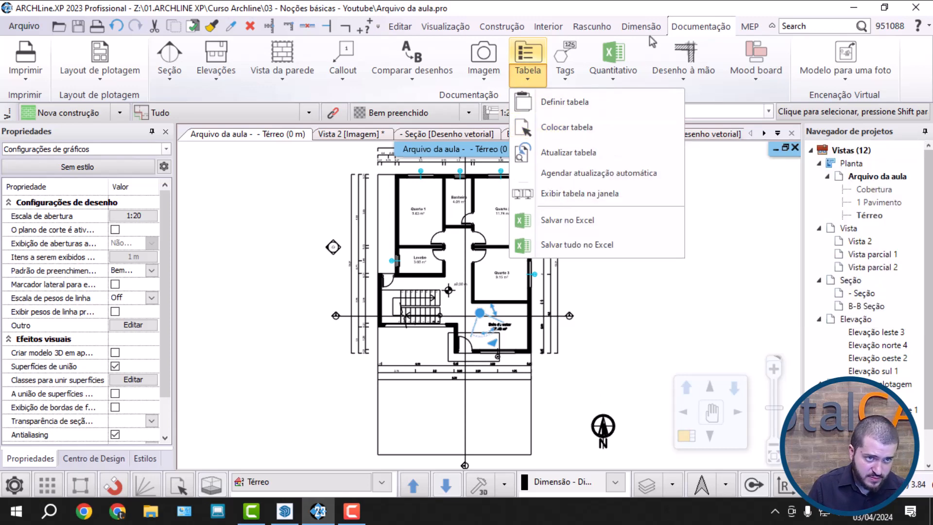
{"action": "left_click", "coordinate": [573, 134]}
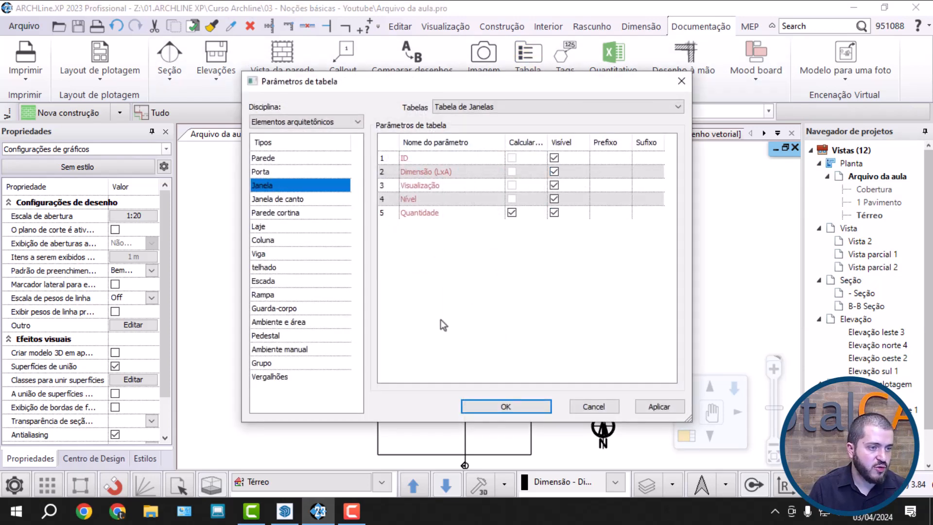
{"action": "left_click", "coordinate": [502, 408]}
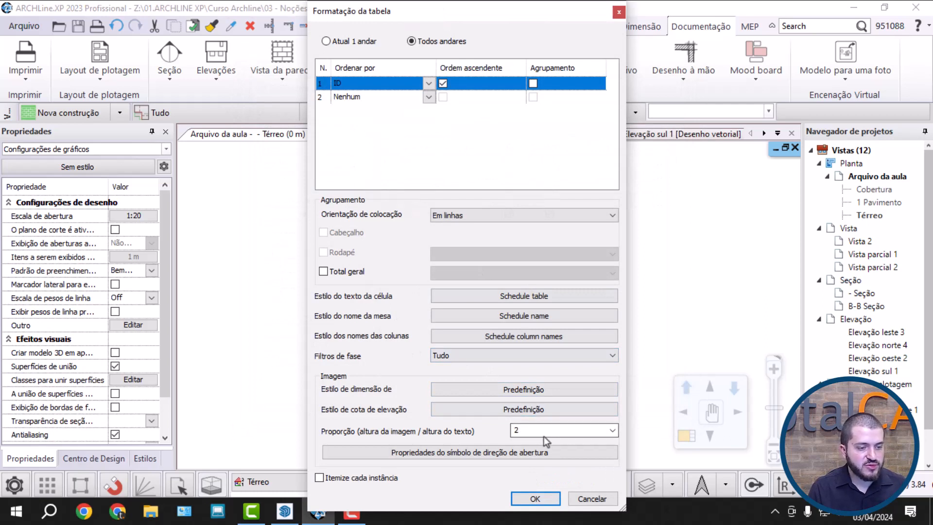
{"action": "left_click", "coordinate": [613, 431]}
{"action": "left_click", "coordinate": [613, 431]}
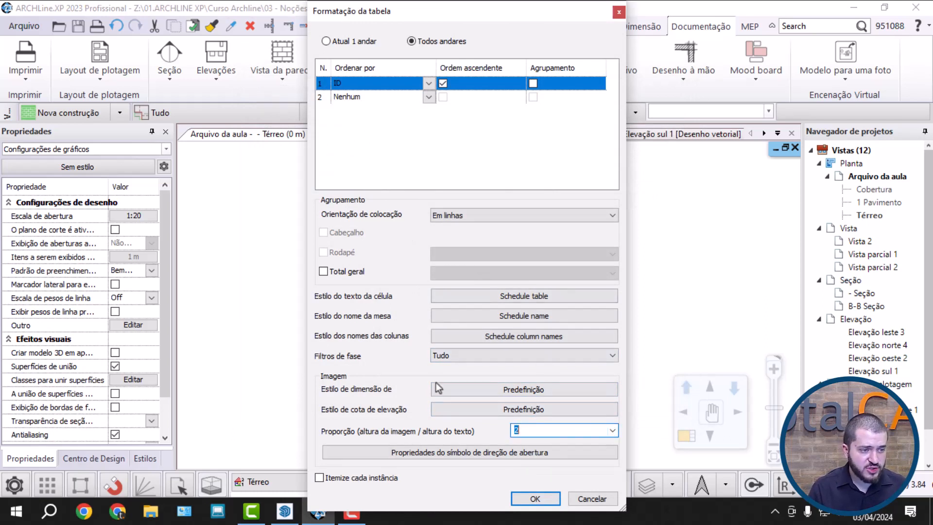
{"action": "left_click", "coordinate": [536, 500]}
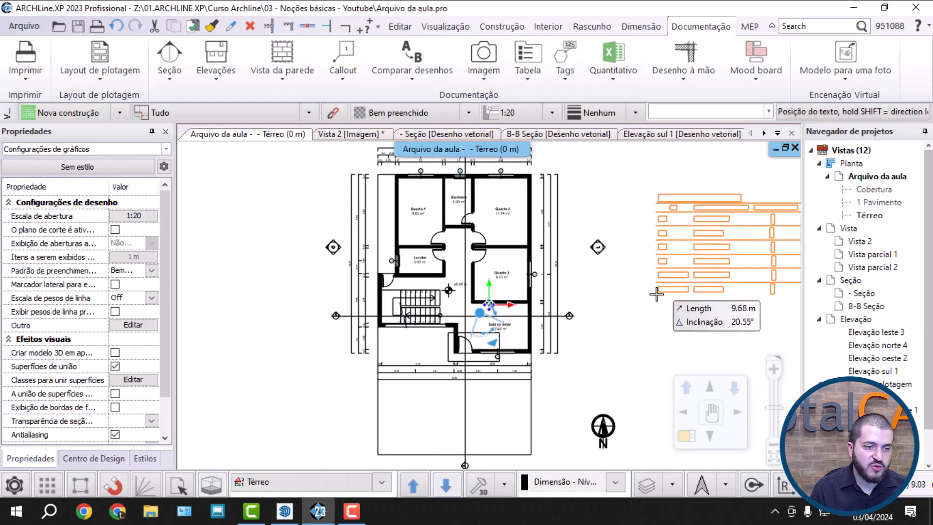
{"action": "middle_click_drag", "start_coordinate": [656, 296], "coordinate": [410, 278]}
{"action": "left_click", "coordinate": [428, 291]}
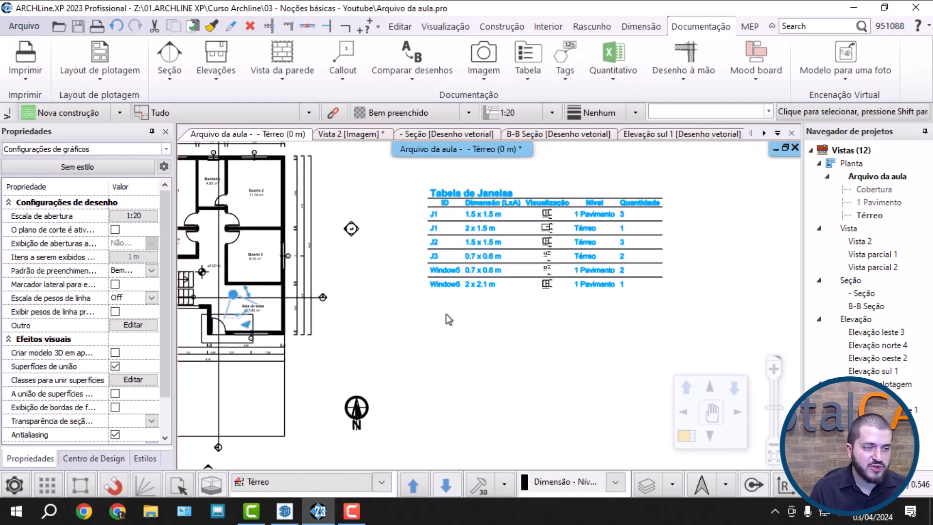
Examine the placed window table's rows, levels and quantities, and the dimensioned window drawings in its Visualização column.
{"action": "scroll", "coordinate": [549, 269], "scroll_direction": "up", "scroll_amount": 1}
{"action": "scroll", "coordinate": [549, 270], "scroll_direction": "up", "scroll_amount": 3}
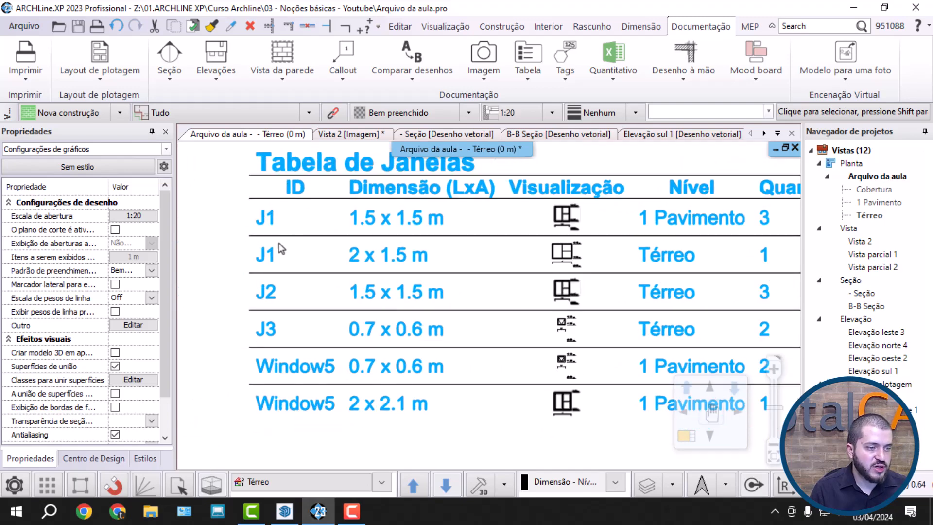
{"action": "scroll", "coordinate": [424, 243], "scroll_direction": "down", "scroll_amount": 1}
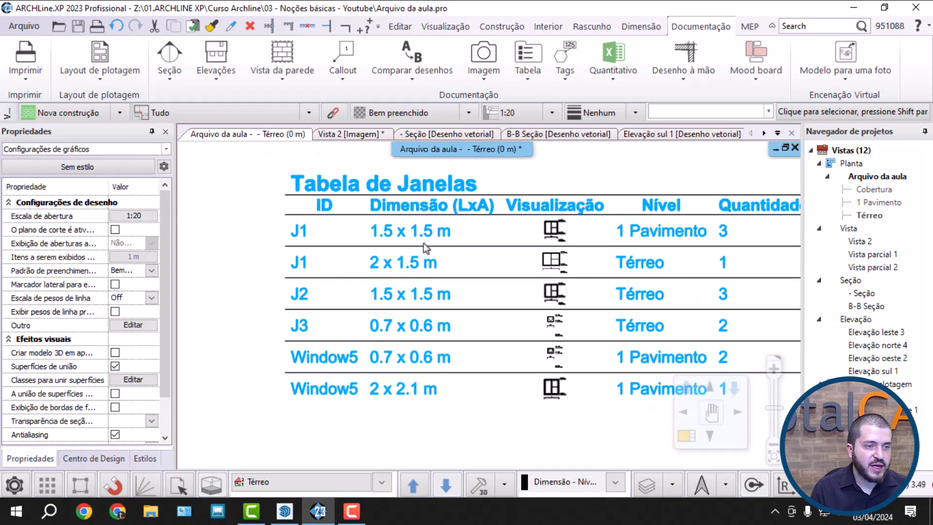
{"action": "middle_click_drag", "start_coordinate": [731, 237], "coordinate": [598, 247]}
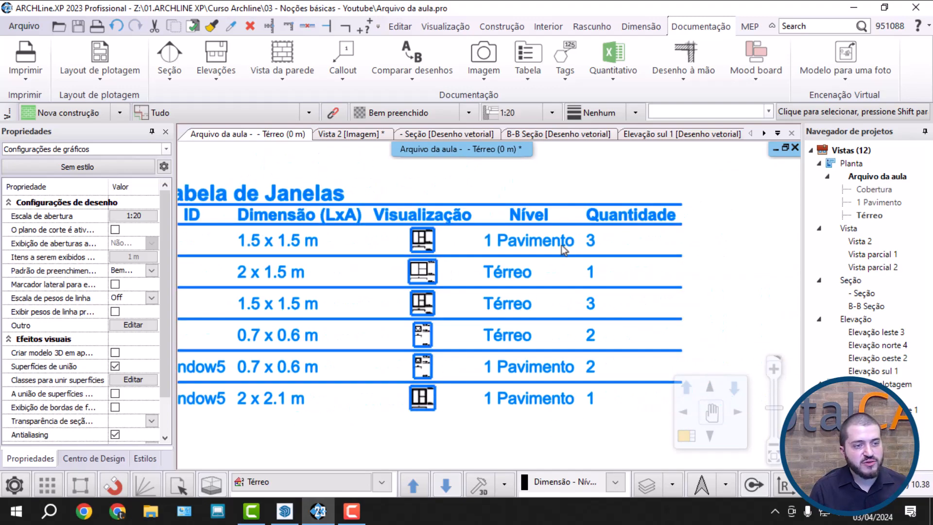
{"action": "left_click", "coordinate": [479, 287]}
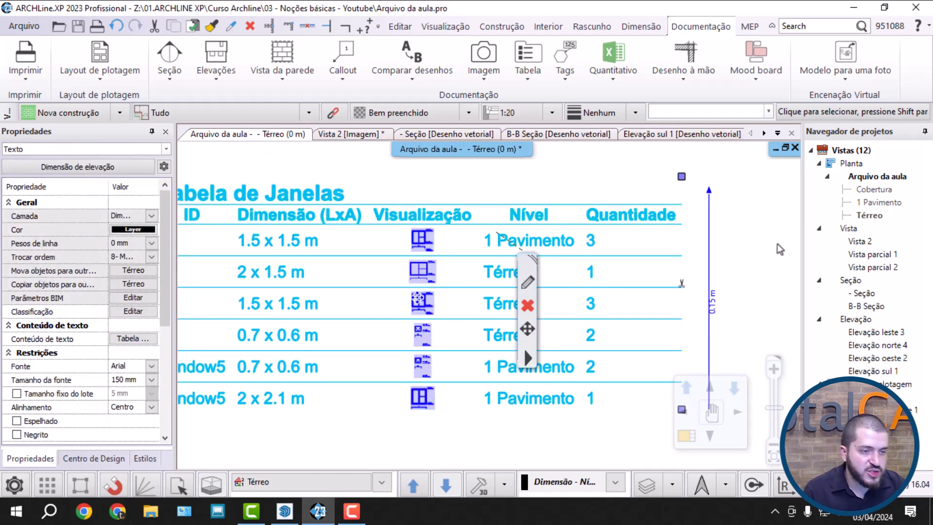
{"action": "left_click", "coordinate": [762, 236]}
{"action": "key", "text": "Escape"}
{"action": "middle_click_drag", "start_coordinate": [619, 283], "coordinate": [698, 268]}
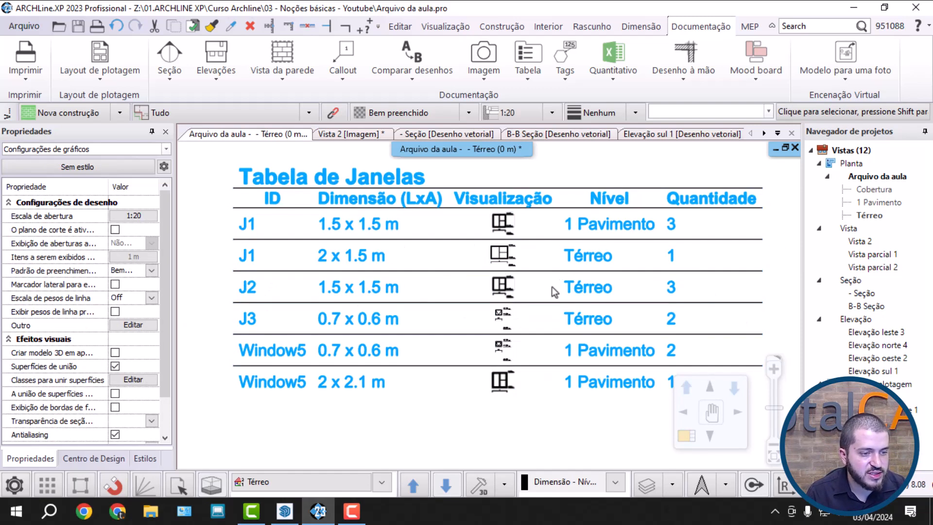
{"action": "scroll", "coordinate": [496, 269], "scroll_direction": "up", "scroll_amount": 6}
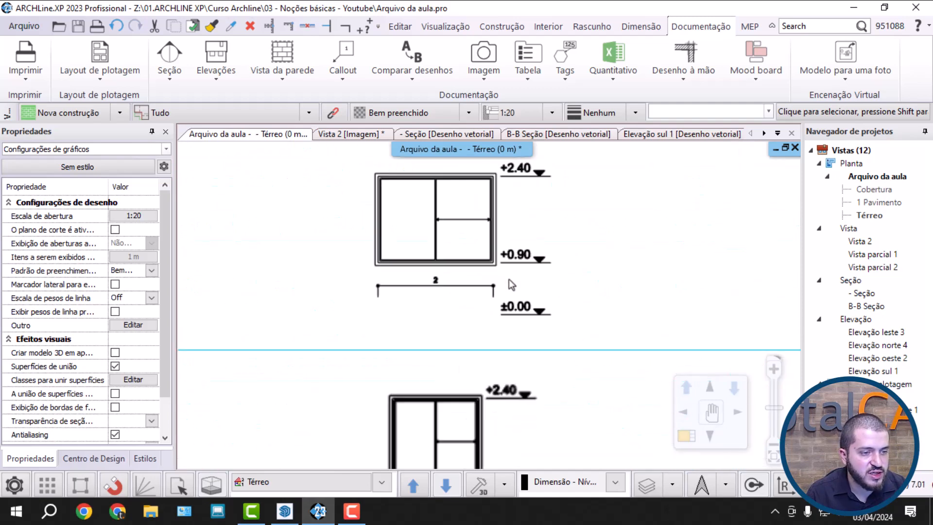
Move the Tabela de Janelas farther away from the Térreo plan, up and to the right.
{"action": "middle_click_drag", "start_coordinate": [460, 236], "coordinate": [469, 278]}
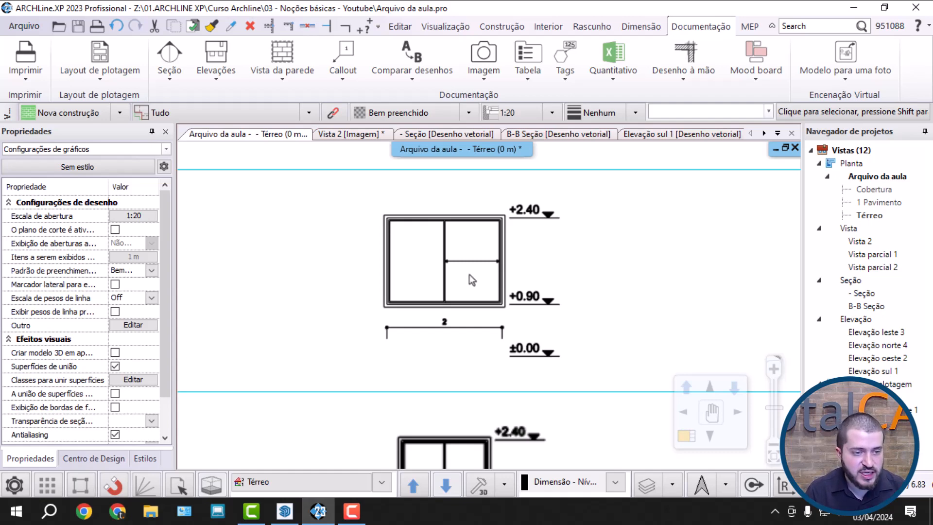
{"action": "scroll", "coordinate": [472, 280], "scroll_direction": "down", "scroll_amount": 8}
{"action": "right_click", "coordinate": [455, 335]}
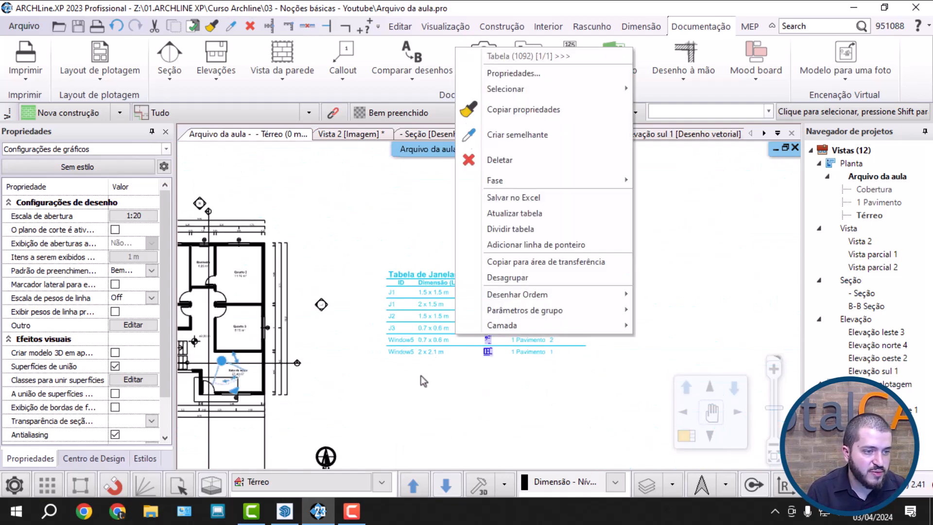
{"action": "left_click", "coordinate": [430, 390]}
{"action": "left_click_drag", "start_coordinate": [513, 383], "coordinate": [446, 305]}
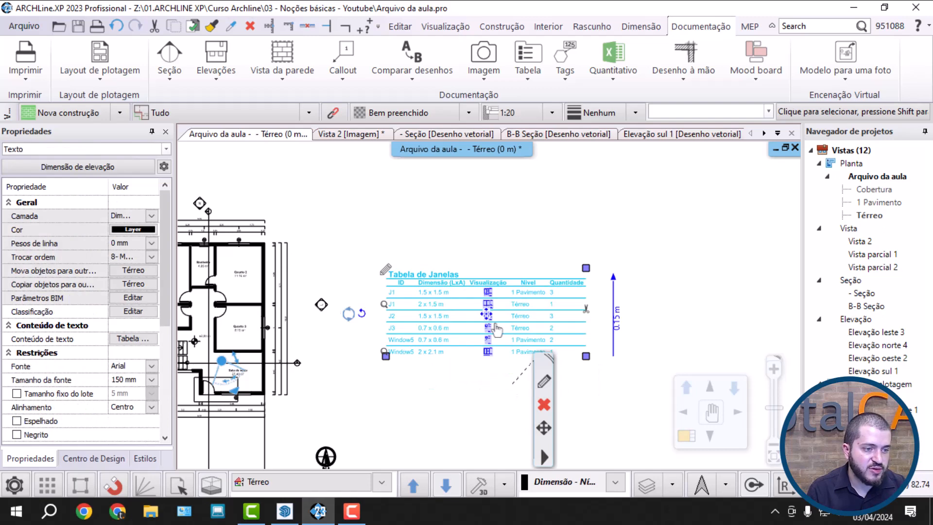
{"action": "left_click", "coordinate": [487, 306]}
{"action": "left_click", "coordinate": [554, 46]}
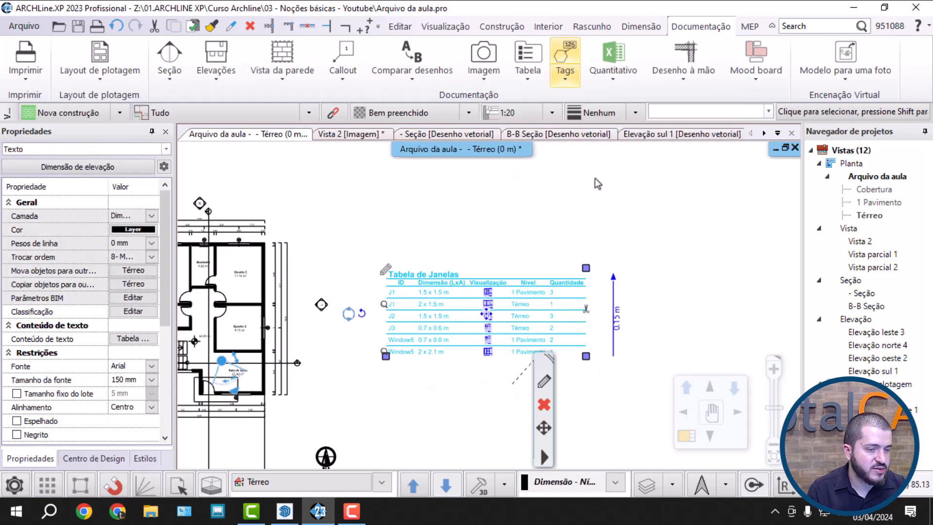
{"action": "left_click", "coordinate": [641, 230]}
{"action": "scroll", "coordinate": [888, 349], "scroll_direction": "down", "scroll_amount": 2}
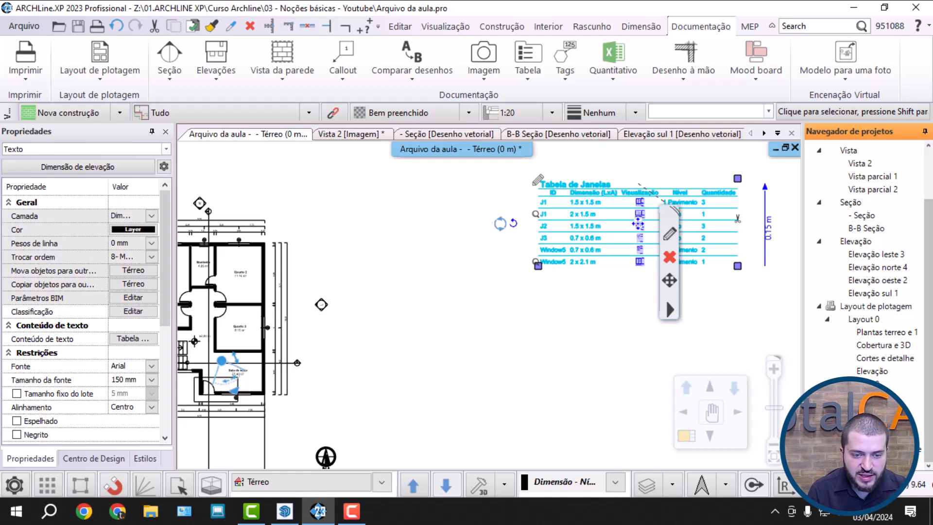
{"action": "left_click", "coordinate": [555, 385]}
Create a landscape ISO A2 420x594 mm plot layout and delete its two extra sheets, keeping the first one.
{"action": "middle_click_drag", "start_coordinate": [331, 348], "coordinate": [428, 338]}
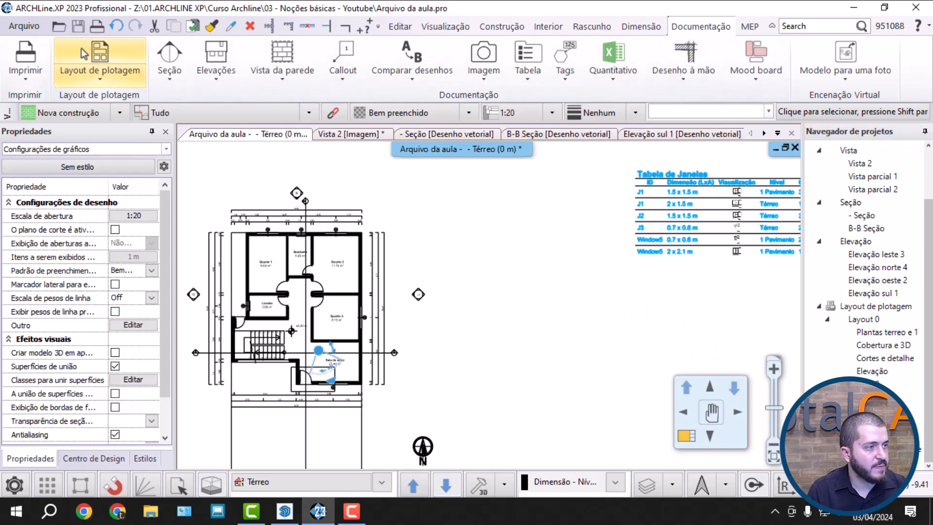
{"action": "left_click", "coordinate": [99, 57]}
{"action": "left_click", "coordinate": [389, 112]}
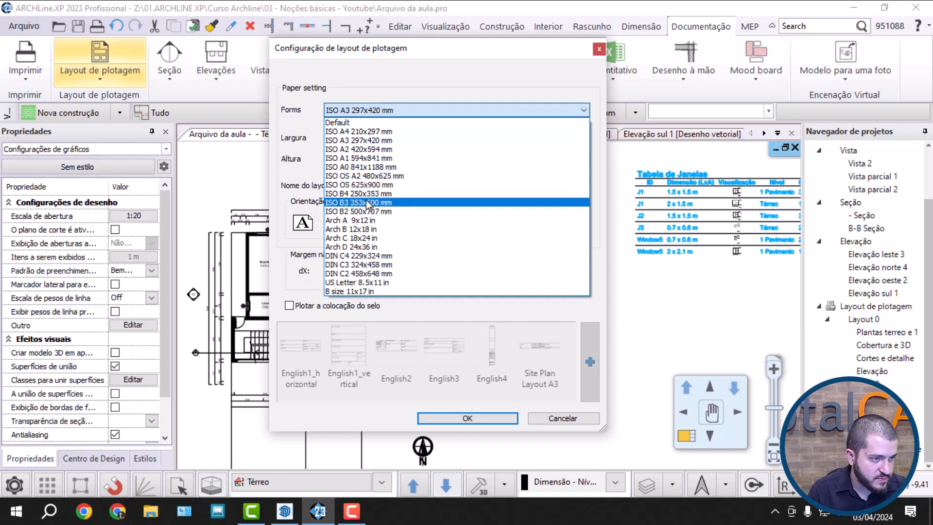
{"action": "left_click", "coordinate": [363, 149]}
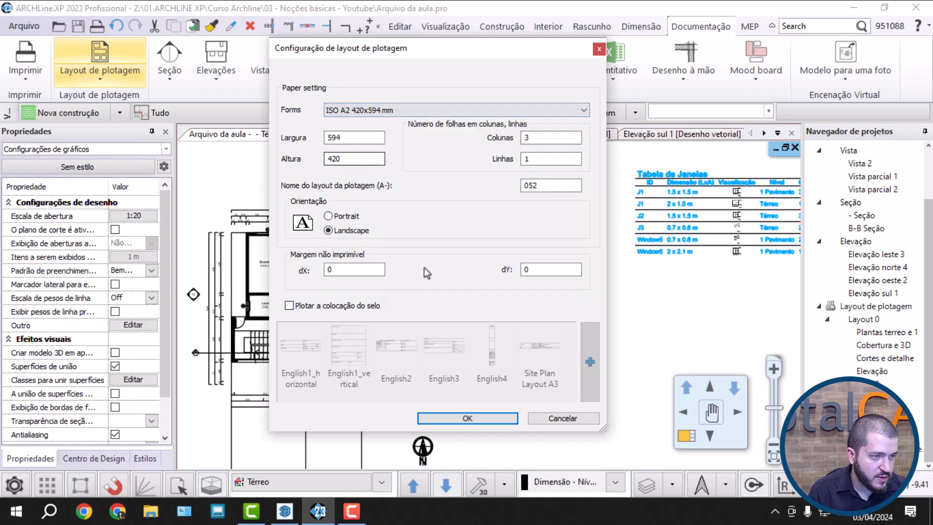
{"action": "left_click", "coordinate": [467, 418]}
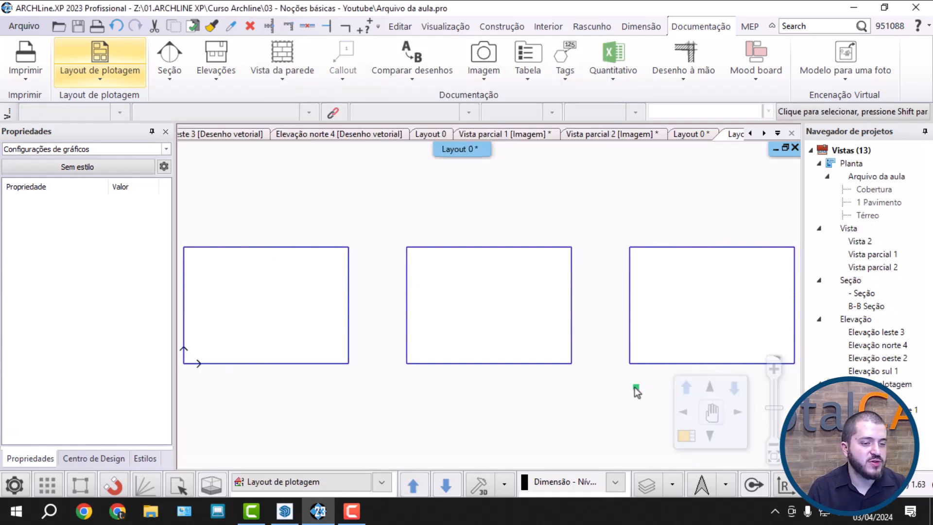
{"action": "left_click_drag", "start_coordinate": [635, 389], "coordinate": [524, 300]}
{"action": "key", "text": "Delete"}
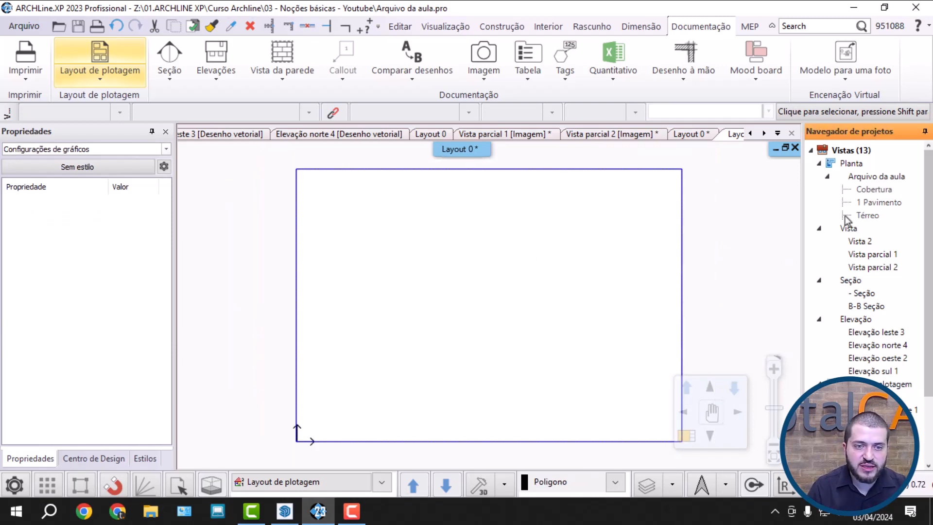
Place the Térreo plan view on the left part of the A2 layout sheet.
{"action": "left_click_drag", "start_coordinate": [856, 215], "coordinate": [469, 300]}
{"action": "left_click", "coordinate": [501, 353]}
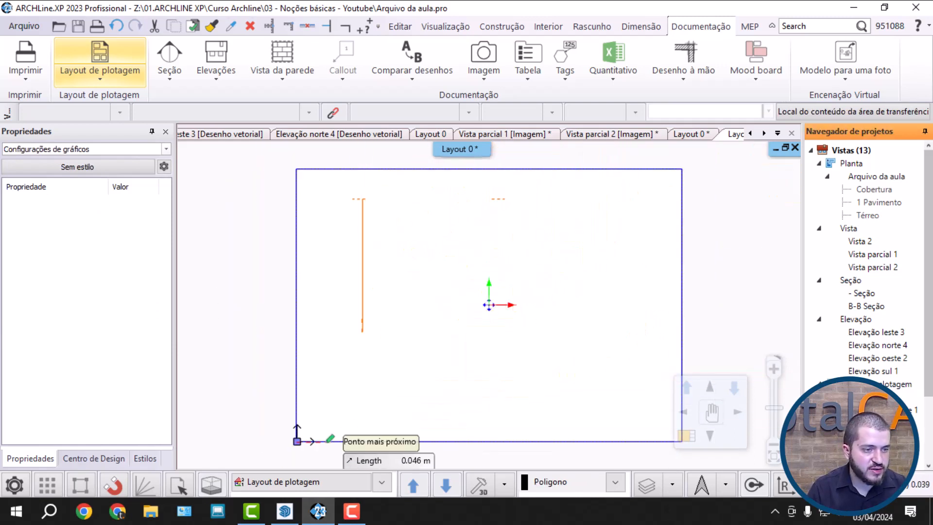
{"action": "left_click", "coordinate": [489, 305]}
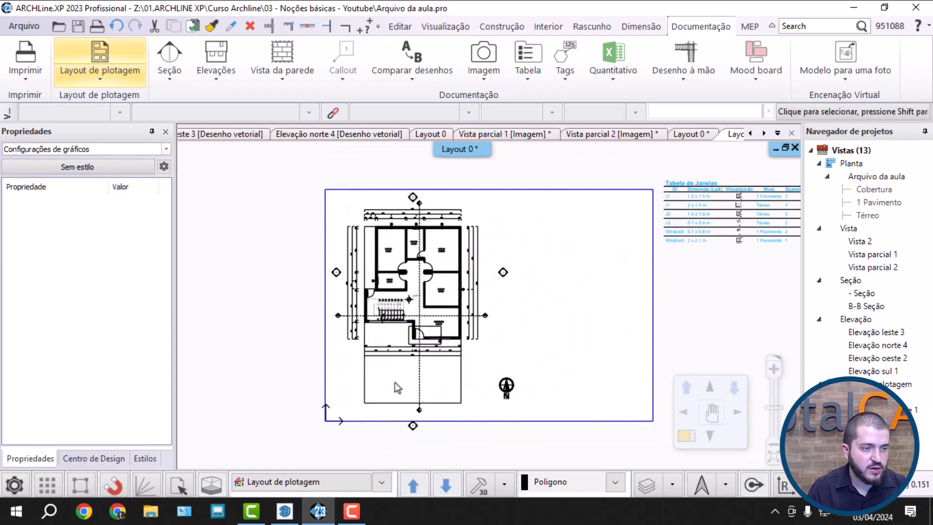
{"action": "right_click", "coordinate": [774, 258]}
{"action": "left_click", "coordinate": [813, 267]}
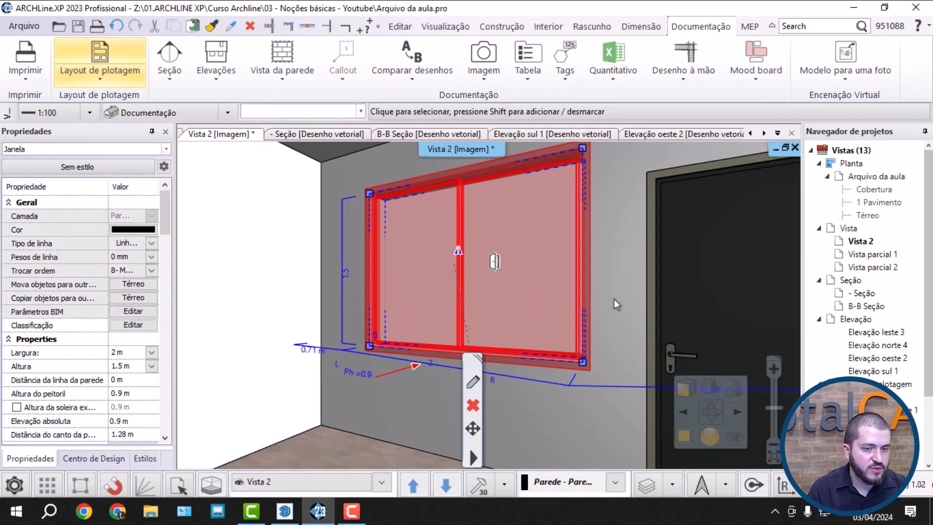
{"action": "scroll", "coordinate": [866, 350], "scroll_direction": "down", "scroll_amount": 2}
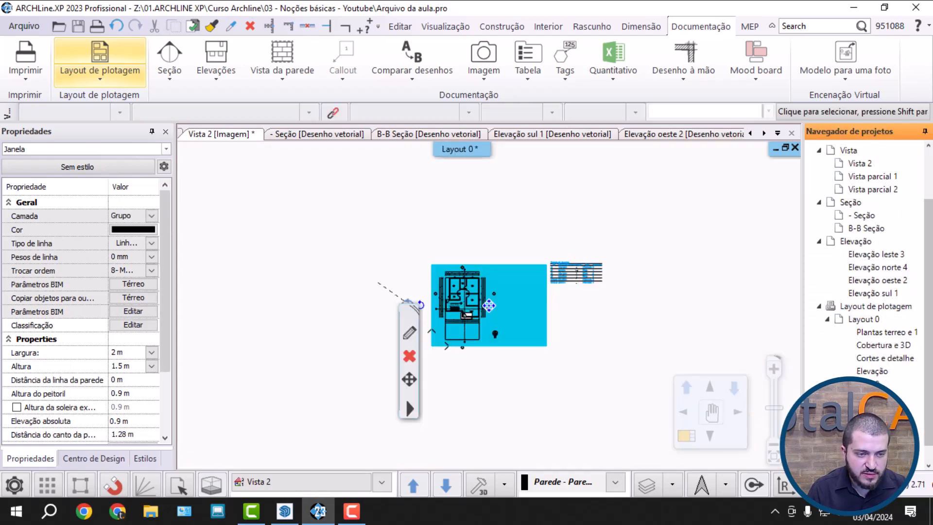
{"action": "key", "text": "Escape"}
{"action": "scroll", "coordinate": [590, 282], "scroll_direction": "up", "scroll_amount": 2}
{"action": "left_click", "coordinate": [579, 304]}
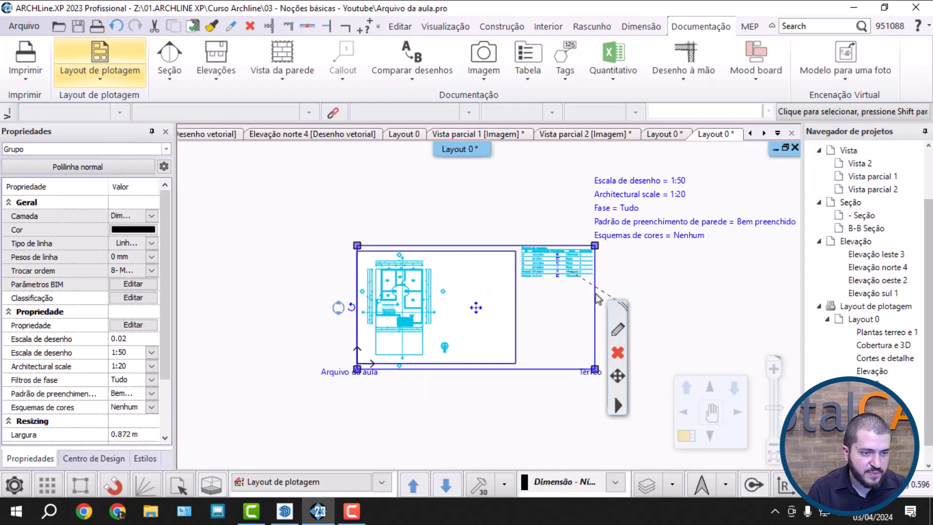
{"action": "scroll", "coordinate": [598, 301], "scroll_direction": "up", "scroll_amount": 2}
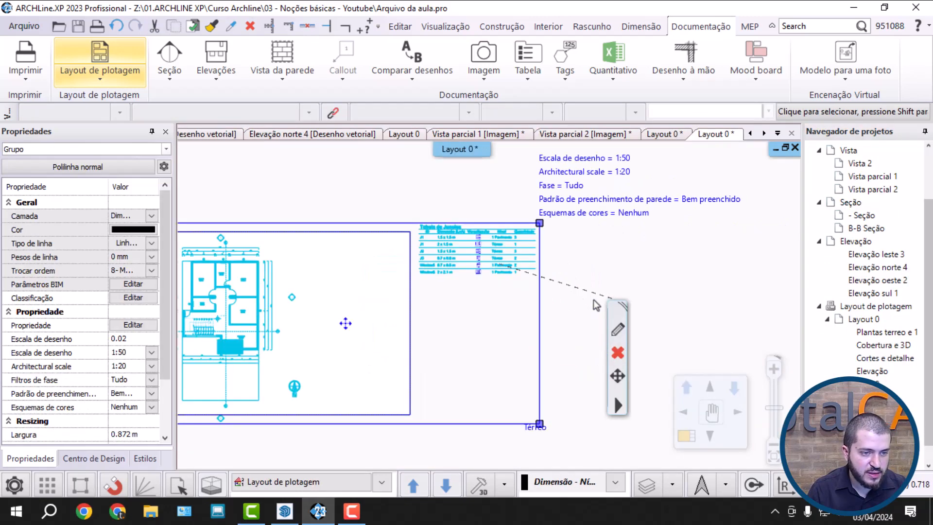
{"action": "left_click", "coordinate": [539, 302]}
{"action": "key", "text": "Escape"}
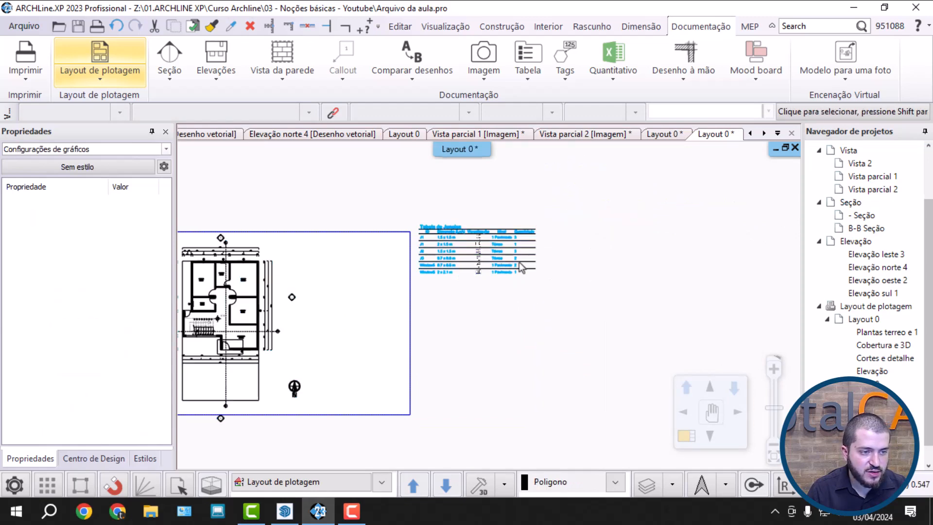
Crop the right edge of the placed Térreo view so that it excludes the window table.
{"action": "left_click", "coordinate": [519, 262]}
{"action": "scroll", "coordinate": [524, 281], "scroll_direction": "up", "scroll_amount": 2}
{"action": "left_click", "coordinate": [512, 286]}
{"action": "left_click", "coordinate": [547, 297]}
{"action": "scroll", "coordinate": [489, 306], "scroll_direction": "down", "scroll_amount": 4}
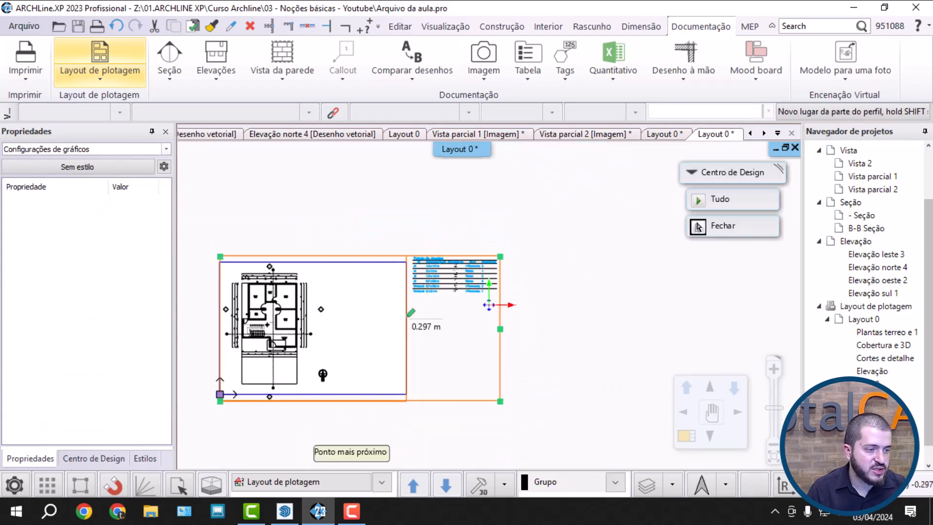
{"action": "left_click", "coordinate": [364, 352]}
Inspect the J1 window tag and the surrounding dimensions of the Térreo plan on the layout sheet.
{"action": "scroll", "coordinate": [355, 389], "scroll_direction": "up", "scroll_amount": 10}
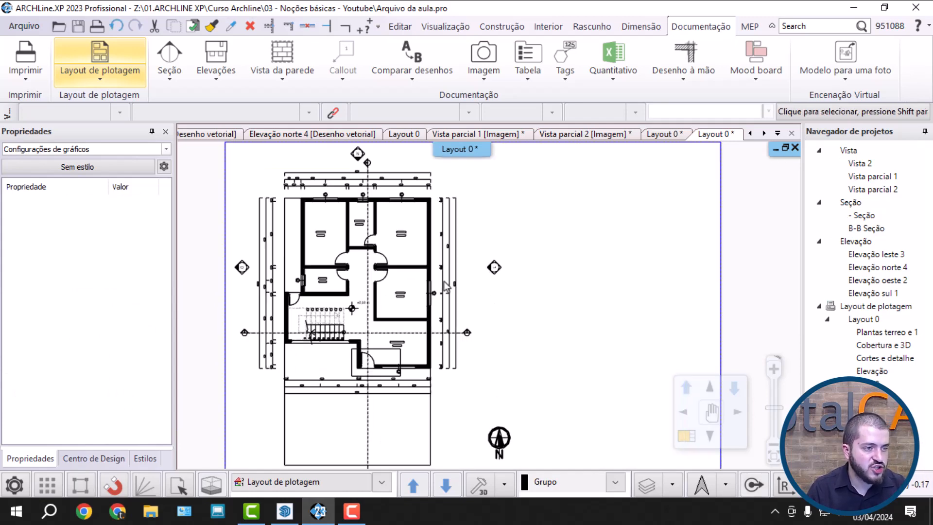
{"action": "scroll", "coordinate": [427, 374], "scroll_direction": "down", "scroll_amount": 10}
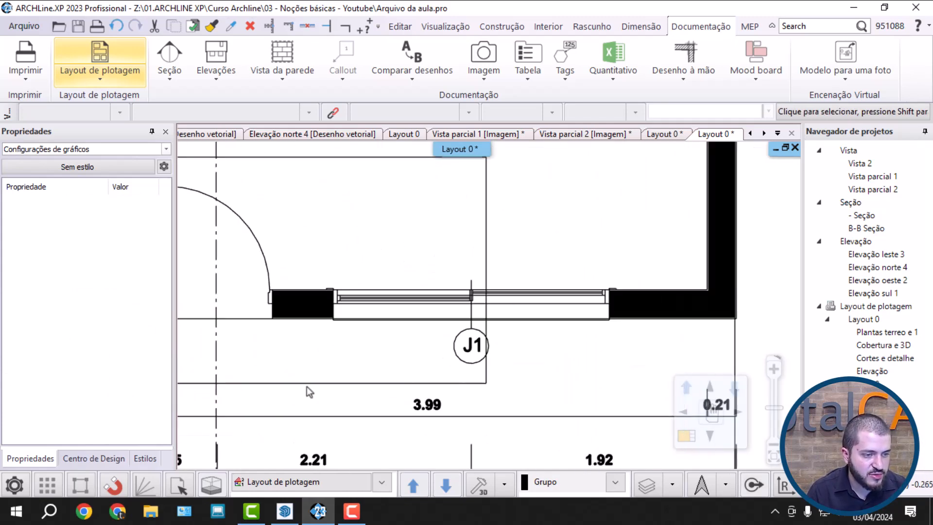
{"action": "scroll", "coordinate": [438, 316], "scroll_direction": "up", "scroll_amount": 8}
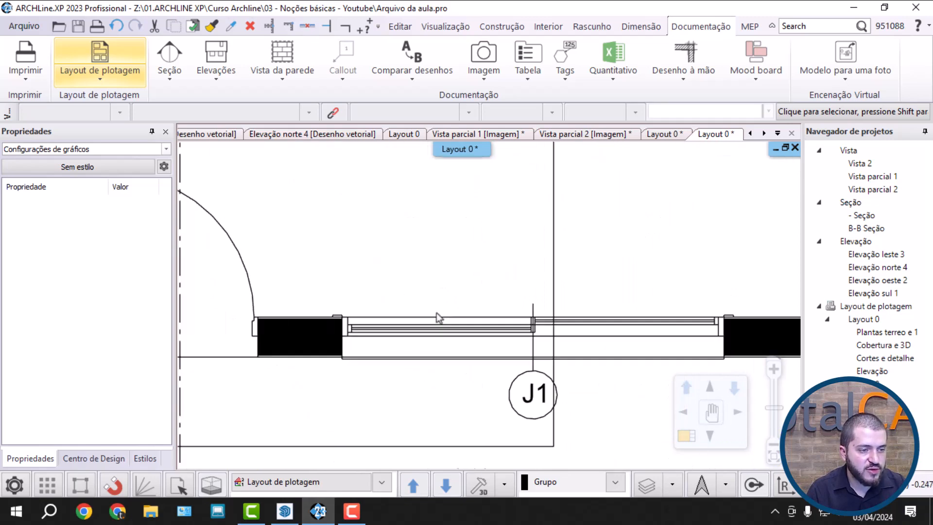
{"action": "scroll", "coordinate": [477, 306], "scroll_direction": "down", "scroll_amount": 8}
{"action": "scroll", "coordinate": [477, 305], "scroll_direction": "down", "scroll_amount": 3}
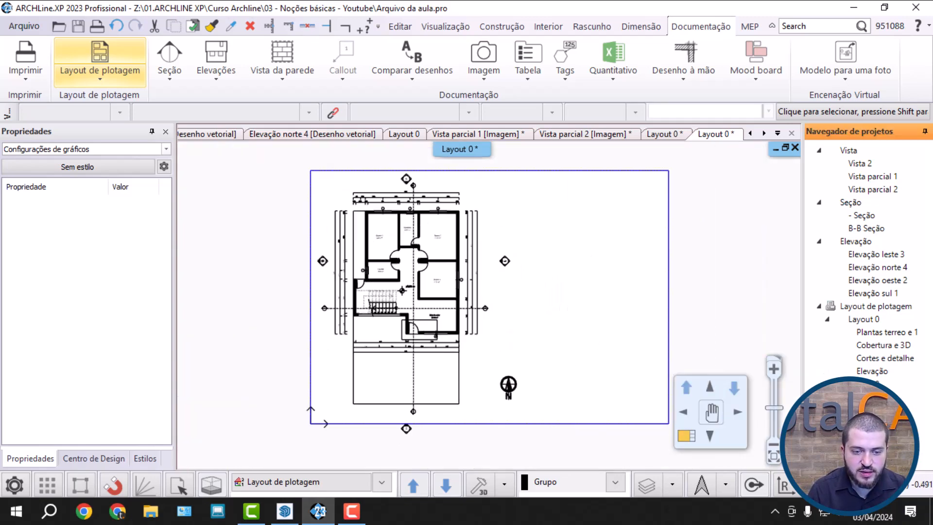
Return to the Térreo plan and copy the Tabela de Janelas to the clipboard.
{"action": "scroll", "coordinate": [868, 311], "scroll_direction": "down", "scroll_amount": 1}
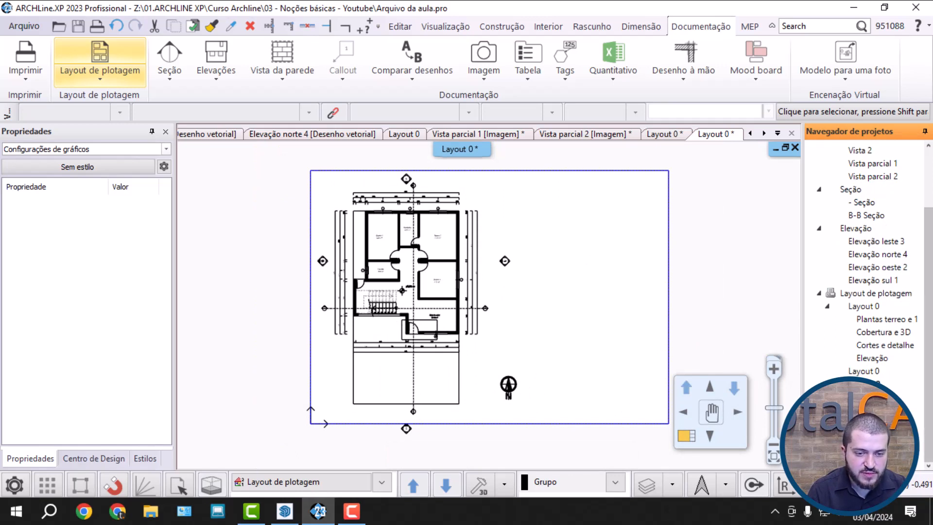
{"action": "scroll", "coordinate": [867, 311], "scroll_direction": "down", "scroll_amount": 1}
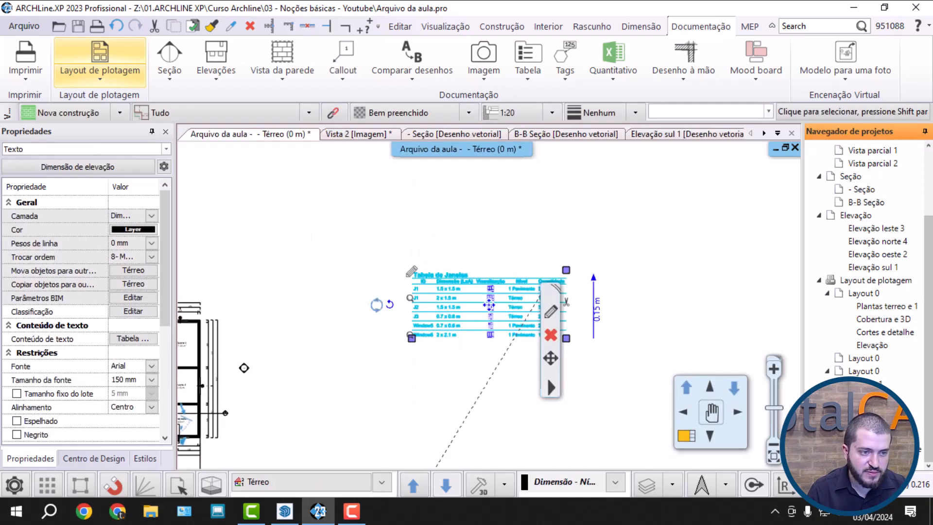
{"action": "scroll", "coordinate": [486, 347], "scroll_direction": "up", "scroll_amount": 6}
{"action": "scroll", "coordinate": [476, 302], "scroll_direction": "down", "scroll_amount": 1}
{"action": "middle_click_drag", "start_coordinate": [477, 301], "coordinate": [428, 321]}
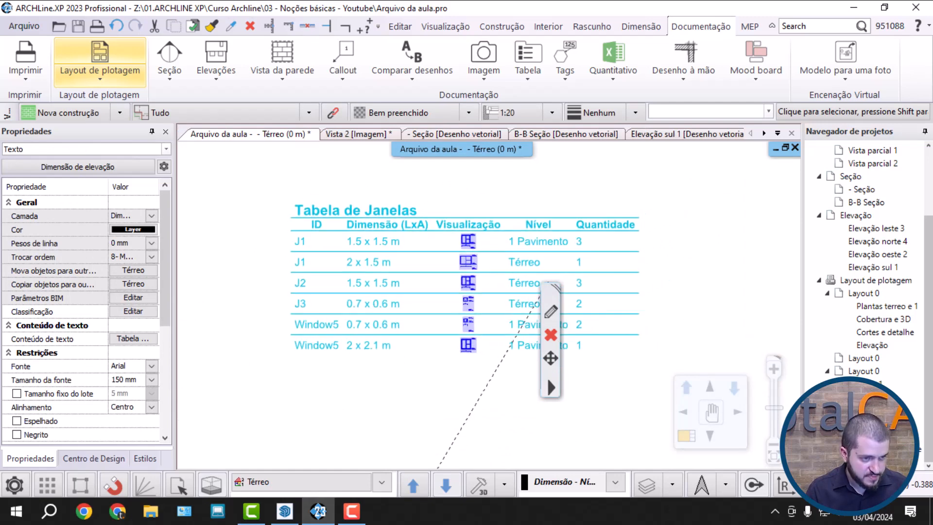
{"action": "left_click", "coordinate": [551, 359]}
{"action": "key", "text": "Escape"}
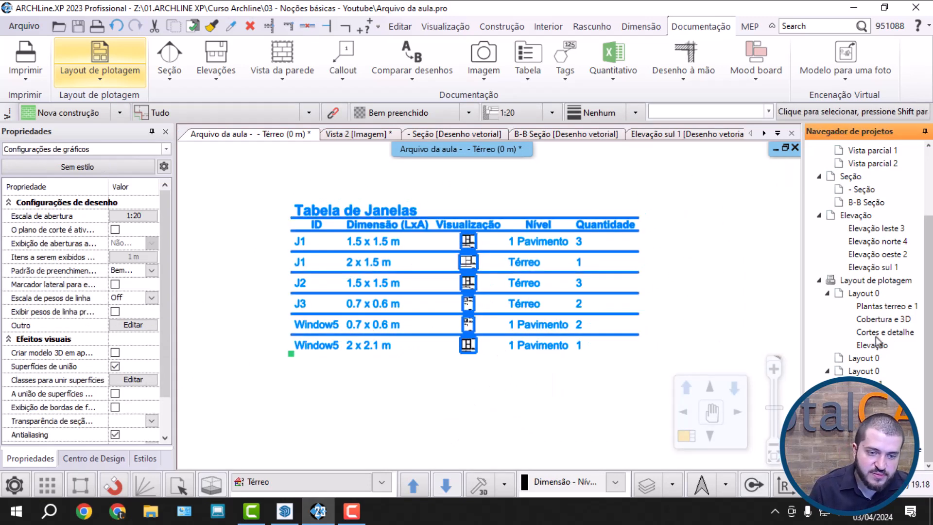
Try pasting the copied window table into the new layout and check its size against the sheet.
{"action": "double_click", "coordinate": [865, 371]}
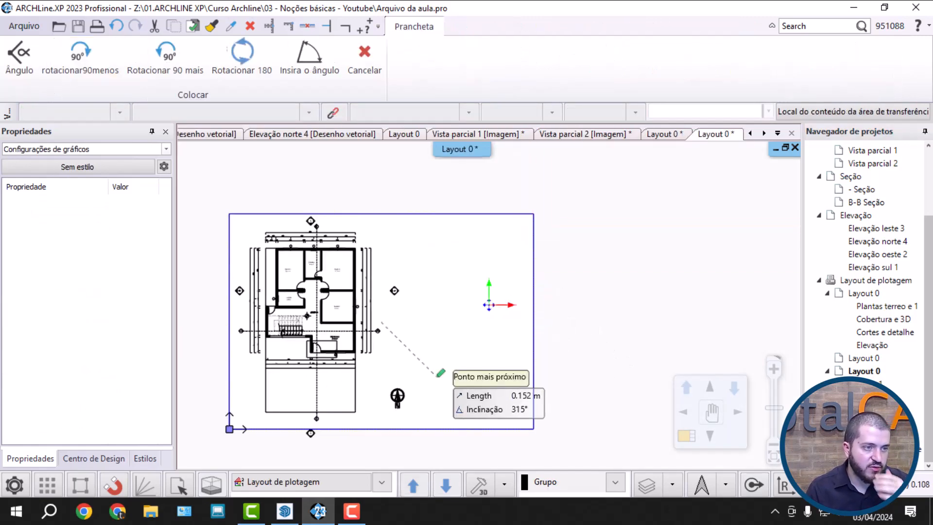
{"action": "scroll", "coordinate": [529, 308], "scroll_direction": "down", "scroll_amount": 6}
{"action": "left_click", "coordinate": [605, 310]}
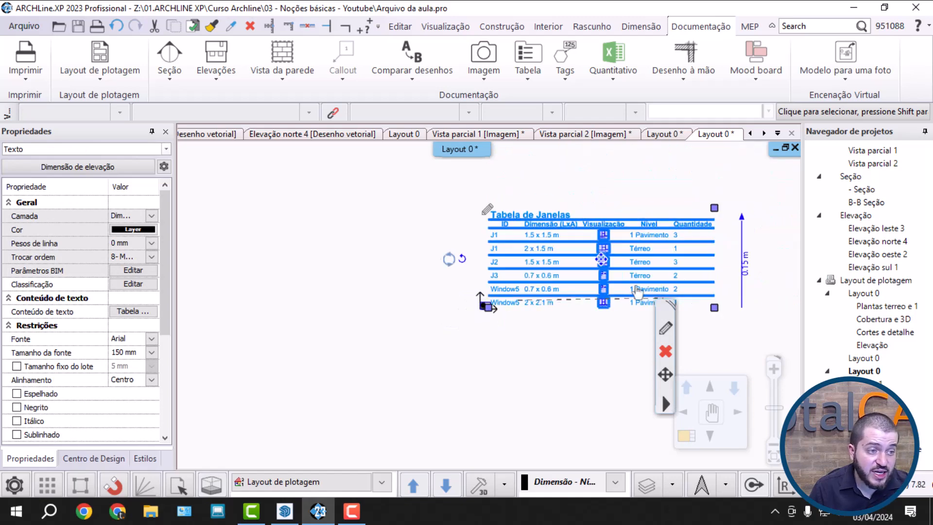
{"action": "scroll", "coordinate": [627, 287], "scroll_direction": "up", "scroll_amount": 2}
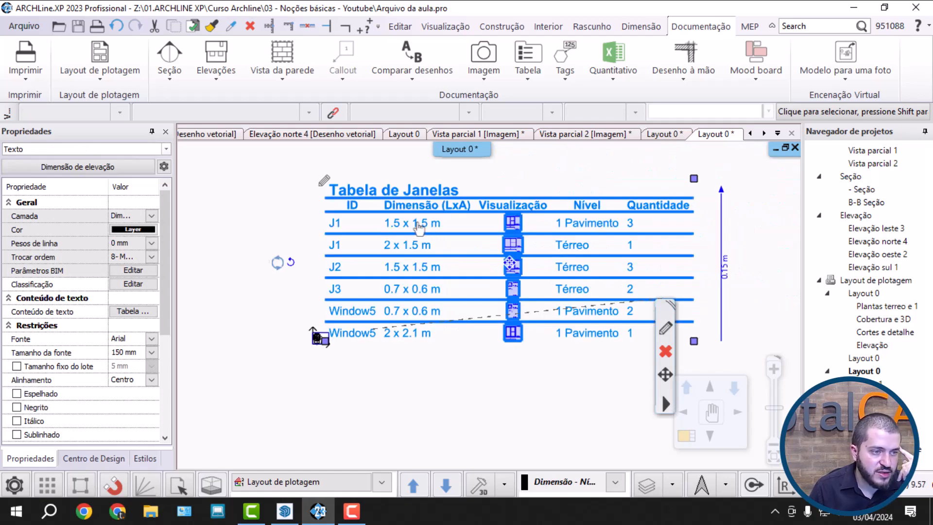
{"action": "scroll", "coordinate": [486, 253], "scroll_direction": "down", "scroll_amount": 1}
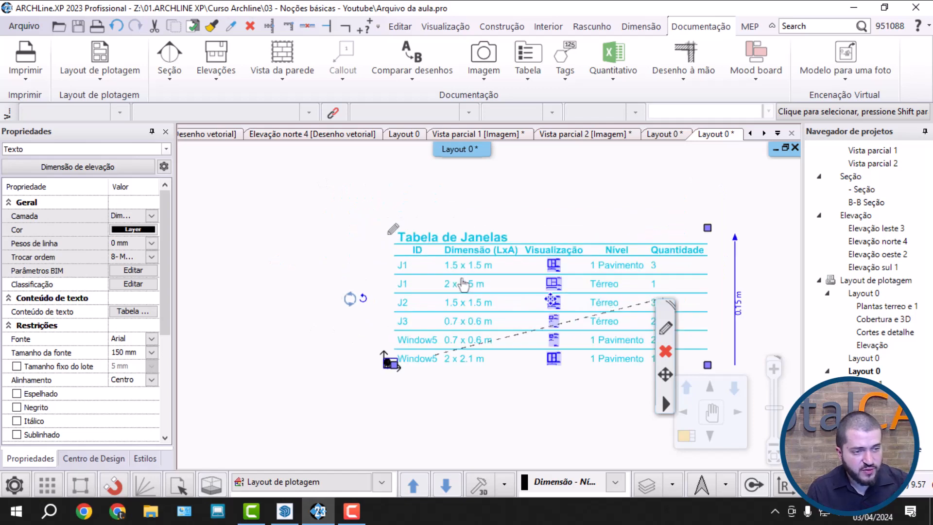
{"action": "scroll", "coordinate": [464, 285], "scroll_direction": "up", "scroll_amount": 6}
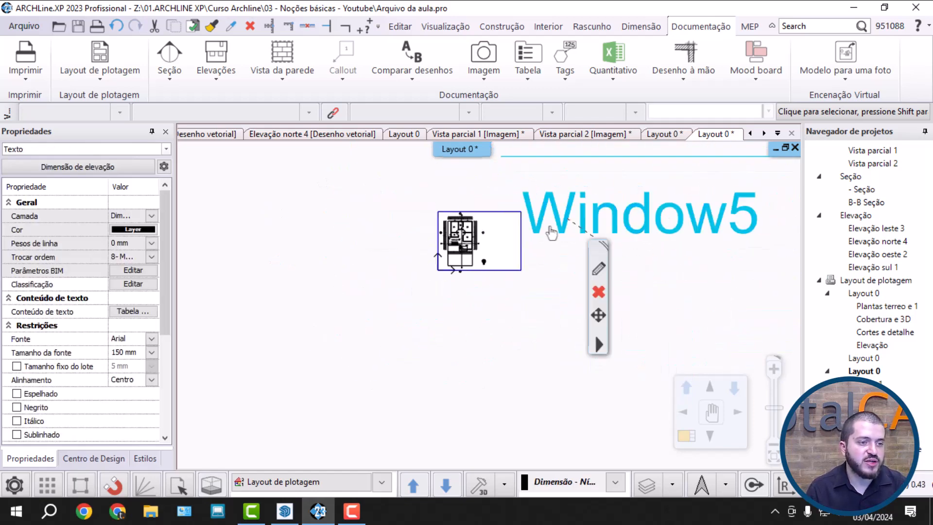
Delete the pasted window table from the layout.
{"action": "scroll", "coordinate": [551, 233], "scroll_direction": "up", "scroll_amount": 1}
{"action": "left_click_drag", "start_coordinate": [608, 337], "coordinate": [553, 239]}
{"action": "key", "text": "Delete"}
Place a moved copy of the Térreo view to the right of the original on the layout sheet.
{"action": "scroll", "coordinate": [448, 280], "scroll_direction": "up", "scroll_amount": 2}
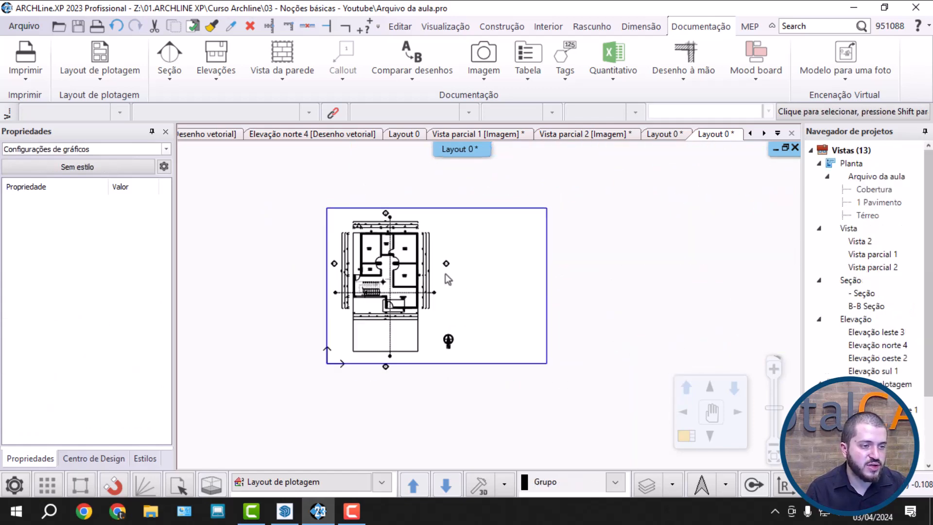
{"action": "scroll", "coordinate": [389, 239], "scroll_direction": "up", "scroll_amount": 1}
{"action": "left_click", "coordinate": [395, 283]}
{"action": "left_click", "coordinate": [392, 299]}
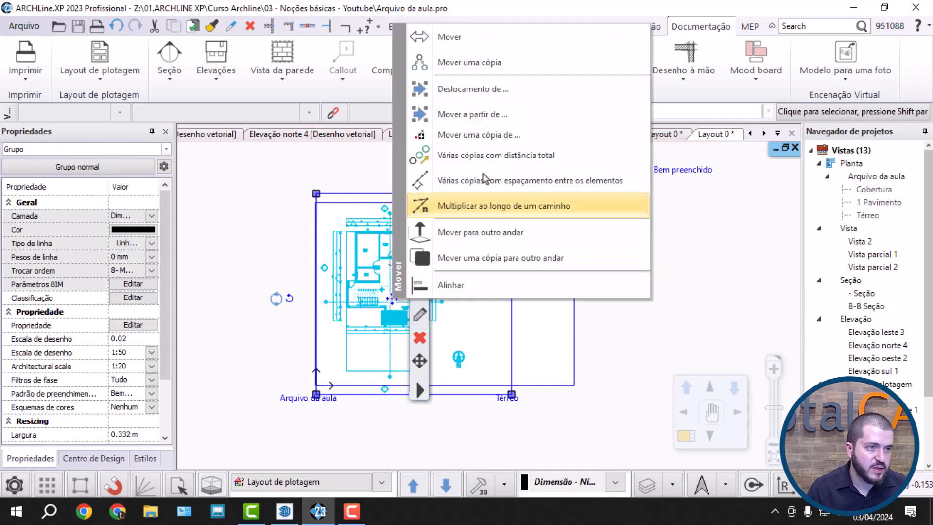
{"action": "left_click", "coordinate": [469, 63]}
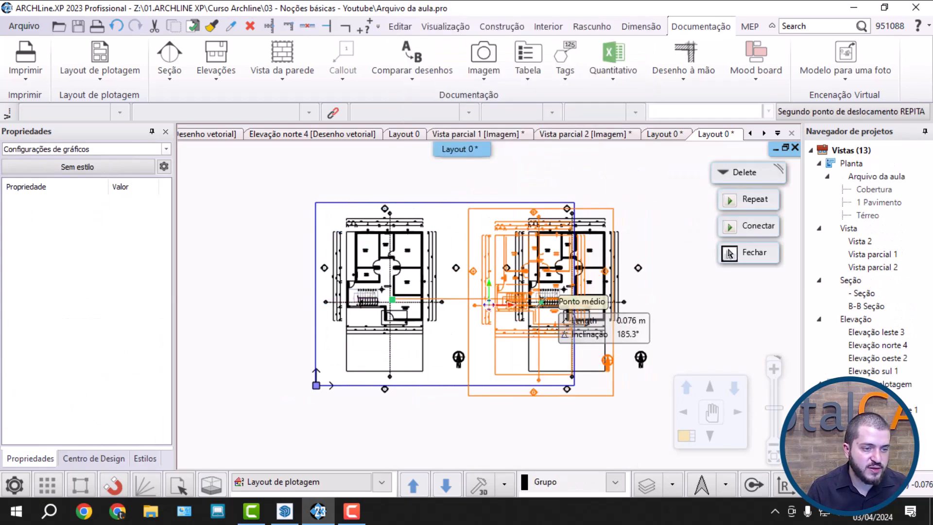
{"action": "left_click", "coordinate": [540, 302]}
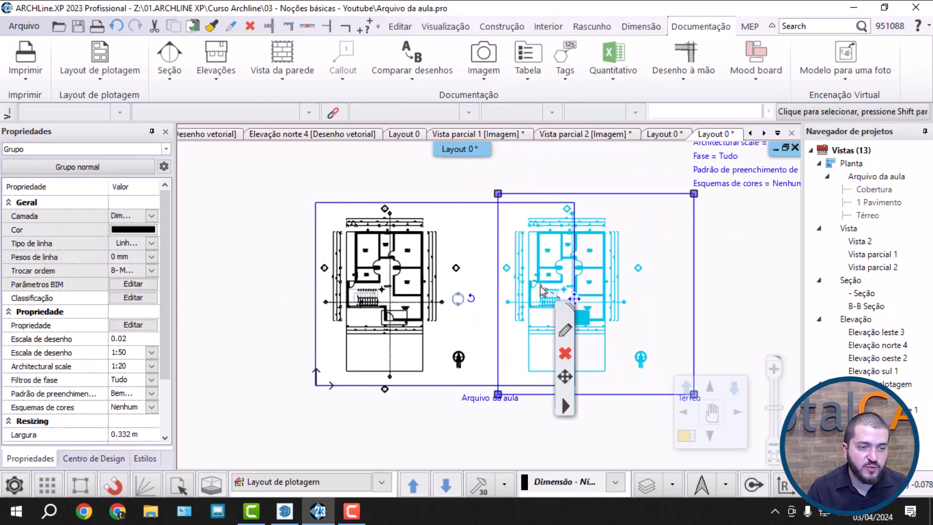
Offset the right and left edges of the copied Térreo view's frame so it encloses only the Tabela de Janelas.
{"action": "right_click", "coordinate": [690, 242]}
{"action": "left_click", "coordinate": [739, 252]}
{"action": "left_click", "coordinate": [568, 274]}
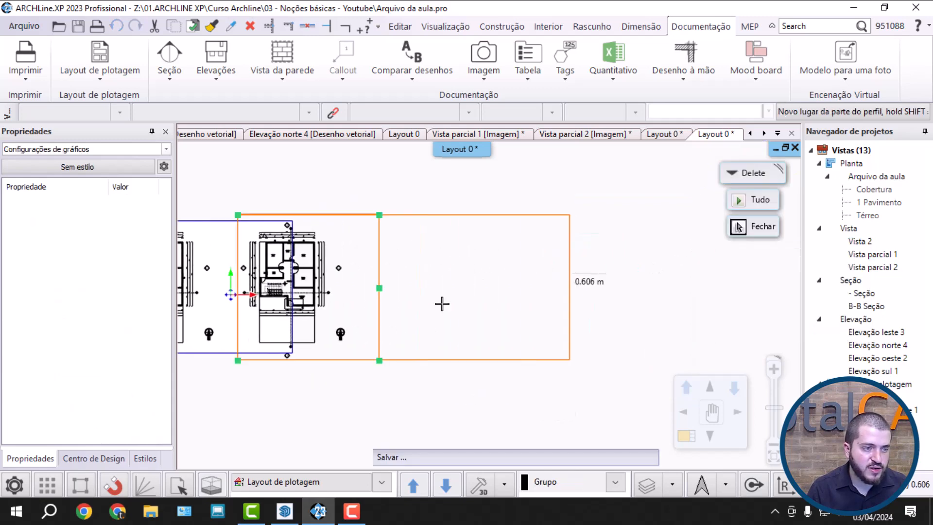
{"action": "left_click", "coordinate": [241, 268]}
{"action": "right_click", "coordinate": [241, 268]}
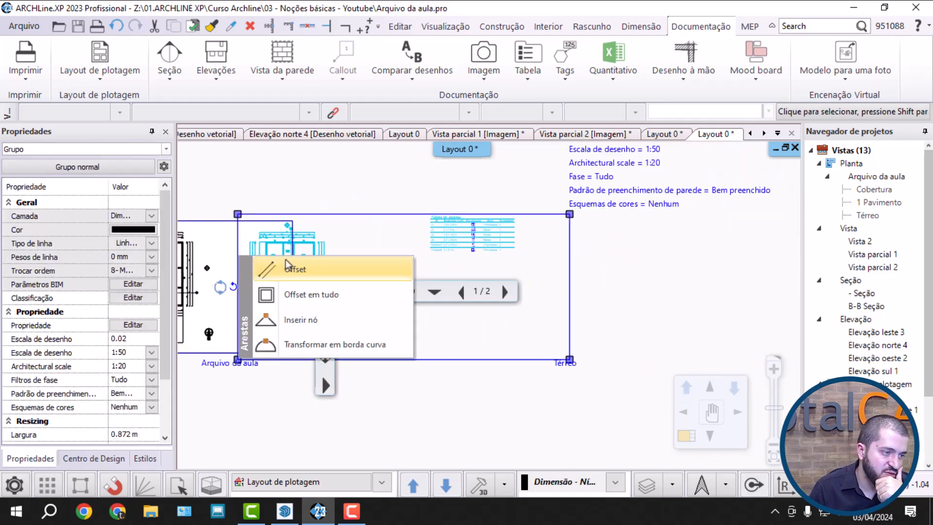
{"action": "left_click", "coordinate": [291, 267]}
{"action": "left_click", "coordinate": [412, 277]}
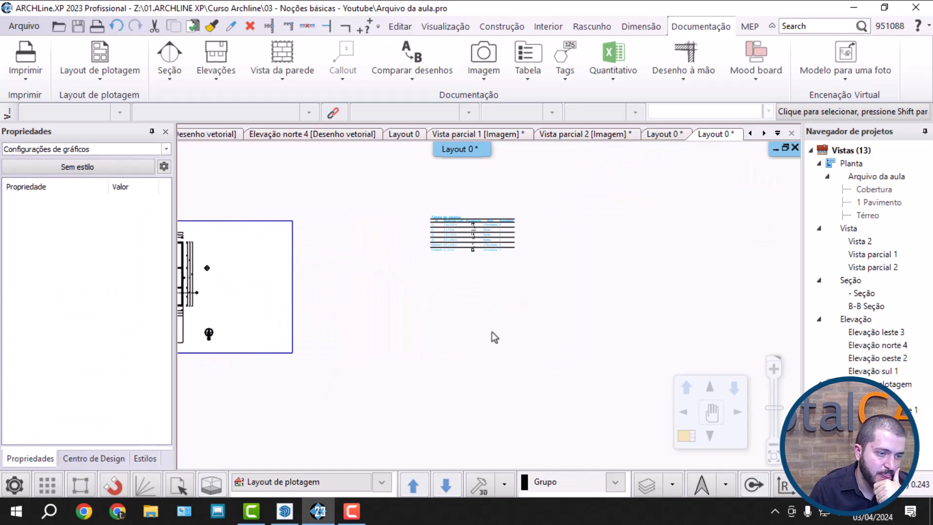
Move the window table view inside the upper-right corner of the layout sheet, beside the floor plan.
{"action": "left_click", "coordinate": [470, 247]}
{"action": "left_click", "coordinate": [473, 235]}
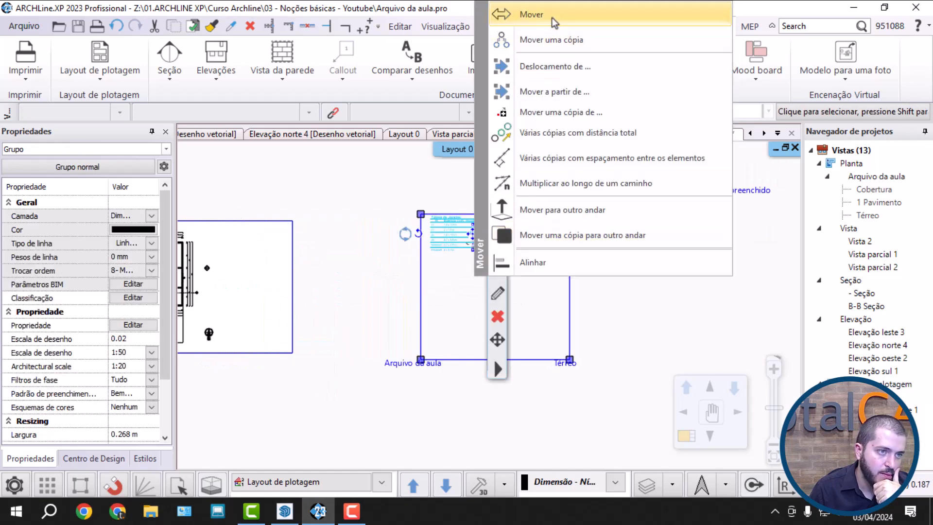
{"action": "left_click", "coordinate": [534, 14]}
{"action": "scroll", "coordinate": [346, 284], "scroll_direction": "up", "scroll_amount": 4}
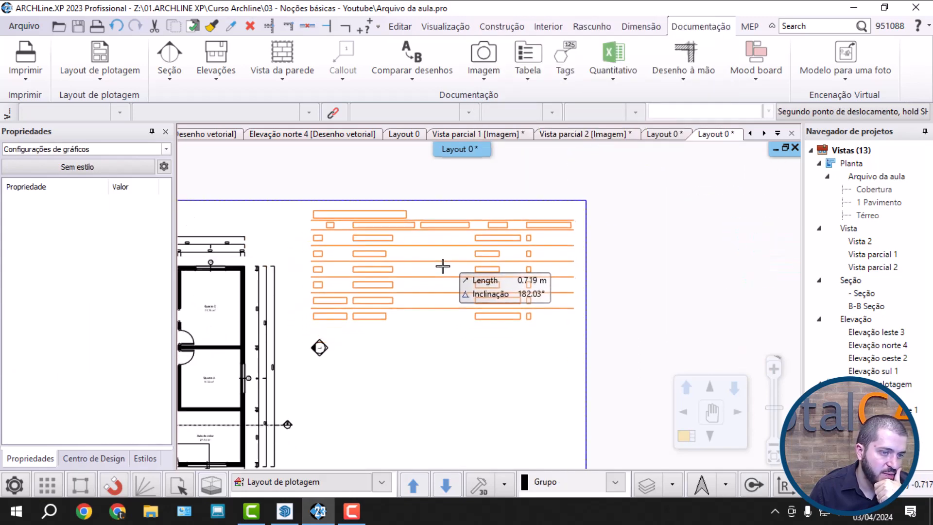
{"action": "left_click", "coordinate": [443, 265]}
{"action": "left_click", "coordinate": [629, 172]}
{"action": "scroll", "coordinate": [495, 292], "scroll_direction": "down", "scroll_amount": 5}
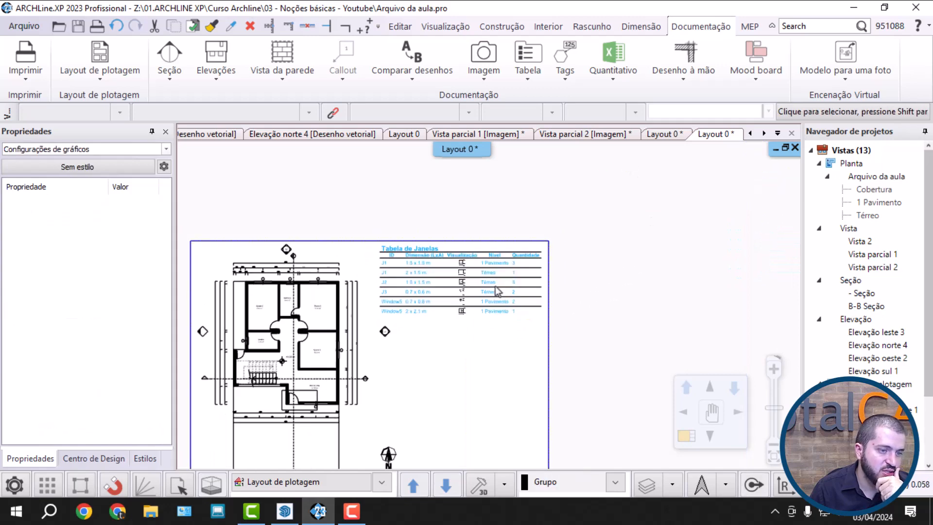
Offset the right edge of the original plan view's frame inward to crop out the north symbol and the right elevation marker.
{"action": "middle_click_drag", "start_coordinate": [494, 293], "coordinate": [493, 229]}
{"action": "scroll", "coordinate": [437, 208], "scroll_direction": "up", "scroll_amount": 3}
{"action": "middle_click_drag", "start_coordinate": [459, 345], "coordinate": [445, 308]}
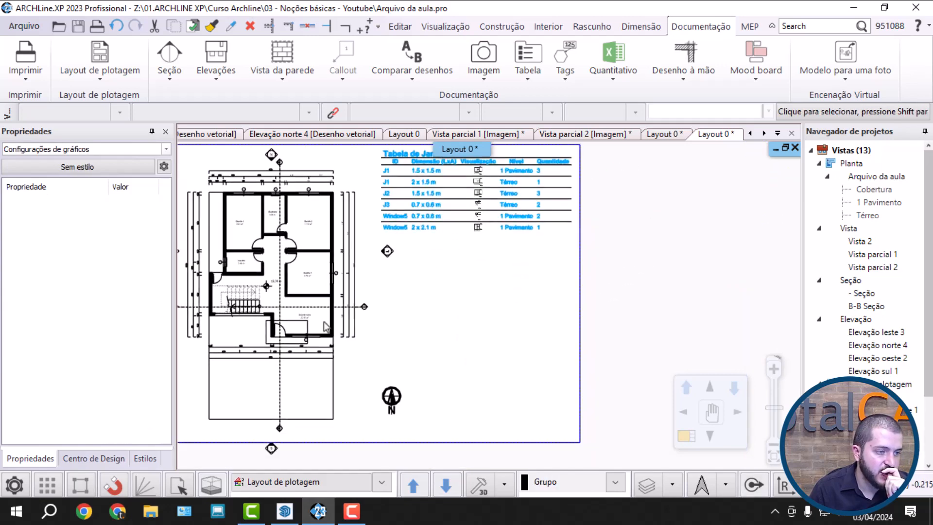
{"action": "left_click", "coordinate": [325, 323]}
{"action": "left_click", "coordinate": [479, 281]}
{"action": "left_click", "coordinate": [511, 291]}
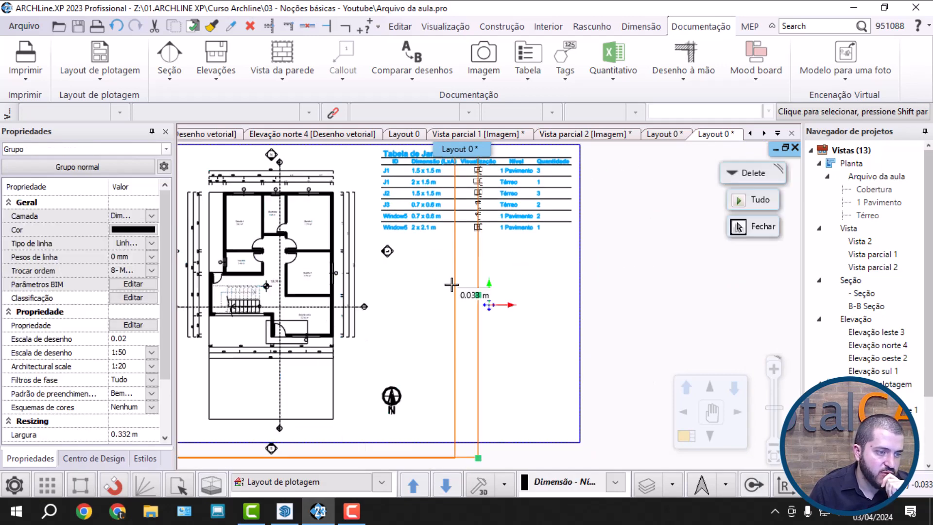
{"action": "left_click", "coordinate": [370, 254]}
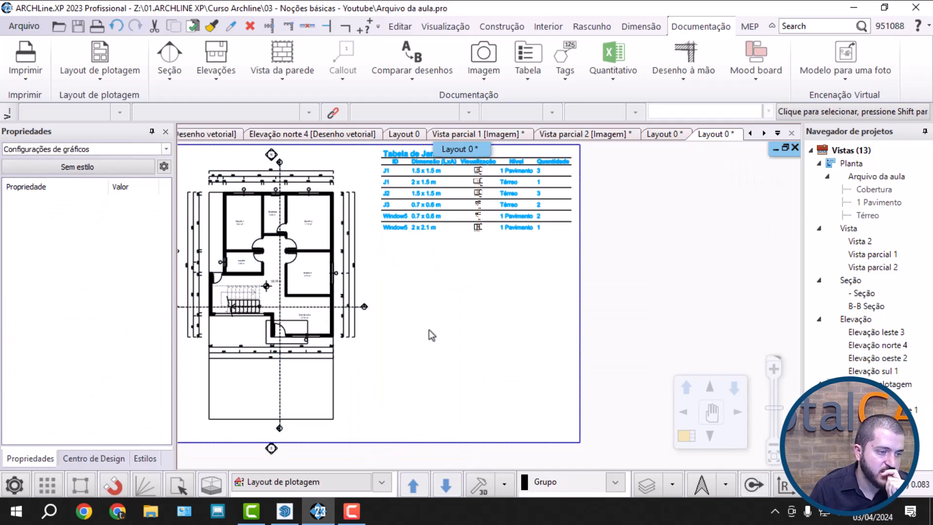
Offset the bottom edge of the plan view's frame upward to crop out the elevation marker below the plan.
{"action": "scroll", "coordinate": [431, 333], "scroll_direction": "down", "scroll_amount": 1}
{"action": "left_click", "coordinate": [315, 324]}
{"action": "middle_click_drag", "start_coordinate": [315, 324], "coordinate": [310, 275]}
{"action": "left_click", "coordinate": [250, 391]}
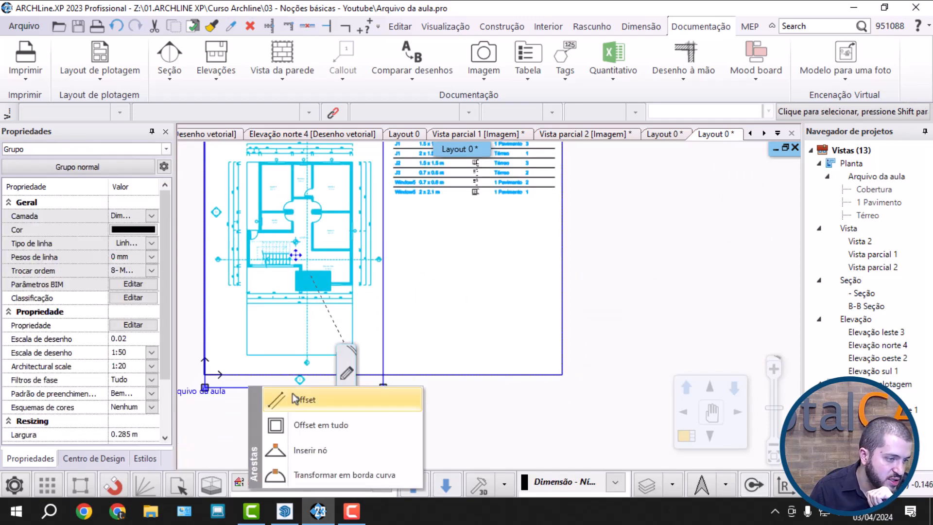
{"action": "left_click", "coordinate": [292, 397]}
{"action": "scroll", "coordinate": [483, 311], "scroll_direction": "up", "scroll_amount": 4}
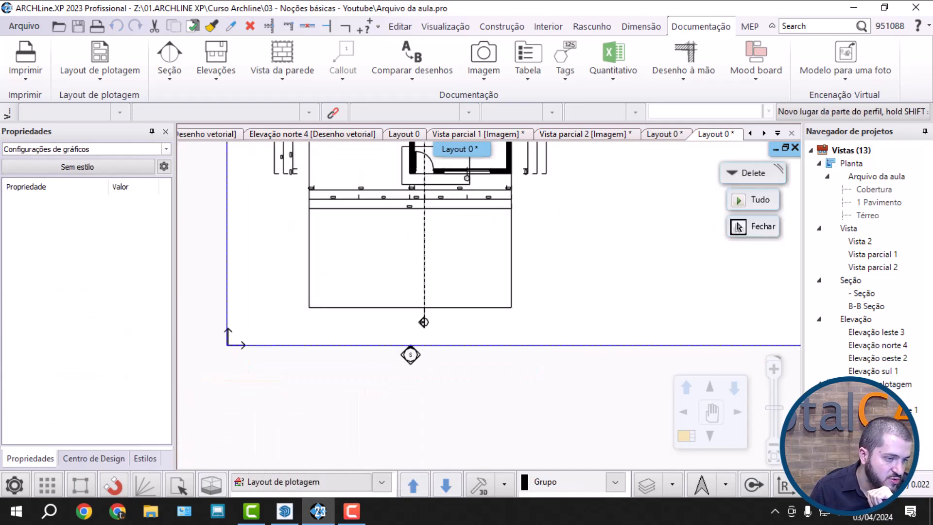
{"action": "left_click", "coordinate": [480, 323]}
Examine the arranged layout sheet, reading the window table's rows and the window tags in the plan.
{"action": "scroll", "coordinate": [486, 311], "scroll_direction": "down", "scroll_amount": 5}
{"action": "middle_click_drag", "start_coordinate": [450, 290], "coordinate": [421, 406]}
{"action": "scroll", "coordinate": [418, 407], "scroll_direction": "up", "scroll_amount": 1}
{"action": "middle_click_drag", "start_coordinate": [528, 354], "coordinate": [438, 346]}
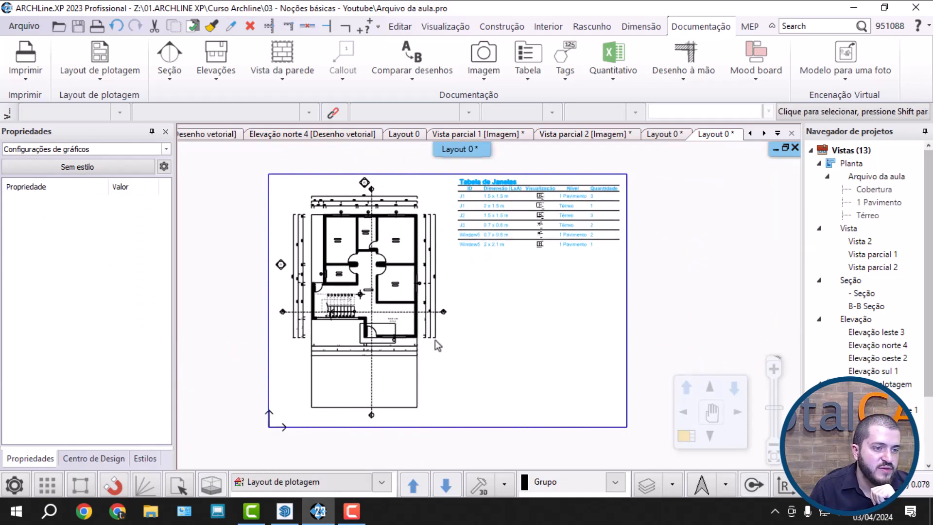
{"action": "scroll", "coordinate": [504, 282], "scroll_direction": "up", "scroll_amount": 2}
{"action": "middle_click_drag", "start_coordinate": [505, 284], "coordinate": [462, 315]}
{"action": "scroll", "coordinate": [564, 227], "scroll_direction": "up", "scroll_amount": 3}
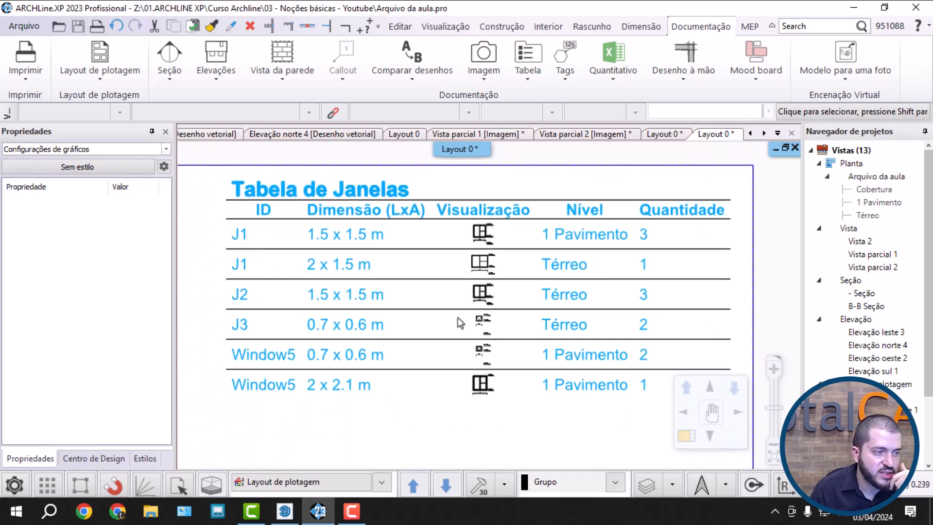
{"action": "middle_click_drag", "start_coordinate": [252, 401], "coordinate": [521, 263]}
{"action": "scroll", "coordinate": [542, 286], "scroll_direction": "down", "scroll_amount": 2}
{"action": "scroll", "coordinate": [209, 399], "scroll_direction": "up", "scroll_amount": 2}
{"action": "scroll", "coordinate": [598, 322], "scroll_direction": "up", "scroll_amount": 2}
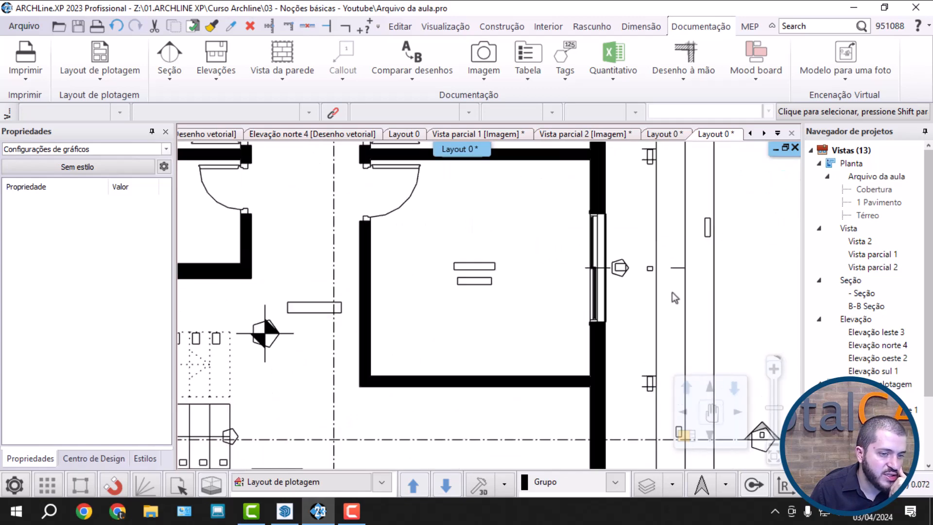
{"action": "scroll", "coordinate": [606, 278], "scroll_direction": "down", "scroll_amount": 5}
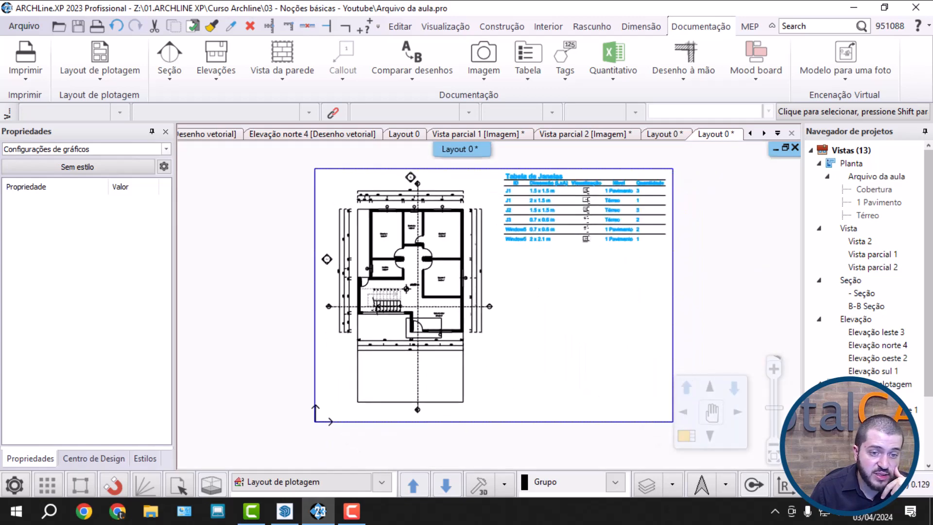
Open Vista parcial 2 and frame a close-up of the window's lower corner with its sill and brick wall.
{"action": "double_click", "coordinate": [873, 268]}
{"action": "scroll", "coordinate": [574, 321], "scroll_direction": "down", "scroll_amount": 2}
{"action": "left_click", "coordinate": [519, 322]}
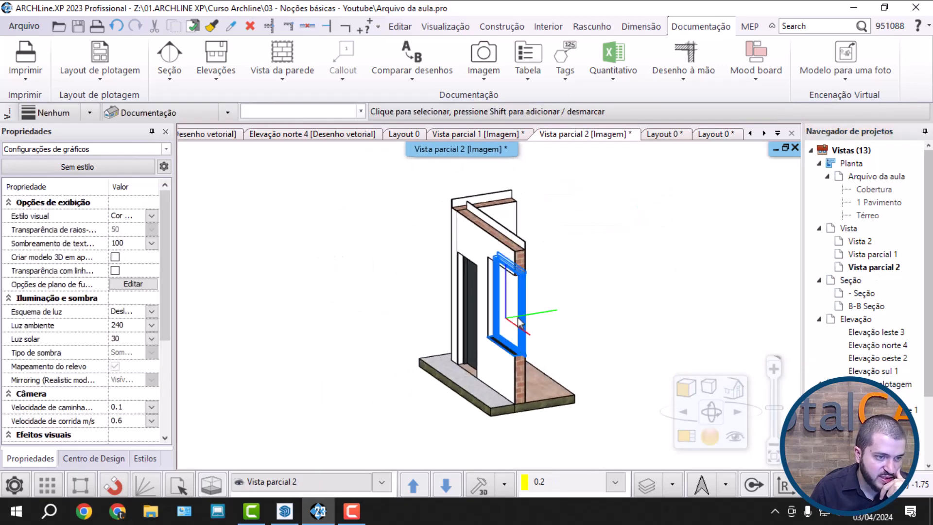
{"action": "scroll", "coordinate": [519, 322], "scroll_direction": "up", "scroll_amount": 3}
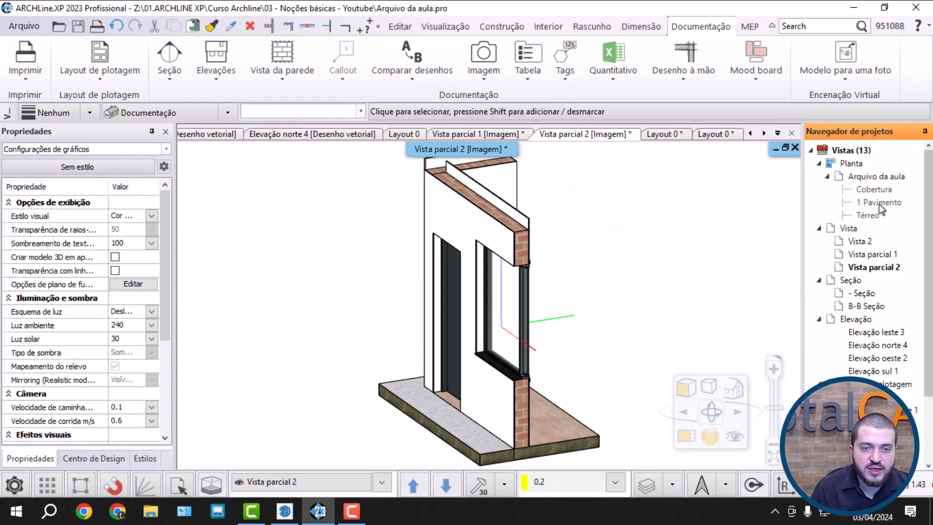
{"action": "scroll", "coordinate": [518, 308], "scroll_direction": "up", "scroll_amount": 5}
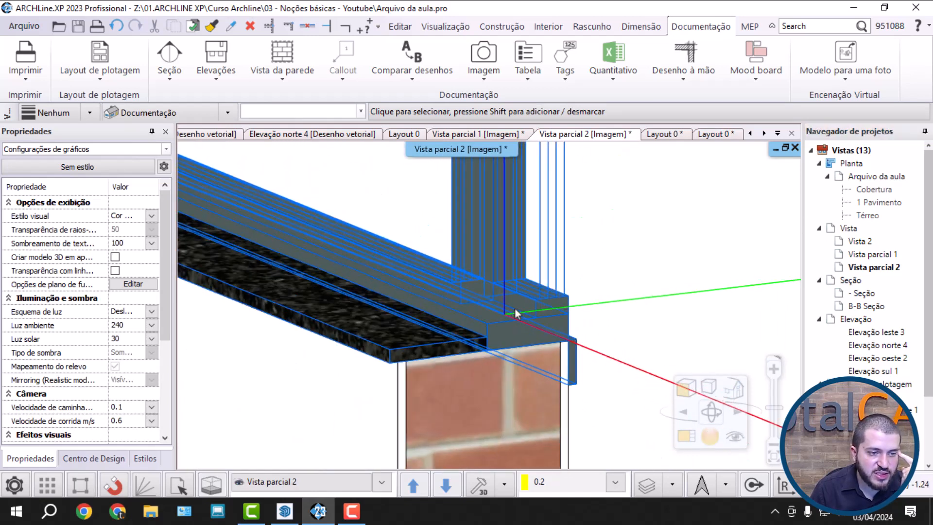
{"action": "scroll", "coordinate": [515, 307], "scroll_direction": "up", "scroll_amount": 2}
Save a 2048-pixel .jpg snapshot of the window detail in Downloads under the name Janela.
{"action": "left_click", "coordinate": [494, 55]}
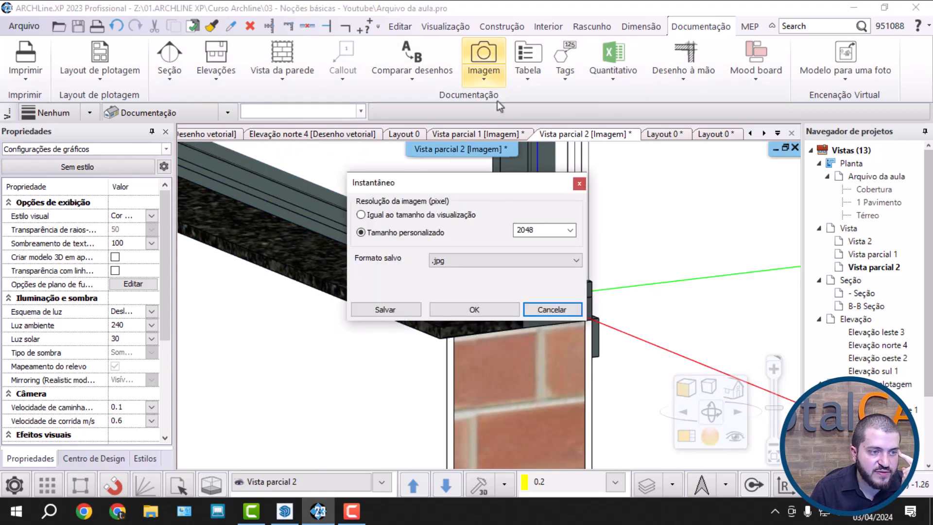
{"action": "left_click", "coordinate": [406, 312]}
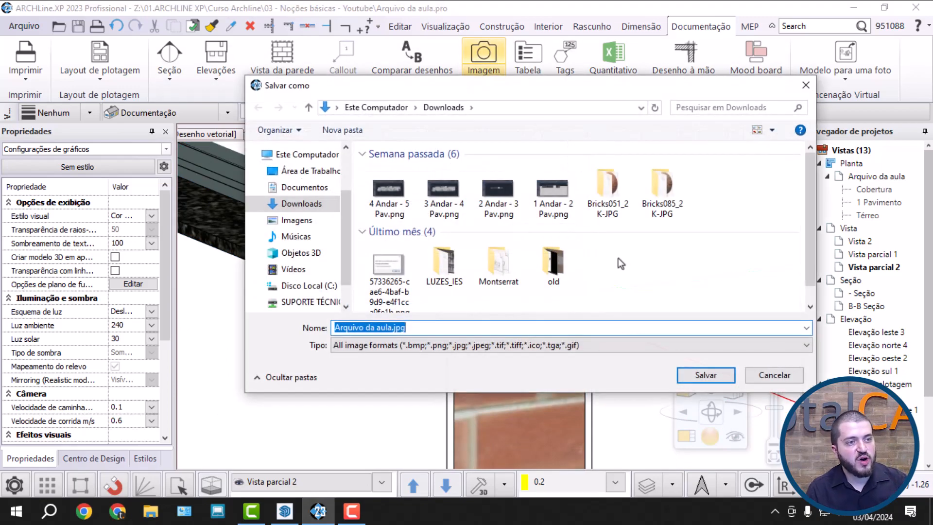
{"action": "key", "text": "Escape"}
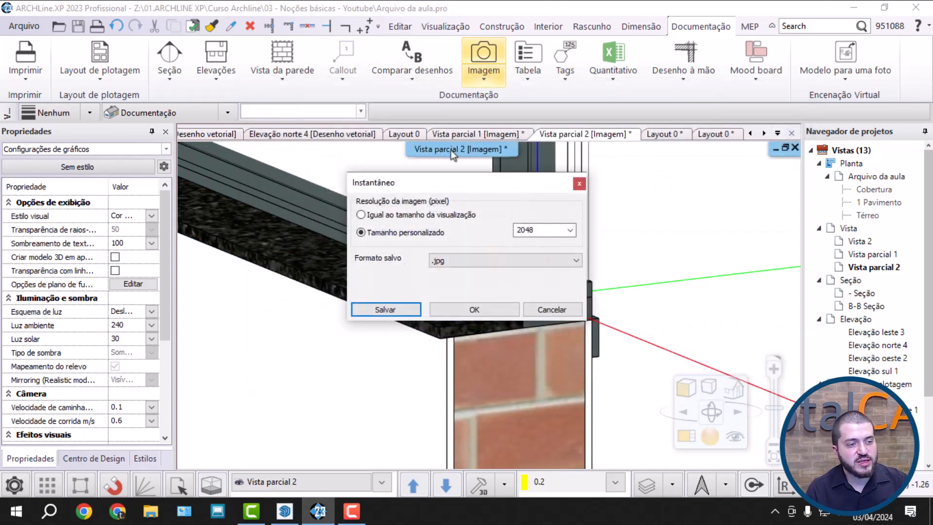
{"action": "left_click", "coordinate": [407, 309]}
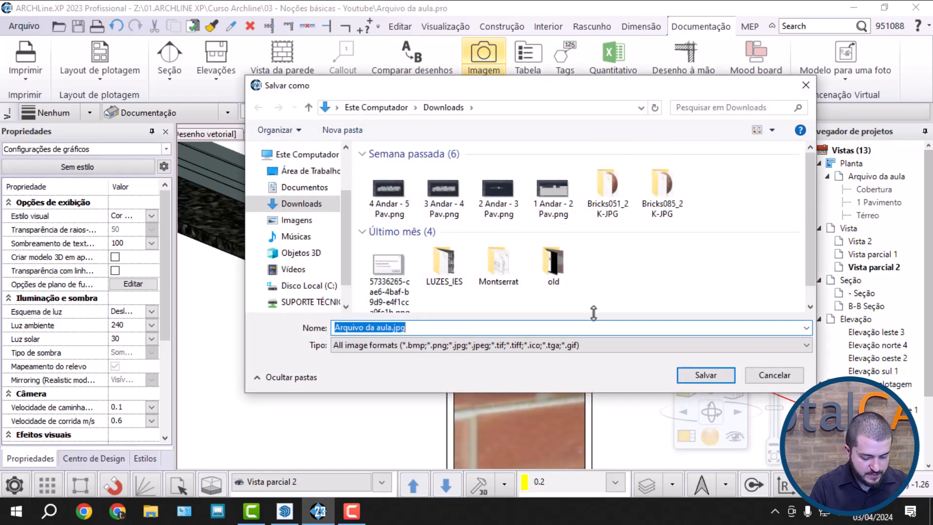
{"action": "type", "text": "Janela"}
{"action": "key", "text": "Return"}
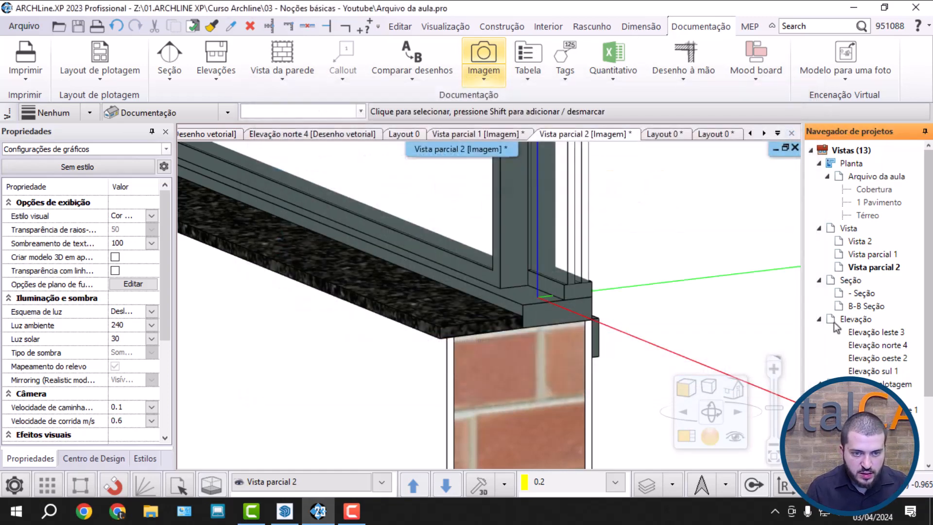
Return to the plot layout holding the Térreo plan and the window table, framing the free area below the table.
{"action": "scroll", "coordinate": [862, 349], "scroll_direction": "down", "scroll_amount": 3}
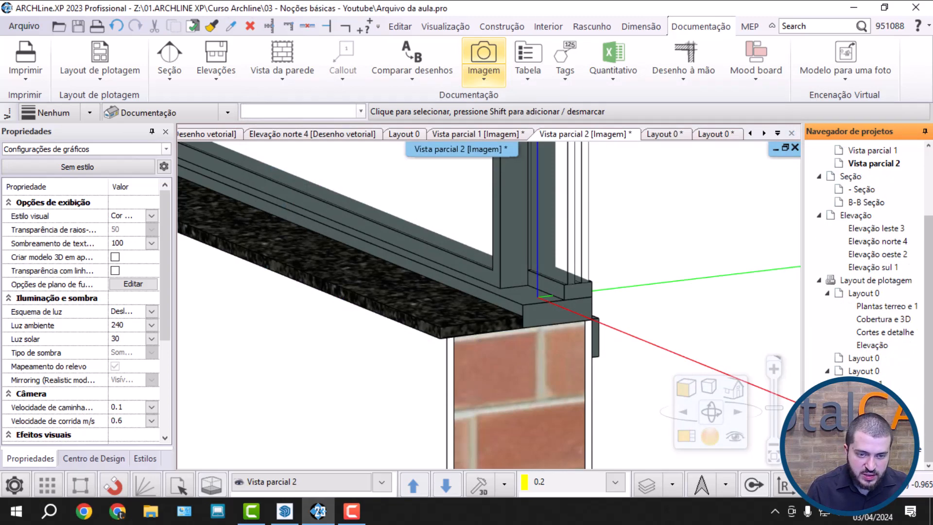
{"action": "double_click", "coordinate": [870, 383]}
{"action": "left_click", "coordinate": [600, 333]}
{"action": "scroll", "coordinate": [556, 332], "scroll_direction": "up", "scroll_amount": 2}
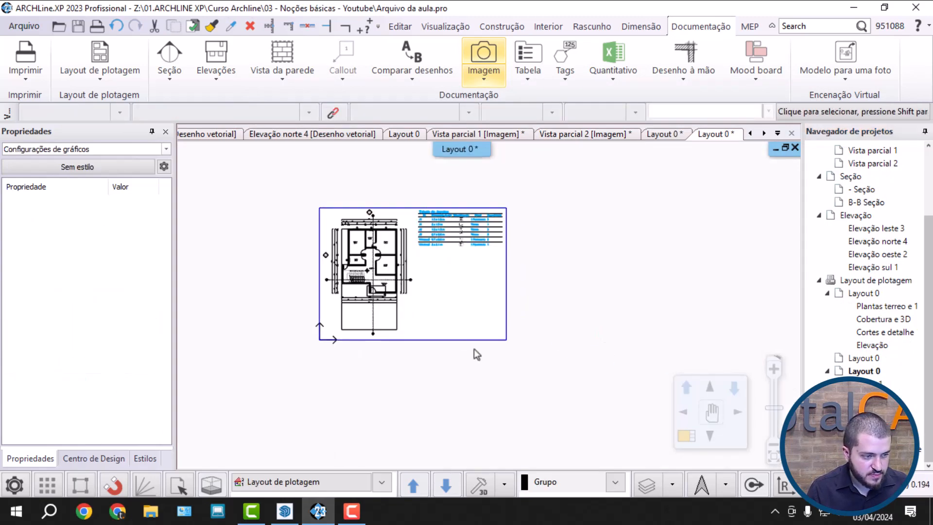
{"action": "scroll", "coordinate": [319, 465], "scroll_direction": "up", "scroll_amount": 2}
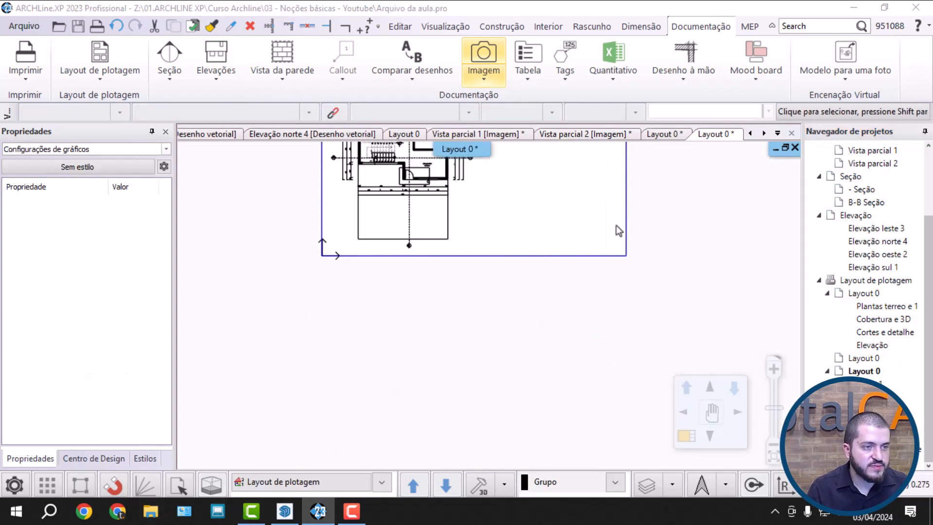
{"action": "middle_click_drag", "start_coordinate": [603, 194], "coordinate": [577, 348]}
{"action": "scroll", "coordinate": [577, 348], "scroll_direction": "up", "scroll_amount": 2}
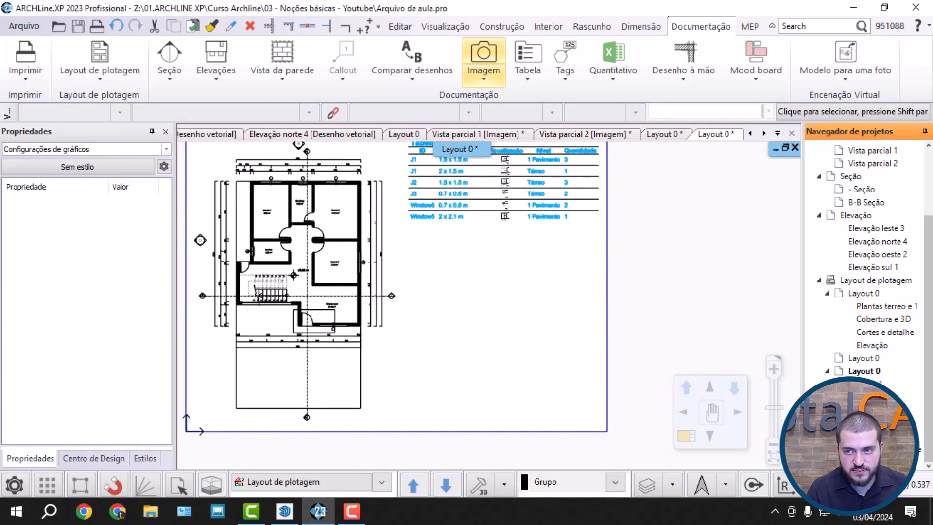
Switch to File Explorer and insert Janela.jpg from Downloads into the layout below the window table, about 0.26 m wide.
{"action": "key", "text": "super+e"}
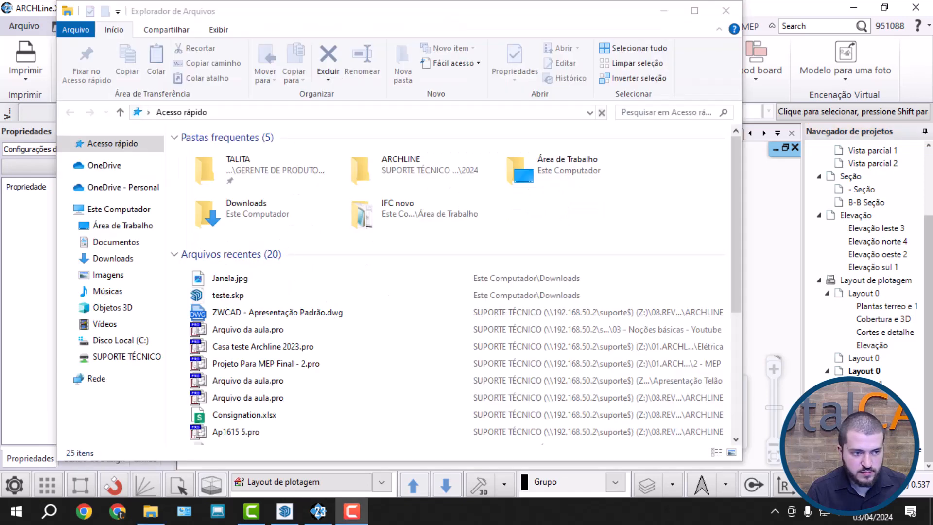
{"action": "left_click", "coordinate": [110, 257]}
{"action": "left_click", "coordinate": [266, 156]}
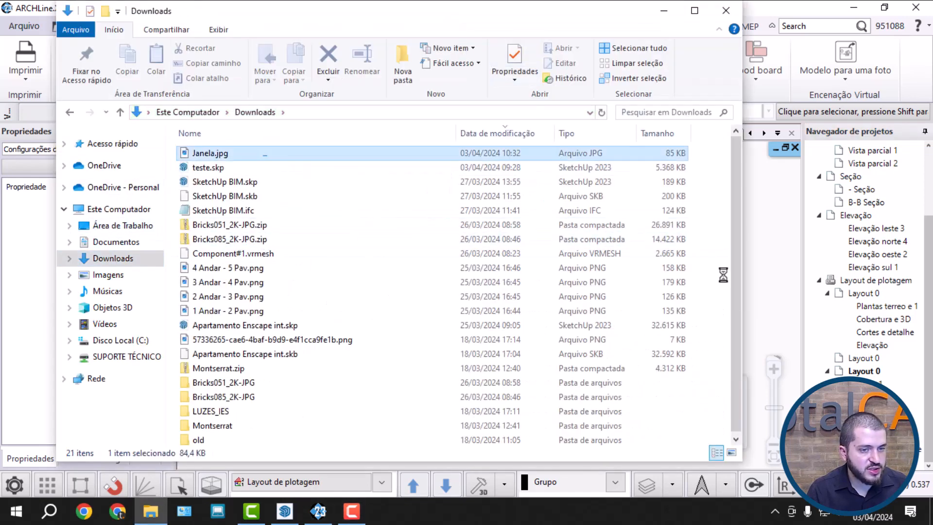
{"action": "left_click_drag", "start_coordinate": [723, 275], "coordinate": [786, 282]}
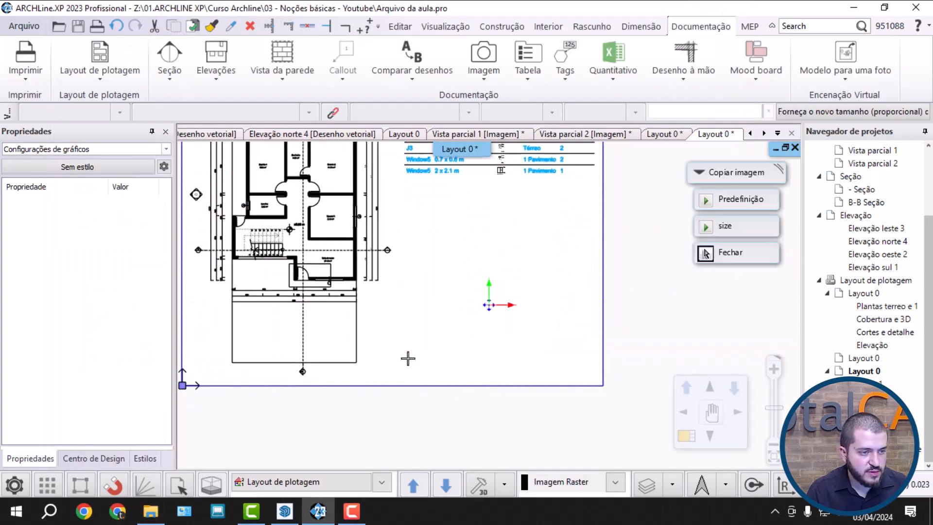
{"action": "left_click", "coordinate": [591, 216]}
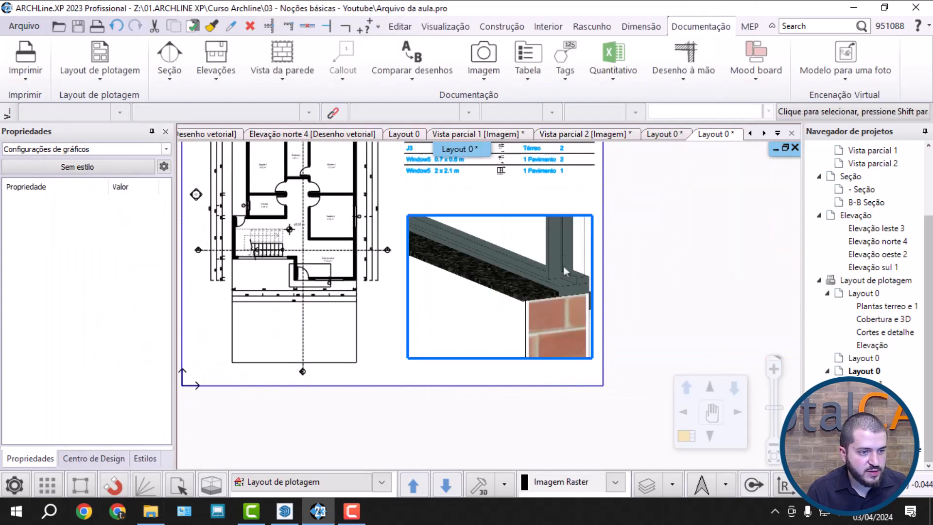
Crop away the left part of the inserted window image, leaving it about 0.144 m wide.
{"action": "scroll", "coordinate": [558, 295], "scroll_direction": "up", "scroll_amount": 1}
{"action": "left_click", "coordinate": [548, 296]}
{"action": "scroll", "coordinate": [532, 297], "scroll_direction": "up", "scroll_amount": 3}
{"action": "left_click", "coordinate": [326, 435]}
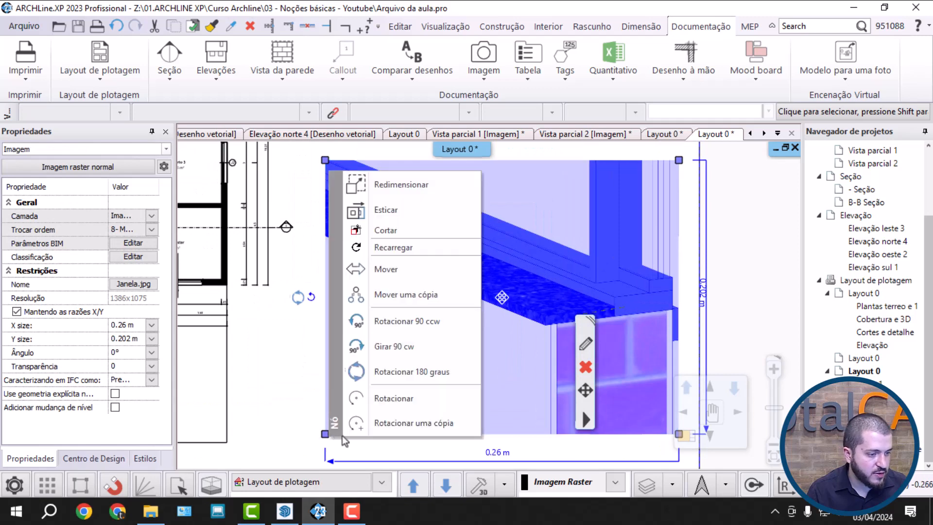
{"action": "left_click", "coordinate": [386, 230]}
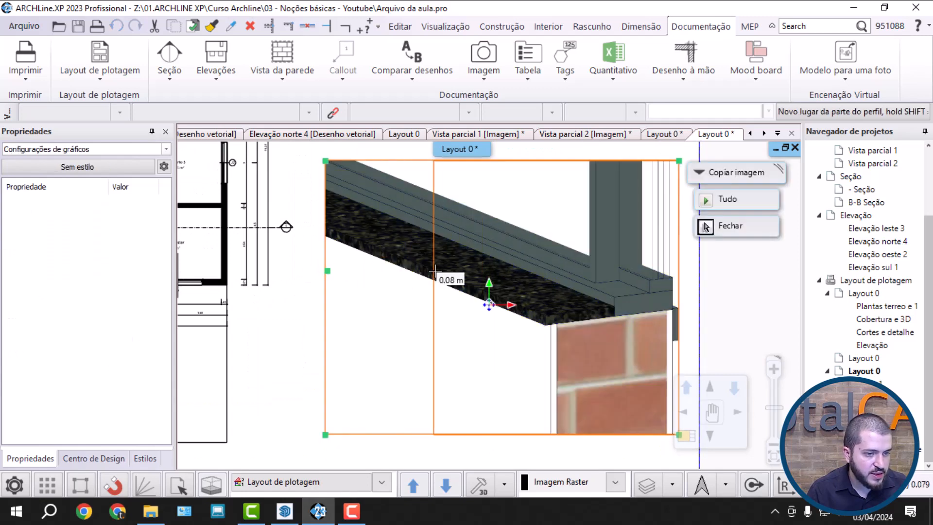
{"action": "left_click", "coordinate": [486, 272]}
Move the cropped window image so it sits roughly centred beneath the Tabela de Janelas.
{"action": "scroll", "coordinate": [532, 293], "scroll_direction": "down", "scroll_amount": 3}
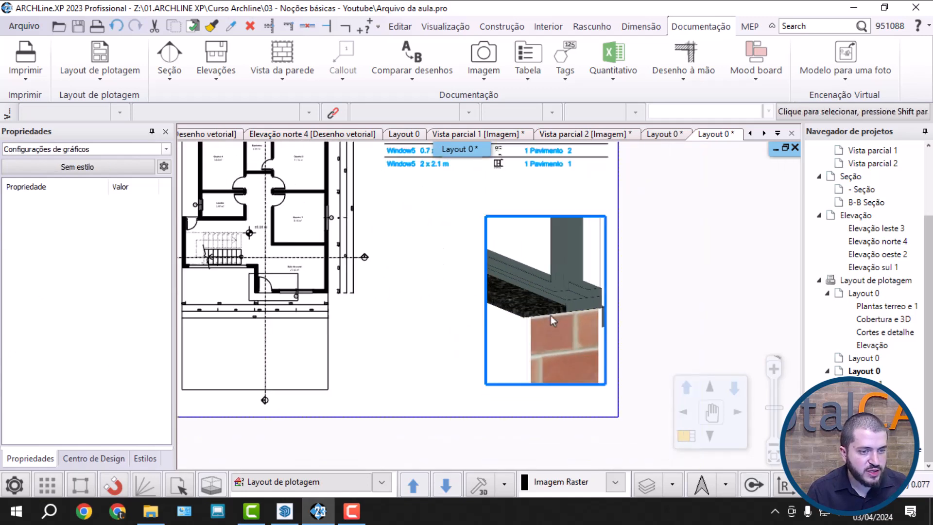
{"action": "left_click", "coordinate": [550, 316]}
{"action": "left_click", "coordinate": [486, 384]}
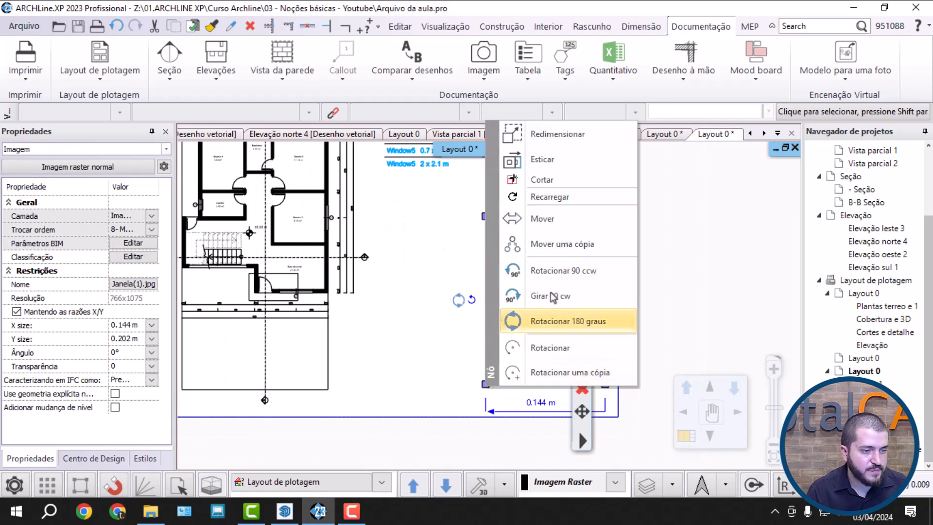
{"action": "left_click", "coordinate": [541, 197]}
{"action": "left_click", "coordinate": [426, 363]}
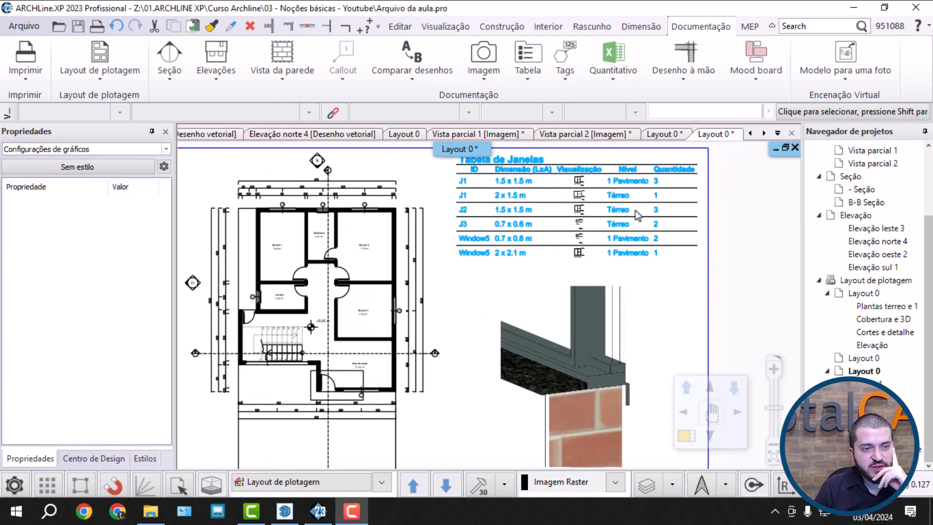
Examine the finished sheet and the J1, J2 and J3 window tags on the Térreo plan.
{"action": "scroll", "coordinate": [544, 248], "scroll_direction": "down", "scroll_amount": 2}
{"action": "scroll", "coordinate": [543, 248], "scroll_direction": "up", "scroll_amount": 2}
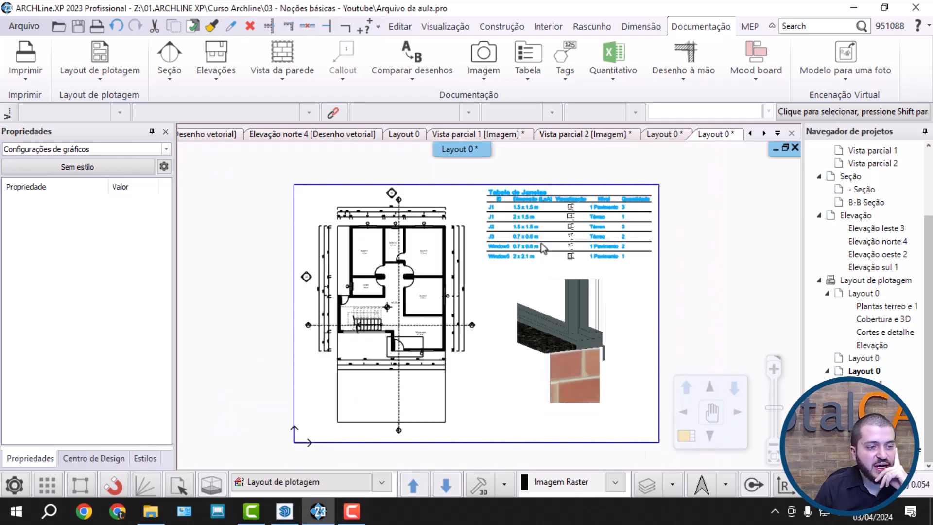
{"action": "left_click", "coordinate": [583, 360]}
{"action": "left_click", "coordinate": [686, 310]}
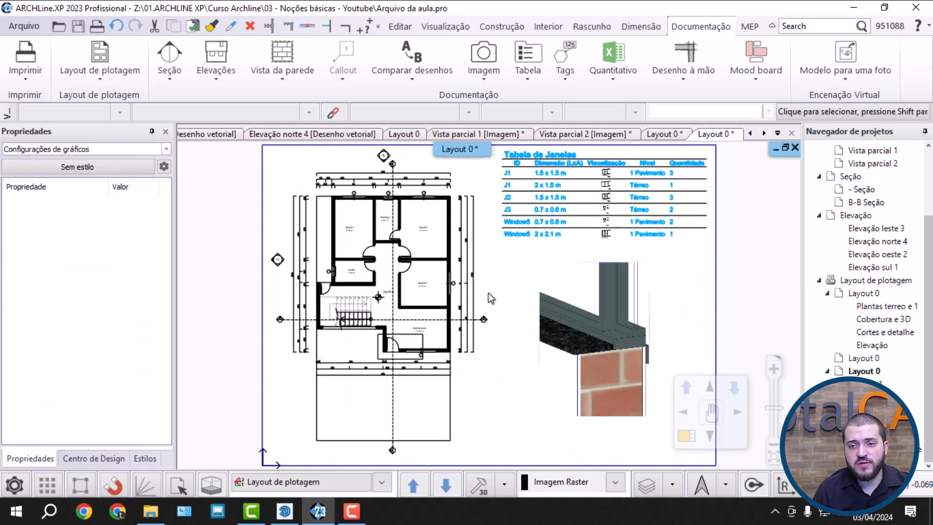
{"action": "scroll", "coordinate": [492, 279], "scroll_direction": "up", "scroll_amount": 8}
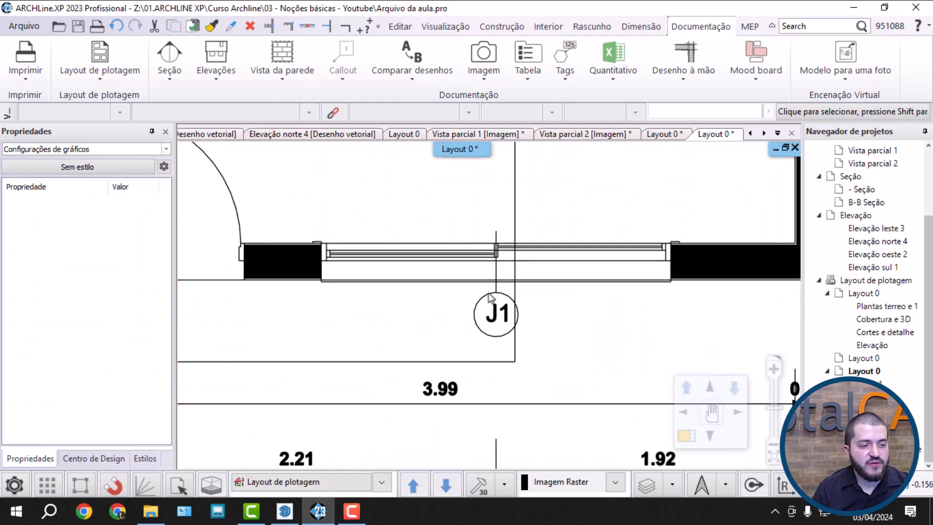
{"action": "middle_click_drag", "start_coordinate": [494, 291], "coordinate": [489, 305]}
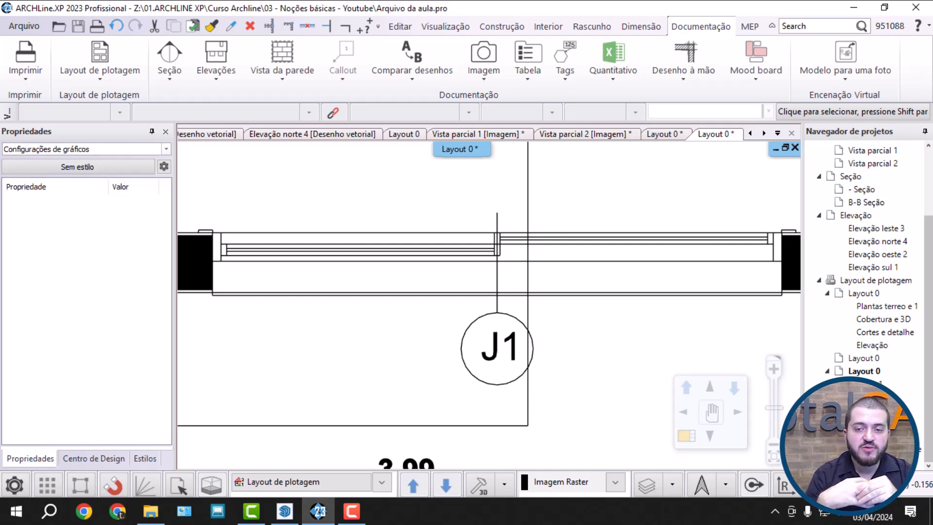
{"action": "scroll", "coordinate": [465, 309], "scroll_direction": "down", "scroll_amount": 3}
{"action": "scroll", "coordinate": [512, 273], "scroll_direction": "up", "scroll_amount": 5}
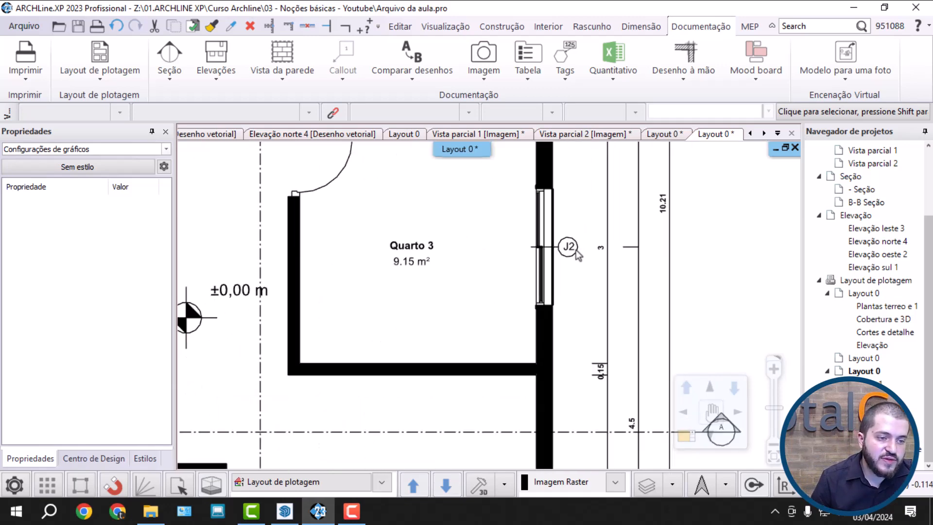
{"action": "scroll", "coordinate": [526, 376], "scroll_direction": "down", "scroll_amount": 3}
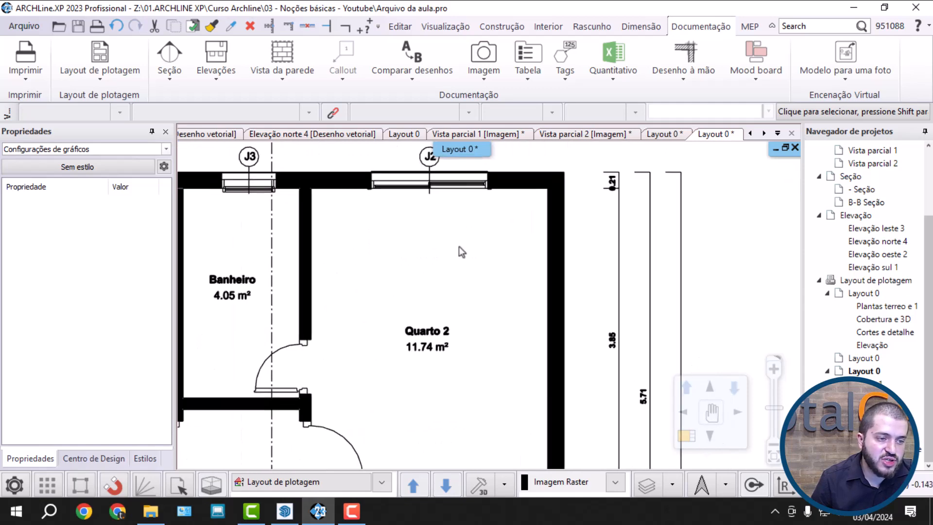
{"action": "scroll", "coordinate": [459, 246], "scroll_direction": "up", "scroll_amount": 6}
{"action": "scroll", "coordinate": [496, 284], "scroll_direction": "down", "scroll_amount": 3}
{"action": "scroll", "coordinate": [549, 283], "scroll_direction": "up", "scroll_amount": 1}
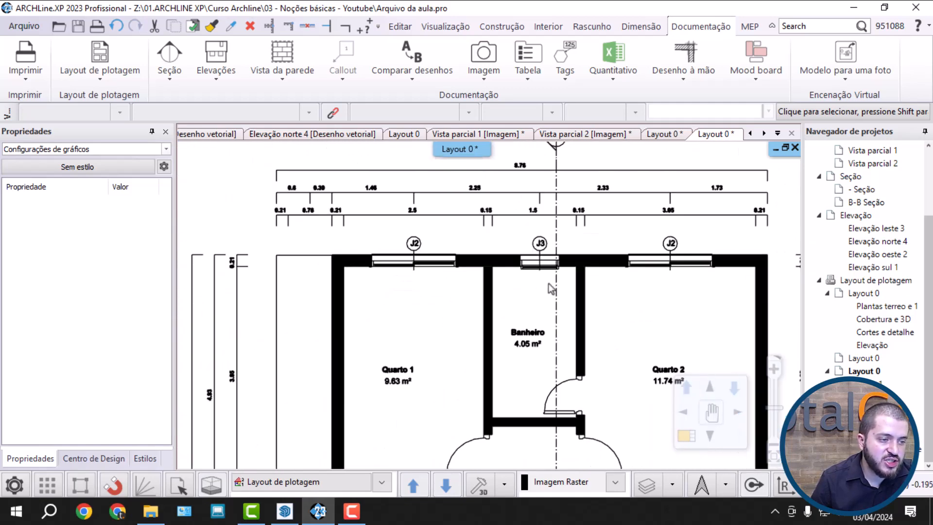
Examine the Tabela de Janelas rows, the window detail image and the overall sheet composition.
{"action": "scroll", "coordinate": [549, 283], "scroll_direction": "down", "scroll_amount": 2}
{"action": "scroll", "coordinate": [568, 284], "scroll_direction": "up", "scroll_amount": 5}
{"action": "mouse_move", "coordinate": [485, 283]}
{"action": "middle_mouse_down"}
{"action": "mouse_move", "coordinate": [535, 288]}
{"action": "mouse_move", "coordinate": [543, 297]}
{"action": "middle_mouse_up"}
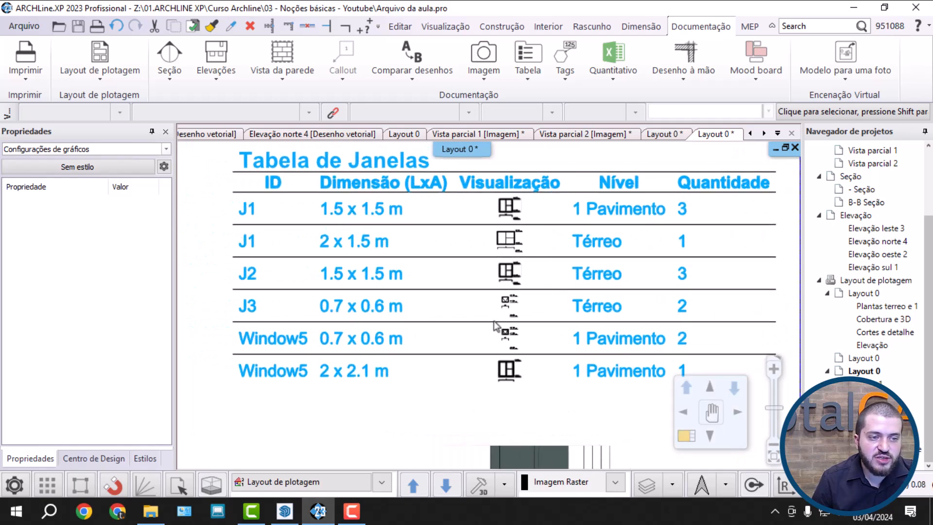
{"action": "scroll", "coordinate": [488, 313], "scroll_direction": "down", "scroll_amount": 3}
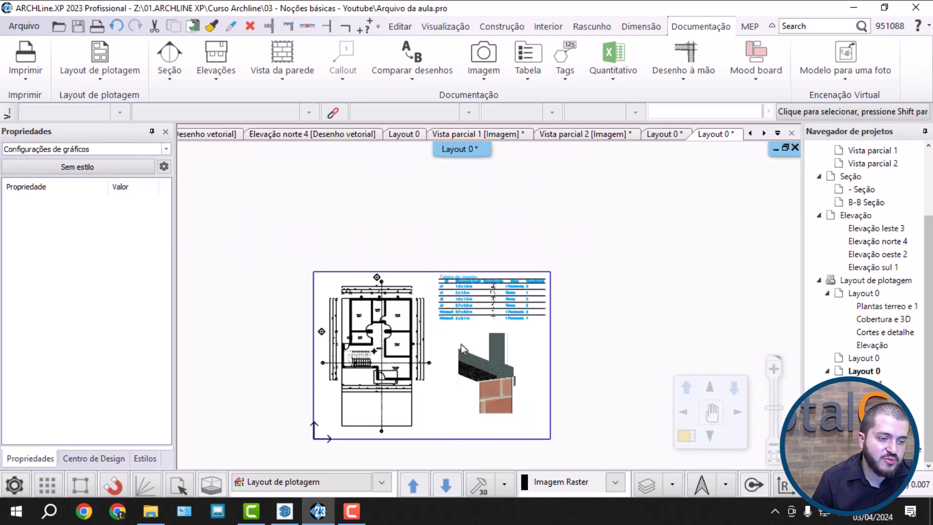
{"action": "scroll", "coordinate": [553, 264], "scroll_direction": "up", "scroll_amount": 6}
{"action": "scroll", "coordinate": [579, 289], "scroll_direction": "up", "scroll_amount": 1}
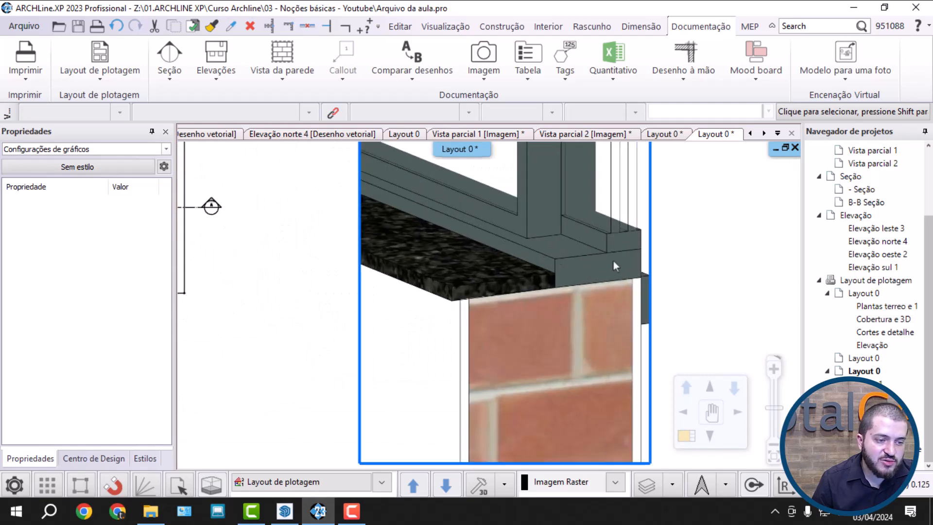
{"action": "scroll", "coordinate": [603, 299], "scroll_direction": "down", "scroll_amount": 5}
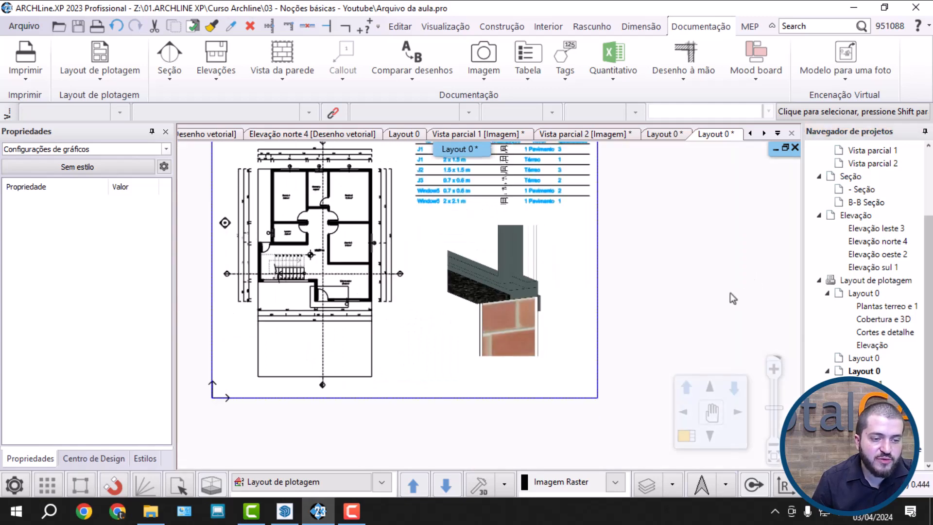
{"action": "middle_click", "coordinate": [611, 306]}
{"action": "middle_click", "coordinate": [611, 305]}
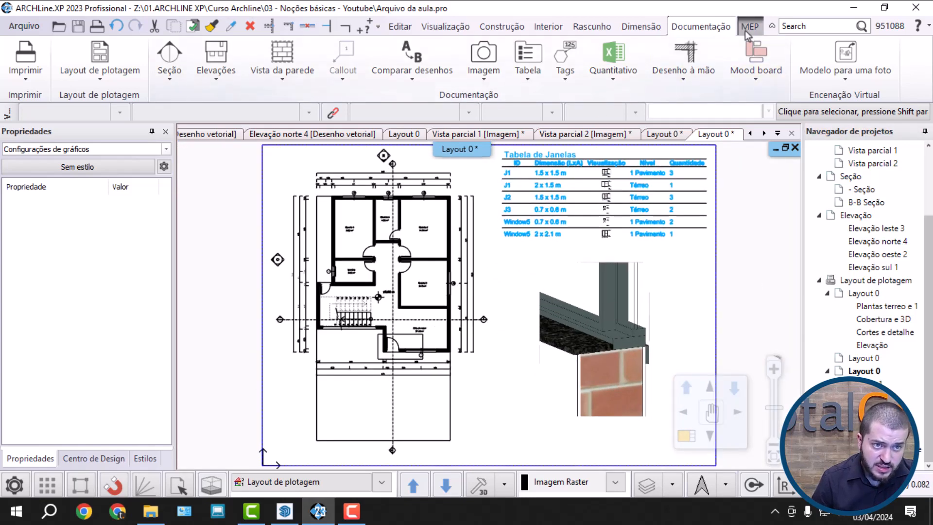
Start printing the layout with PDF Printing and set the paper size to ISO A2 420x594 mm.
{"action": "left_click", "coordinate": [29, 72]}
{"action": "left_click", "coordinate": [63, 141]}
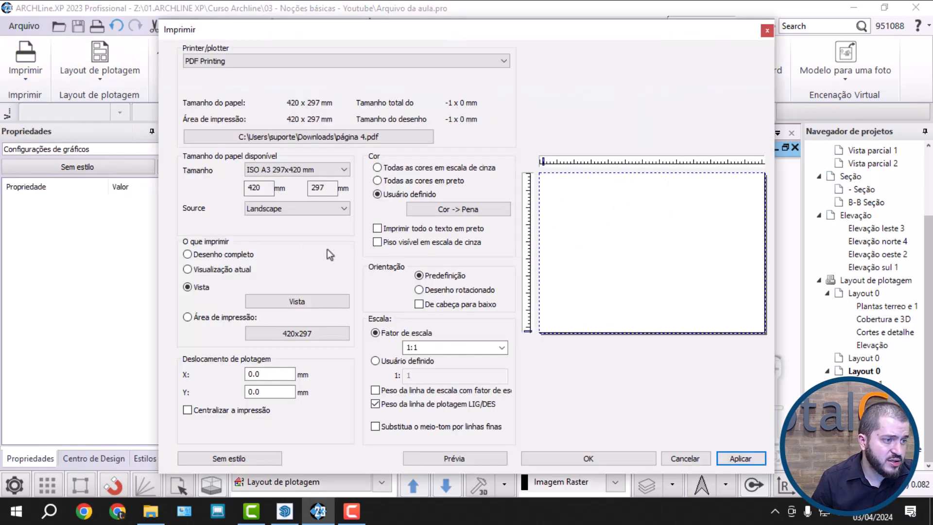
{"action": "left_click", "coordinate": [297, 170]}
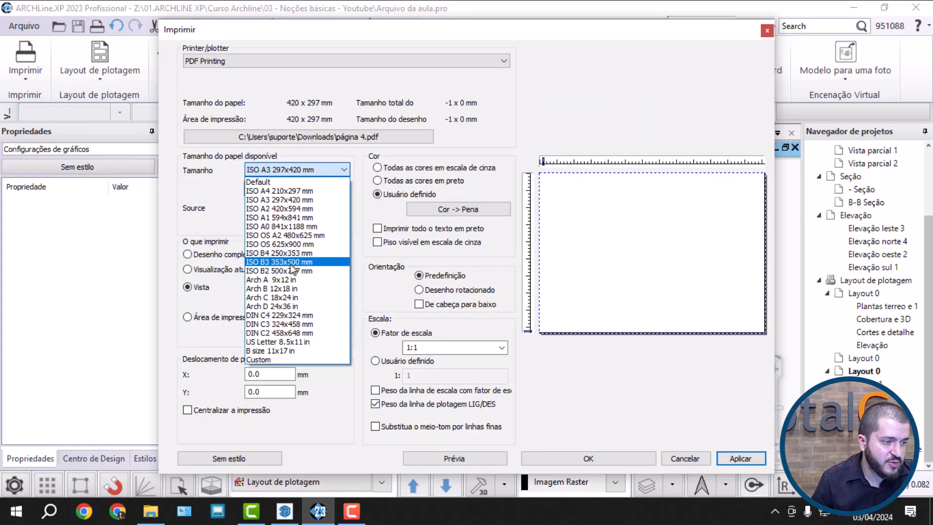
{"action": "left_click", "coordinate": [290, 209]}
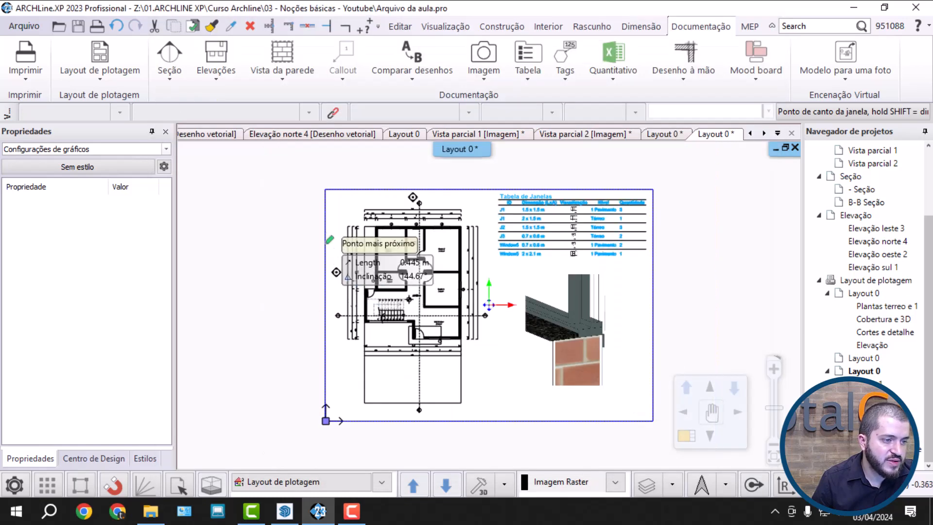
Define the print view by the sheet frame's opposite corners, centre the print and output it at 1:1 to página 4.pdf.
{"action": "left_click", "coordinate": [300, 302]}
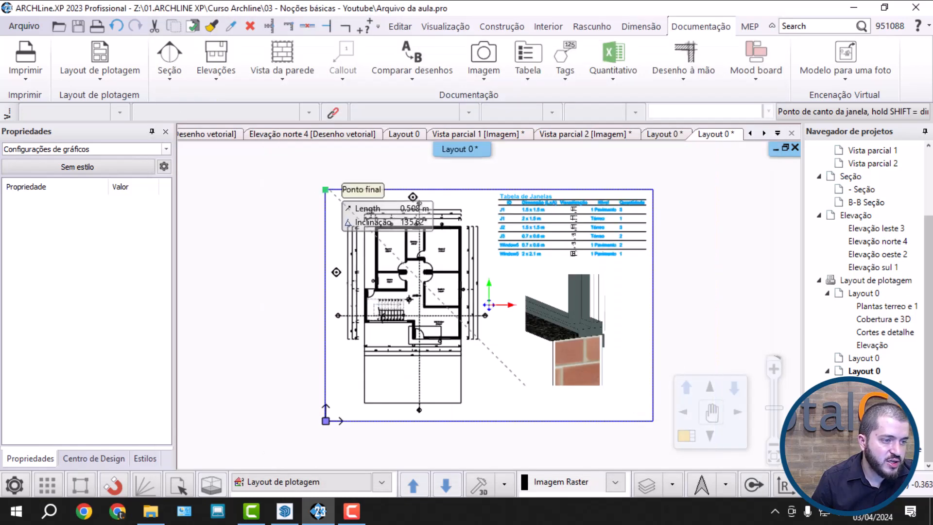
{"action": "left_click", "coordinate": [326, 191]}
{"action": "left_click", "coordinate": [652, 419]}
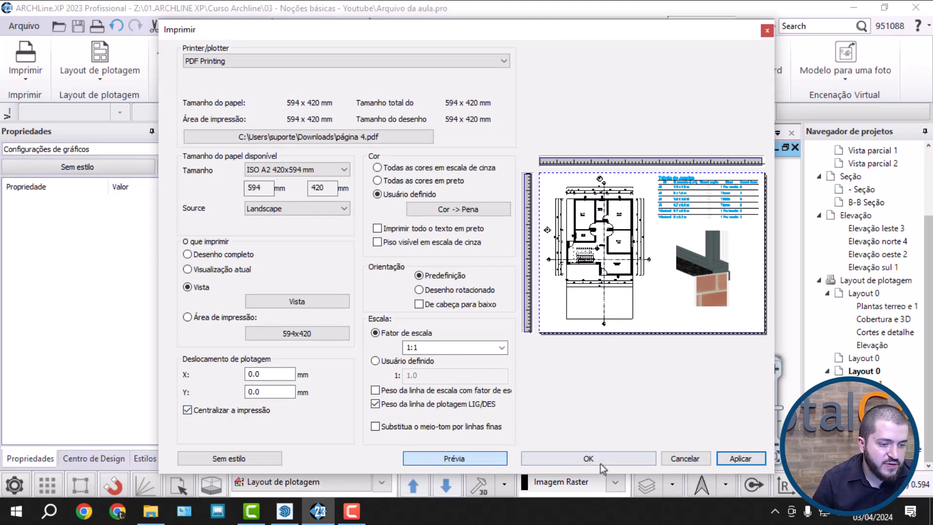
{"action": "left_click", "coordinate": [631, 462]}
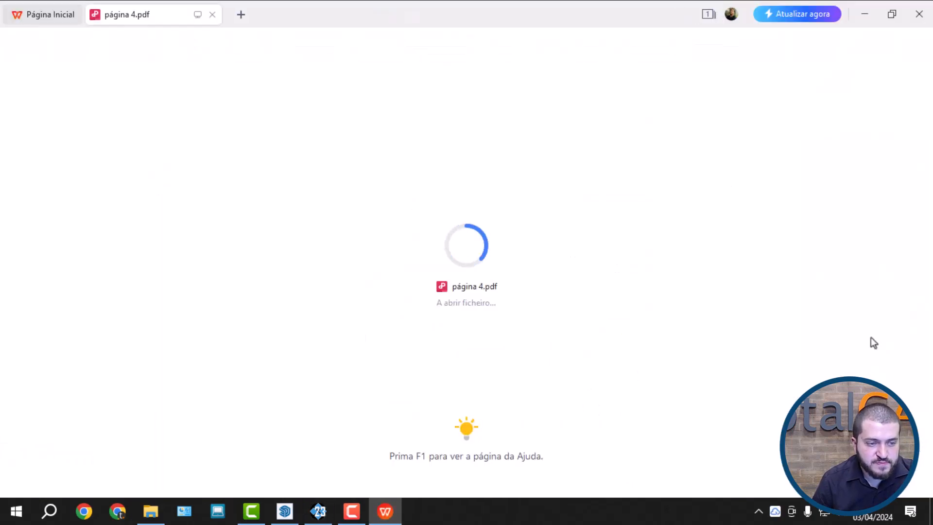
Inspect the printed página 4.pdf, including the dimensioned window drawings in the Tabela de Janelas.
{"action": "scroll", "coordinate": [559, 236], "scroll_direction": "up", "scroll_amount": 3}
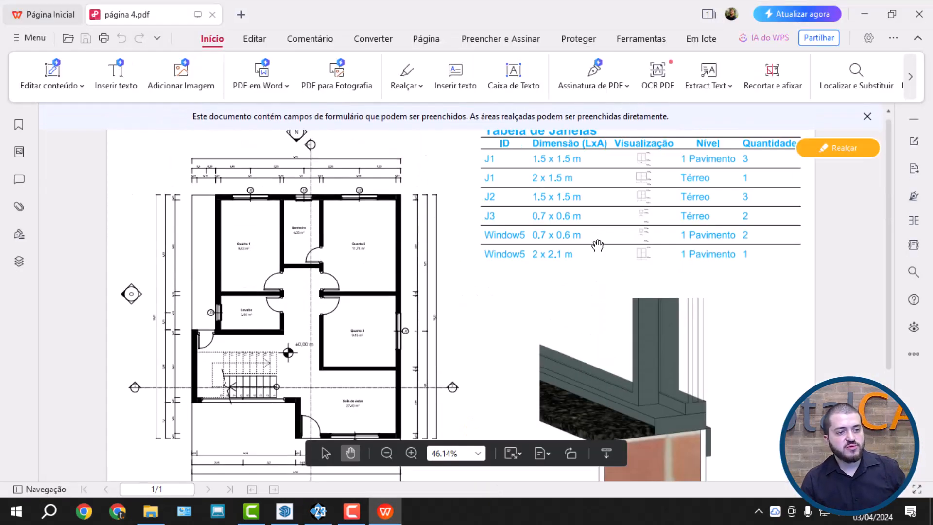
{"action": "scroll", "coordinate": [623, 240], "scroll_direction": "up", "scroll_amount": 5, "text": "ctrl"}
{"action": "scroll", "coordinate": [725, 302], "scroll_direction": "up", "scroll_amount": 8, "text": "ctrl"}
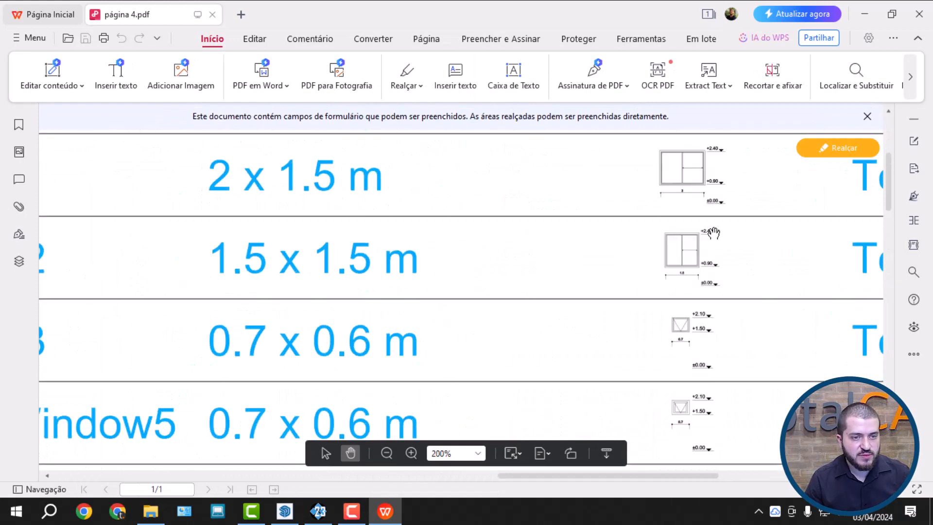
{"action": "scroll", "coordinate": [698, 248], "scroll_direction": "down", "scroll_amount": 2}
{"action": "scroll", "coordinate": [539, 300], "scroll_direction": "down", "scroll_amount": 1}
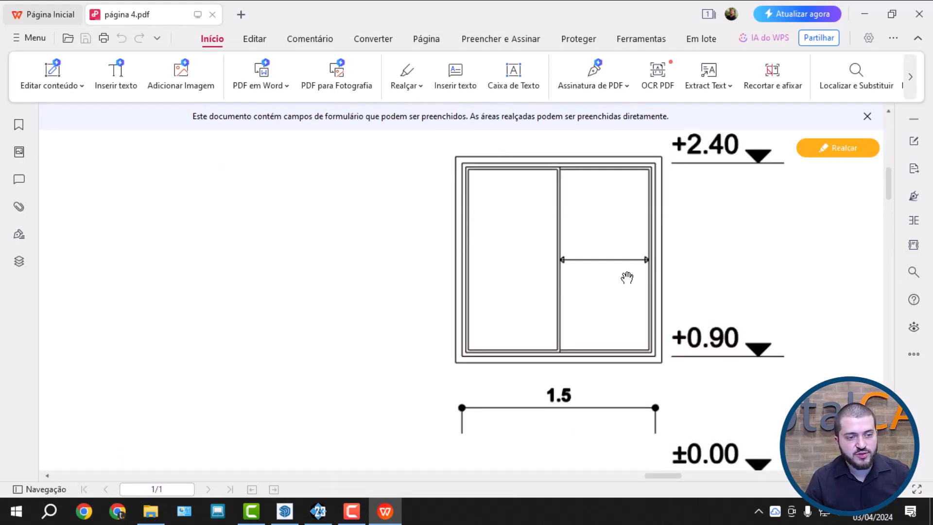
{"action": "scroll", "coordinate": [579, 254], "scroll_direction": "down", "scroll_amount": 5, "text": "ctrl"}
{"action": "scroll", "coordinate": [615, 270], "scroll_direction": "down", "scroll_amount": 8, "text": "ctrl"}
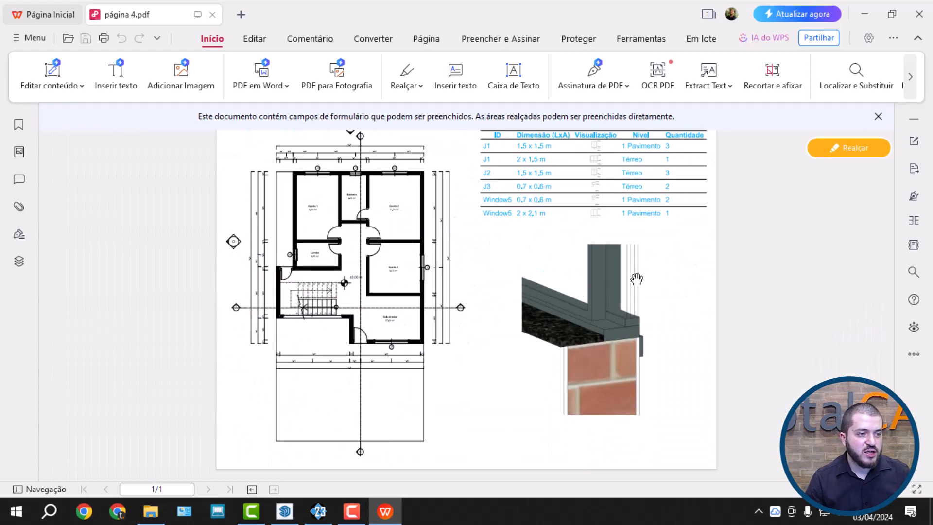
Dismiss the form-field notice and inspect the J1 window tag on the plan in the PDF.
{"action": "left_click", "coordinate": [877, 116]}
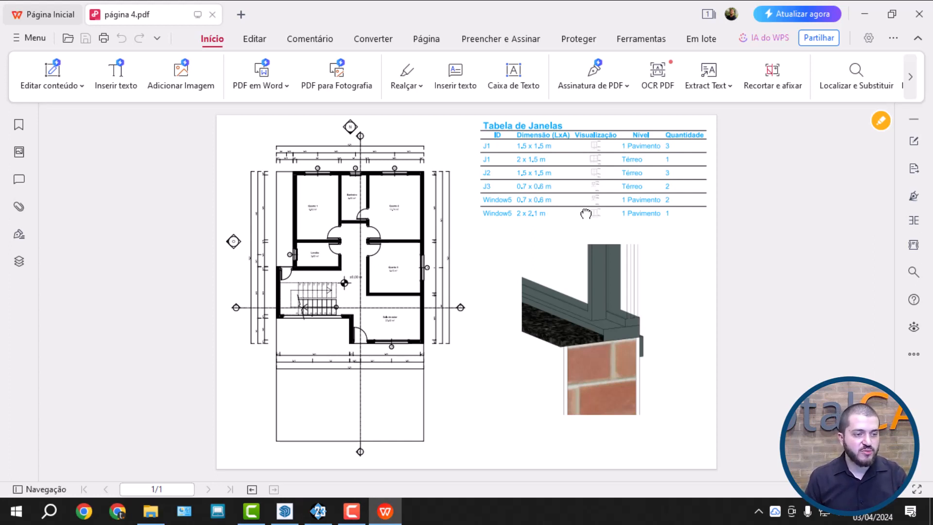
{"action": "scroll", "coordinate": [445, 308], "scroll_direction": "up", "scroll_amount": 10, "text": "ctrl"}
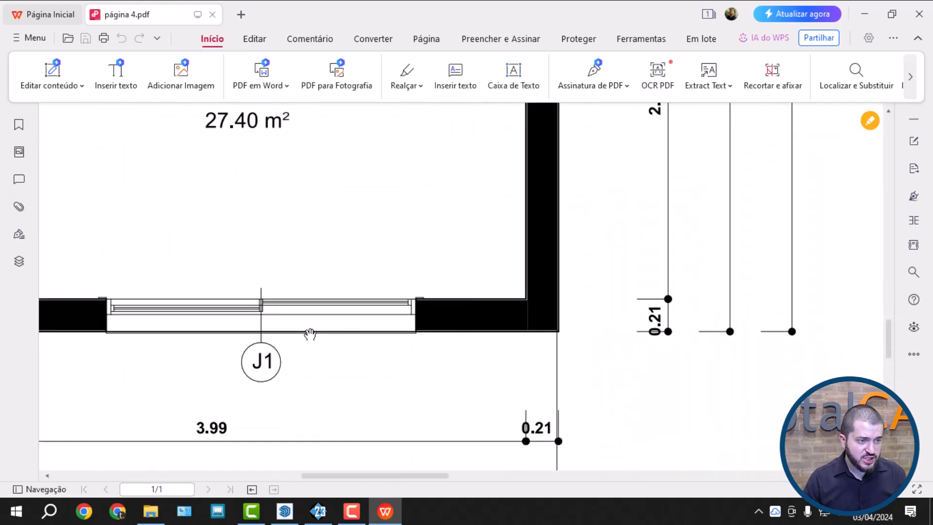
{"action": "left_click_drag", "start_coordinate": [258, 328], "coordinate": [424, 326]}
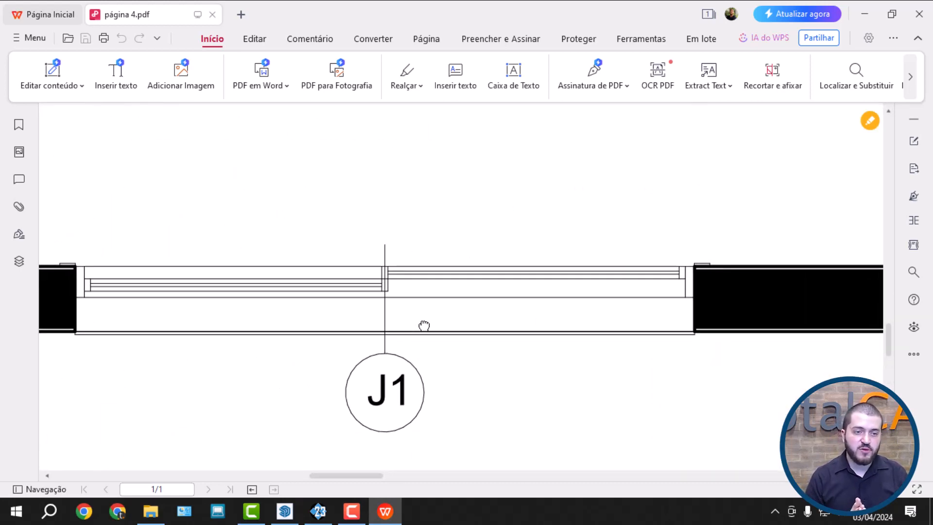